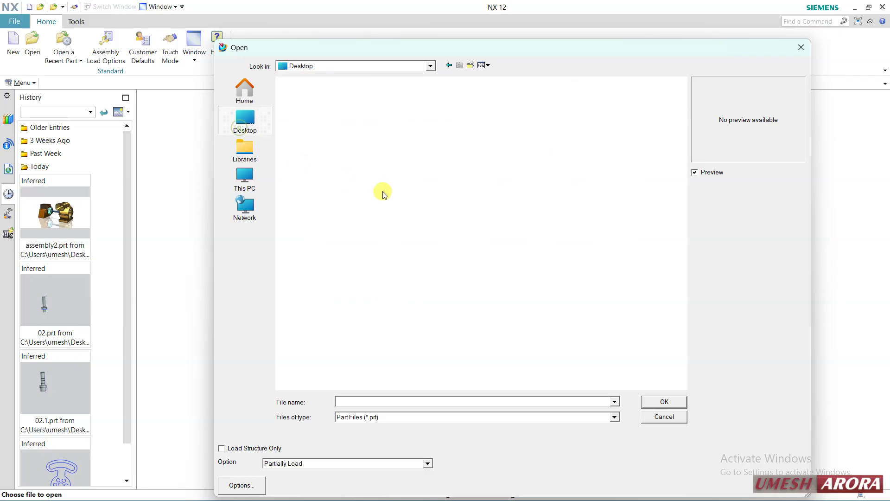
Open the part file "02 constraints problem" and open its sketch for editing, acknowledging the update and conflict messages
click(495, 279)
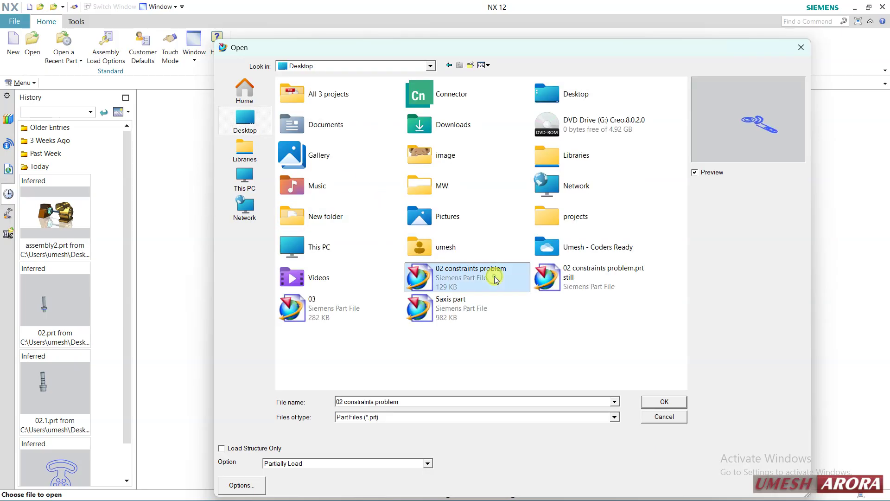
double_click(495, 279)
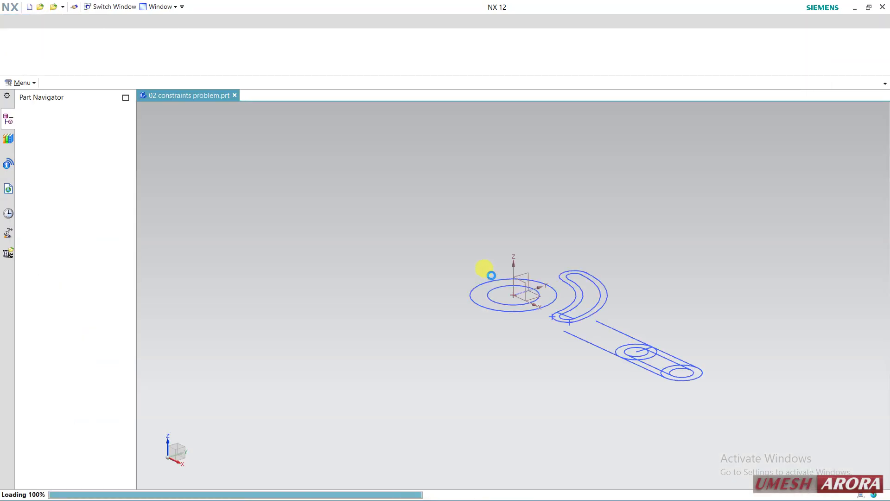
middle_drag(411, 251, 575, 250)
double_click(574, 250)
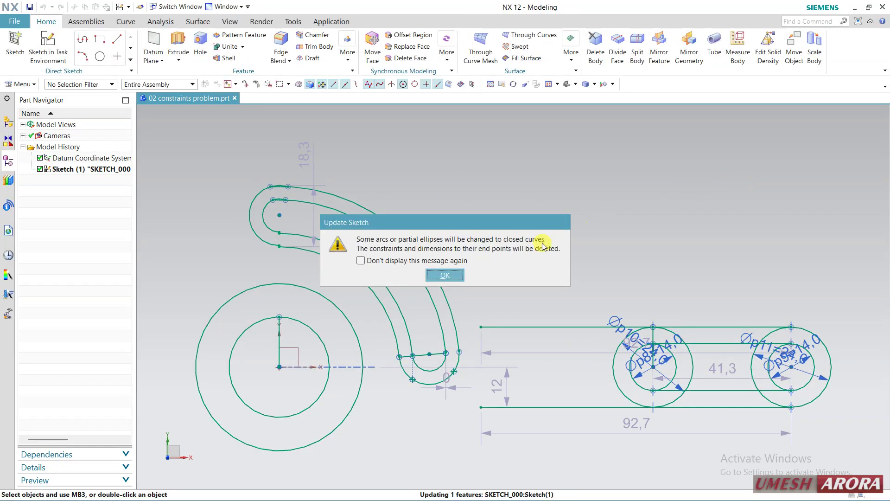
click(461, 276)
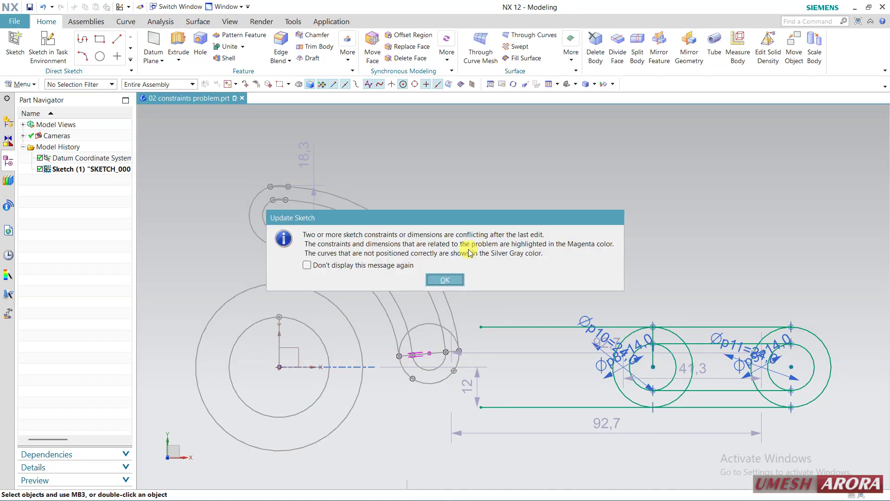
click(447, 277)
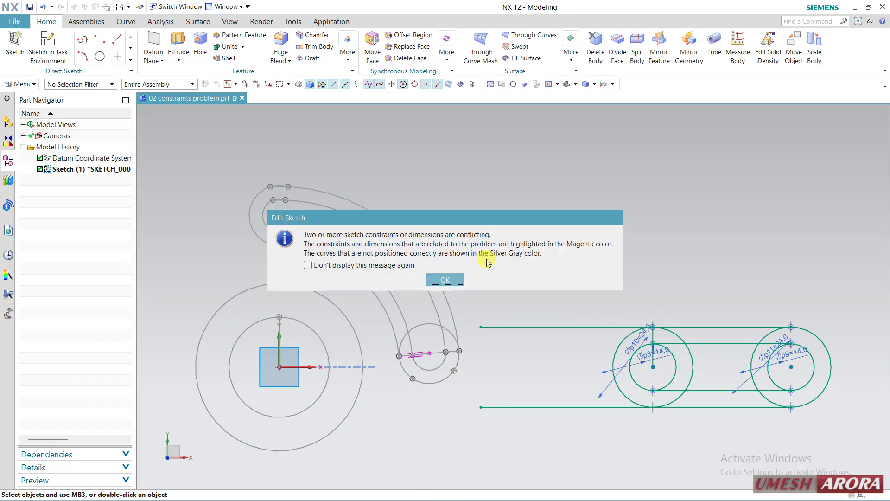
click(459, 282)
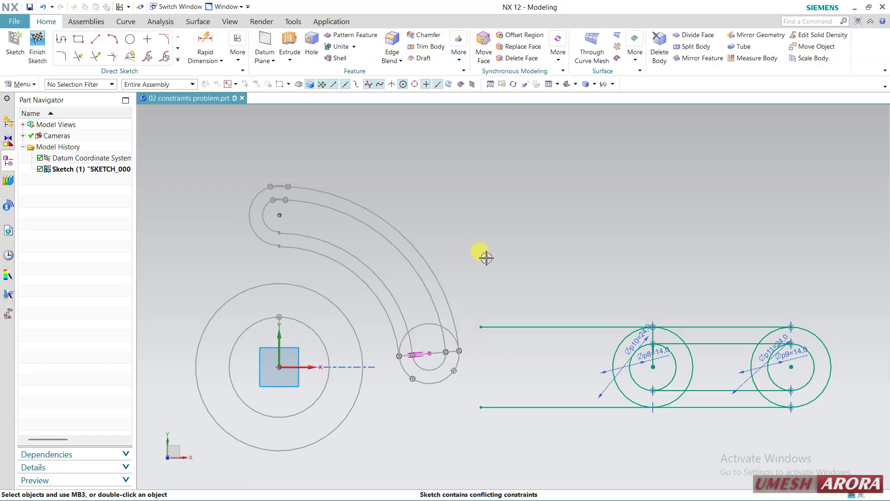
Delete the conflicting collinear constraint on the line at the curved slot's lower end
shift+middle_drag(487, 258, 523, 220)
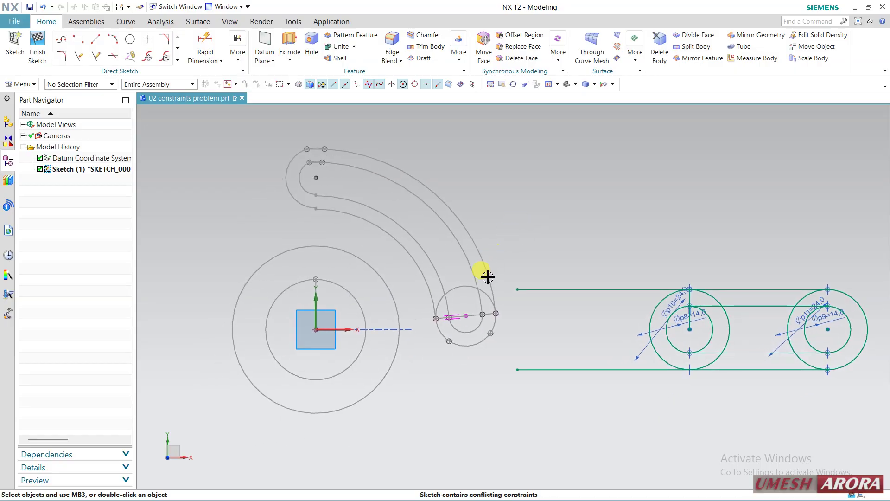
click(454, 312)
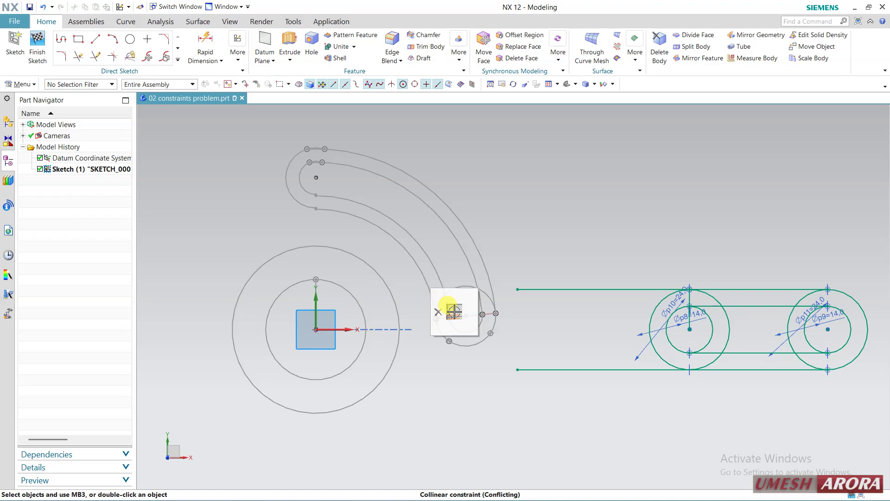
click(442, 310)
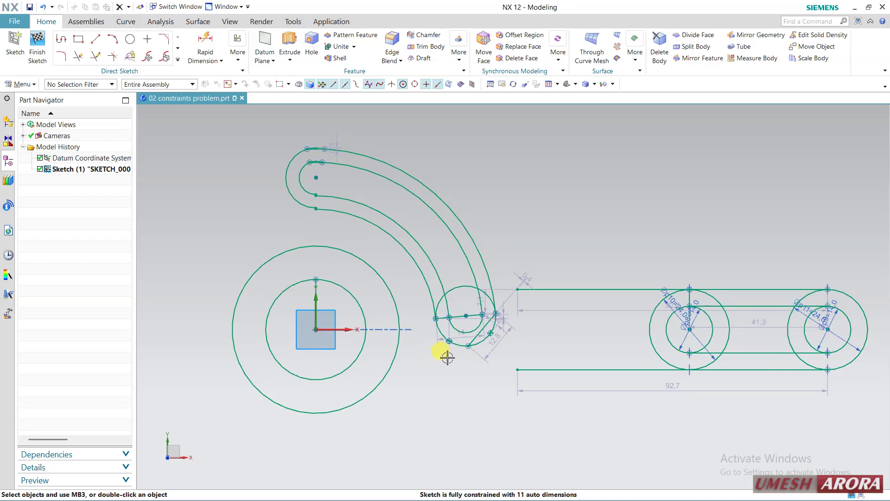
Delete the short diagonal line inside the outer circle at the curved slot's lower end
scroll(447, 357, up, 5)
click(490, 319)
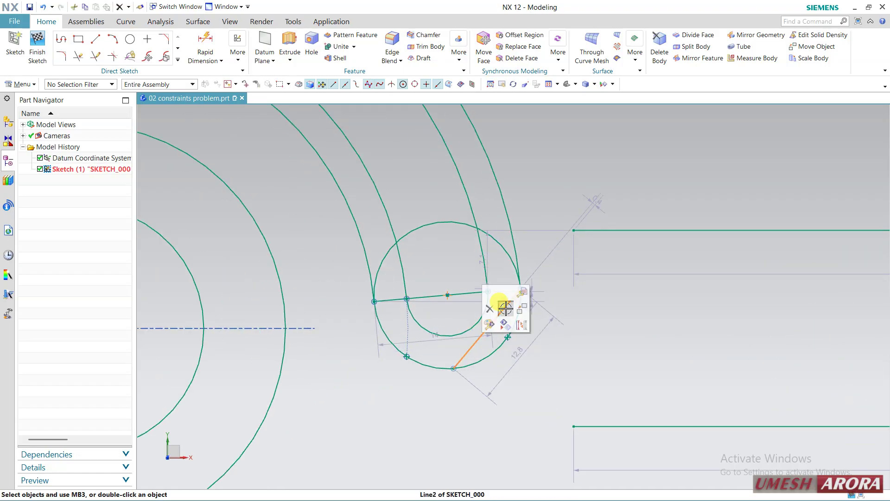
key(Delete)
Delete the tiny vertical lines at the tops of the inner and outer arcs at the curved slot's upper end
scroll(593, 349, down, 5)
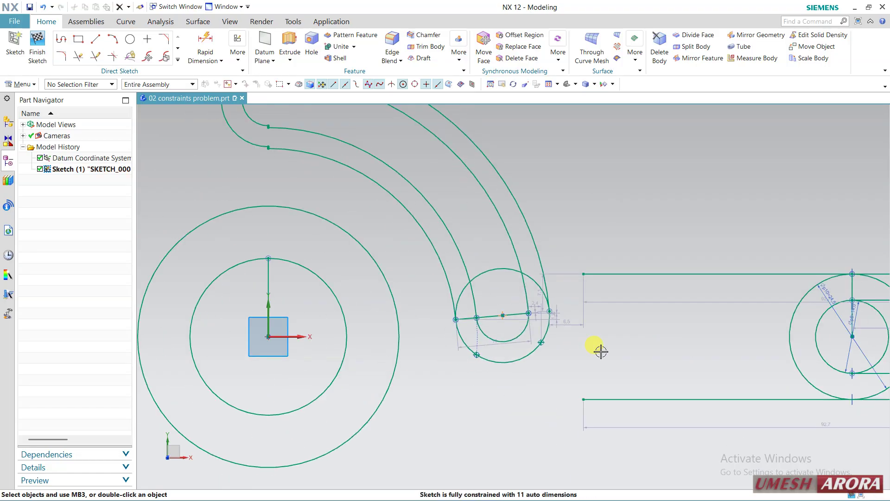
scroll(387, 171, up, 5)
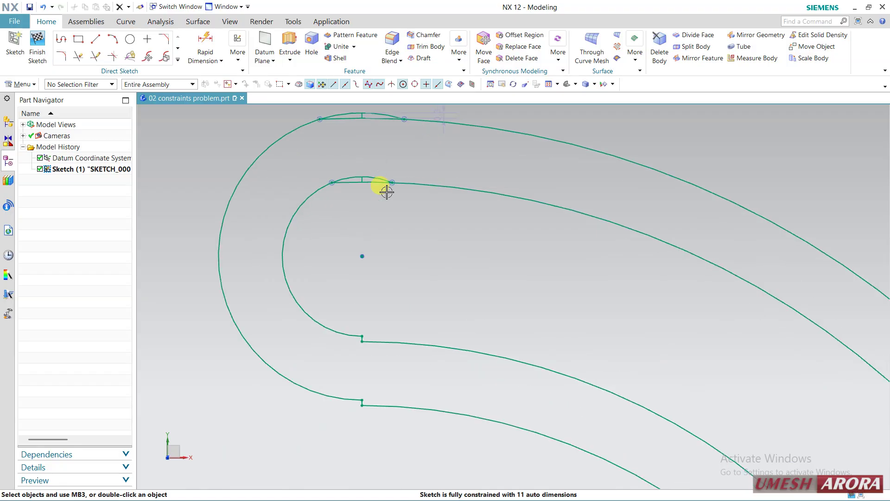
scroll(353, 170, up, 3)
drag(348, 159, 408, 257)
key(Delete)
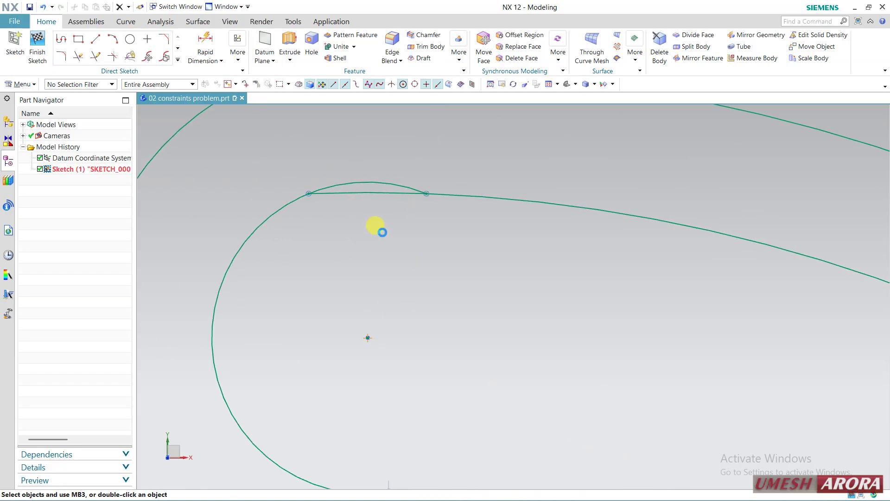
scroll(382, 236, down, 3)
scroll(374, 148, up, 2)
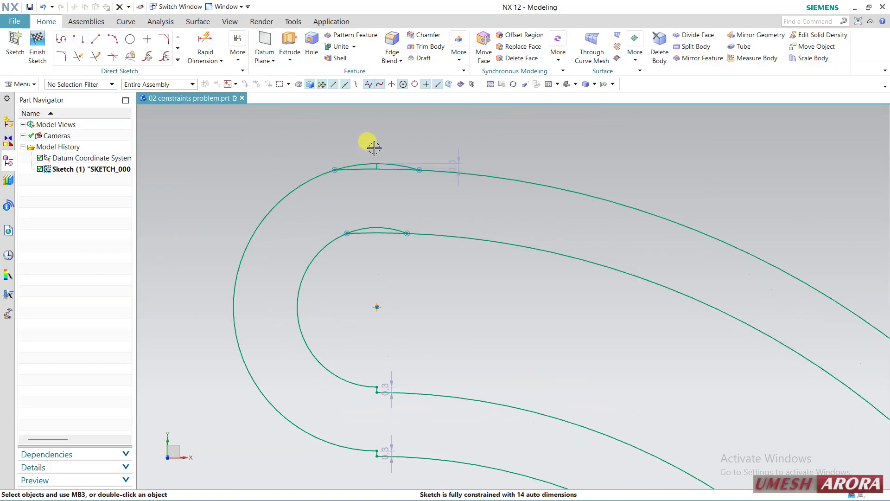
drag(393, 200, 393, 200)
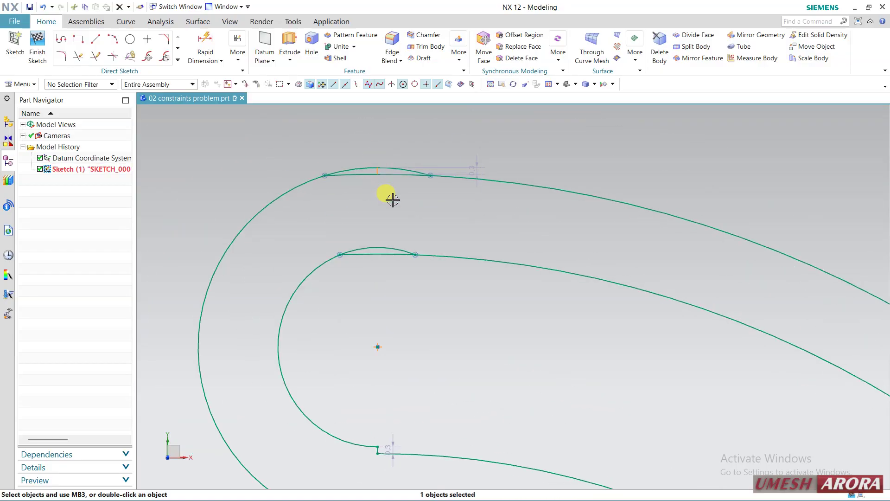
key(Delete)
scroll(392, 200, down, 3)
scroll(269, 242, down, 4)
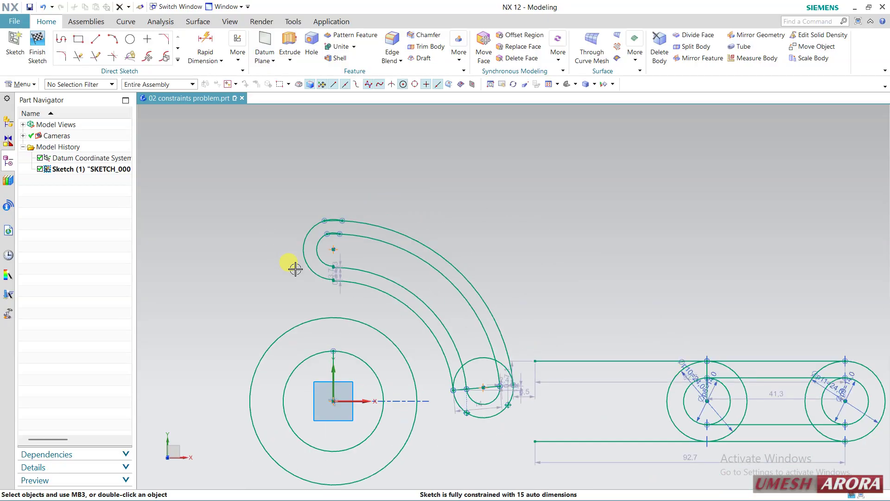
Restore the modeling window to its smaller size so the desktop files are accessible beside it
scroll(305, 269, up, 3)
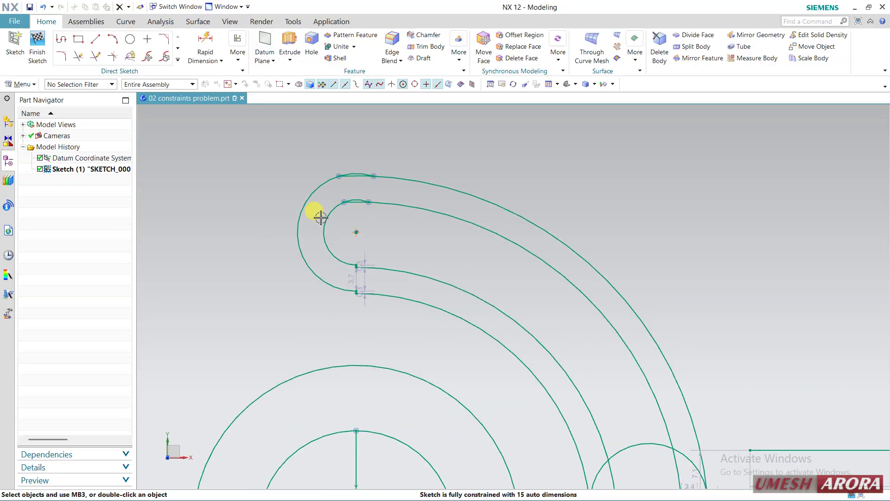
scroll(397, 239, down, 2)
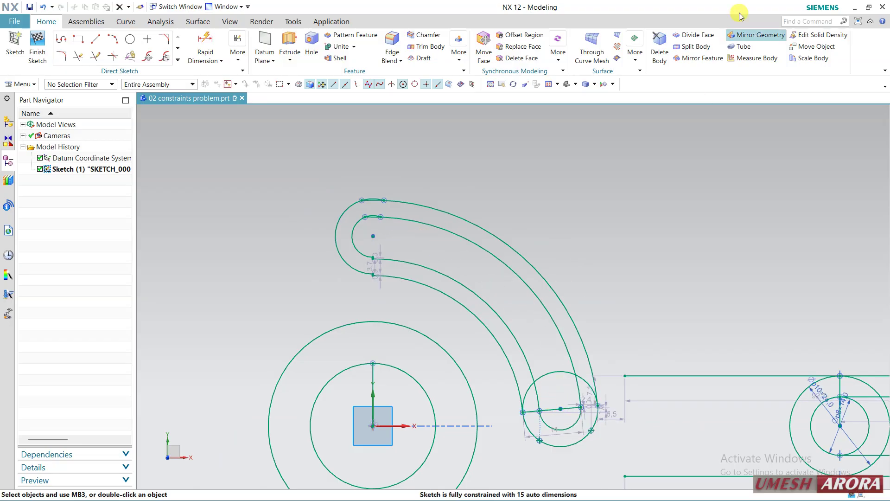
click(869, 8)
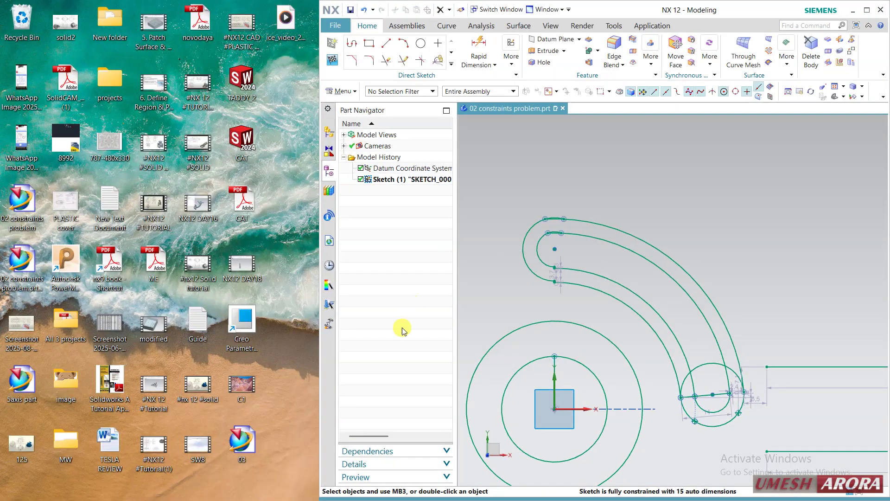
double_click(24, 95)
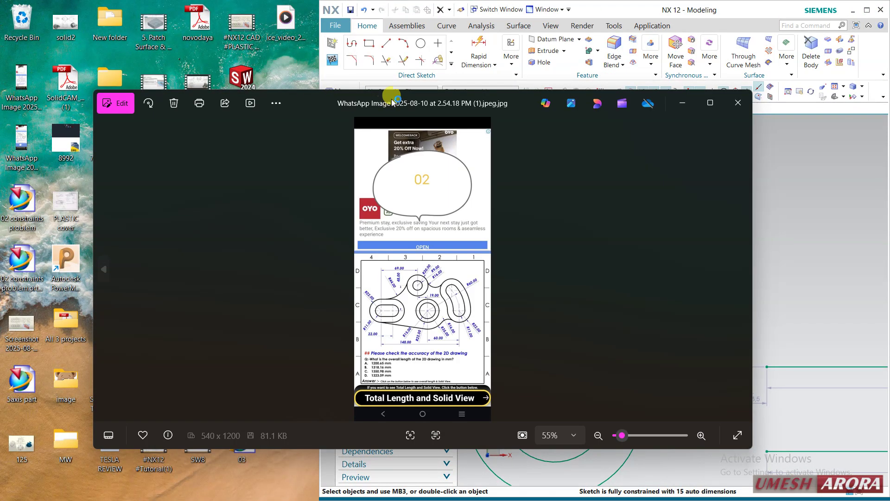
drag(397, 101, 438, 87)
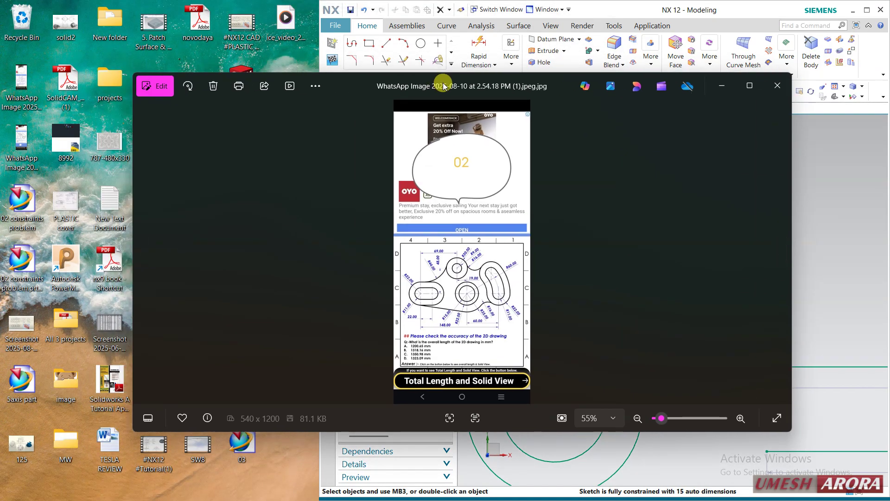
click(767, 83)
Open the image "WhatsApp Image 2025-08-10 at 2.54.18 PM.jpeg" and show its drawing enlarged beside the NX sketch, then return to the sketch
double_click(21, 140)
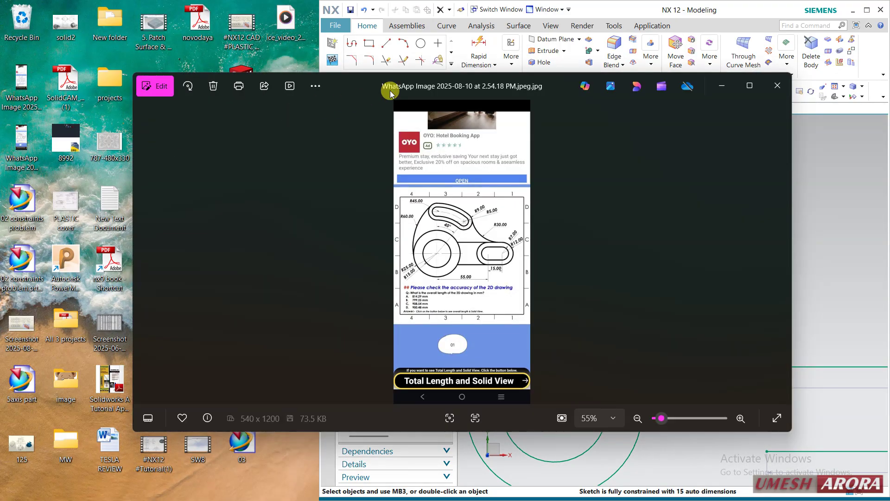
drag(391, 90, 119, 55)
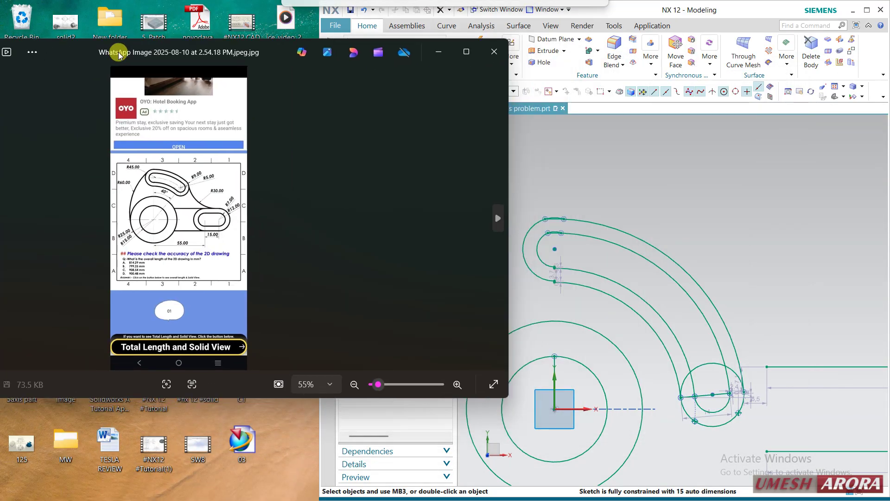
scroll(194, 174, up, 4)
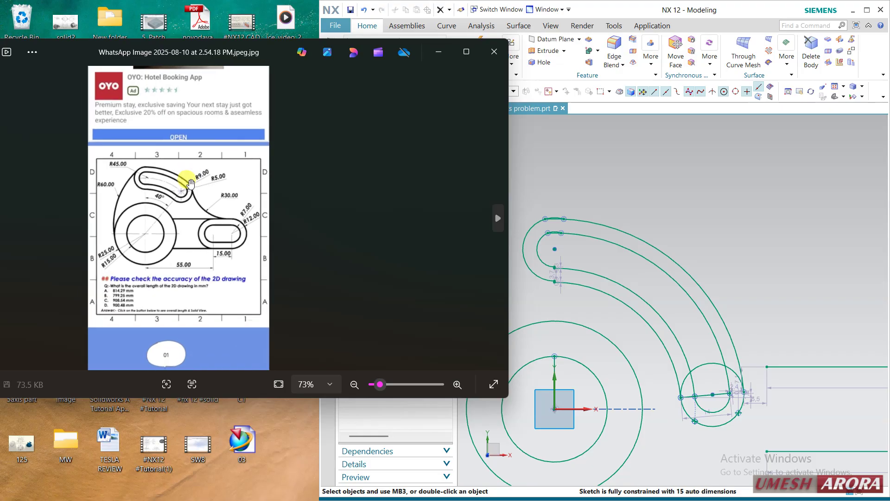
double_click(177, 37)
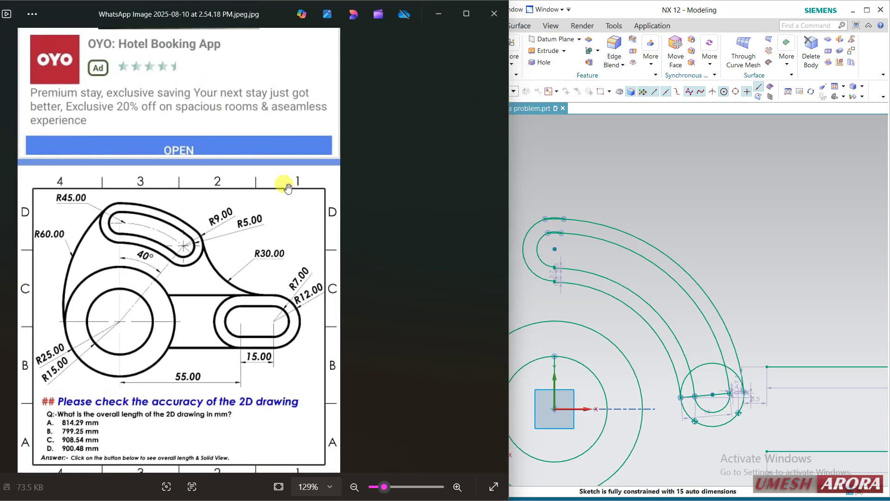
click(579, 167)
scroll(600, 192, down, 1)
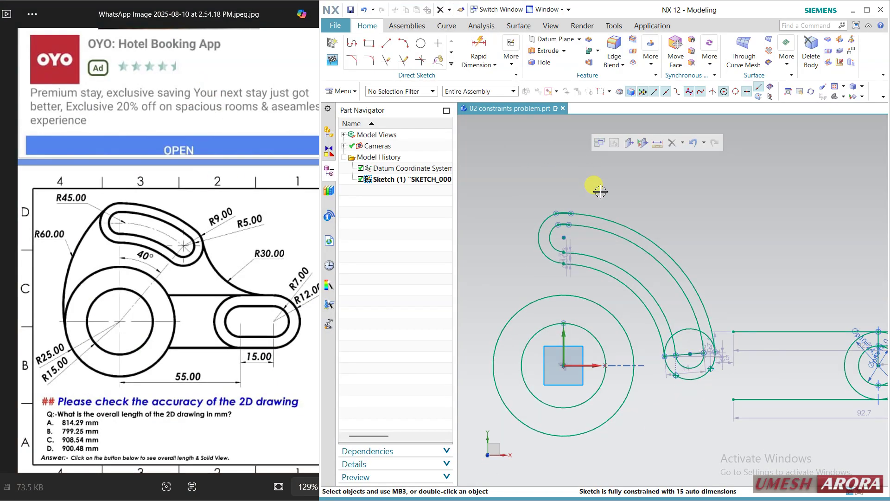
Delete the two points on the lower end circle and the construction line across the curved slot's lower end
mouse_move(703, 211)
shift+middle_down()
mouse_move(696, 173)
mouse_move(704, 172)
shift+middle_up()
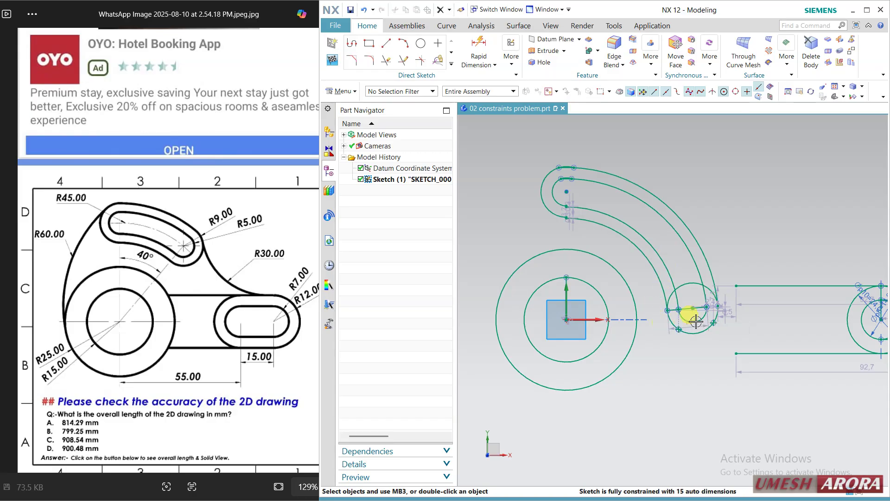
scroll(705, 328, up, 3)
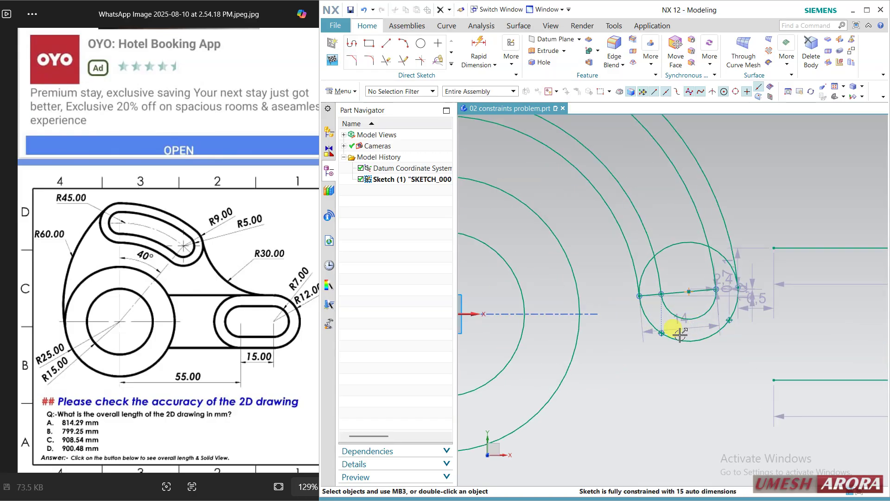
drag(640, 352, 737, 310)
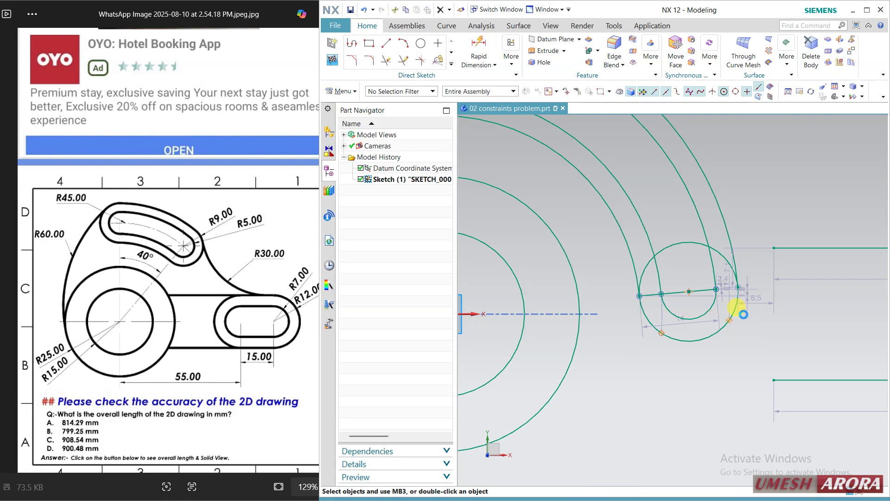
key(Delete)
click(657, 293)
key(Delete)
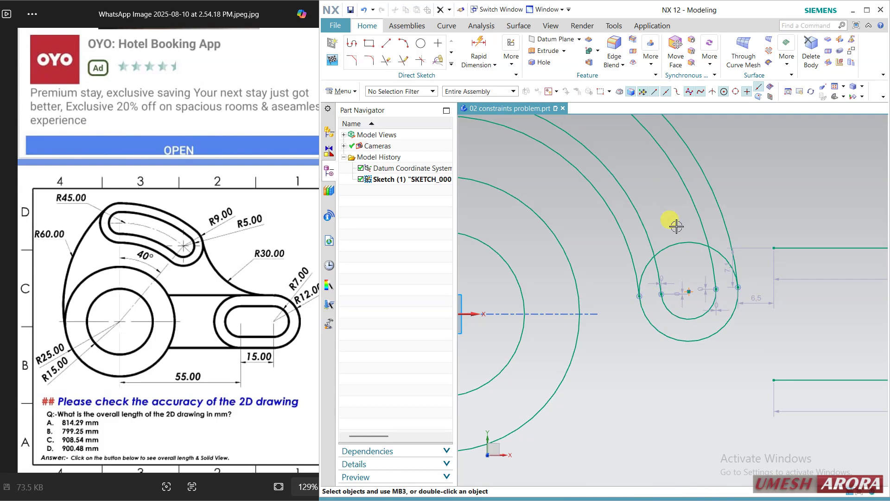
click(688, 288)
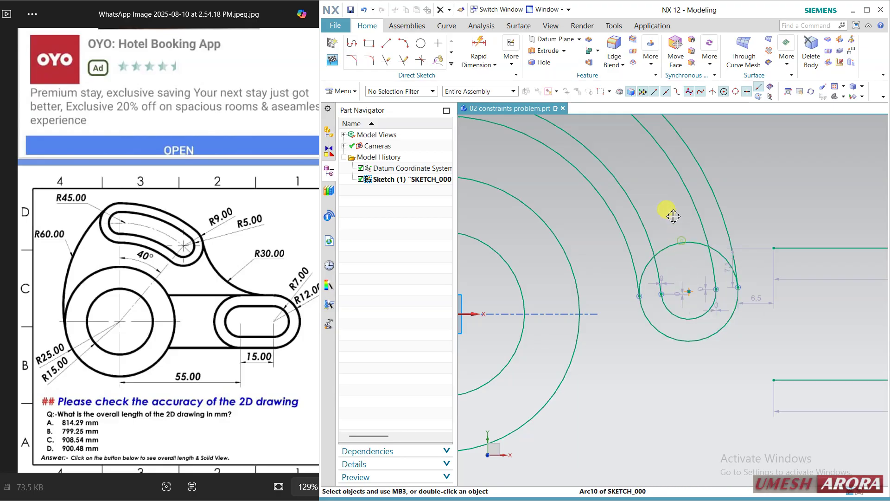
Draw a line from the center of the large concentric circles across the curved slot at about 41 degrees
scroll(712, 294, down, 4)
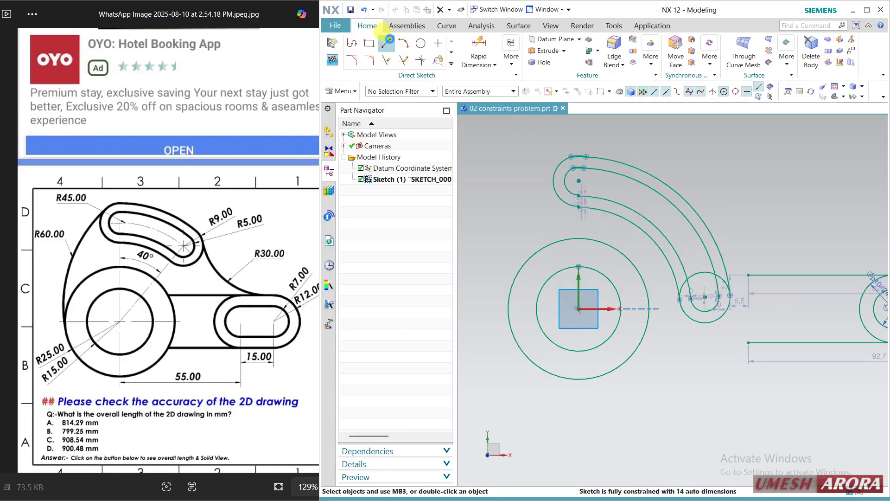
click(388, 41)
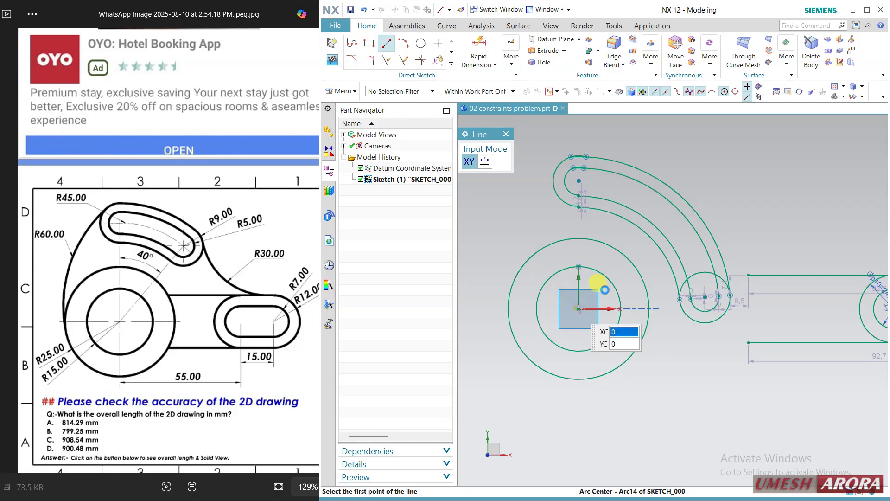
click(605, 289)
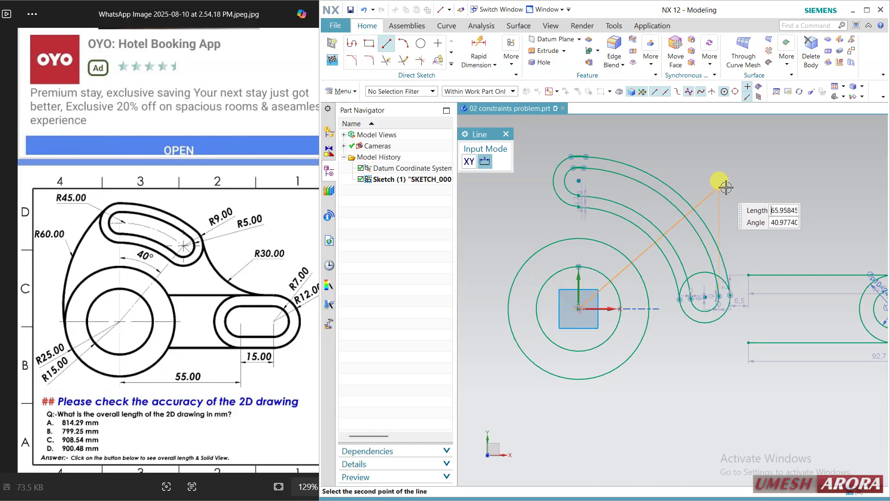
click(741, 170)
key(Escape)
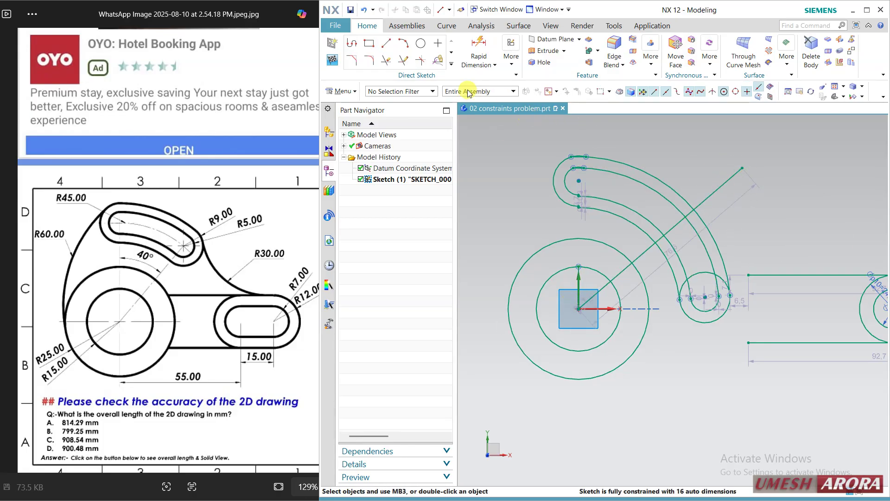
Trim the angled line beyond the slot's outermost arc and between the large circle and the slot's innermost arc
click(388, 61)
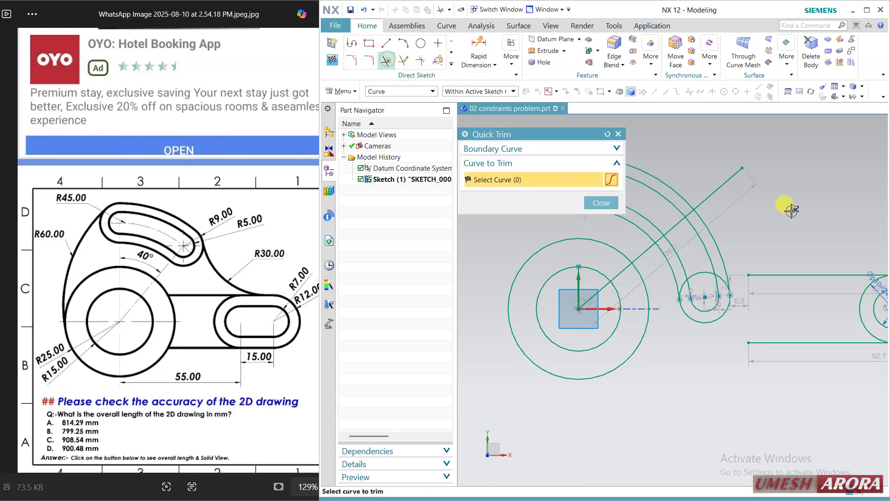
click(713, 187)
click(643, 253)
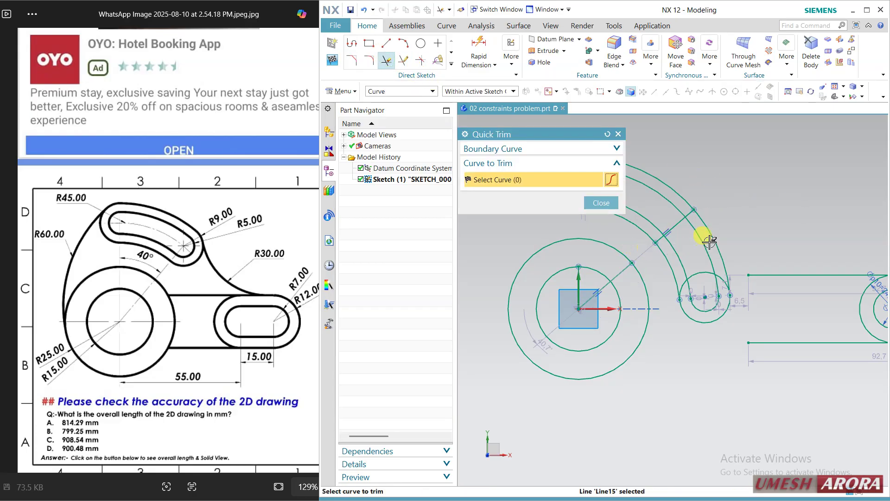
key(Escape)
Draw two concentric circles, about 9.6 mm and 18 mm in diameter, centered on the midpoint of the angled line across the slot
click(420, 43)
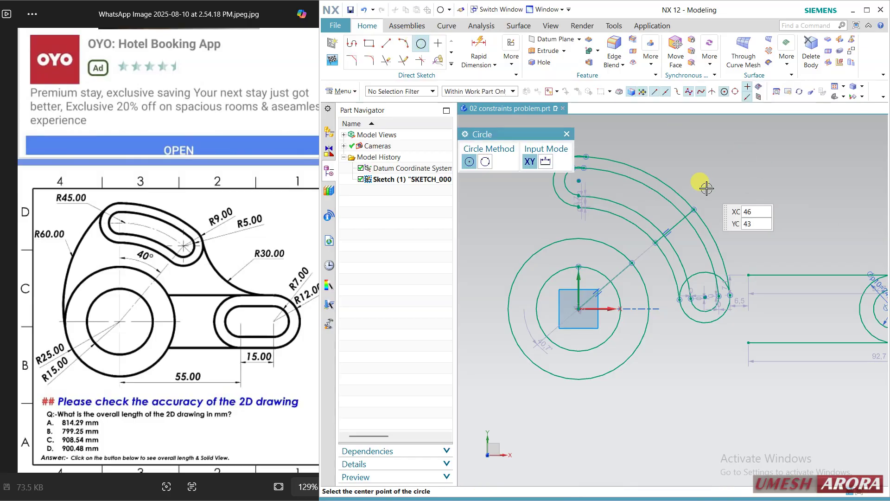
scroll(656, 235, up, 4)
click(660, 240)
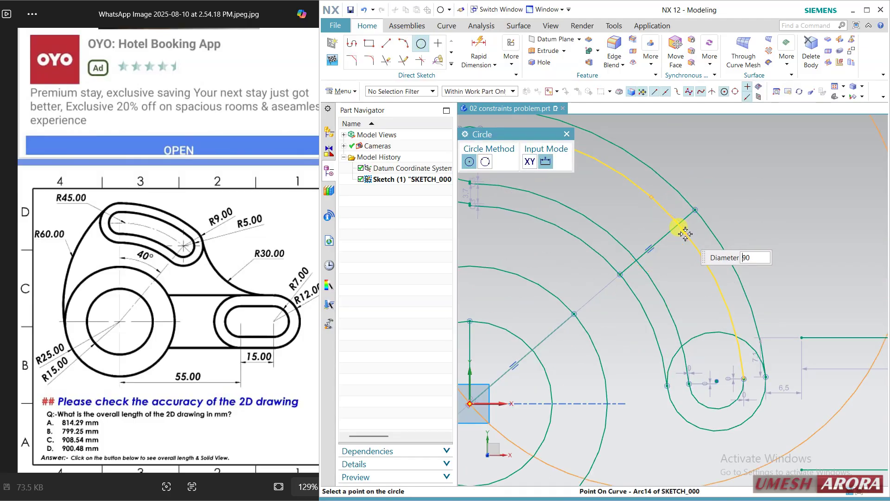
click(678, 225)
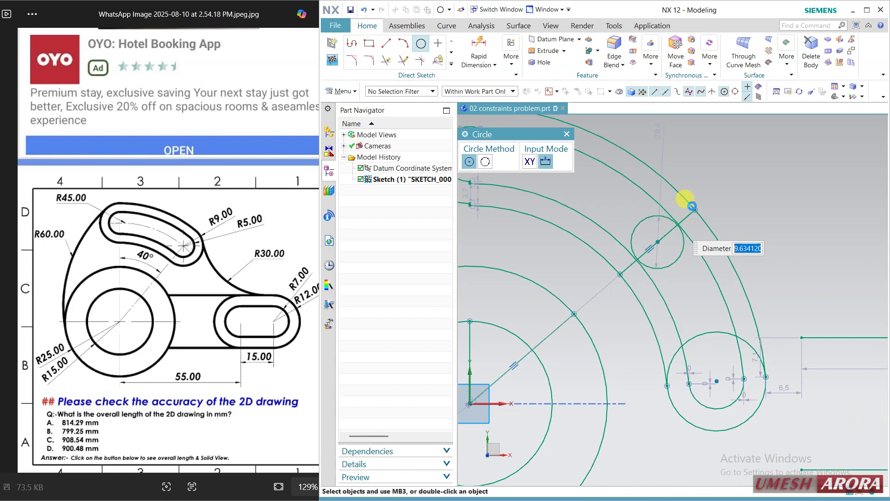
click(657, 241)
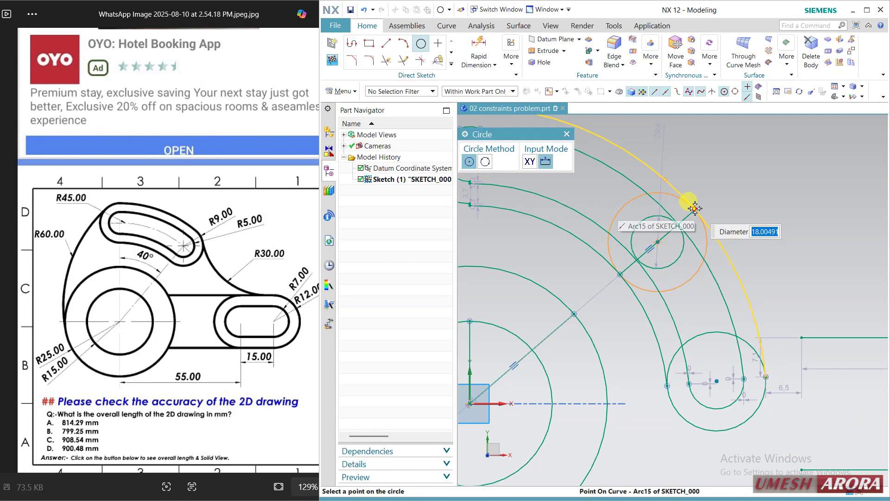
click(696, 207)
scroll(742, 188, up, 2)
key(Escape)
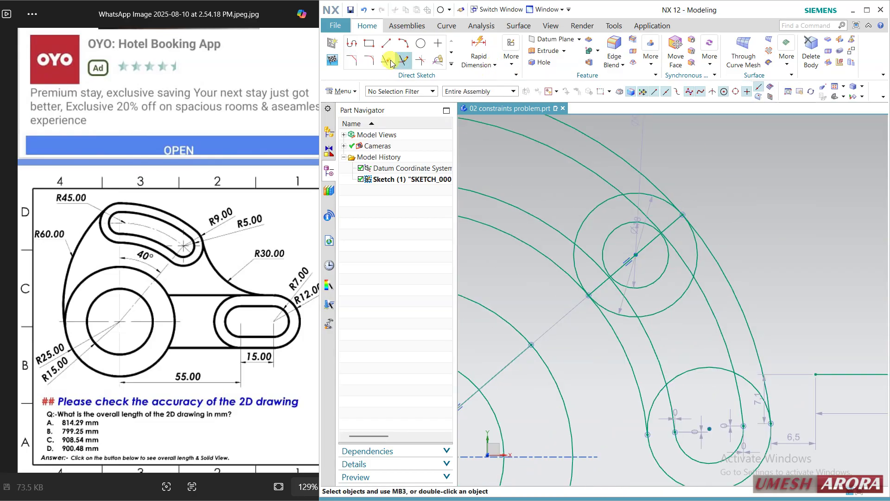
Trim the slot arcs running past the new concentric circles toward the old lower end, along with parts of the old end circles
click(386, 60)
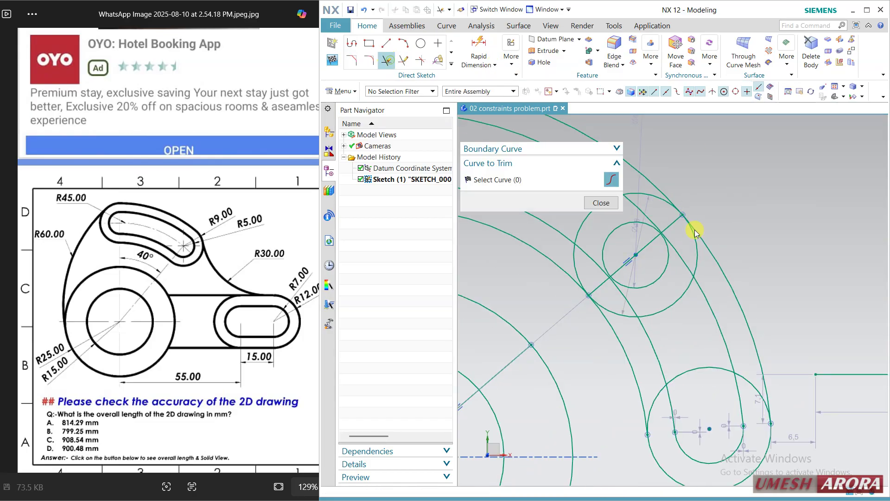
click(737, 288)
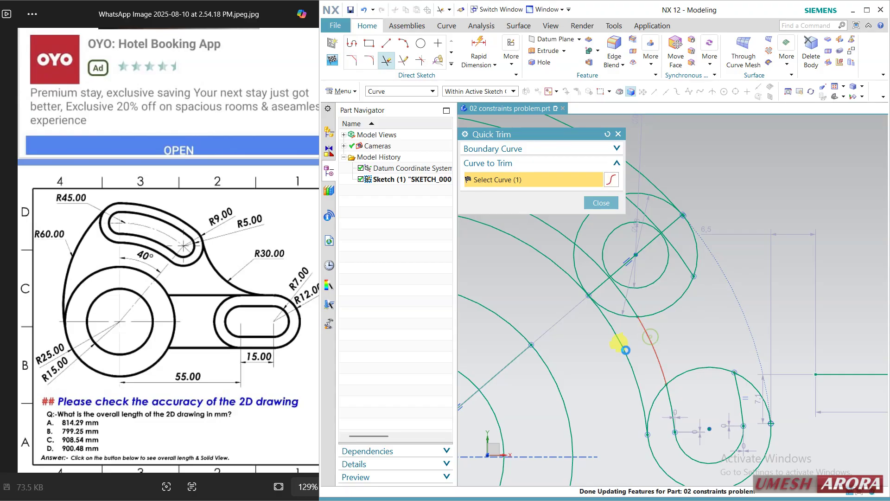
click(625, 350)
click(673, 380)
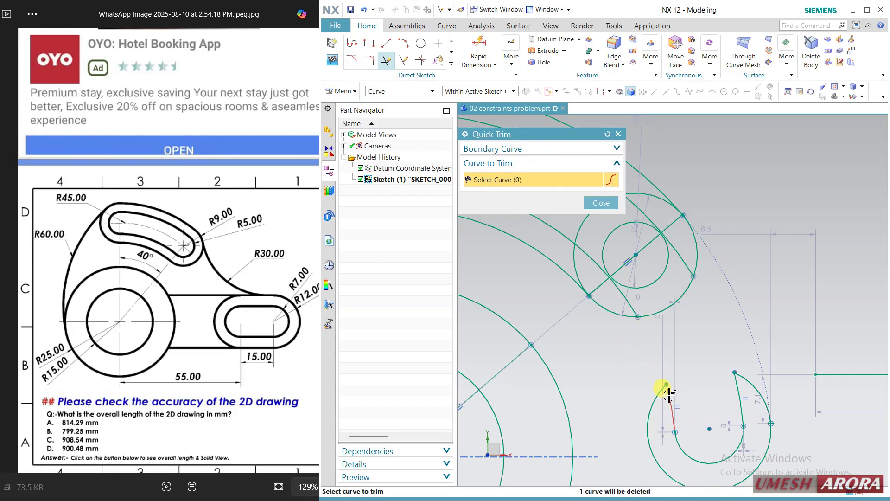
click(669, 394)
click(651, 396)
scroll(669, 367, down, 2)
key(Escape)
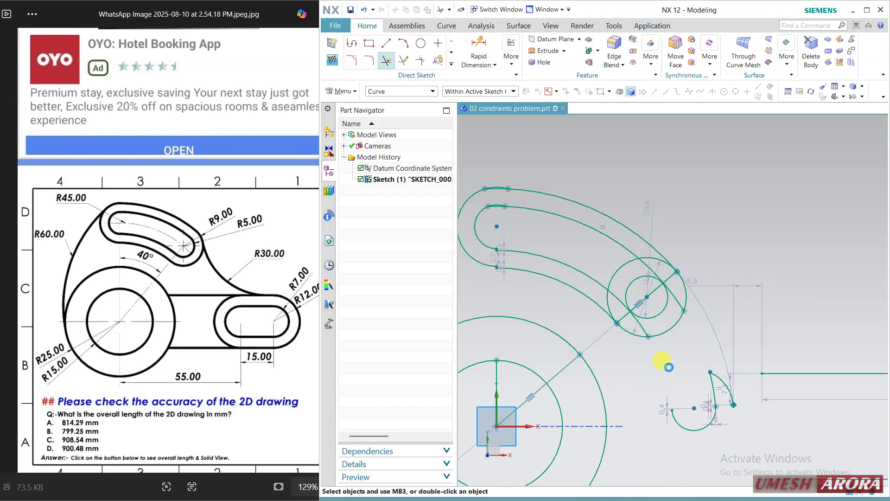
Delete the leftover arc pieces and stray point from the old lower end of the curved slot
scroll(700, 399, up, 3)
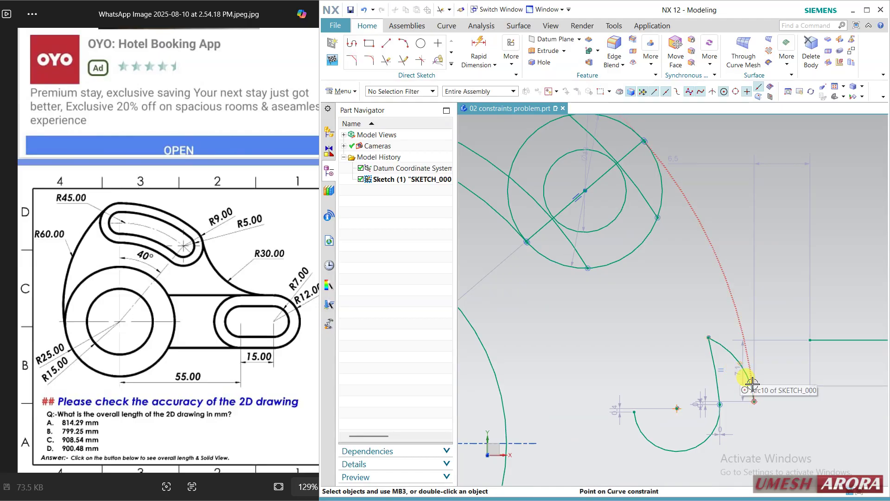
click(732, 351)
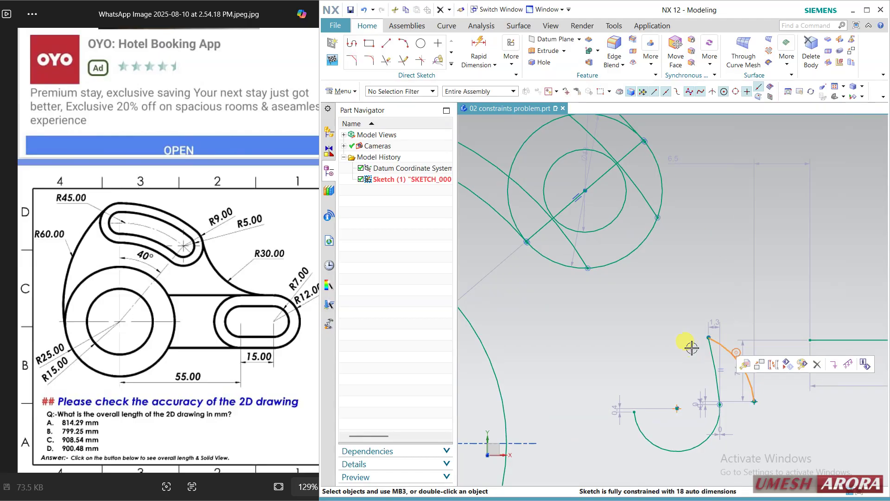
click(716, 355)
key(Delete)
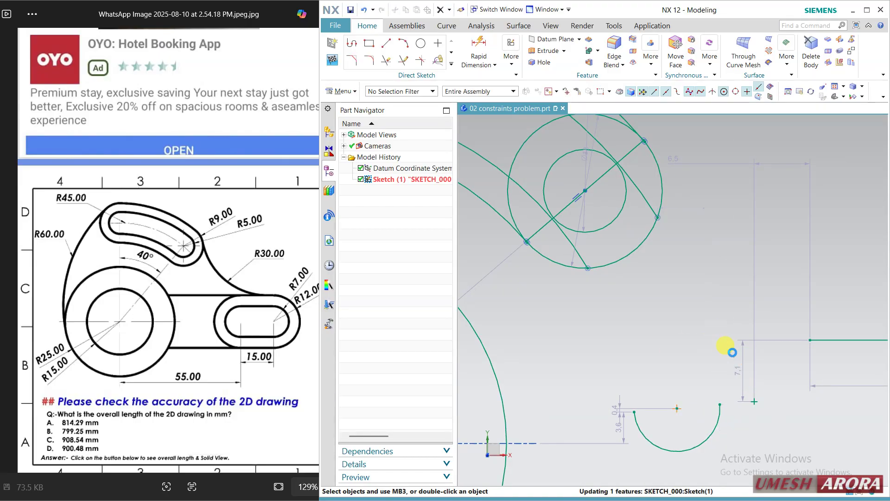
click(715, 426)
key(Delete)
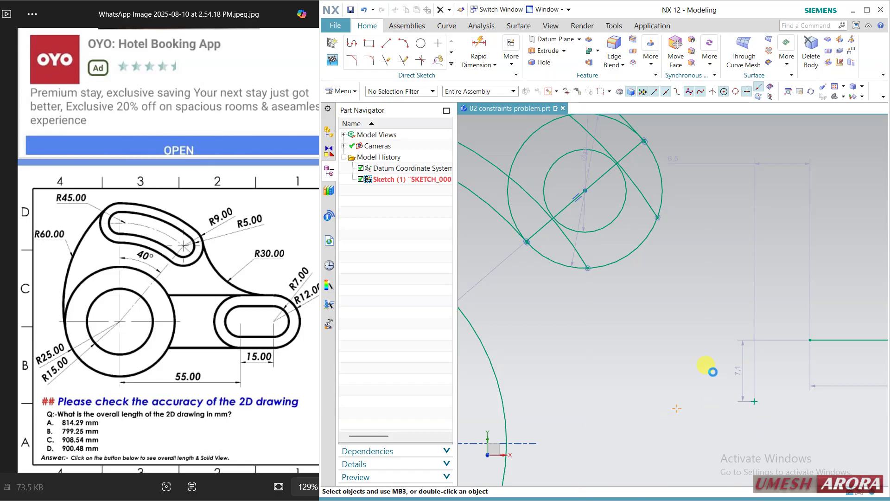
click(769, 413)
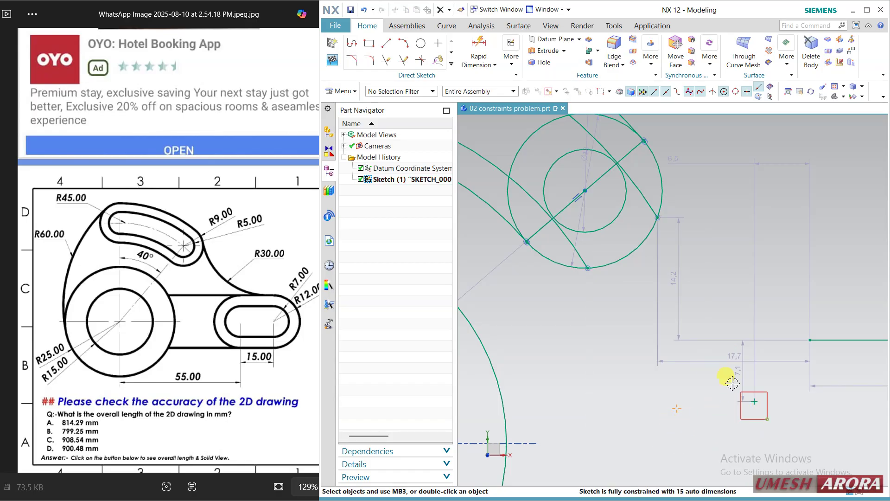
scroll(718, 366, down, 3)
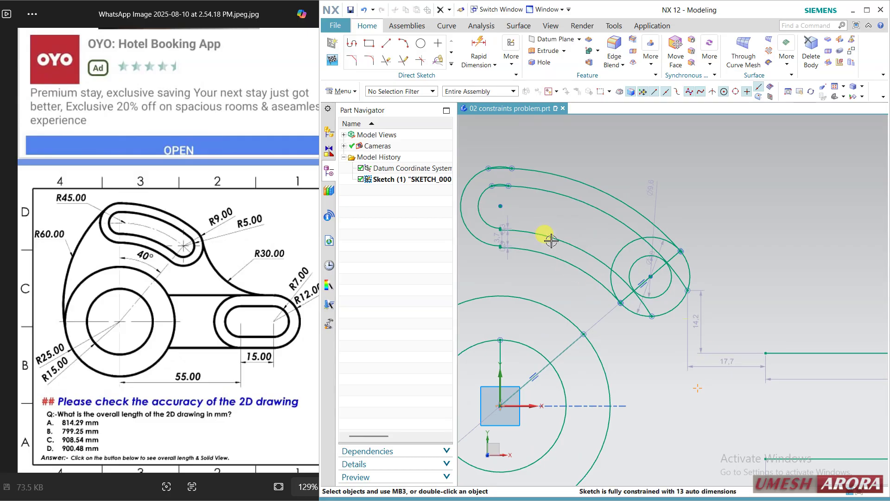
click(386, 60)
scroll(685, 280, up, 2)
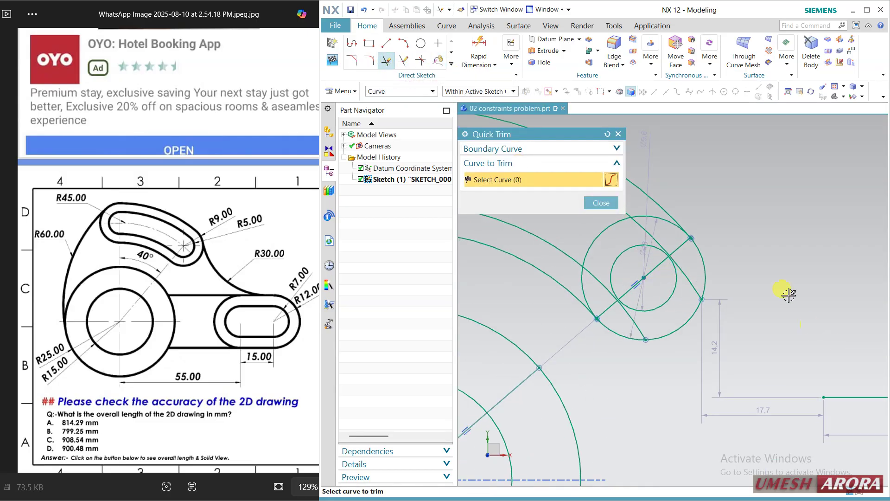
key(Escape)
Make the small end circle tangent to the inner slot's outer arc and the 18 mm circle tangent to the slot's outermost arc
scroll(577, 265, up, 2)
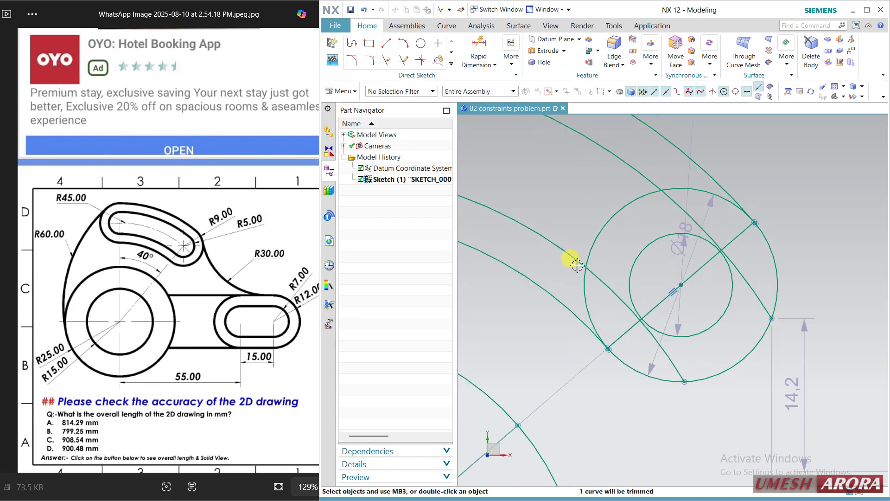
click(717, 324)
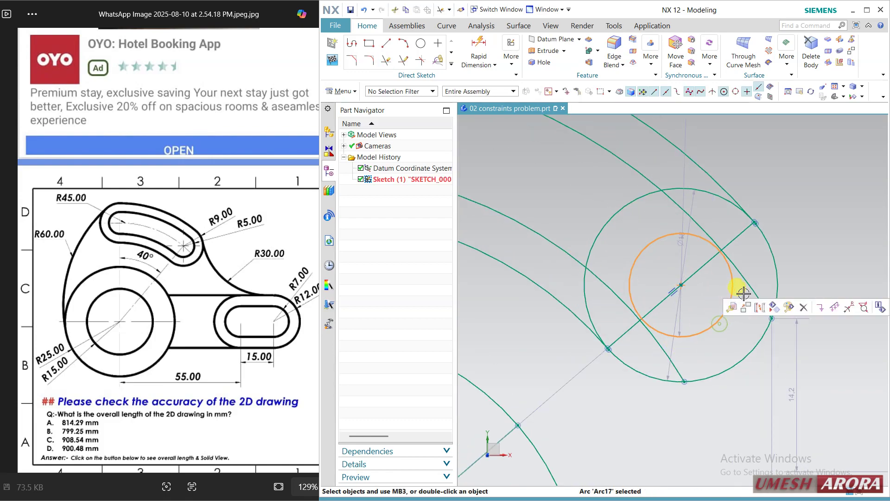
click(752, 284)
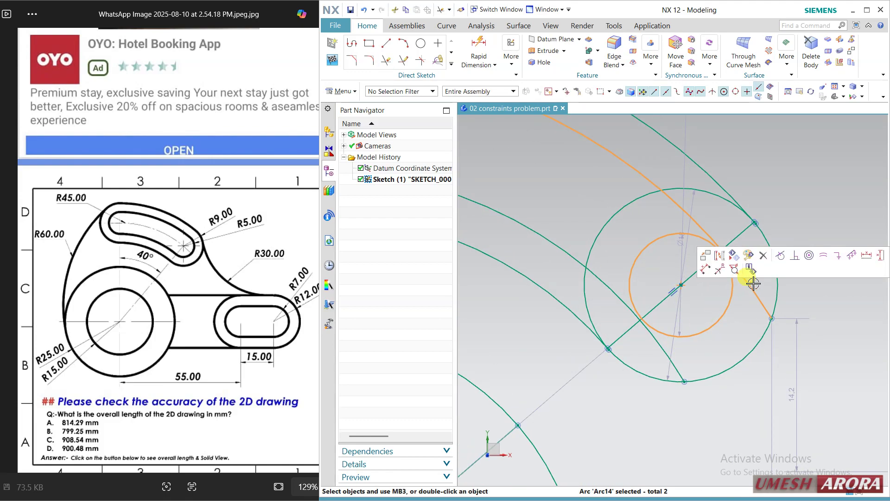
click(781, 256)
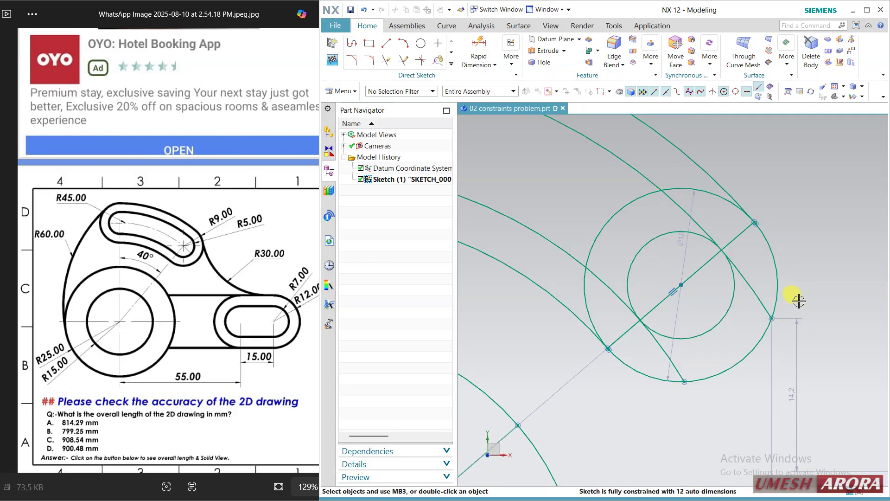
click(772, 242)
click(716, 175)
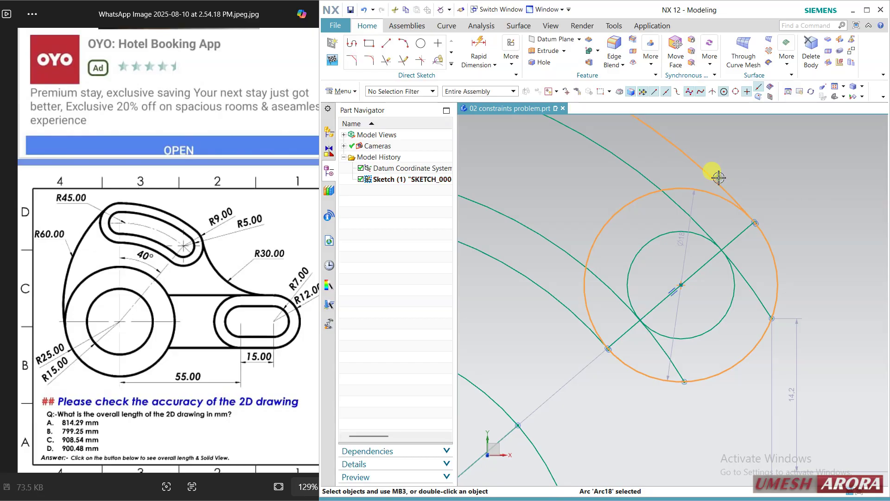
click(782, 151)
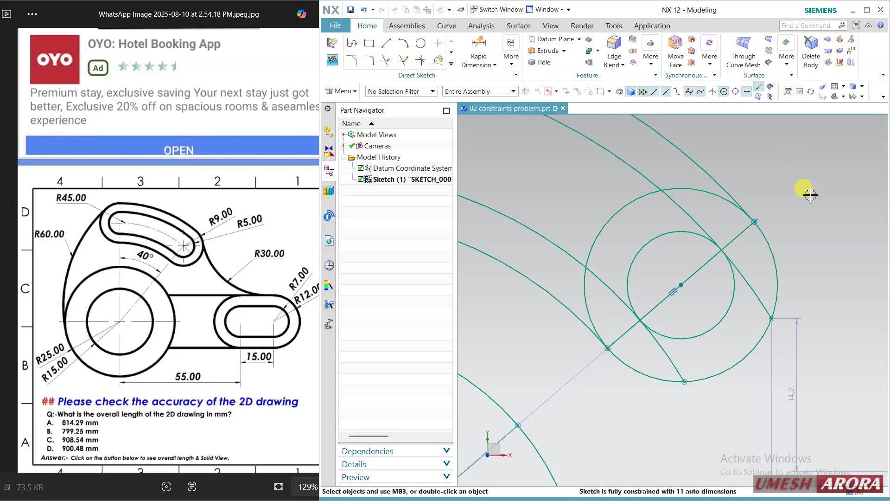
Trim the inner slot arcs past the angled line and the half of the 18 mm circle lying inside the slot
click(387, 61)
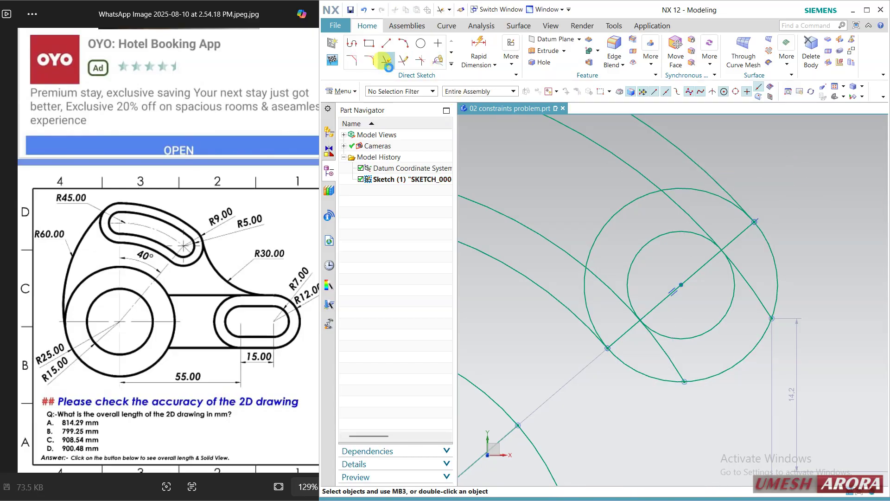
click(752, 292)
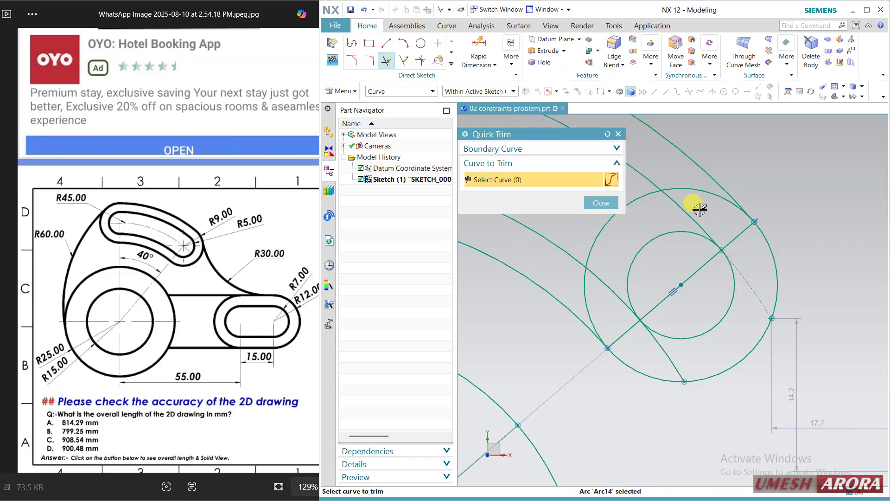
click(642, 196)
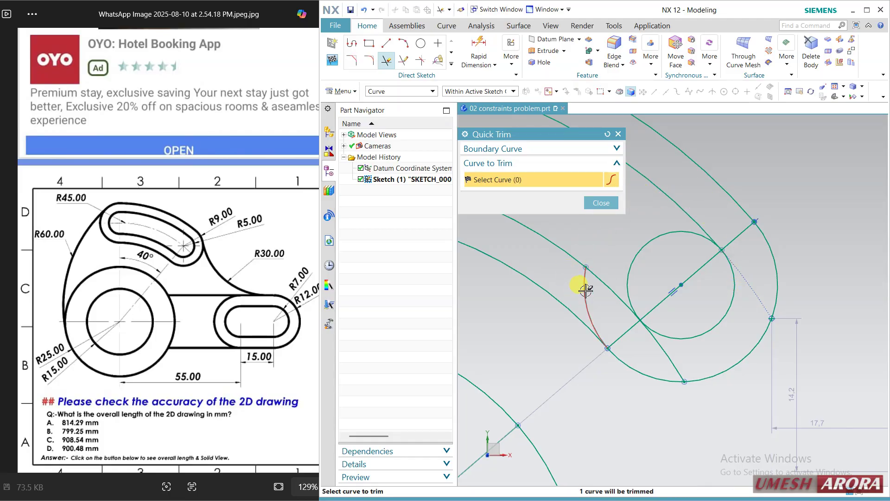
click(582, 288)
click(669, 356)
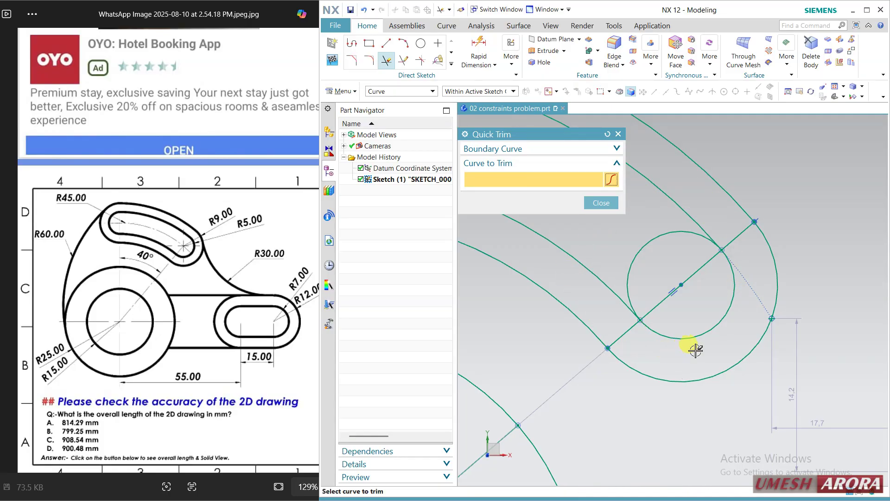
middle_click(691, 348)
Convert the angled line across the slot end to a reference line and trim off the small circle's half inside the inner slot
right_drag(709, 263, 725, 277)
click(380, 61)
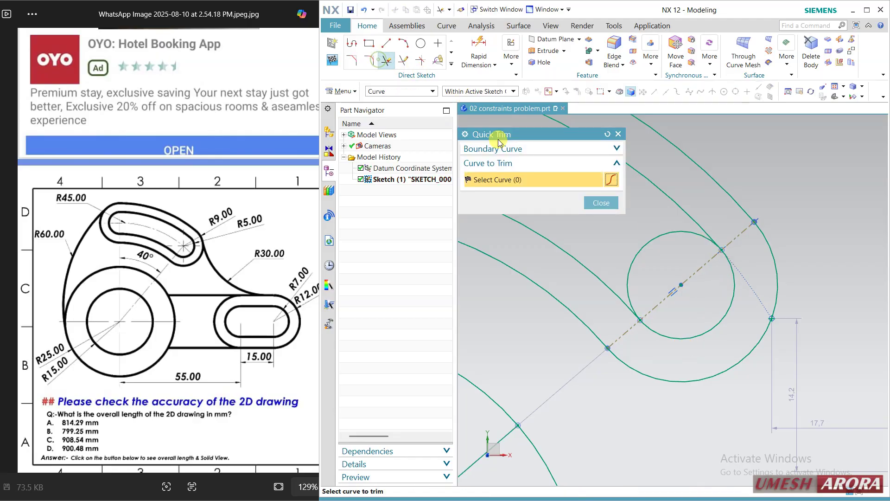
click(657, 238)
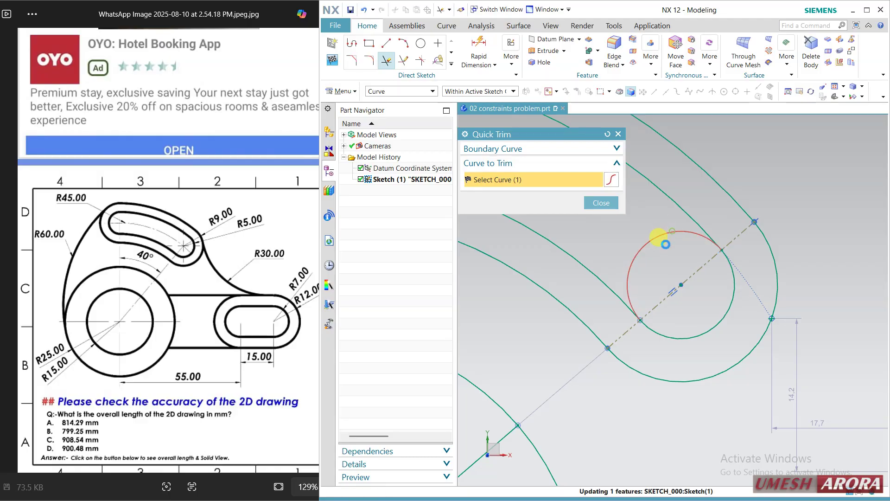
scroll(751, 294, down, 5)
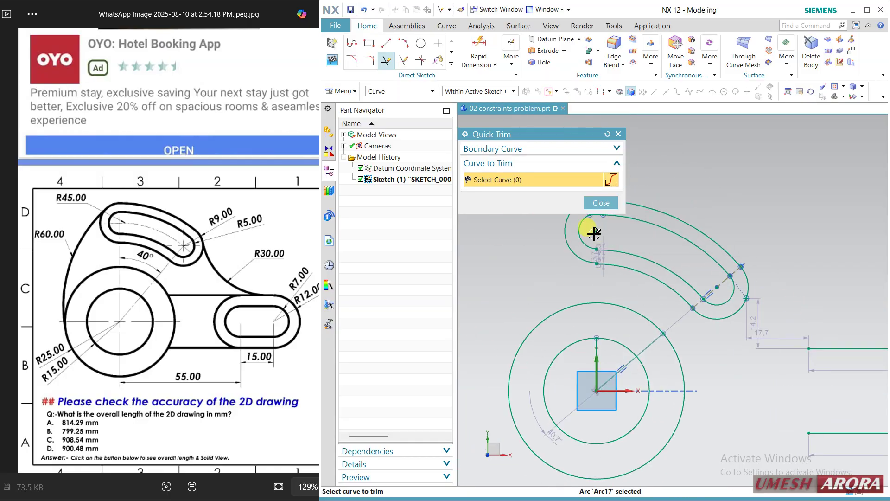
click(602, 203)
Make the slot's outermost long arc tangent to the outer end arc at its upper end
scroll(585, 199, up, 5)
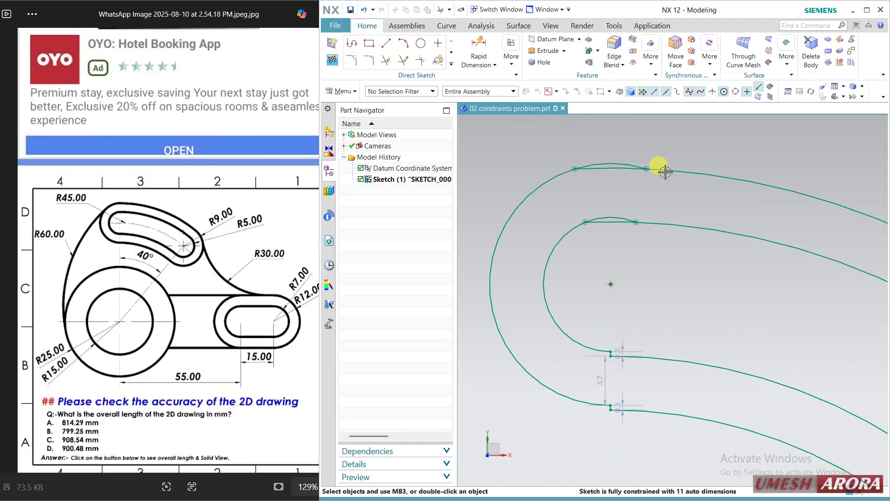
click(678, 169)
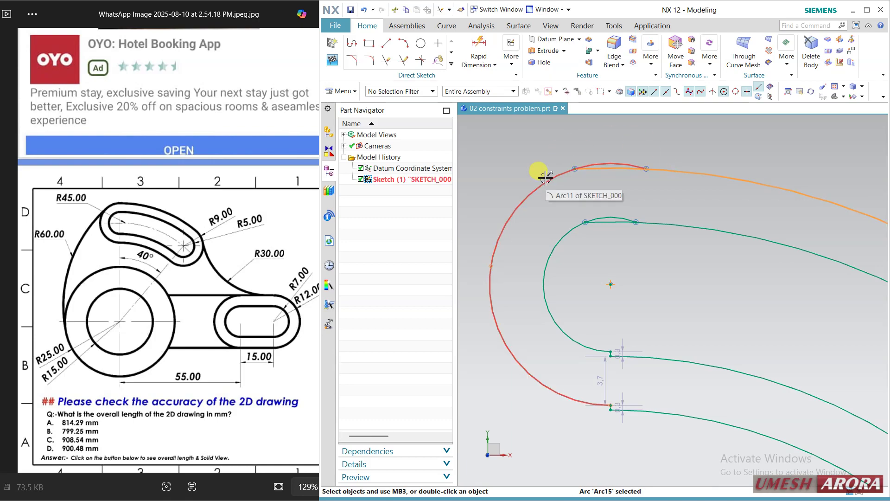
click(550, 174)
click(636, 150)
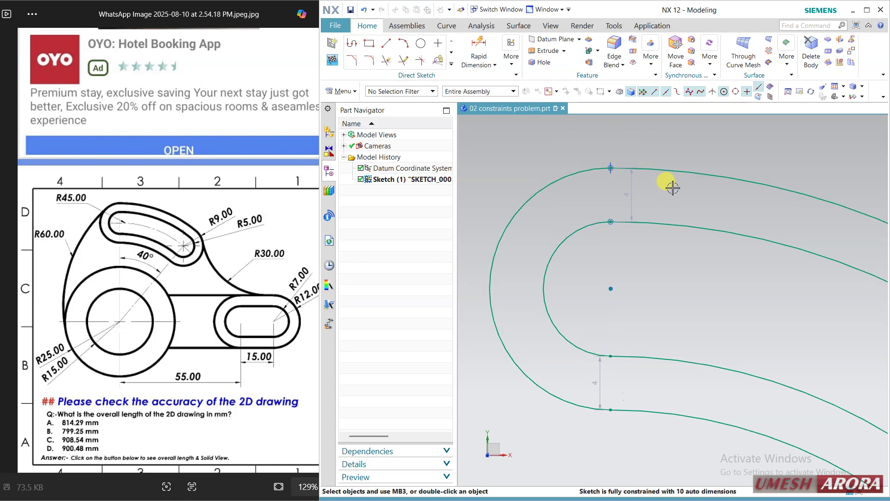
scroll(668, 210, down, 5)
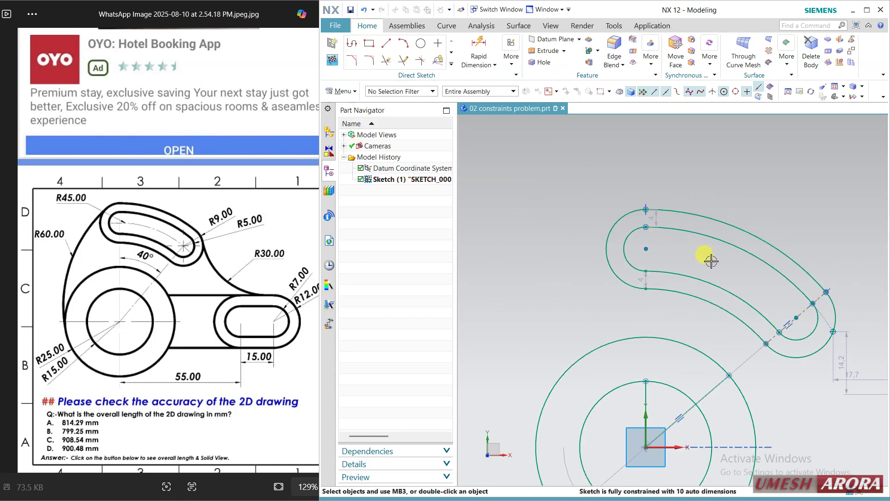
Sketch a three-point arc of about 62.3 mm radius from above the curved slot's upper end to the left side of the large circle
scroll(686, 238, down, 4)
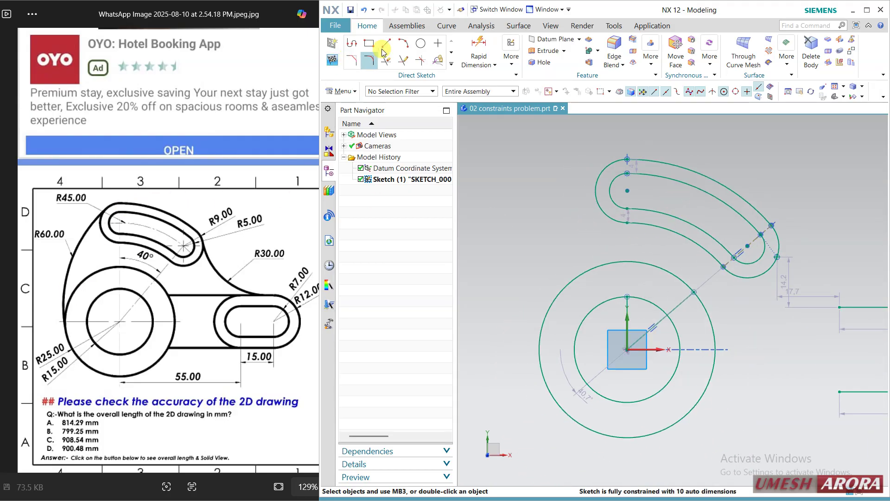
click(402, 44)
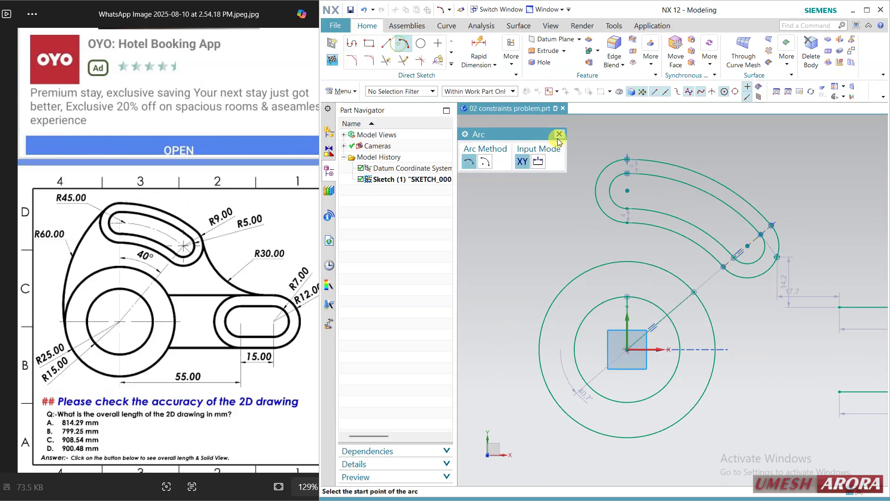
click(642, 146)
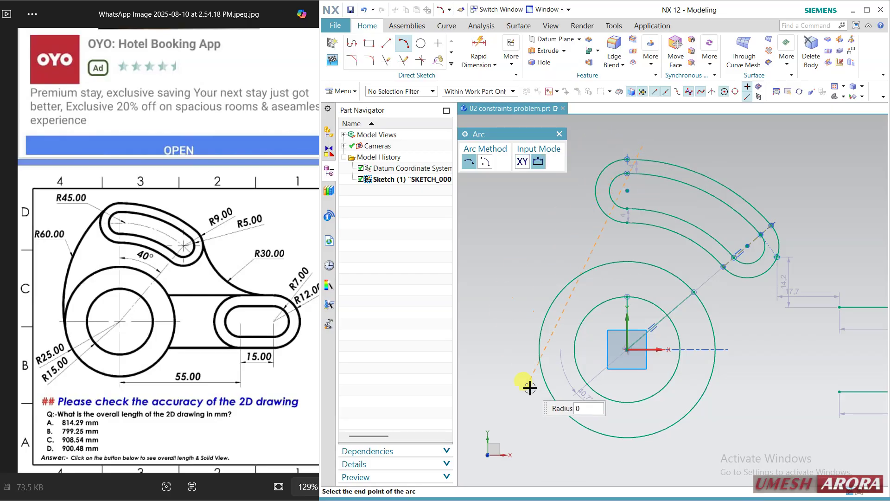
click(538, 361)
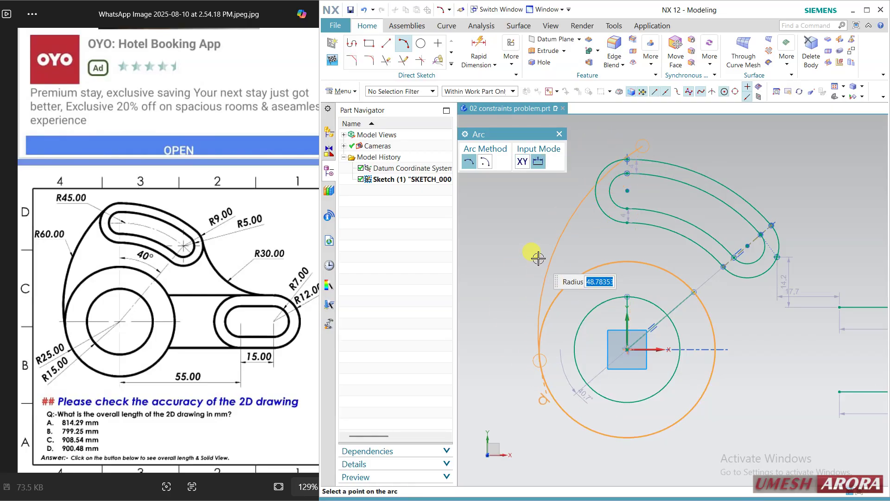
click(491, 252)
key(Escape)
Make the new large side arc tangent to the curved slot's outer end arc and trim its overhang beyond the tangent point
scroll(560, 155, up, 2)
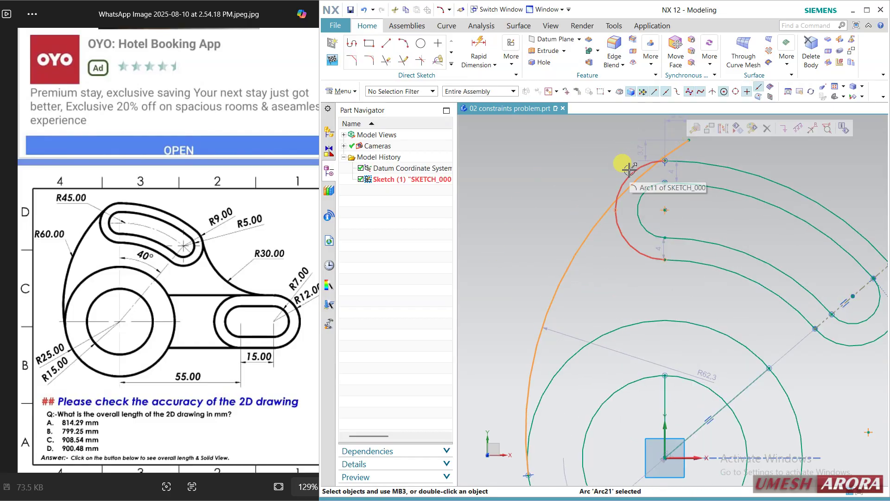
click(629, 170)
click(724, 141)
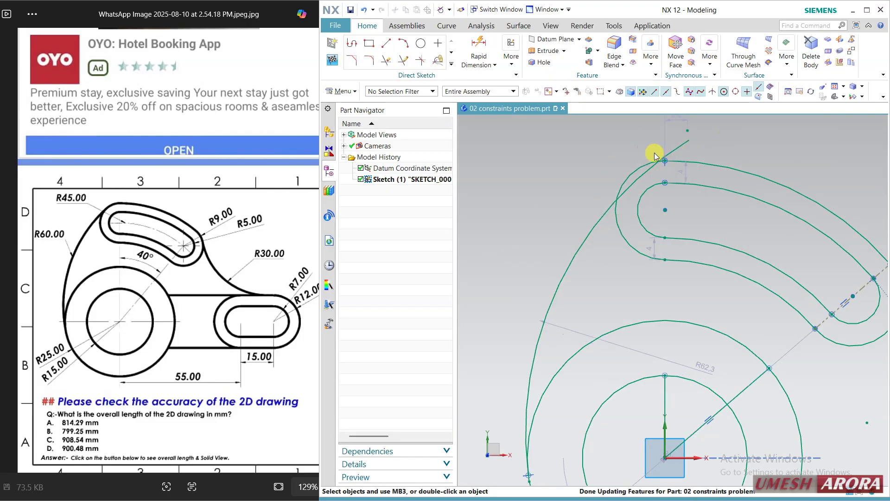
scroll(570, 158, up, 2)
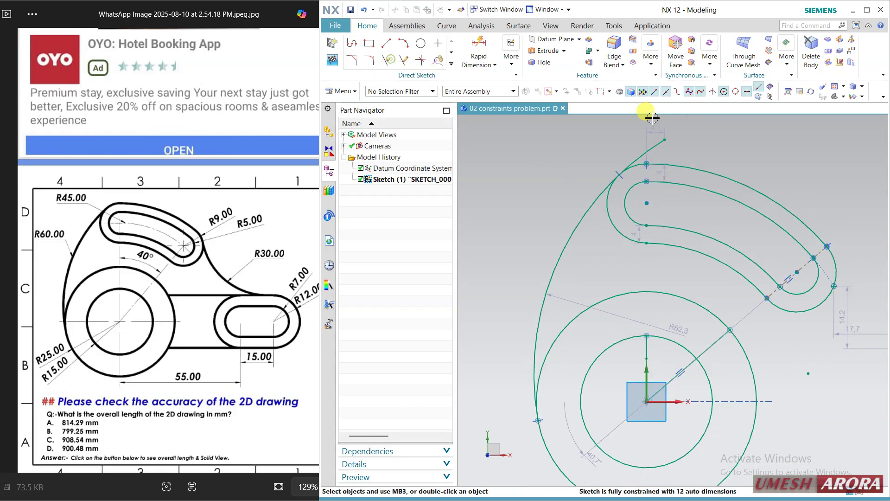
click(655, 142)
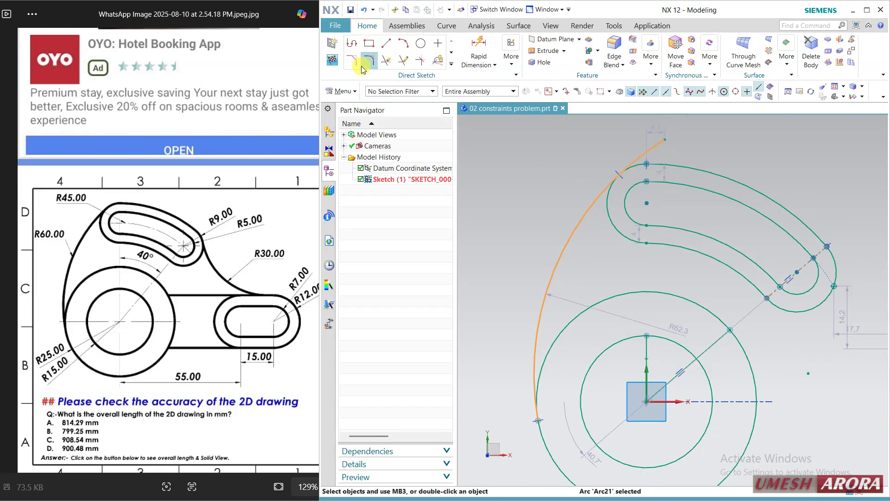
click(386, 60)
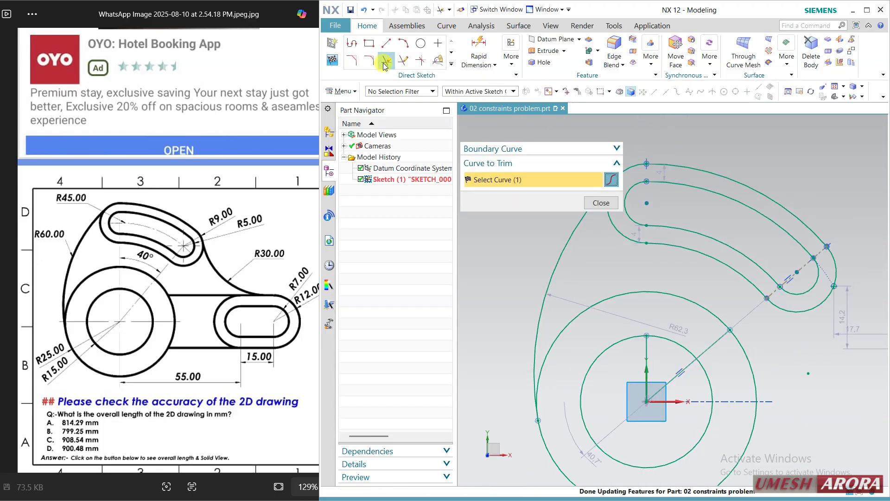
click(601, 203)
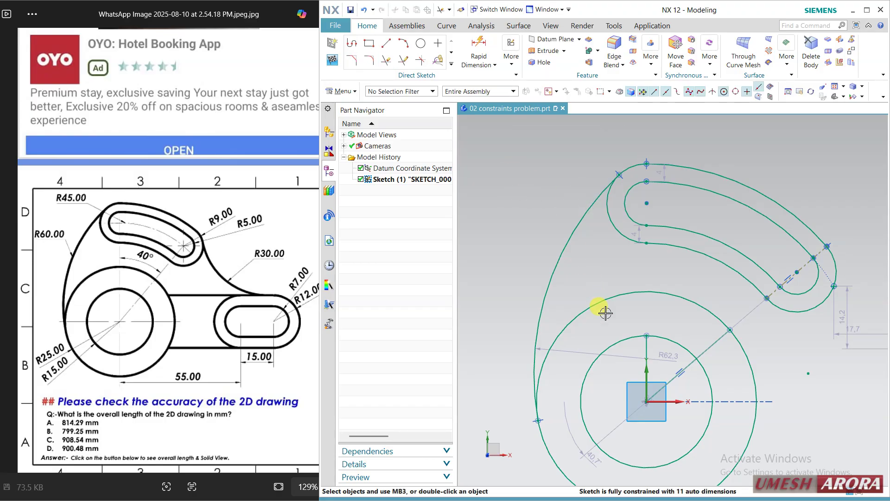
Reposition the large side arc's radius dimension beside the curve and set the radius to 60 mm
drag(576, 353, 579, 295)
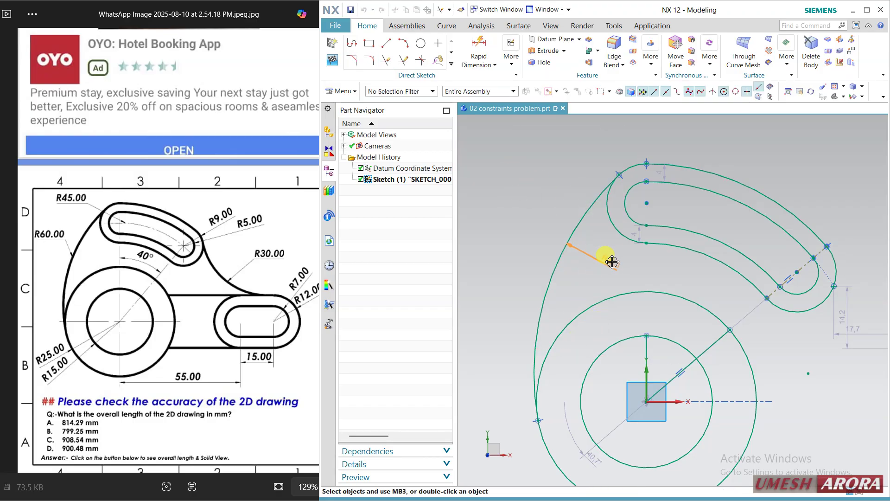
drag(612, 262, 614, 264)
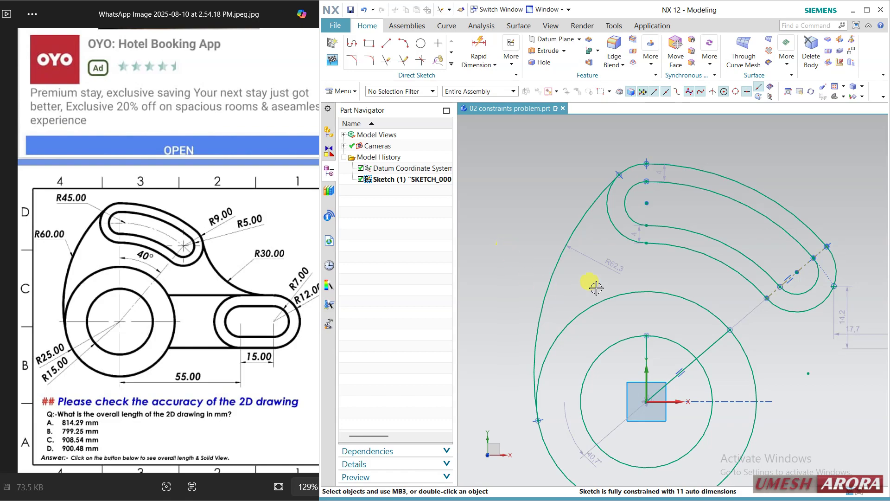
click(614, 269)
double_click(615, 262)
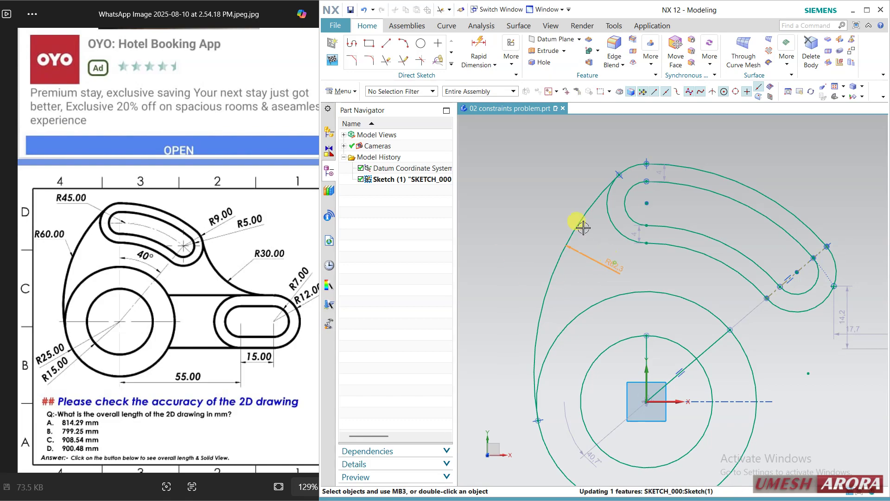
text(60)
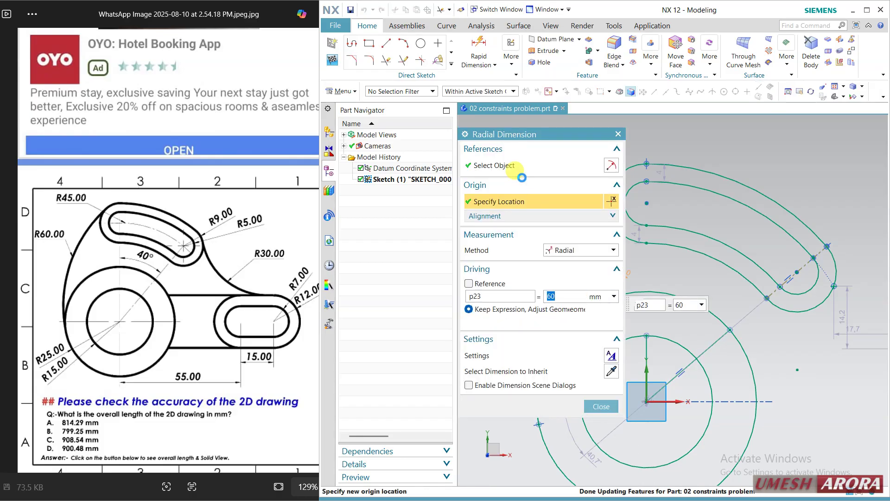
key(Return)
drag(515, 138, 408, 50)
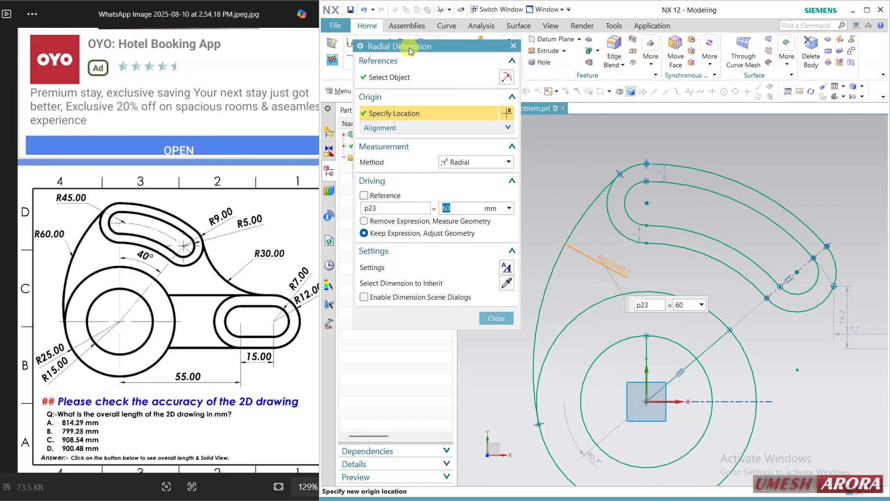
click(494, 317)
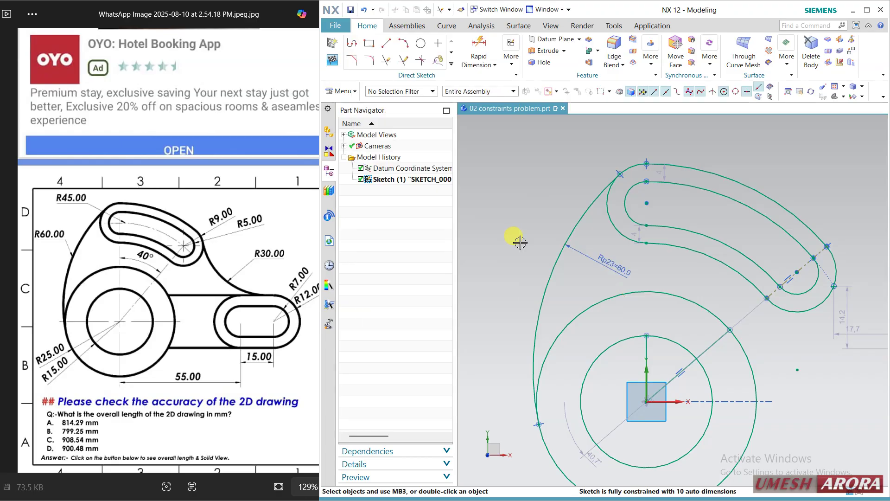
Add an angular dimension of 40° between the short vertical line and the angled reference line at the concentric circles' centre
scroll(533, 213, down, 3)
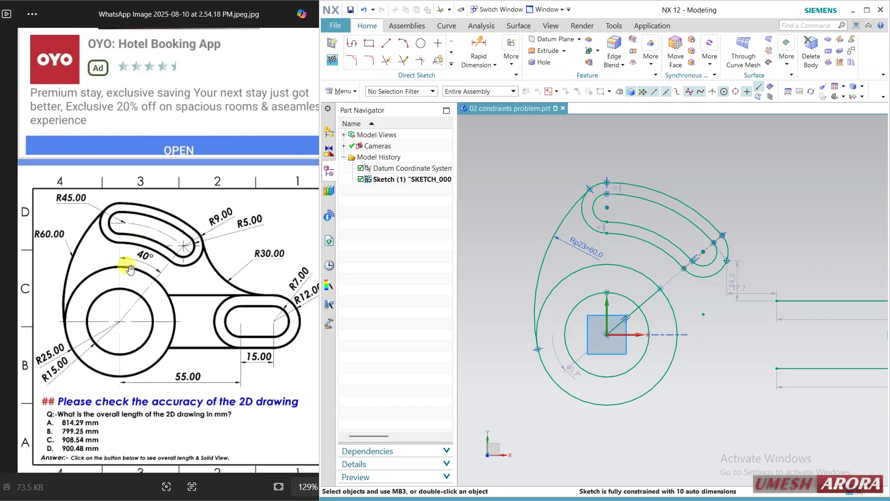
click(479, 51)
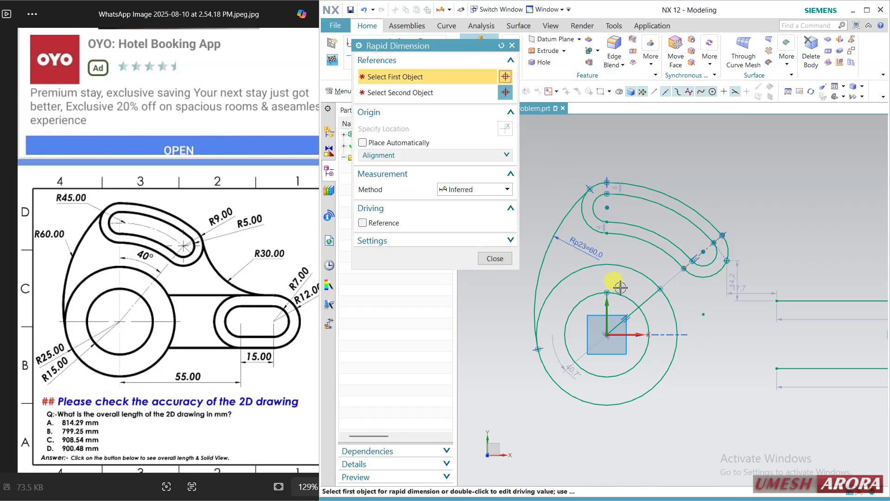
click(607, 309)
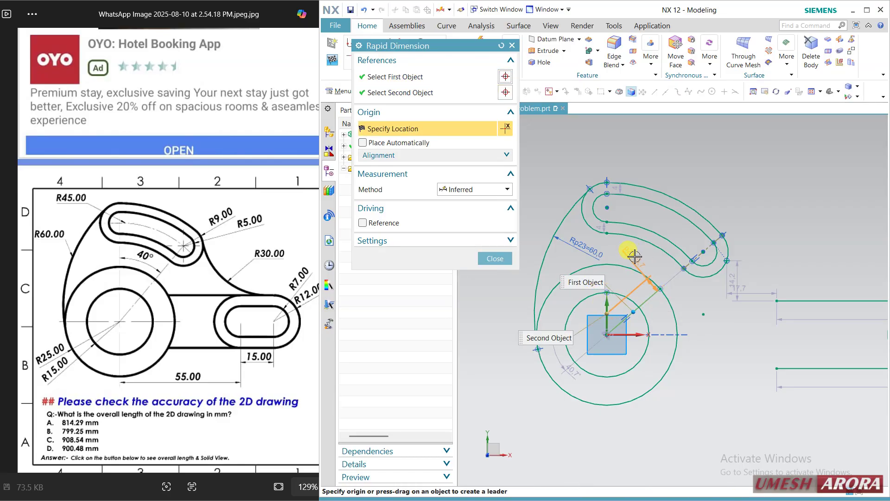
click(466, 190)
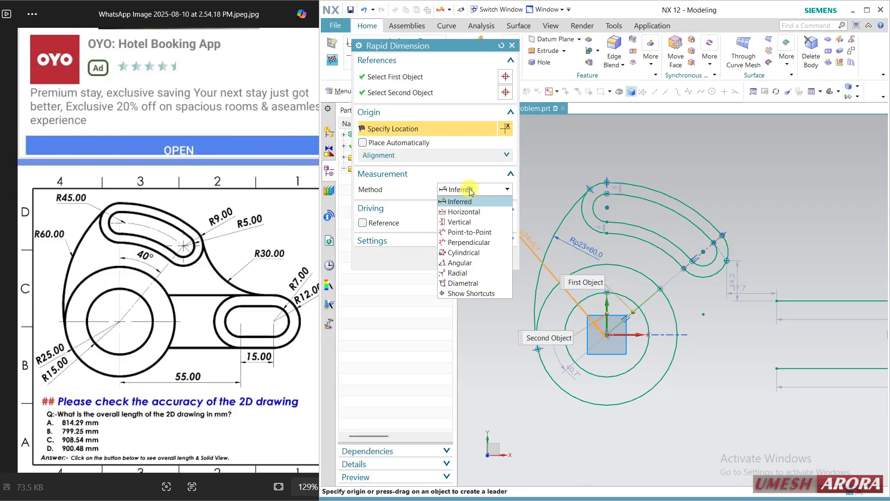
click(467, 263)
click(608, 306)
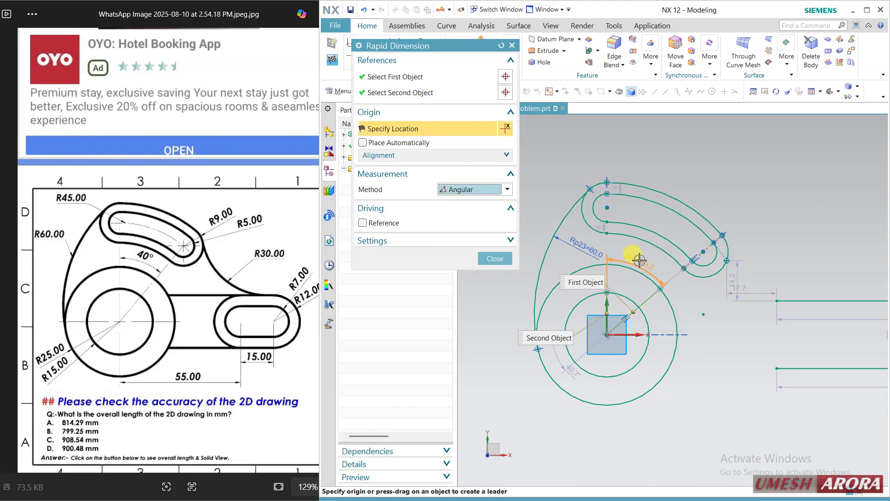
click(620, 255)
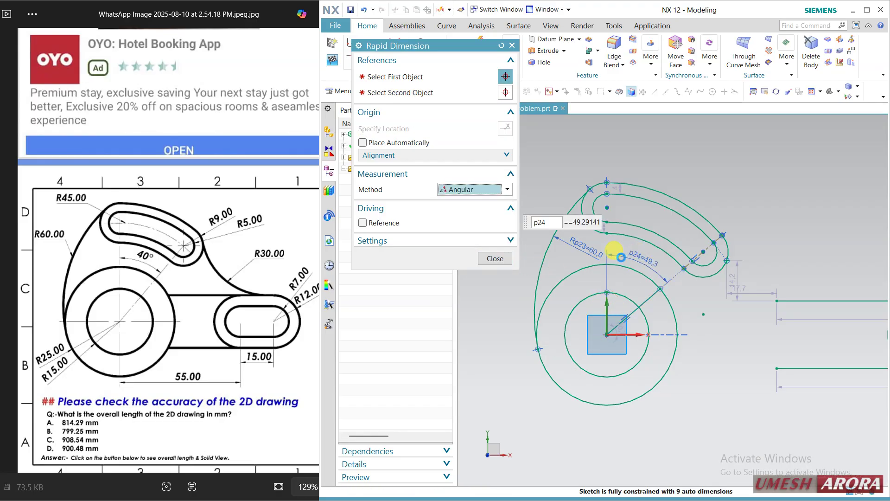
text(40)
key(Return)
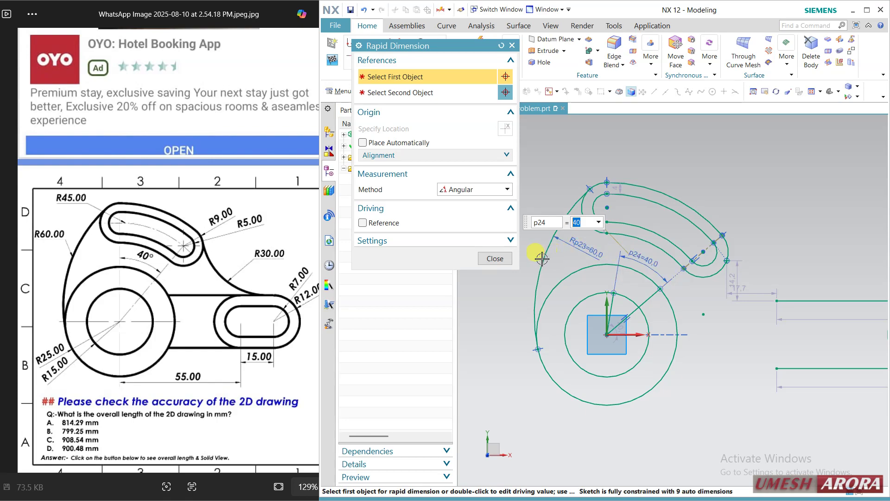
click(495, 258)
Constrain the short tilted line from the origin to the inner circle to be vertical
scroll(622, 307, up, 2)
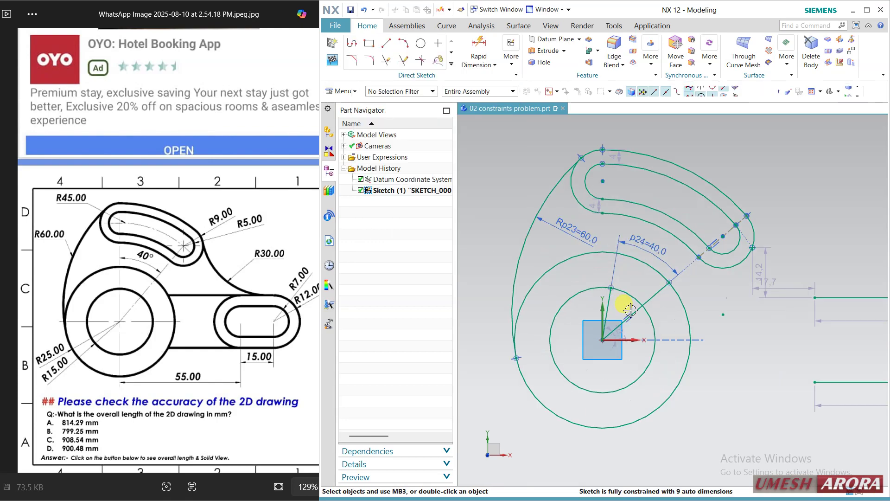
click(605, 295)
click(728, 265)
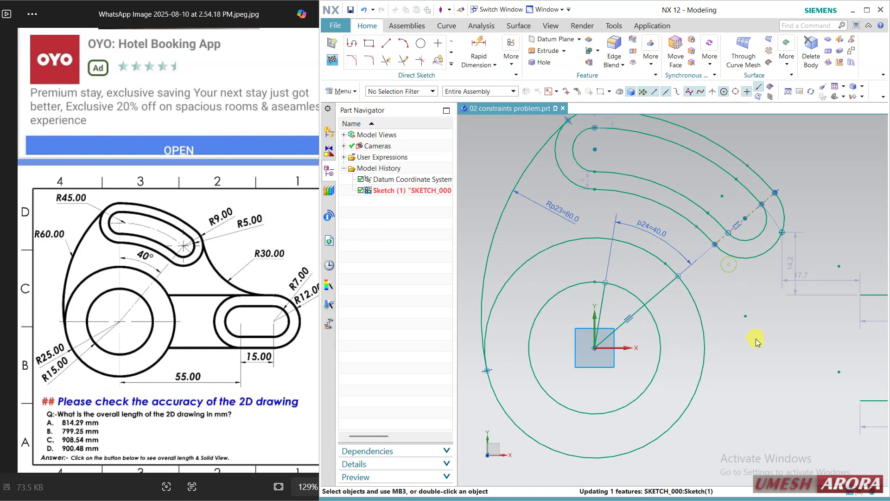
Align the straight slot's far circle centre horizontally with the centre of the large concentric circles
scroll(727, 310, down, 1)
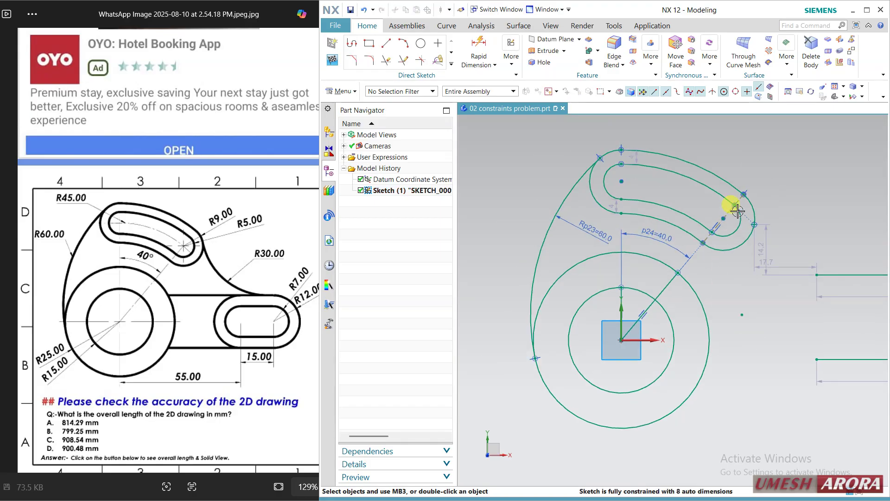
scroll(722, 263, down, 1)
scroll(728, 292, down, 1)
shift+middle_drag(736, 324, 608, 342)
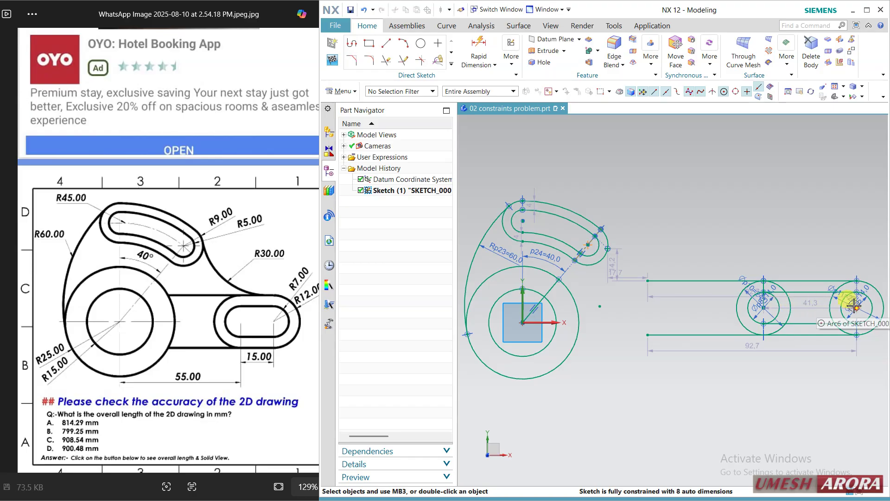
click(549, 322)
click(567, 307)
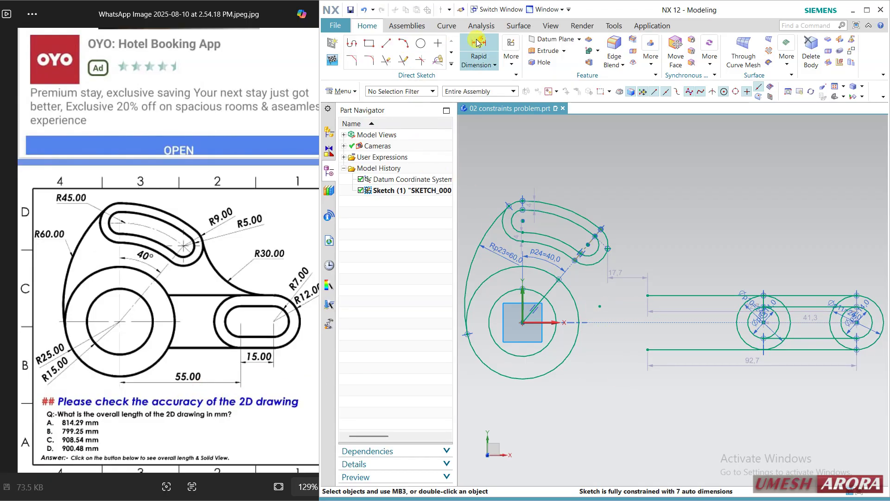
click(521, 298)
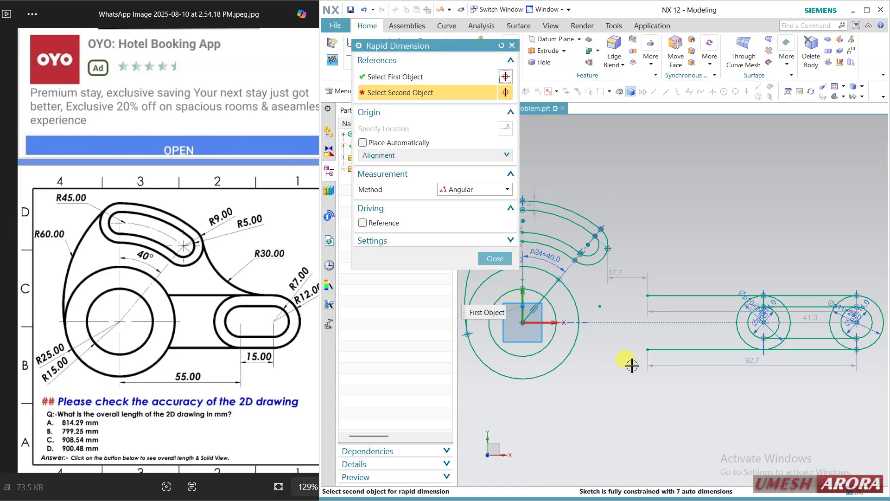
click(767, 321)
key(Escape)
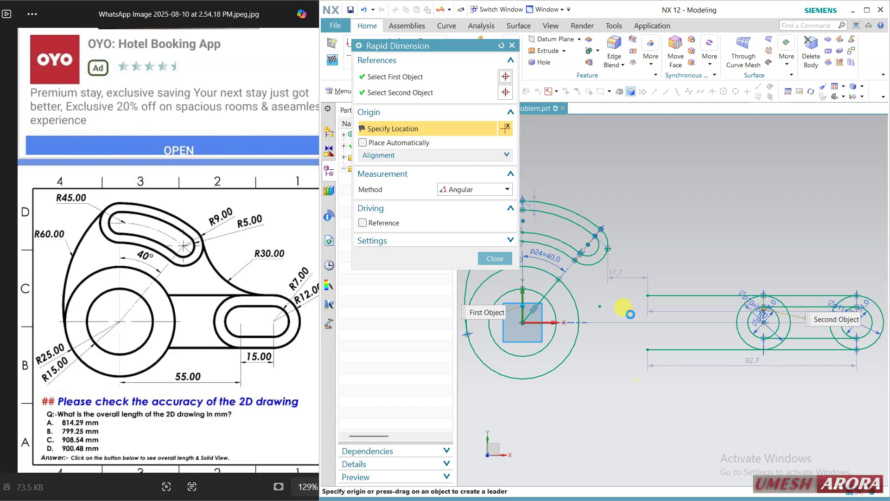
click(478, 42)
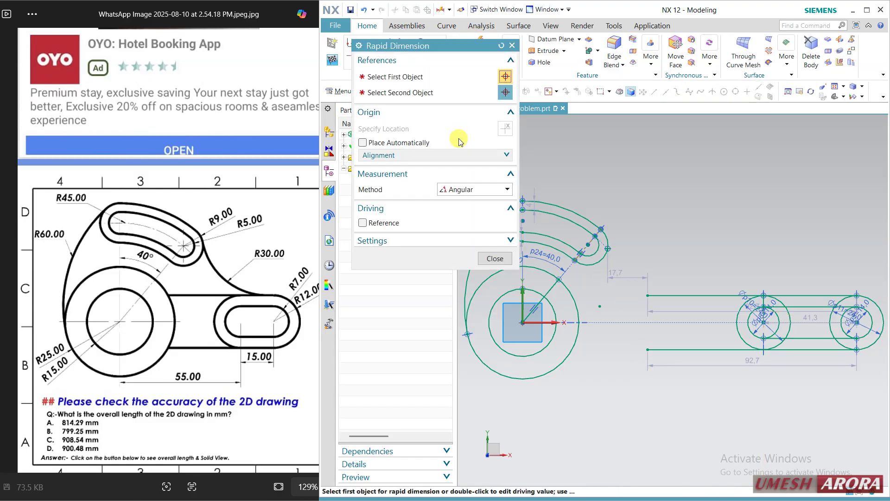
click(457, 189)
click(457, 202)
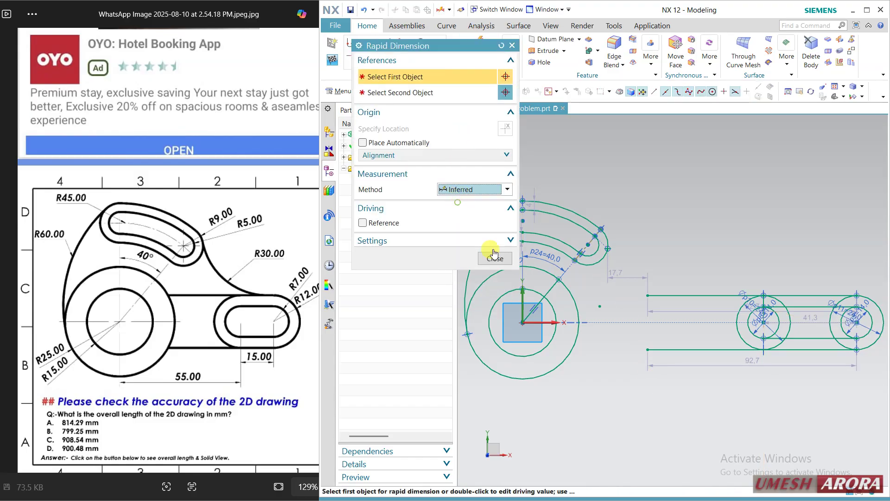
click(522, 324)
key(Escape)
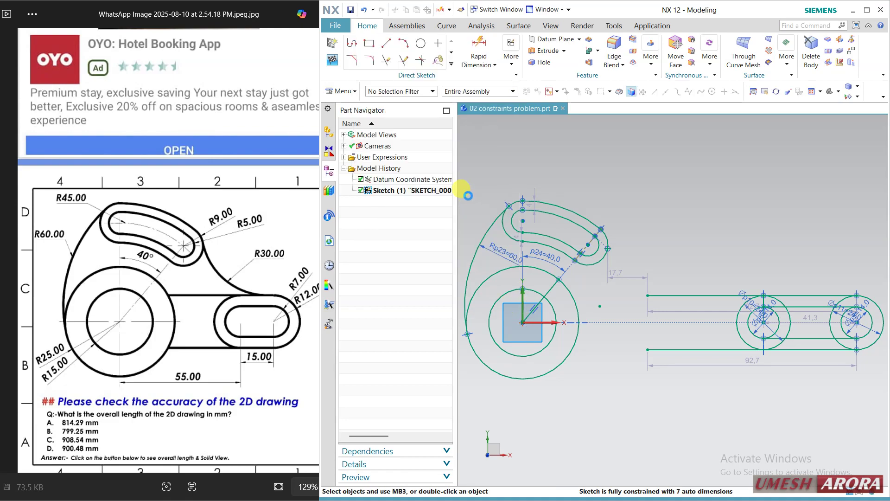
Dimension the horizontal distance from the concentric circles' centre to the straight slot's near circle centre and set it to 55 mm
click(474, 34)
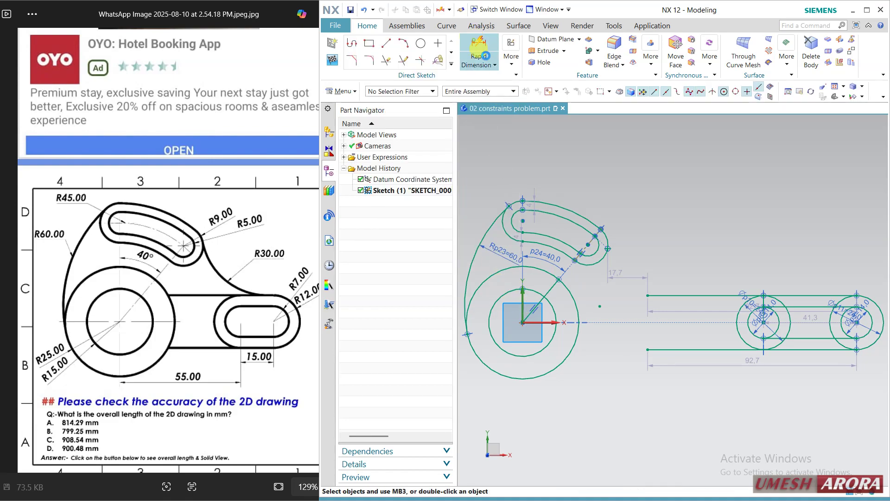
click(522, 320)
click(463, 189)
click(459, 192)
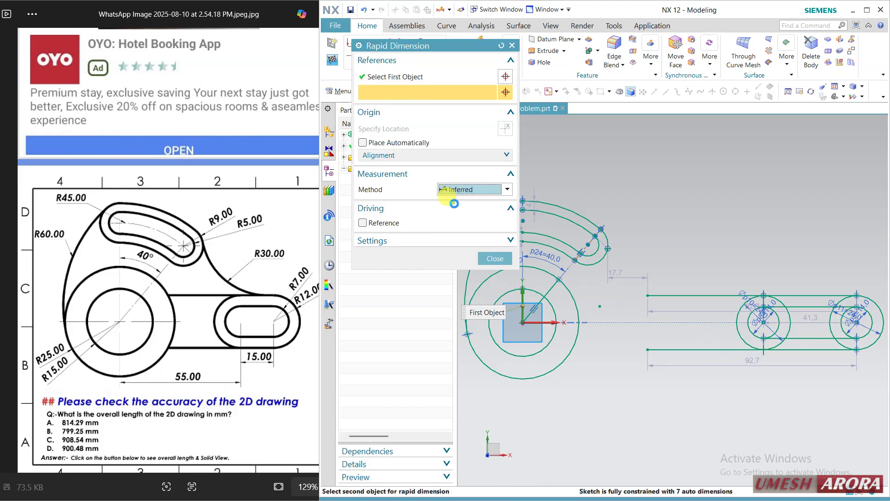
click(771, 319)
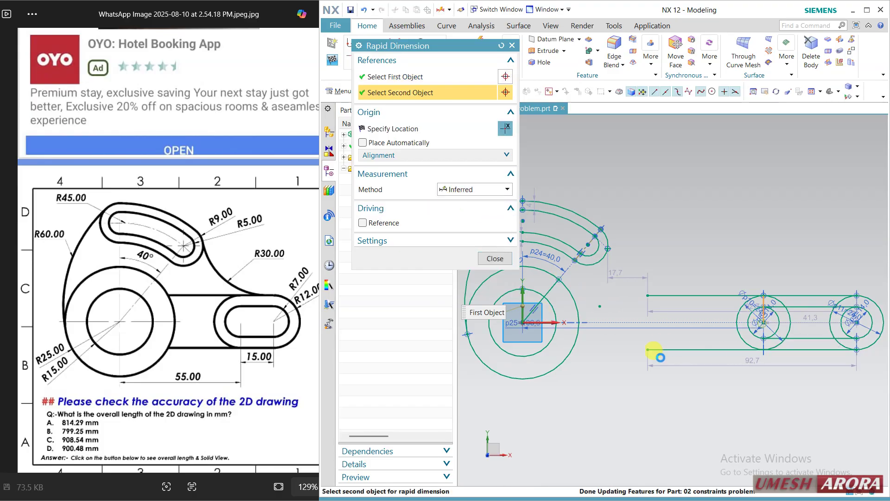
click(618, 369)
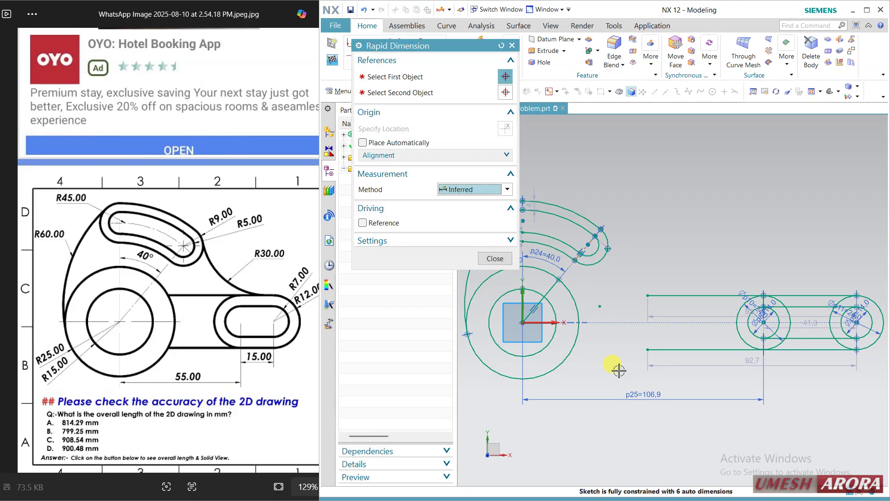
text(55)
key(Return)
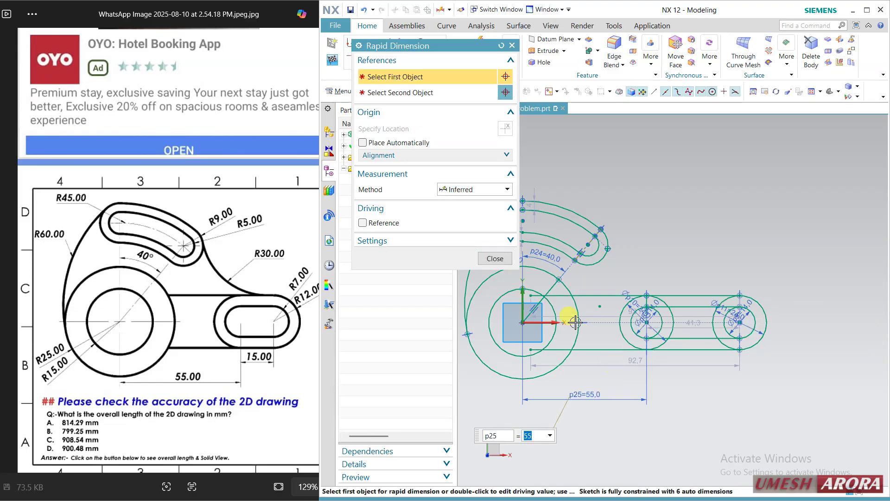
click(494, 259)
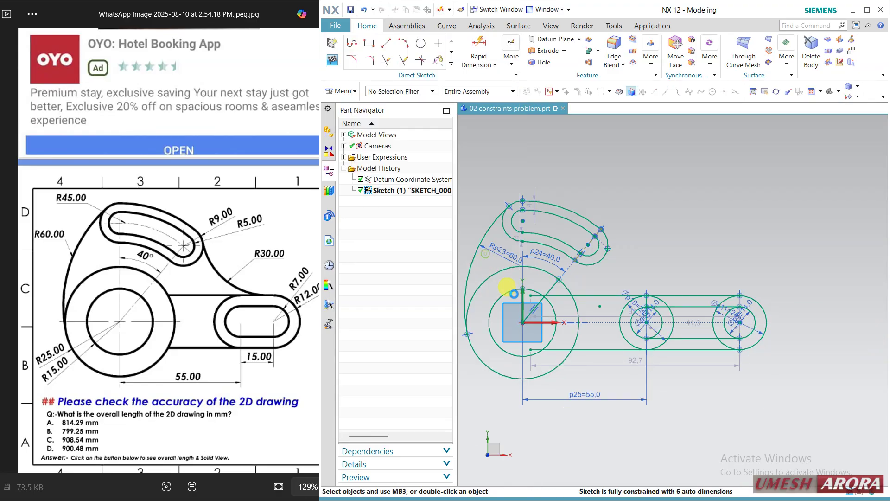
Pull the free end of the straight slot's lower edge line toward the large circle and constrain the outer edge lines horizontal
scroll(505, 278, up, 3)
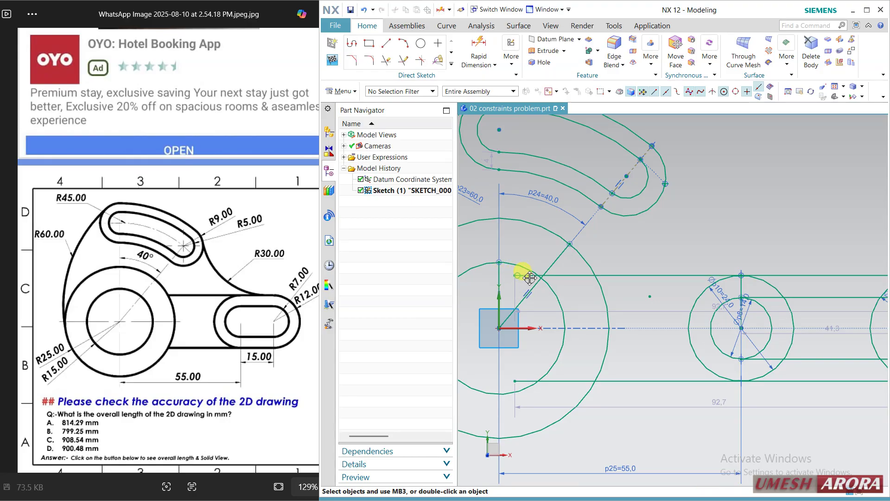
drag(515, 380, 571, 378)
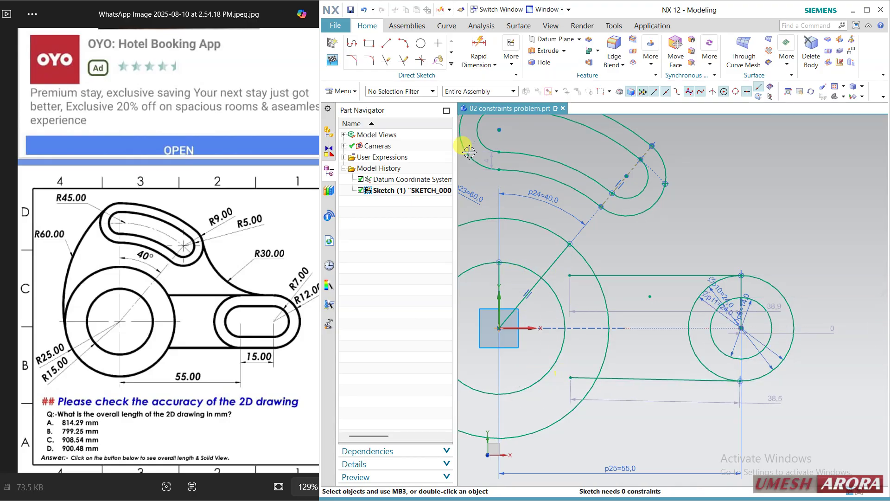
click(680, 379)
click(787, 351)
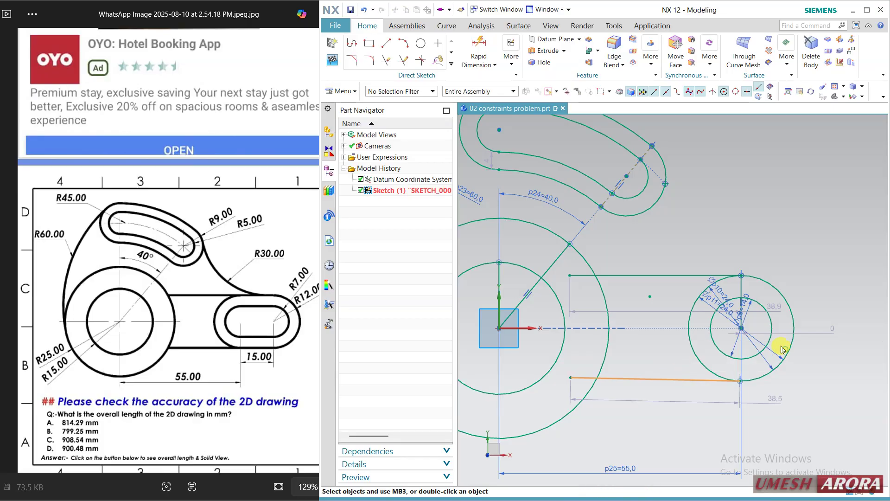
click(675, 275)
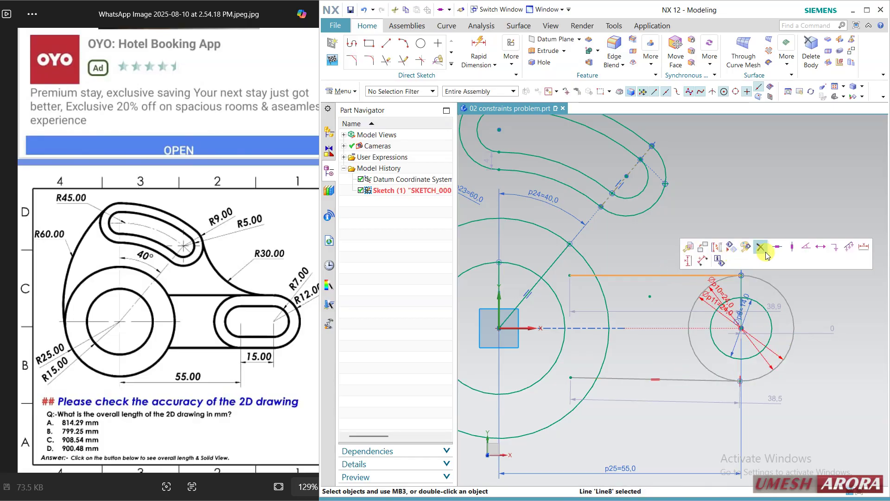
click(778, 246)
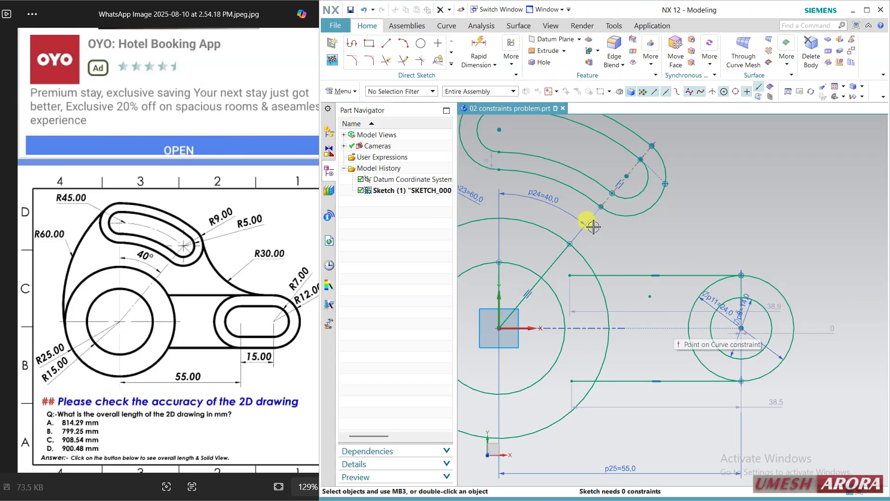
Try trimming both outer edge lines of the straight slot to the large outer circle, and undo the trims
click(403, 61)
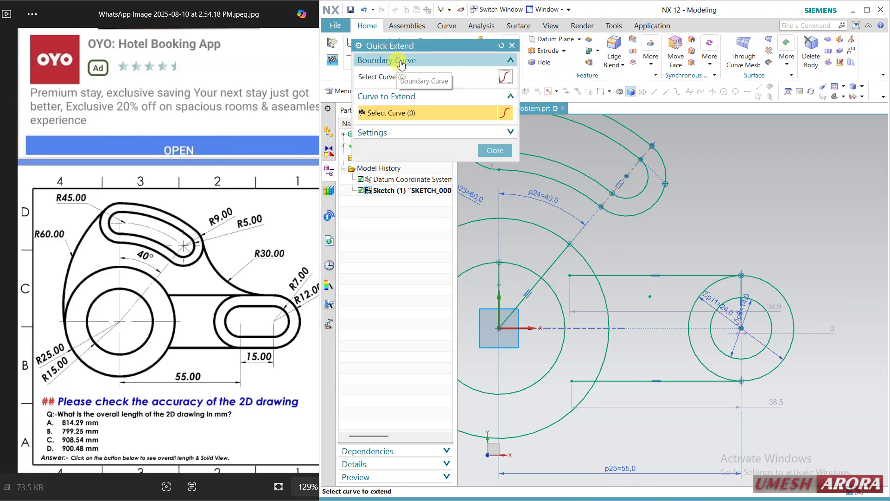
click(512, 45)
click(387, 61)
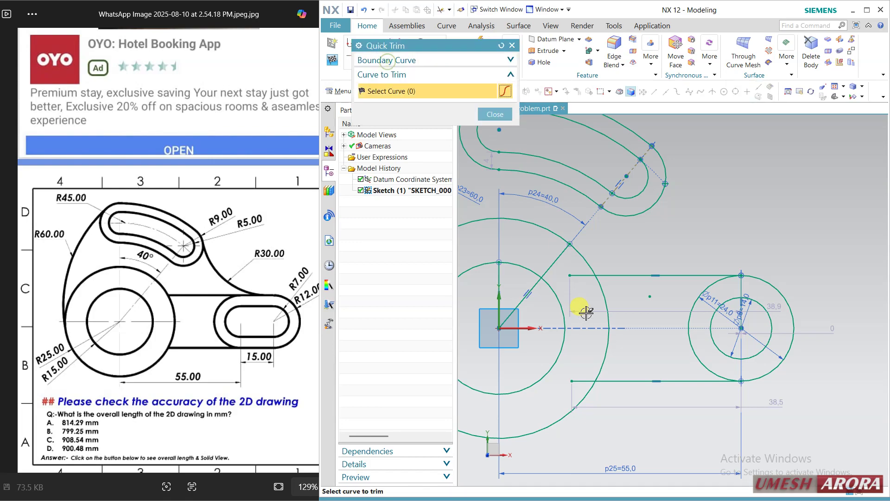
click(581, 275)
click(579, 381)
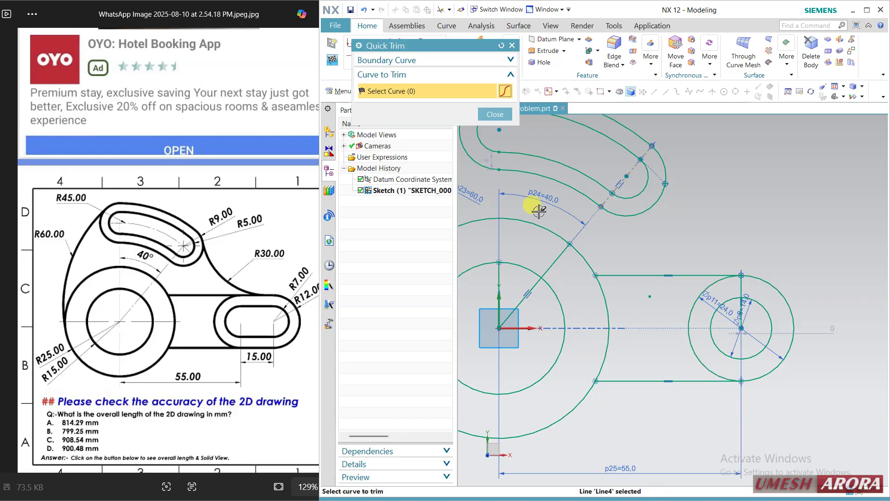
click(495, 114)
key(ctrl+z)
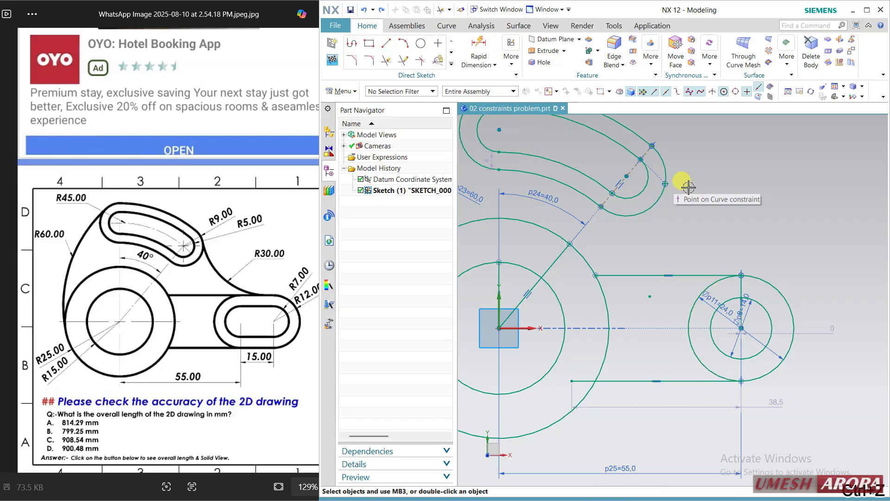
key(ctrl+z)
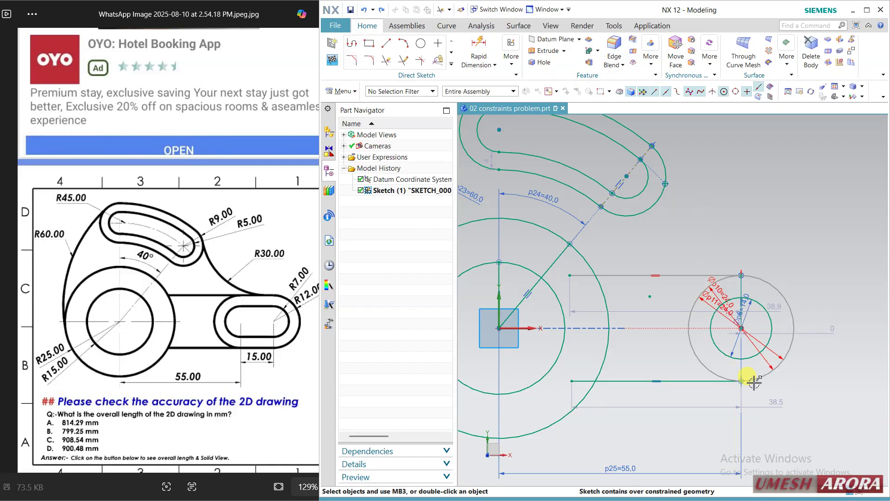
Delete the redundant 24 mm diameter dimension at the slot circle and trim both outer edge lines to the large outer circle
click(723, 290)
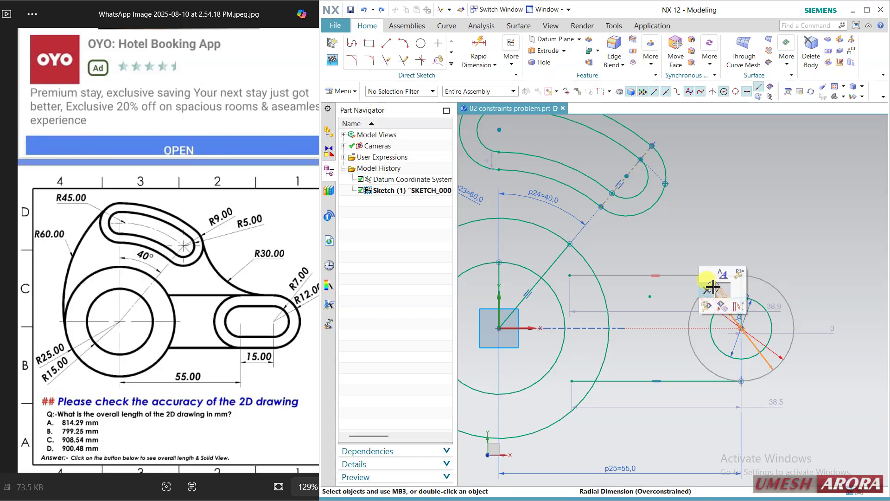
click(707, 288)
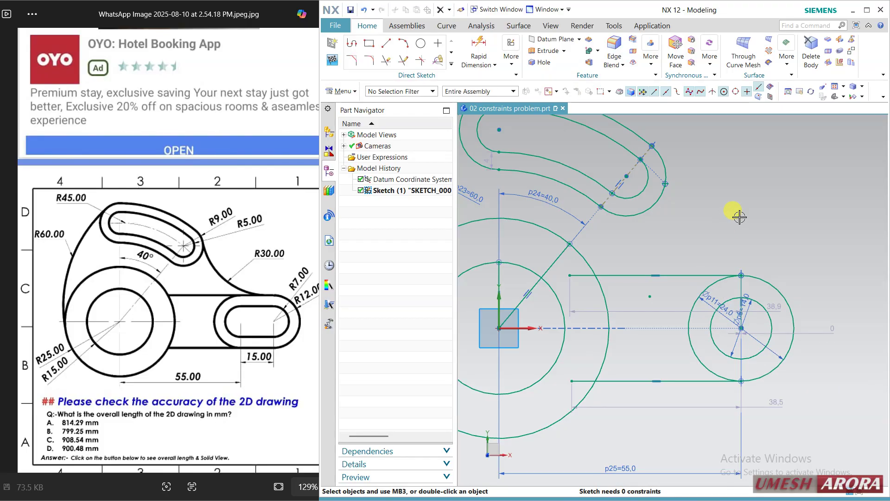
click(388, 61)
click(572, 277)
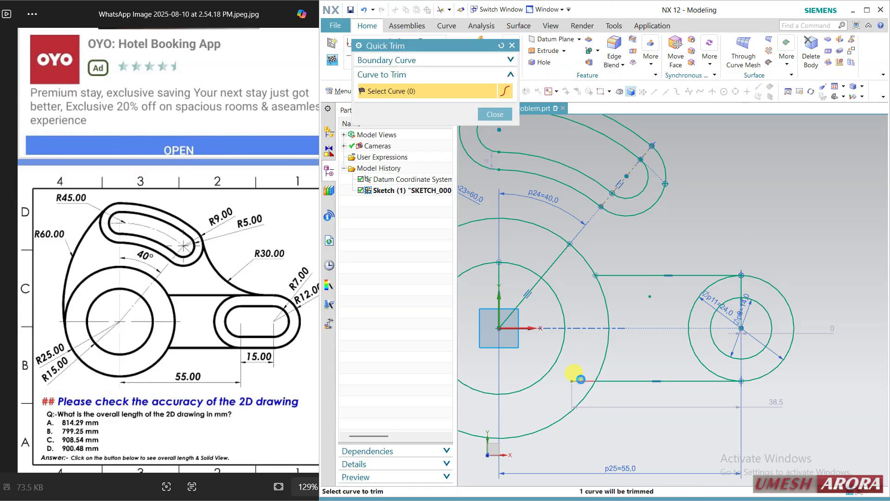
click(581, 379)
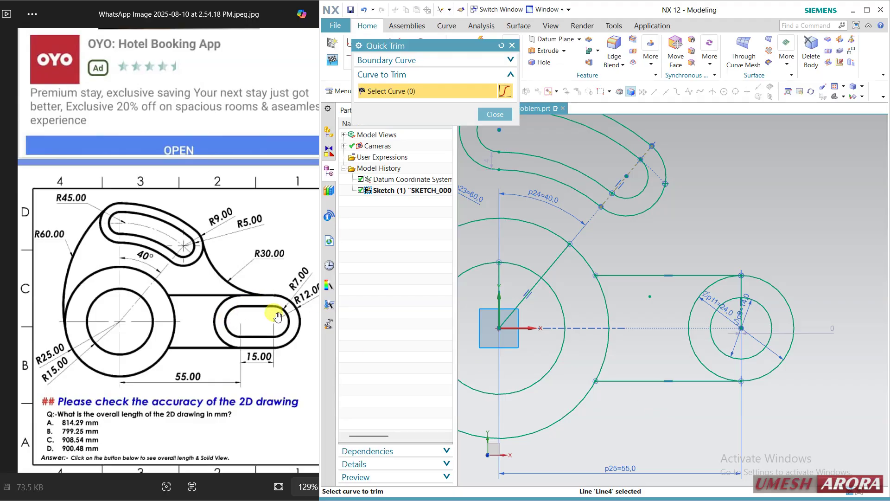
key(Escape)
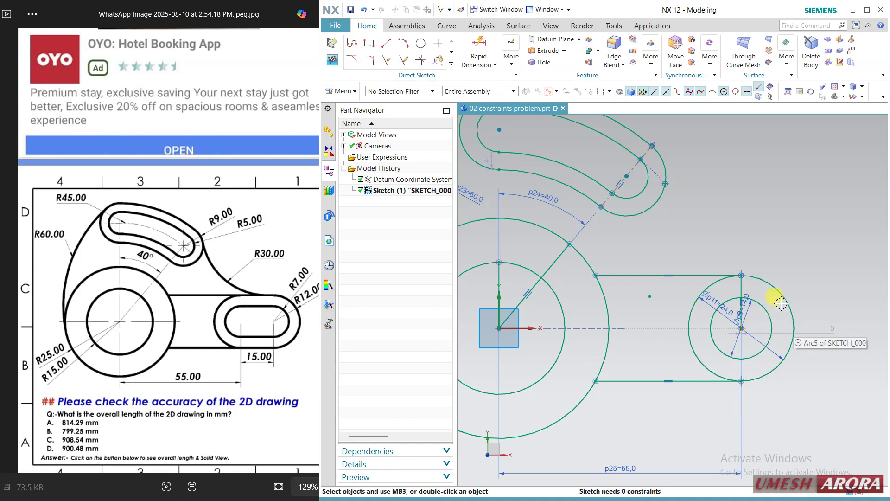
scroll(790, 266, down, 1)
shift+middle_drag(795, 270, 640, 269)
click(421, 43)
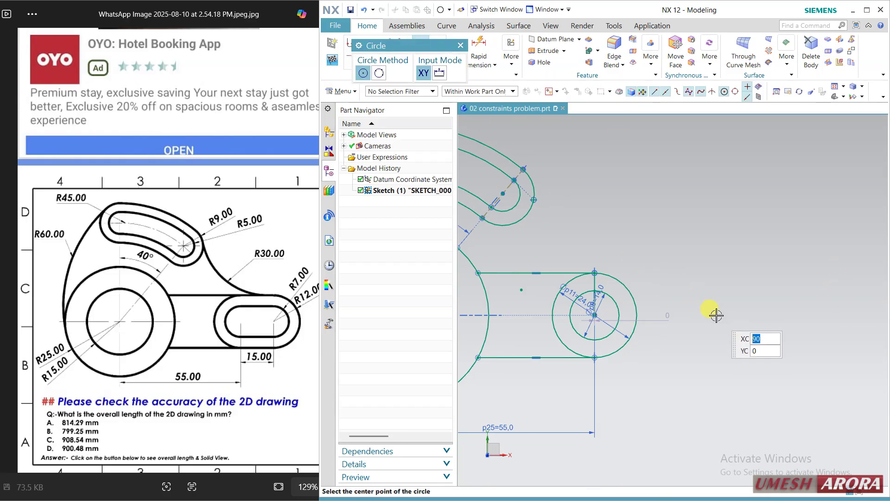
key(Escape)
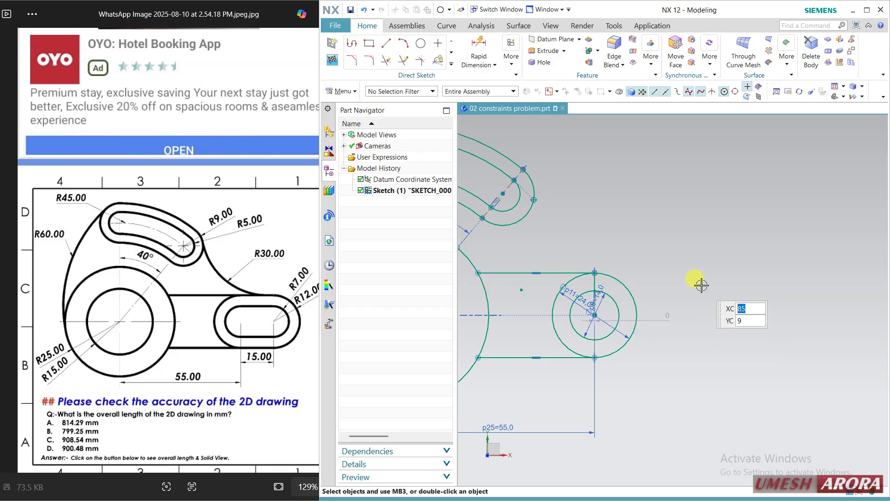
Undo the edge-line trims and the preceding edits back to the straight slot with both end circle pairs
click(639, 301)
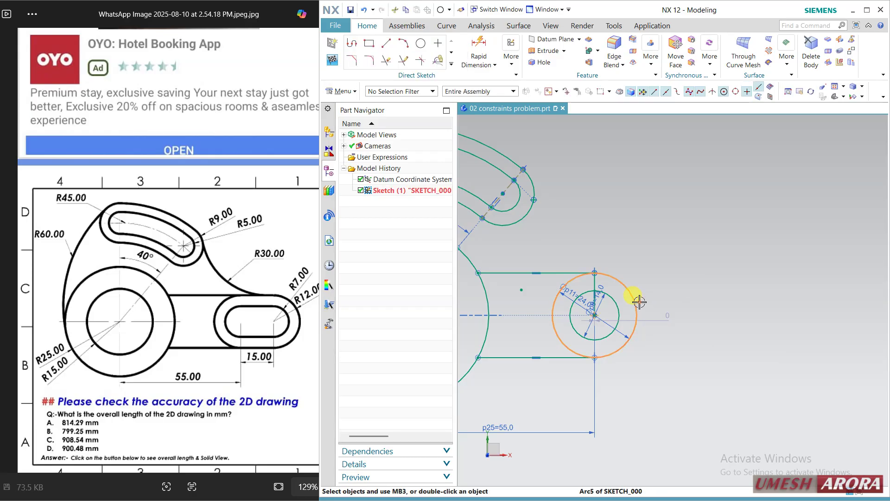
click(720, 274)
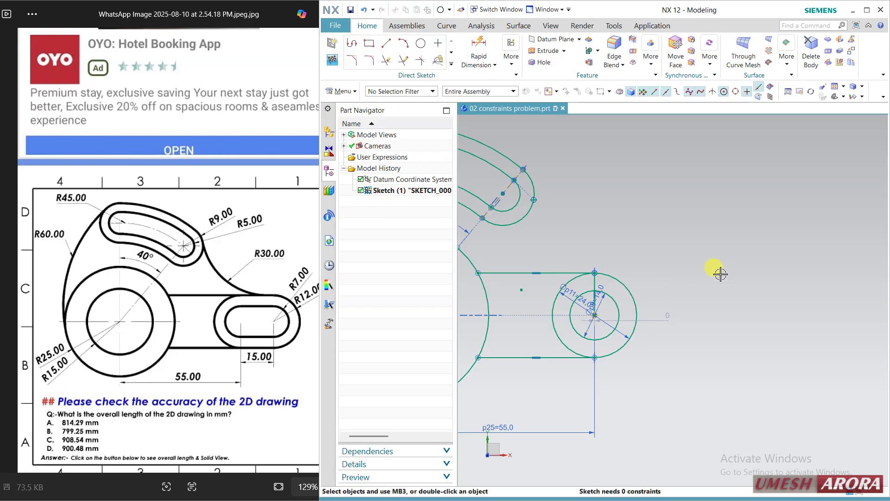
key(ctrl+z)
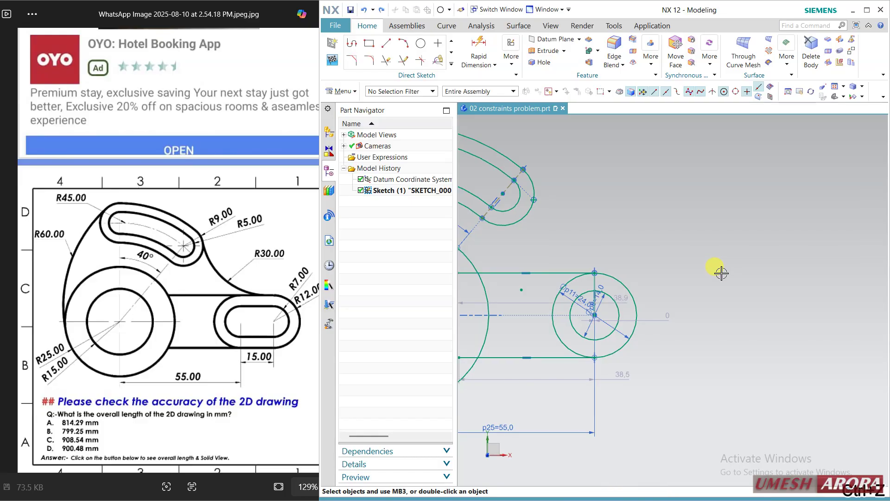
key(ctrl+z)
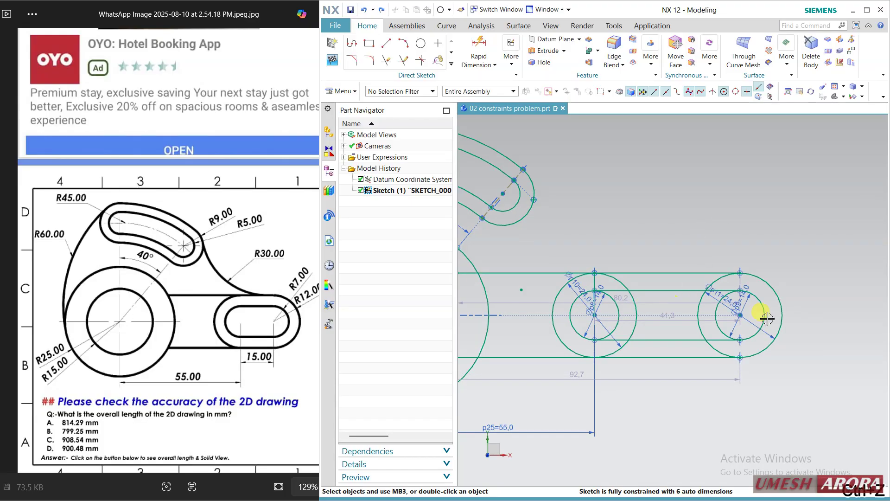
Align the straight slot's two circle centres horizontally and delete the far outer circle's 24 mm diameter dimension
click(740, 315)
click(594, 316)
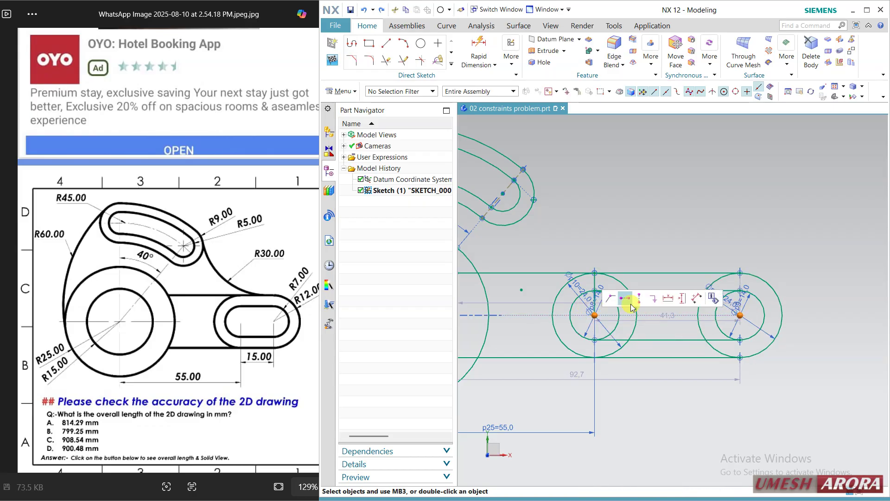
click(632, 305)
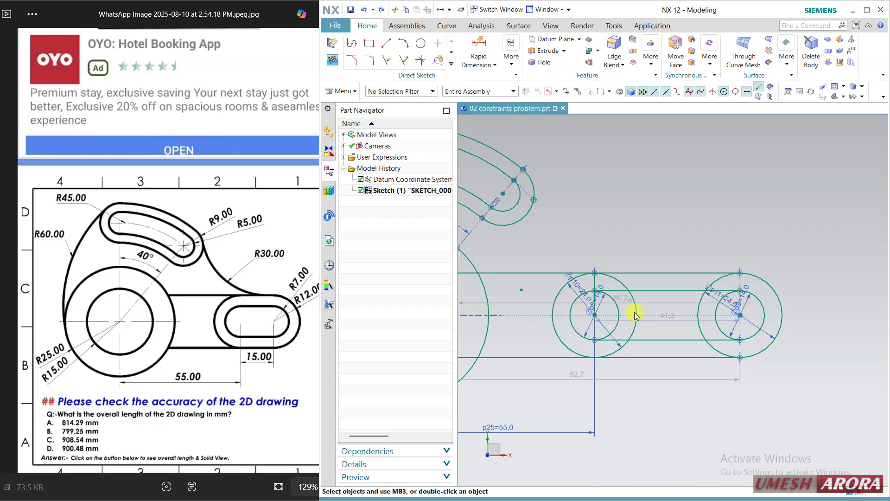
click(766, 335)
key(Delete)
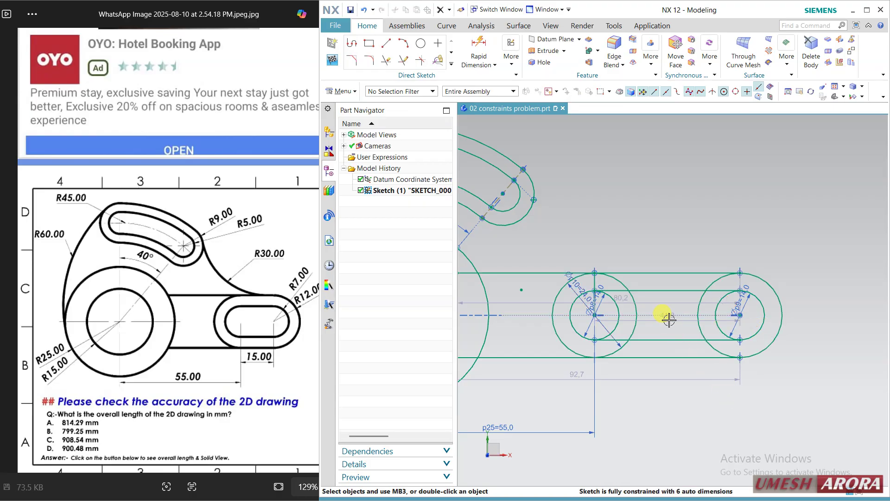
Move the dimension between the straight slot's circle centres below the slot and set it to 15 mm
drag(669, 320, 670, 398)
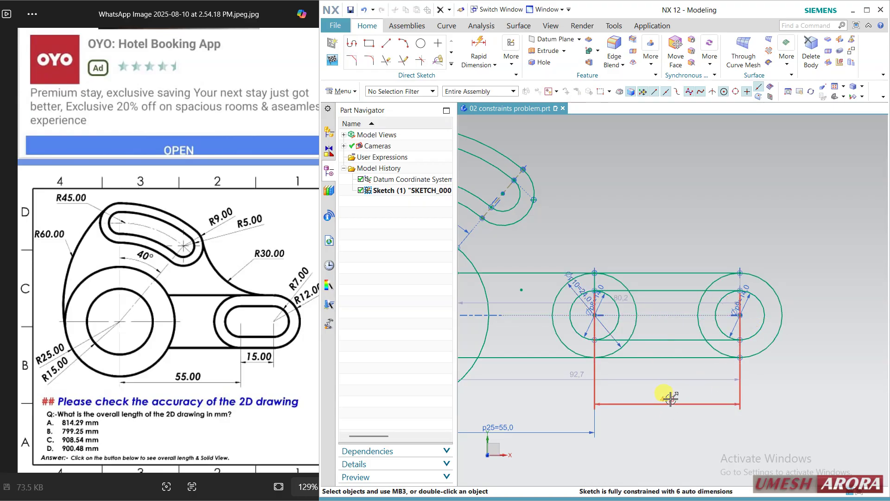
click(670, 398)
text(15)
key(Return)
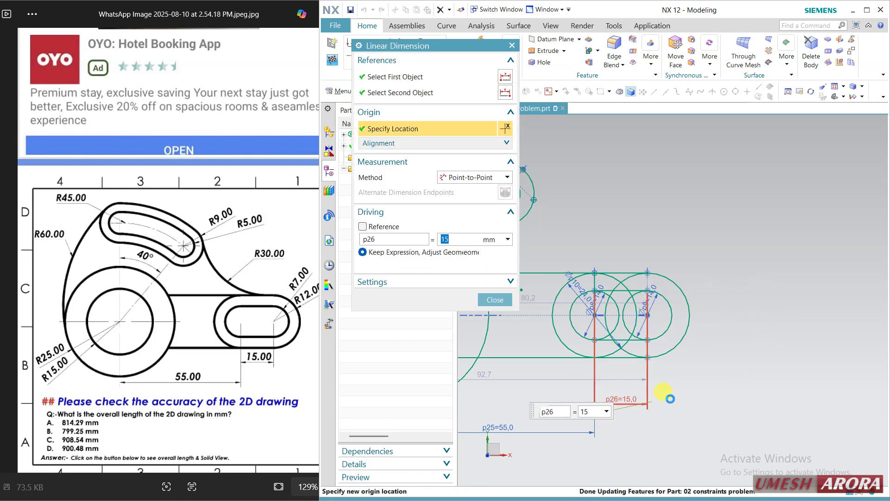
scroll(549, 312, up, 3)
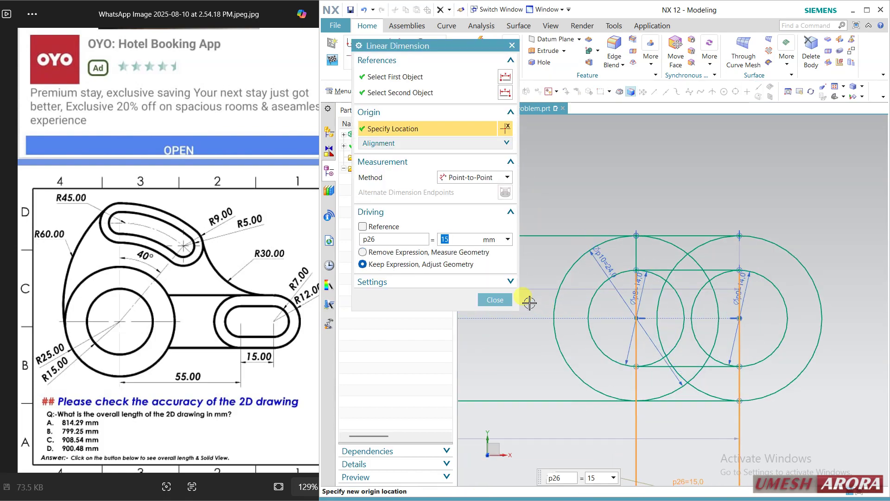
click(493, 299)
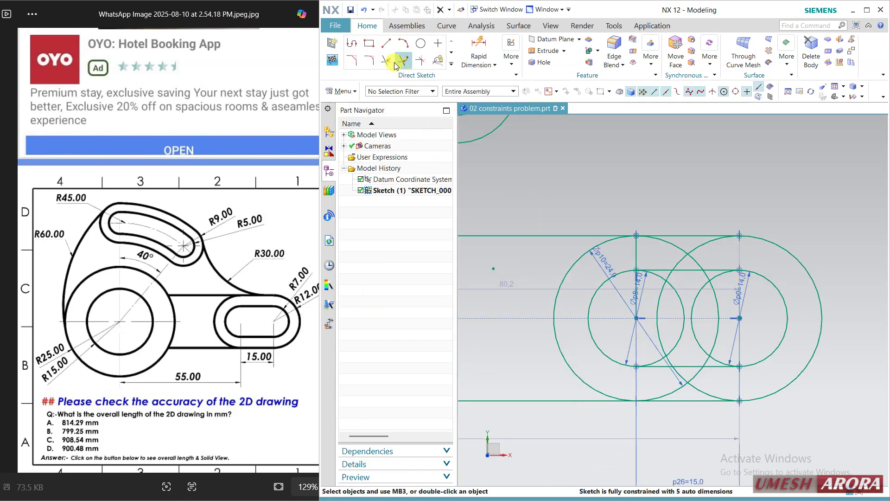
Trim away the overlapping circle arcs that lie inside the straight slot's inner outline
click(395, 64)
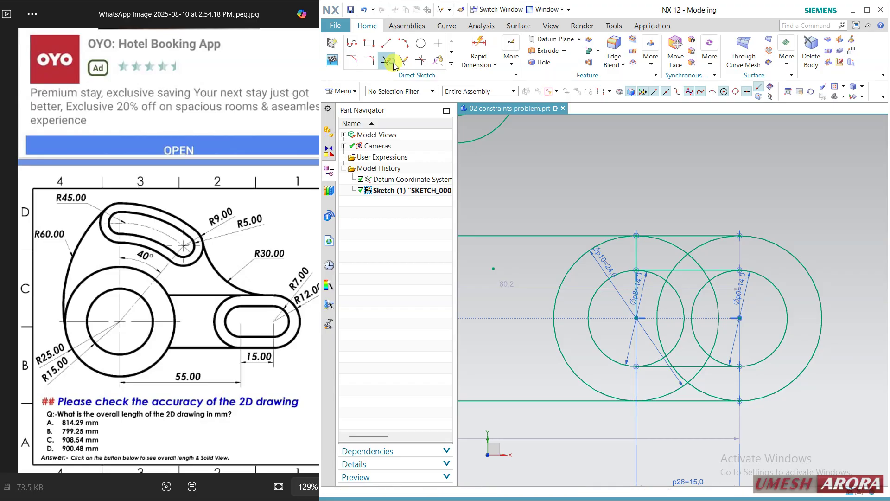
click(710, 278)
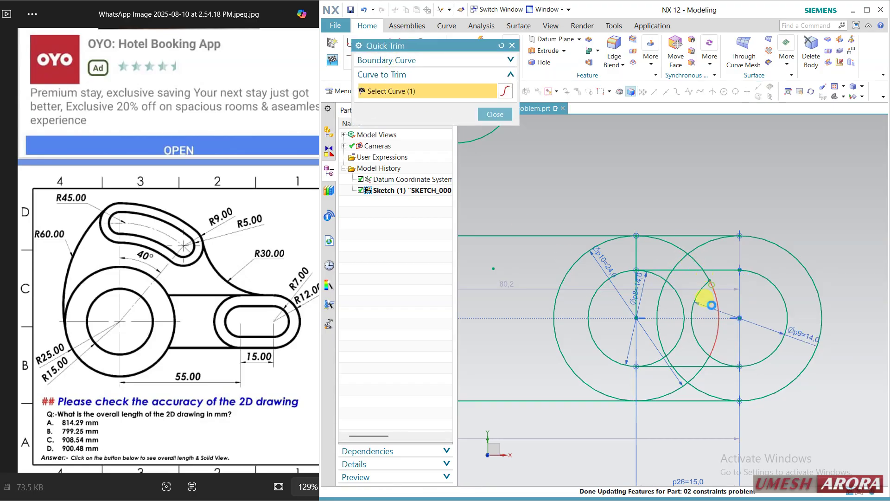
click(681, 308)
click(667, 282)
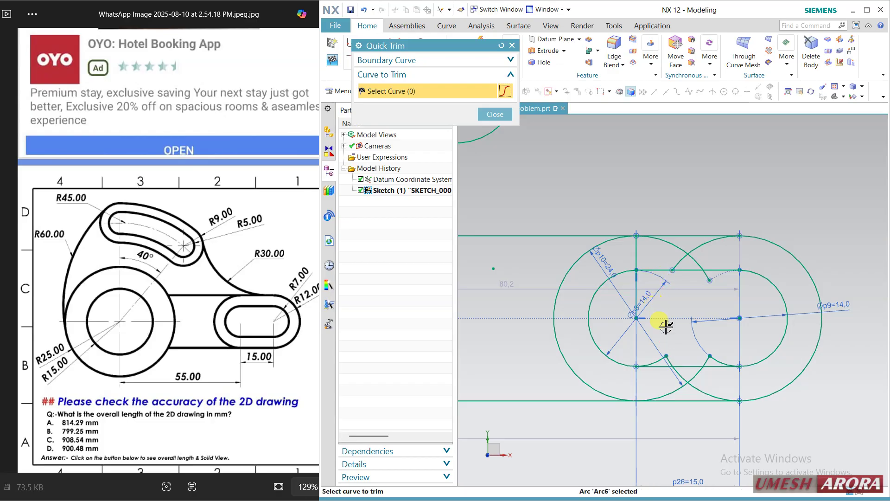
click(663, 358)
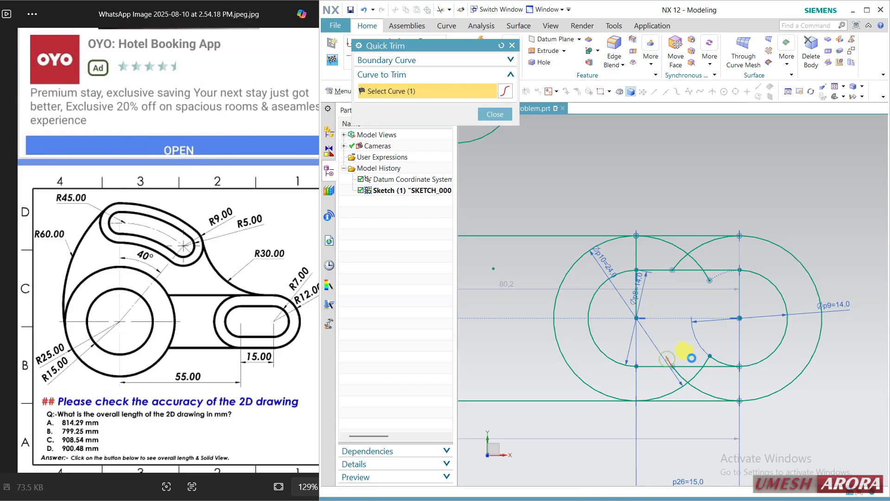
click(707, 357)
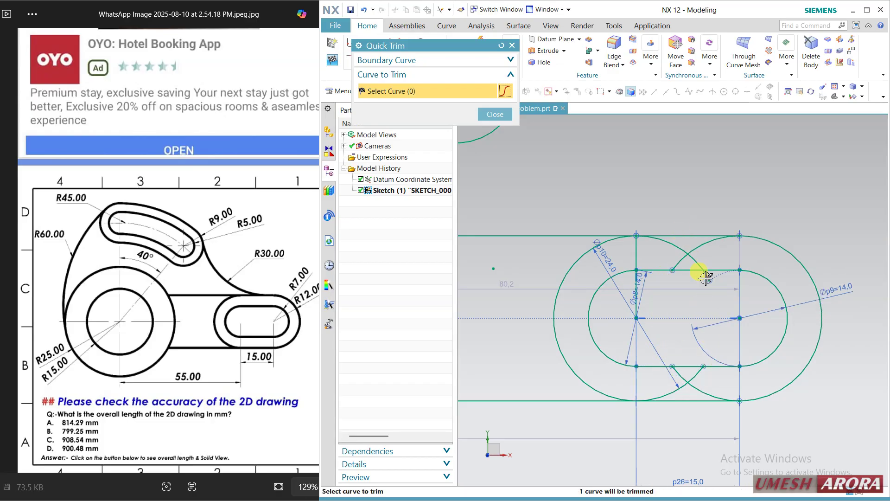
Trim the remaining crossing arcs of the two outer circles between the slot's inner and outer outlines
click(698, 261)
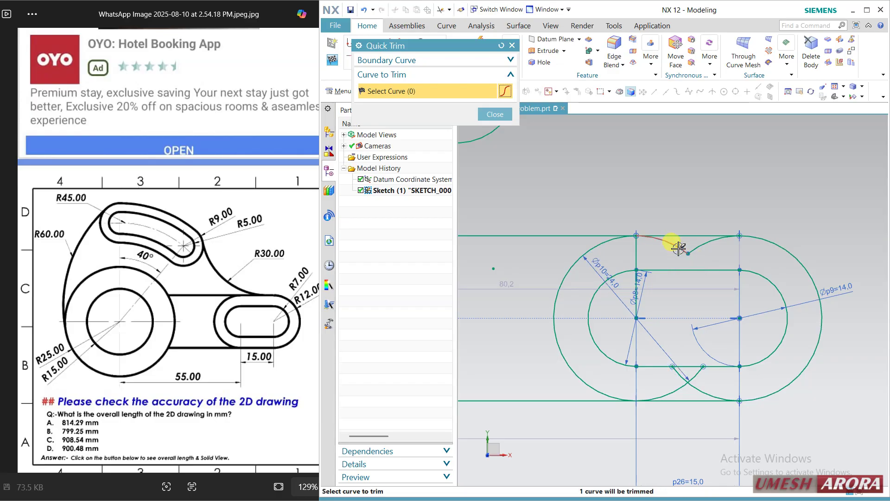
click(698, 249)
click(680, 378)
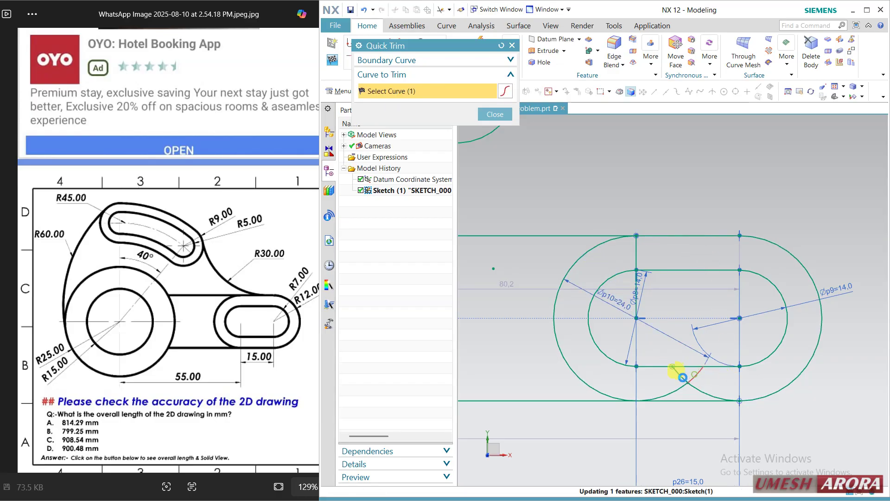
click(703, 384)
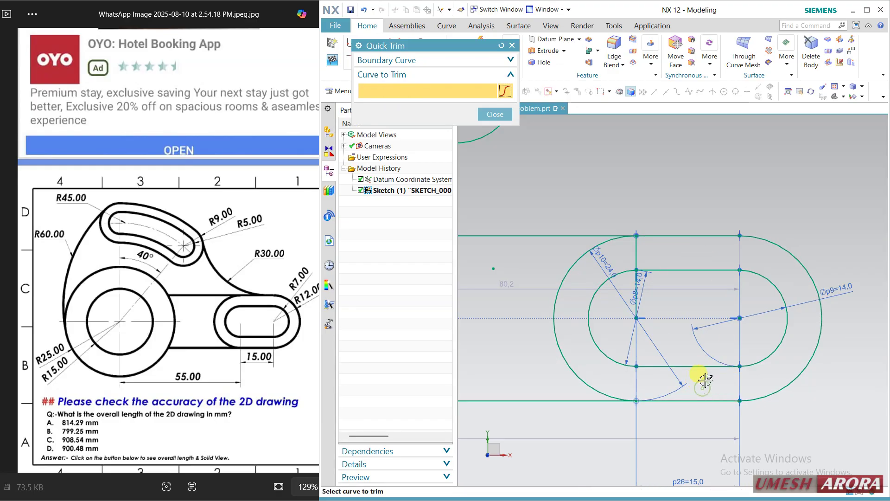
scroll(714, 340, down, 1)
middle_click(673, 320)
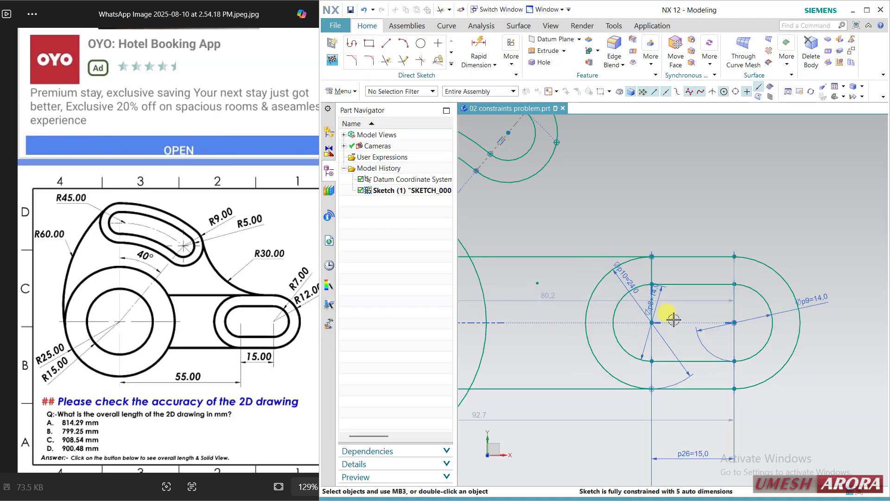
Convert the short vertical line above the straight slot's near circle centre to a reference line
scroll(649, 278, up, 2)
click(651, 262)
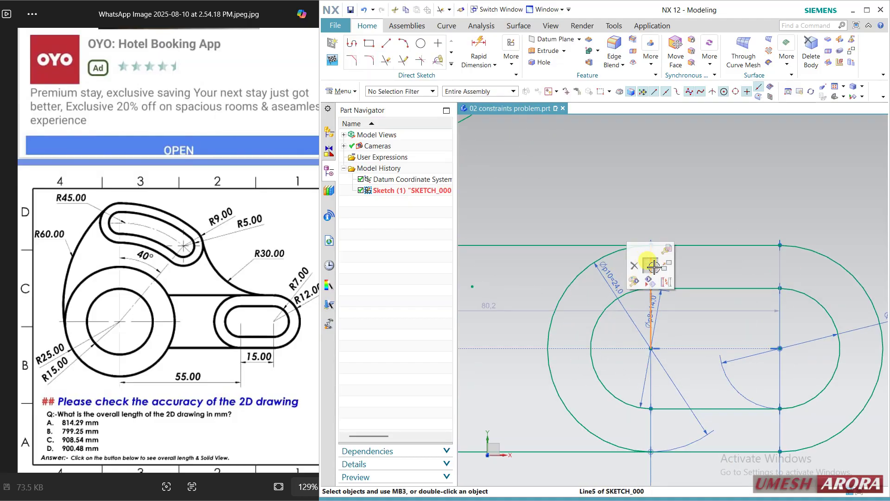
click(765, 346)
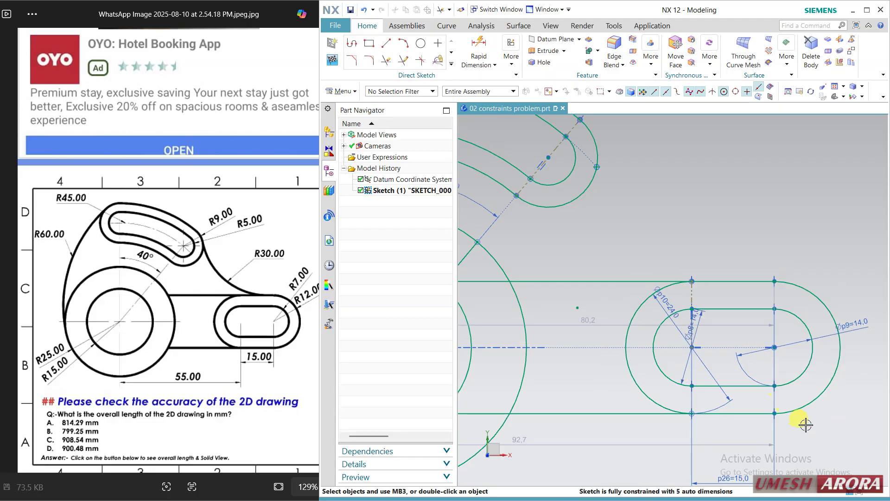
Shorten the two outer edge lines to about 52.4 mm and 51.7 mm, ending inside the large circle, and delete the unwanted tangent constraint
scroll(765, 381, down, 3)
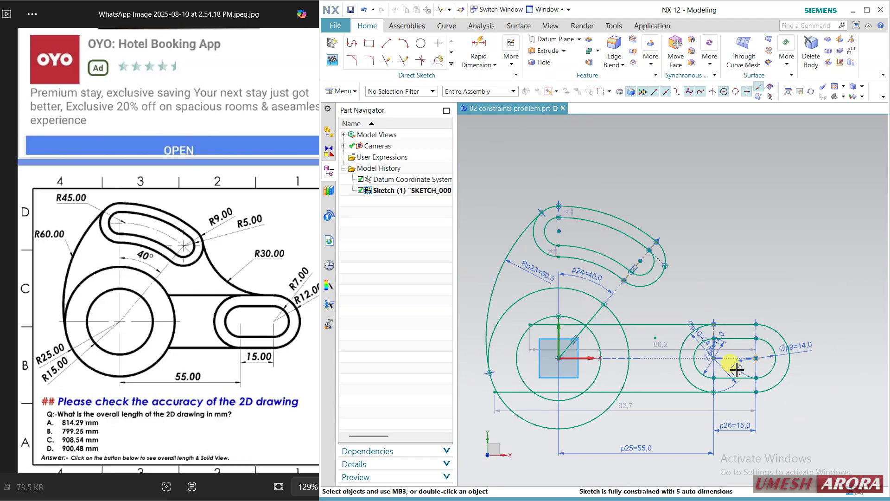
scroll(703, 409, up, 2)
scroll(732, 338, down, 2)
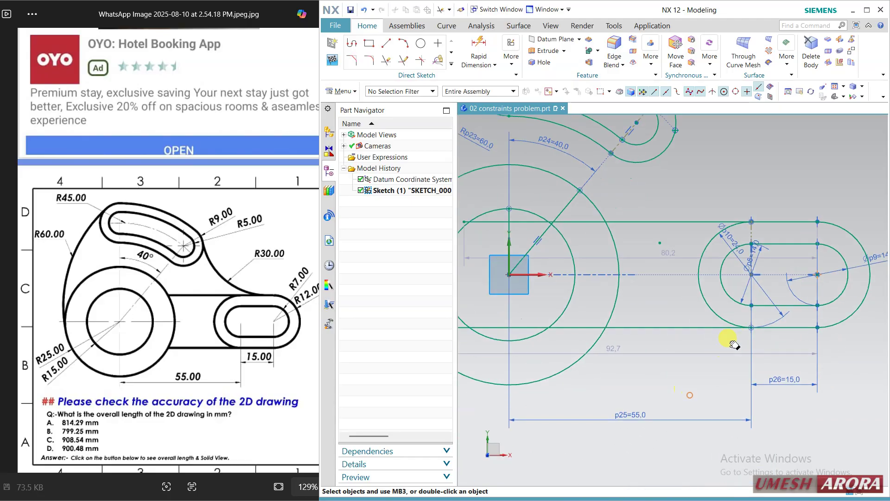
scroll(731, 353, up, 2)
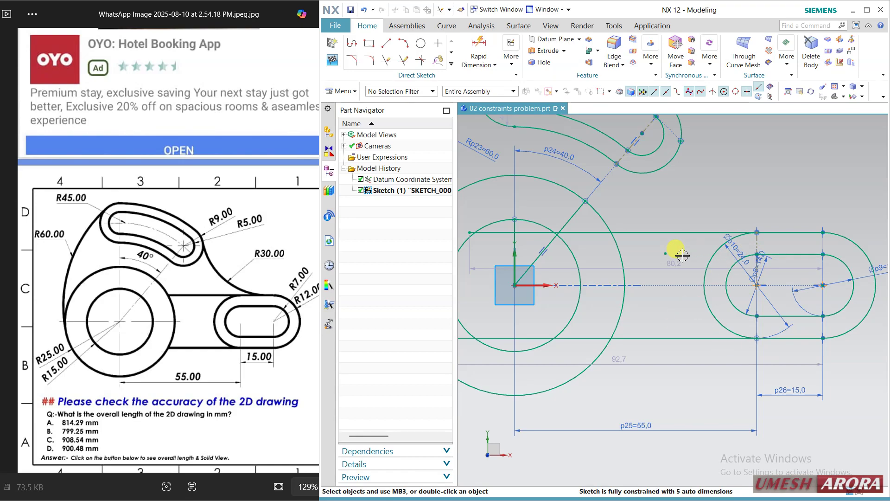
drag(469, 232, 592, 232)
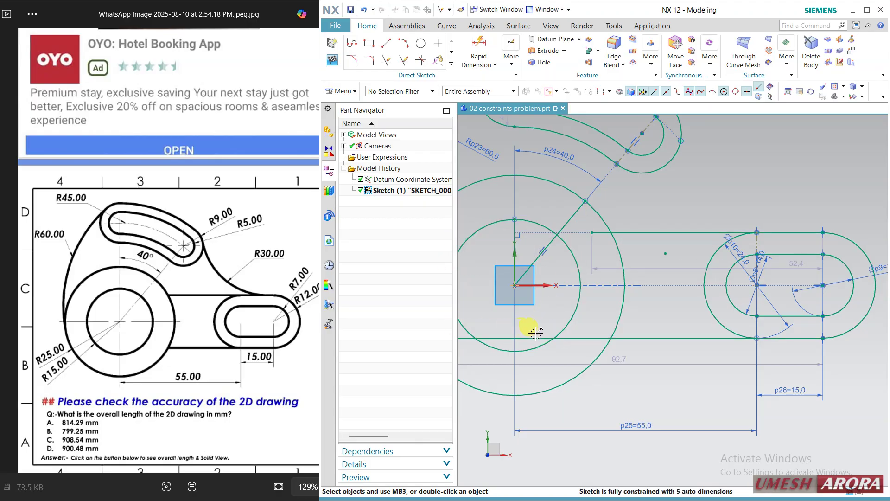
scroll(536, 333, up, 2)
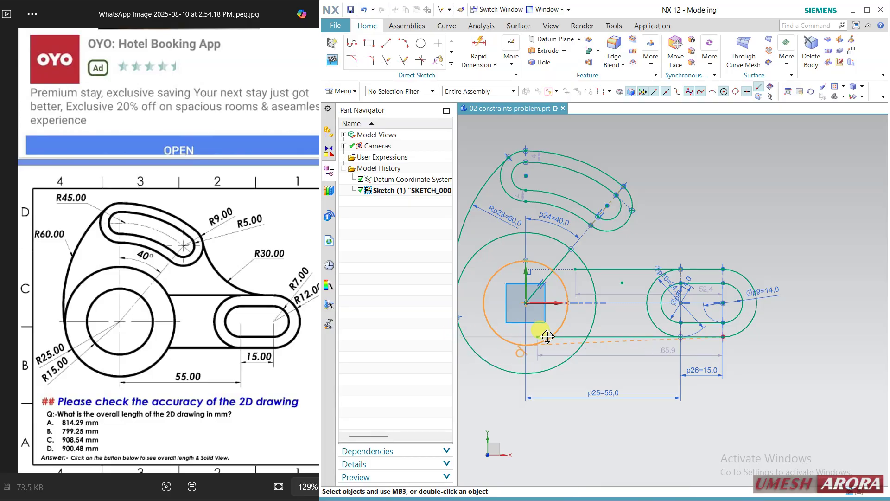
mouse_move(547, 337)
mouse_down()
mouse_move(575, 334)
mouse_move(571, 343)
mouse_up()
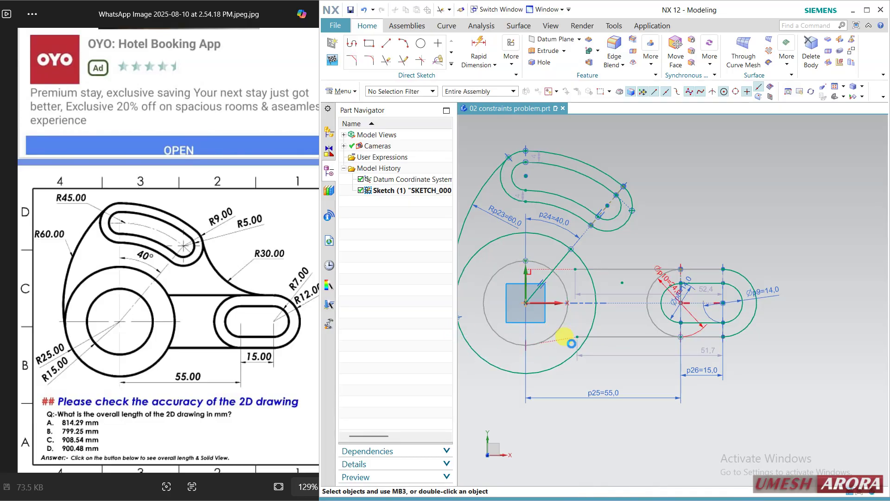
scroll(570, 354, down, 3)
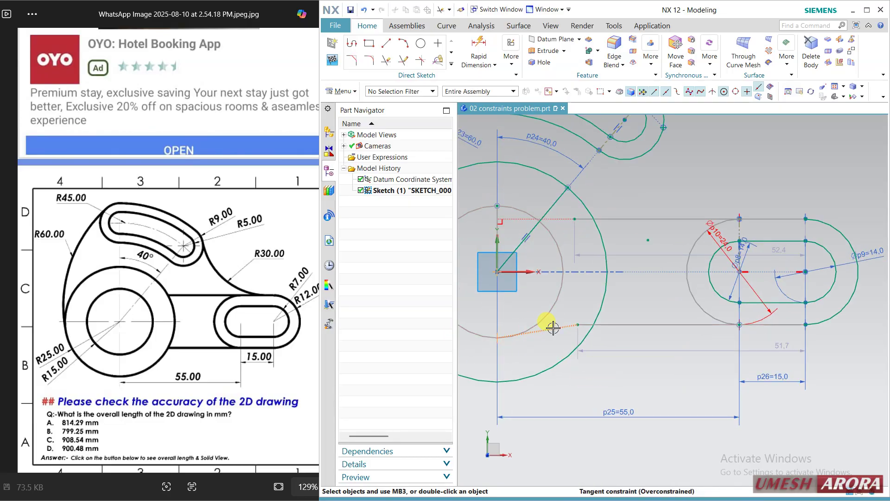
right_drag(553, 328, 537, 328)
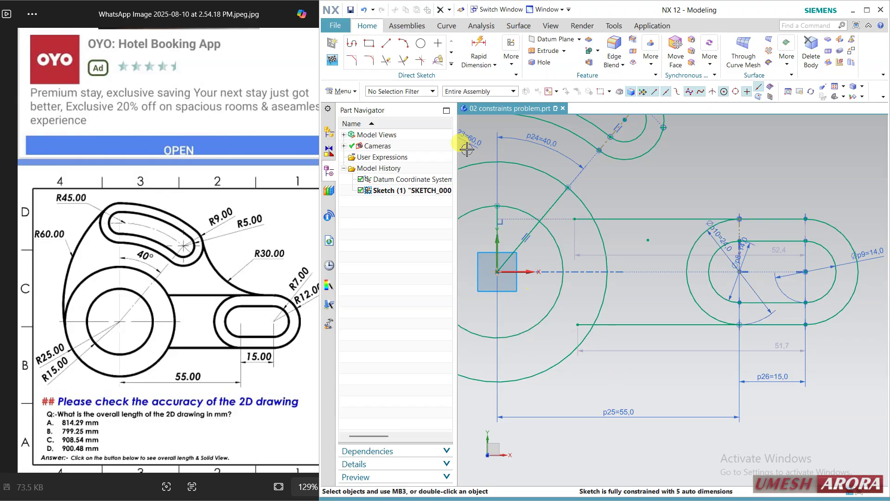
Trim both outer edge lines of the straight slot arm to the large outer circle
click(385, 61)
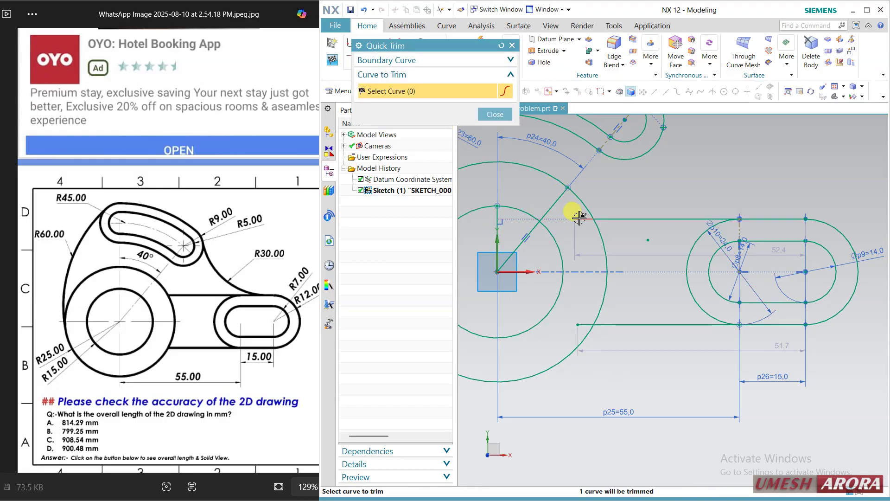
click(579, 217)
click(575, 320)
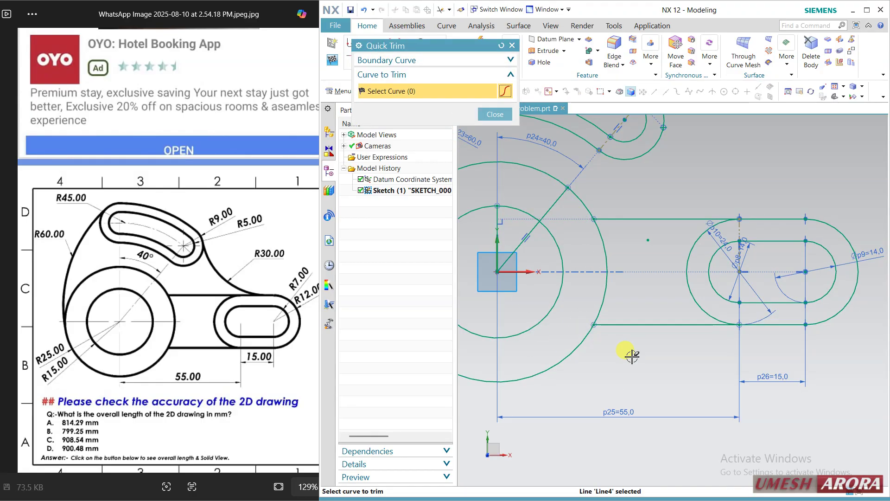
scroll(640, 353, down, 2)
middle_click(787, 381)
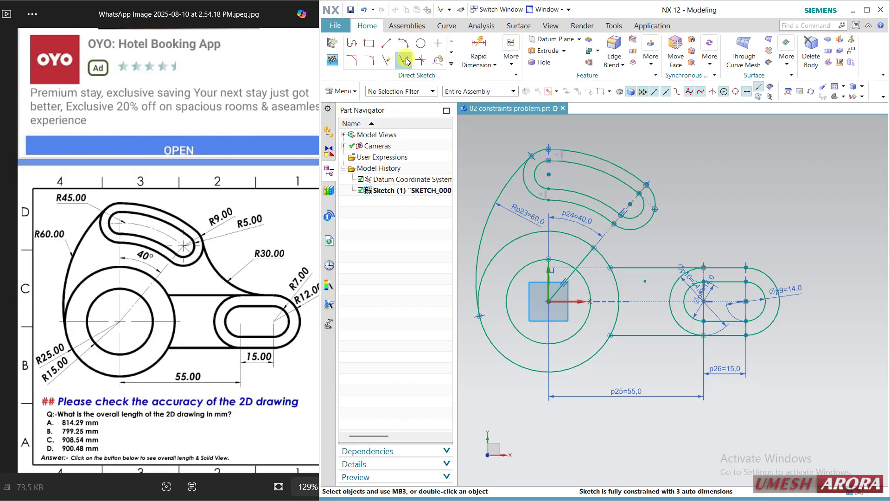
Sketch a circle about 50 mm in diameter above the straight slot, beside the curved slot's lower end
click(421, 43)
click(743, 164)
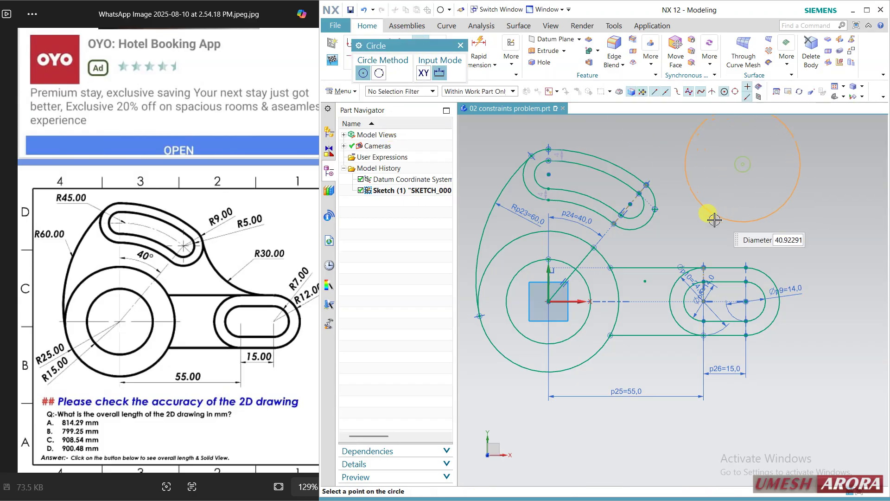
click(705, 223)
middle_click(696, 222)
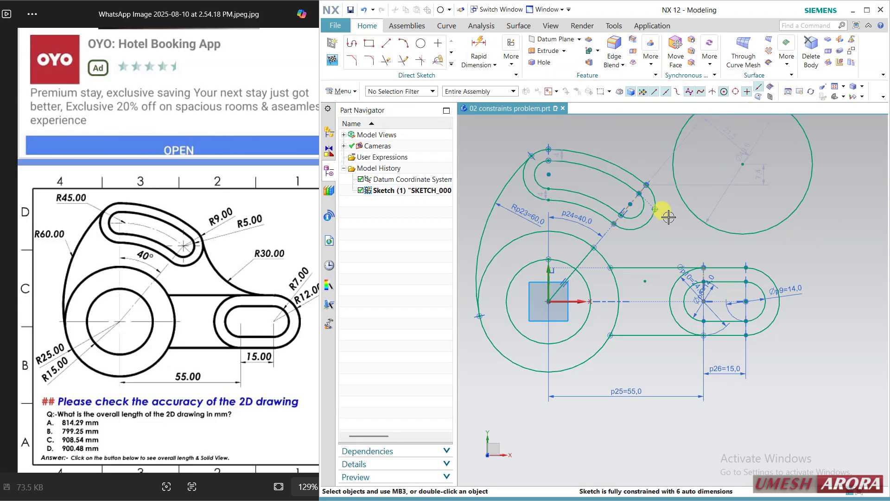
Delete the stray point on the outer arc at the curved slot's lower end
scroll(668, 217, up, 4)
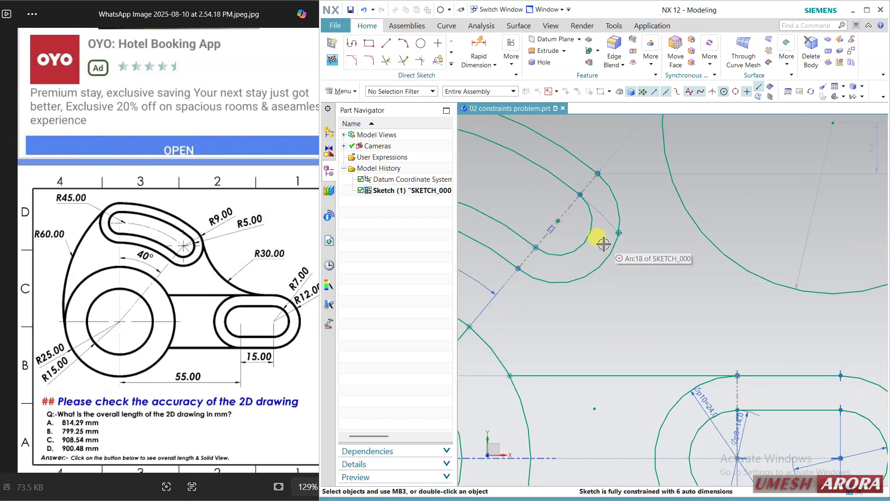
drag(604, 244, 652, 223)
key(Delete)
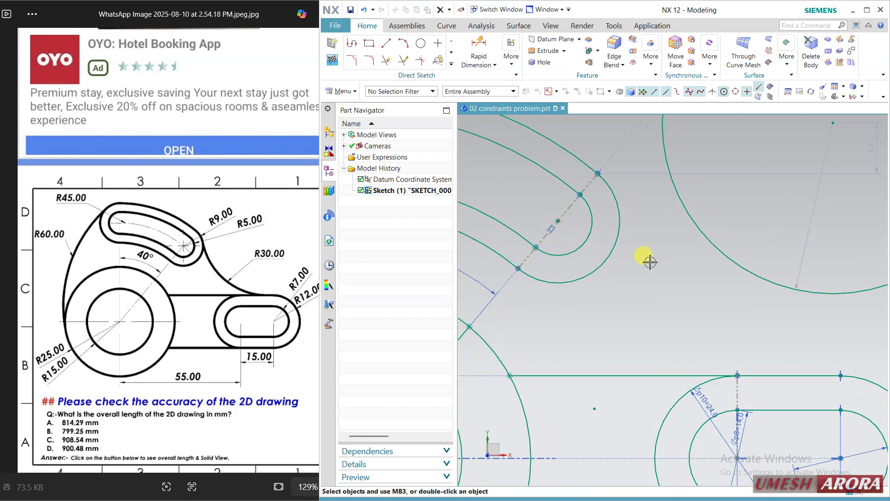
Make the new circle tangent to the curved slot's outer end arc and to the straight slot arm's upper edge line
click(620, 197)
click(680, 208)
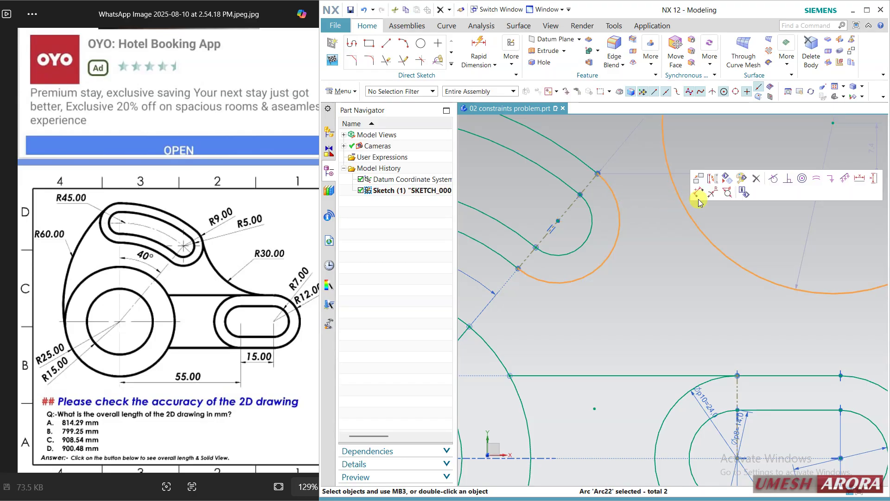
click(774, 181)
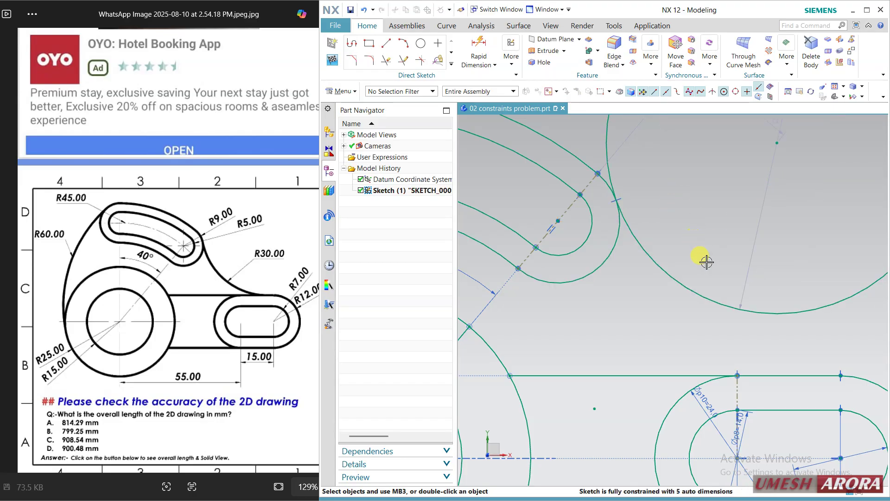
click(772, 312)
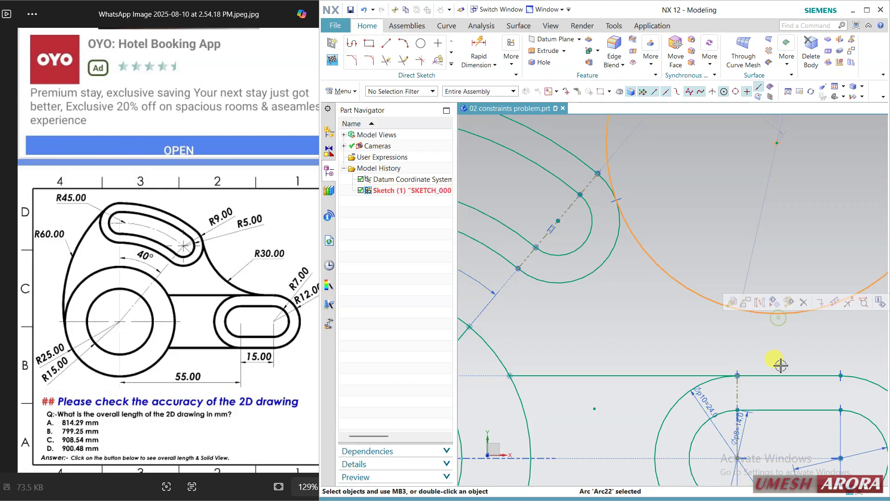
click(783, 374)
click(807, 359)
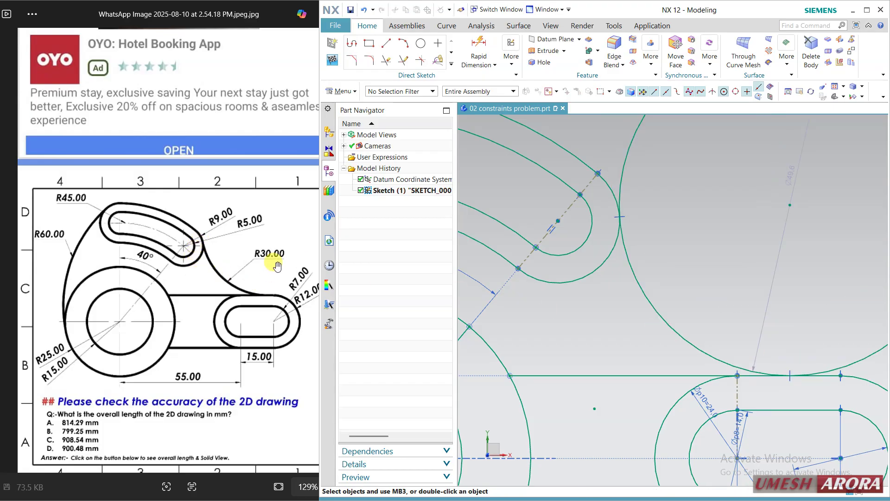
Set the new circle's diameter to 60 mm and trim it to the arc between the curved slot and the arm's upper edge
double_click(788, 179)
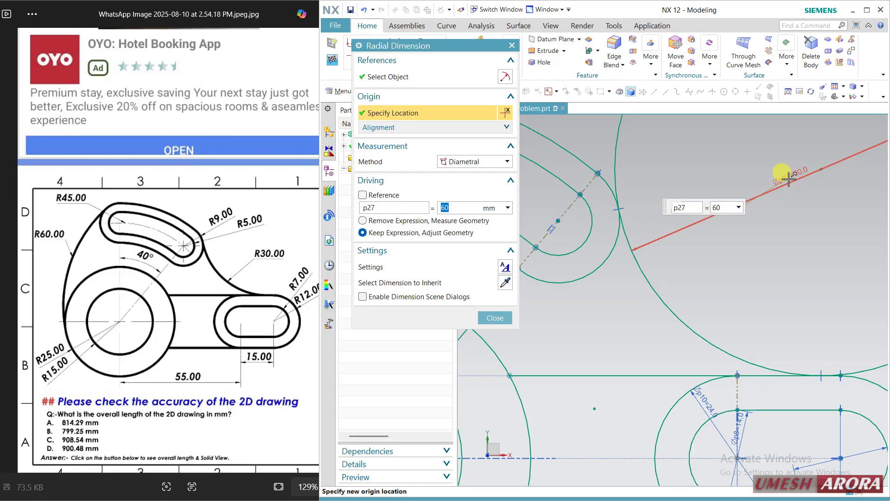
scroll(788, 179, down, 3)
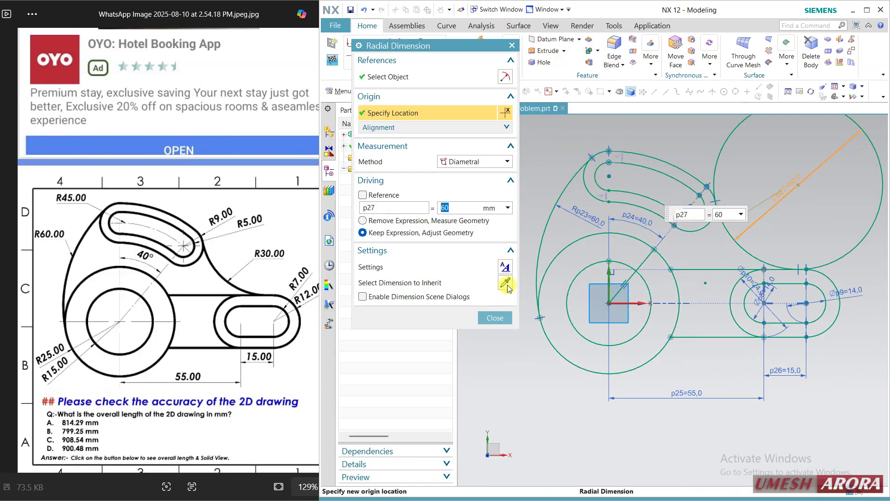
click(504, 315)
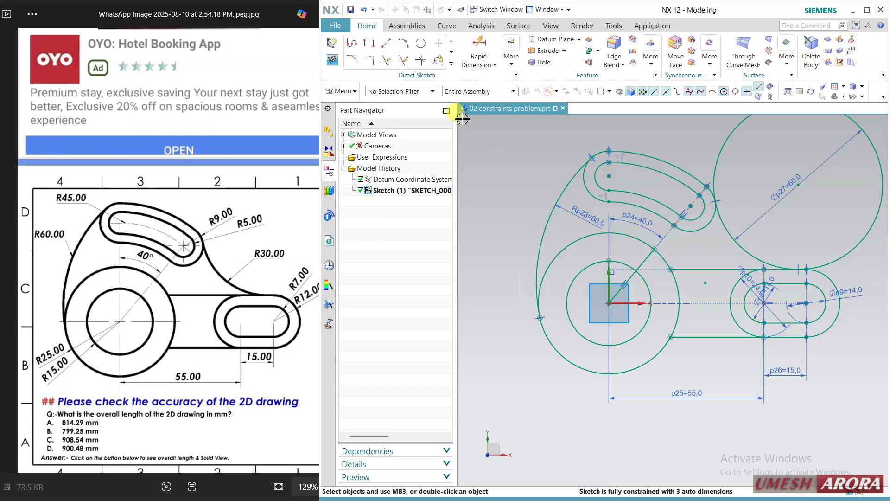
click(386, 60)
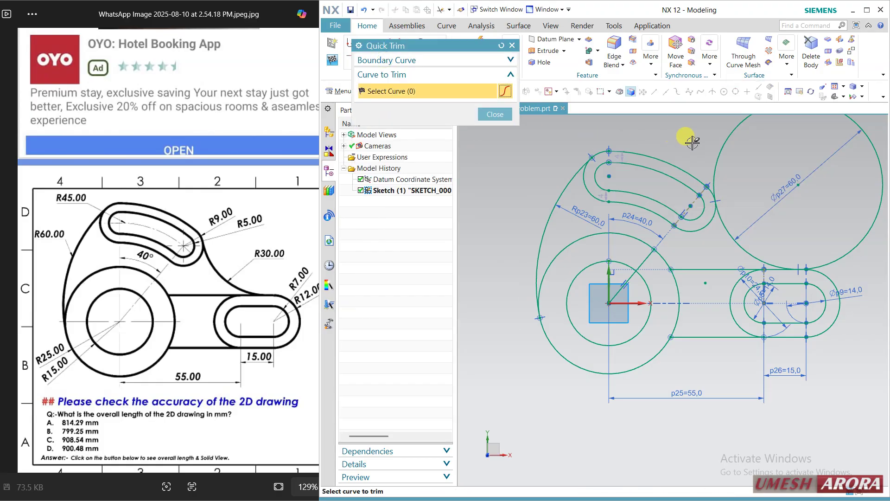
click(724, 143)
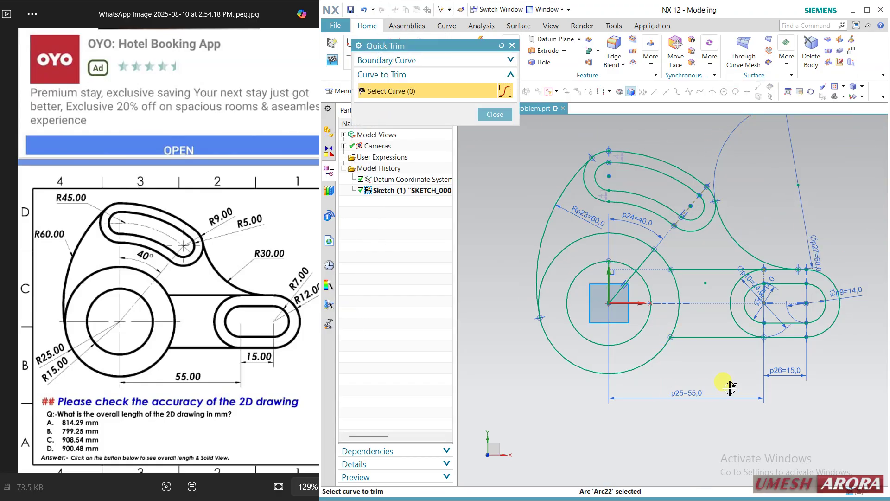
Close Quick Trim and reposition the tangent arc's 60 mm diameter dimension beside the curved slot, above the straight slot arm
shift+middle_drag(836, 211, 812, 233)
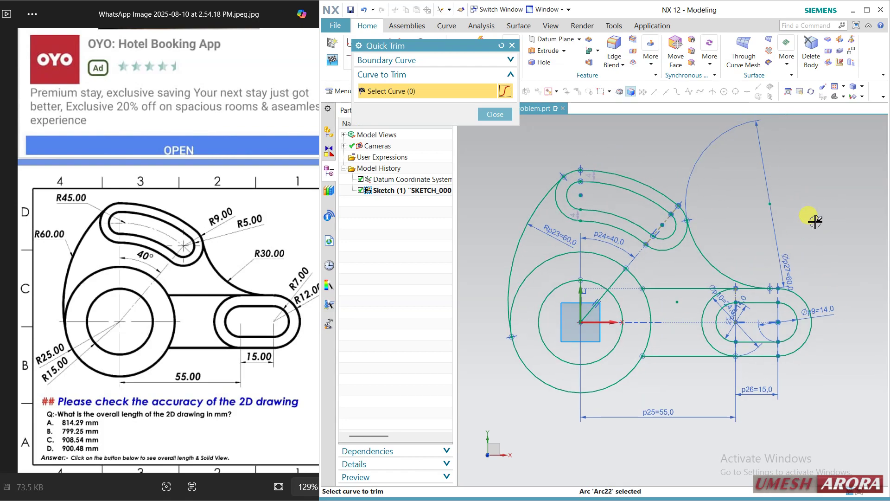
key(Escape)
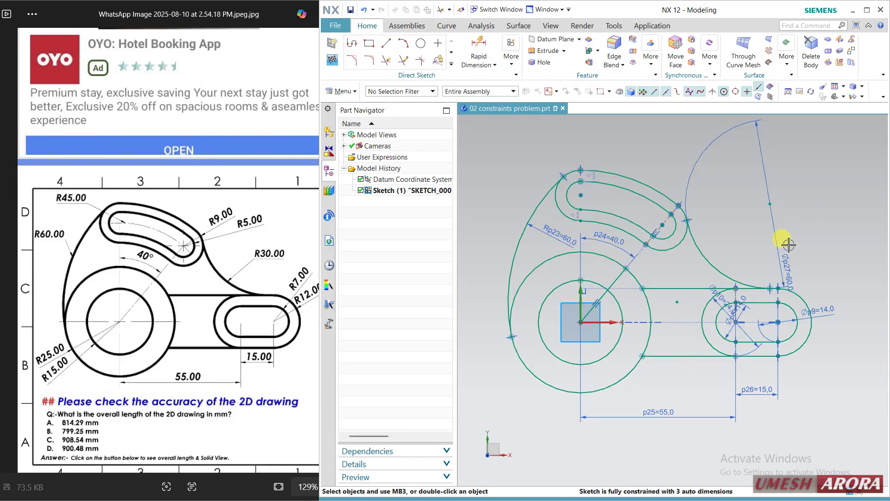
scroll(589, 200, up, 5)
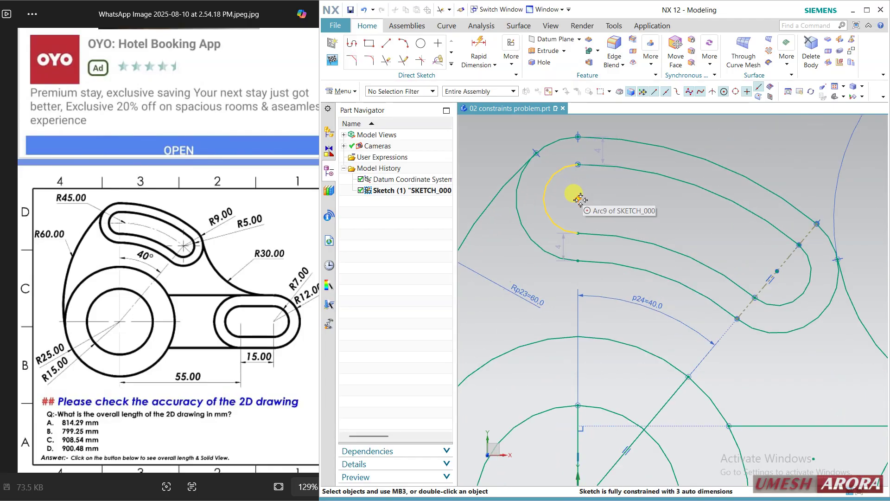
mouse_move(591, 189)
mouse_down()
mouse_move(595, 205)
mouse_move(628, 224)
mouse_up()
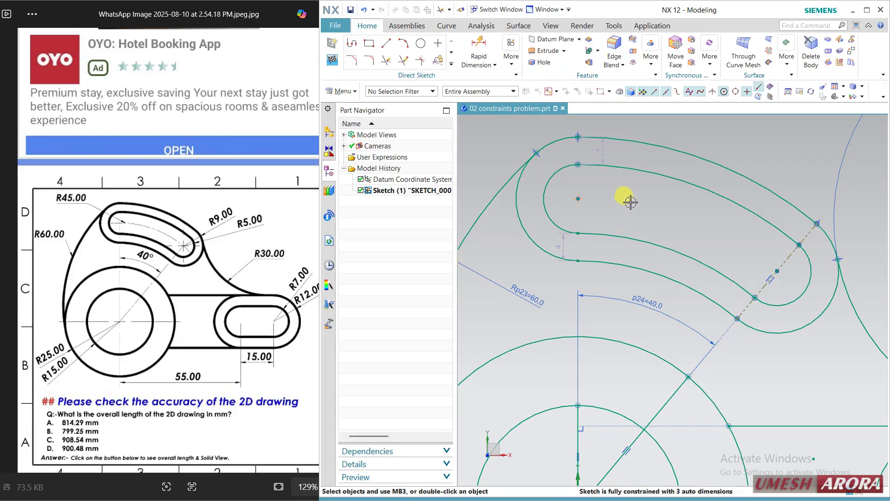
scroll(628, 218, down, 4)
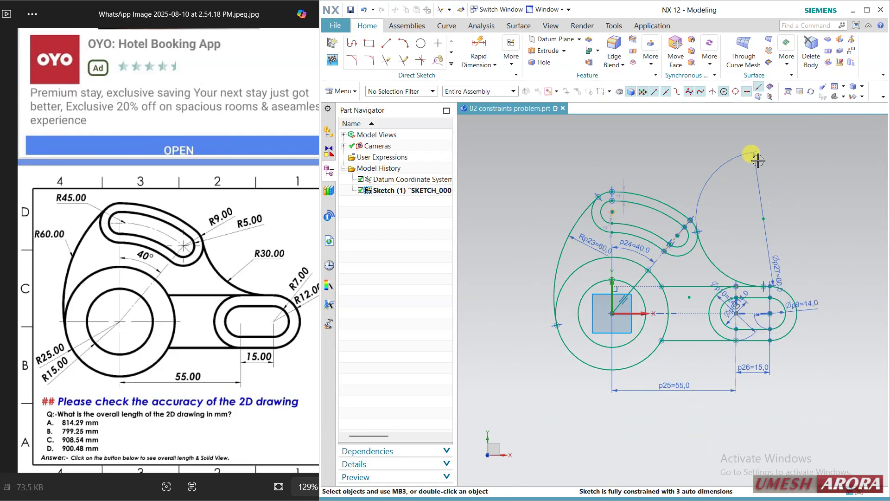
drag(758, 160, 720, 198)
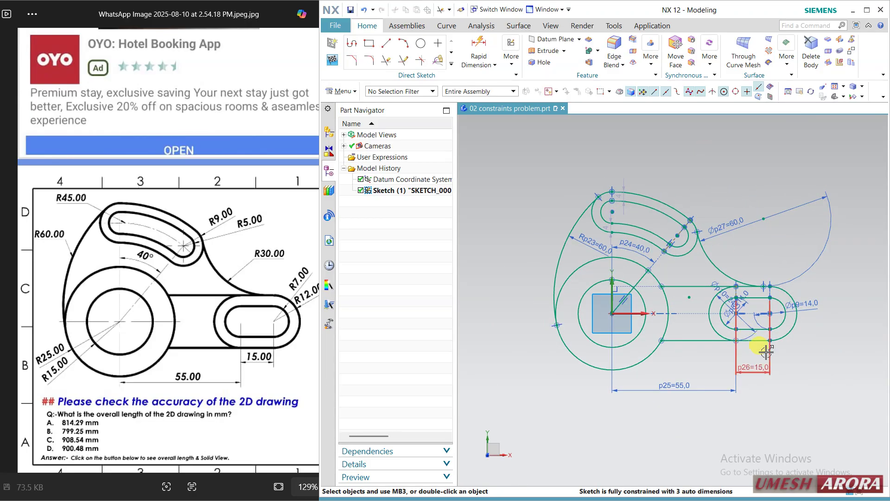
Finish the constraint-problem sketch and return to the 3D model
scroll(647, 285, up, 5)
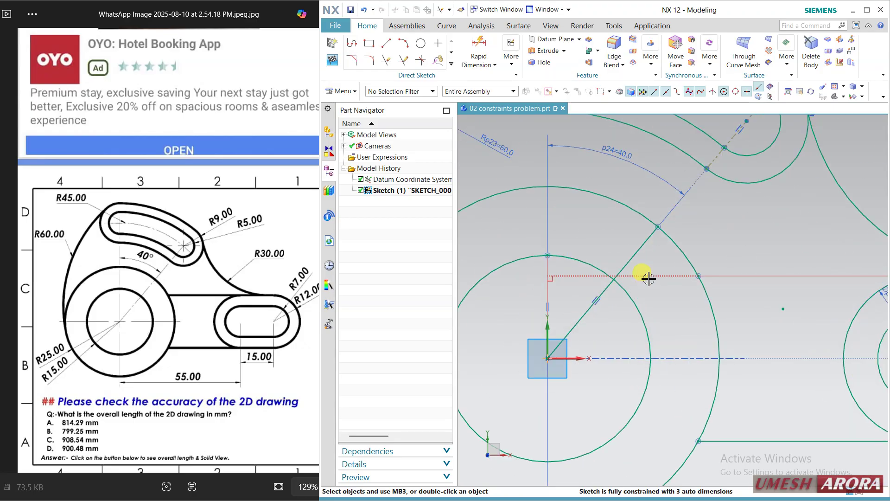
scroll(648, 278, down, 5)
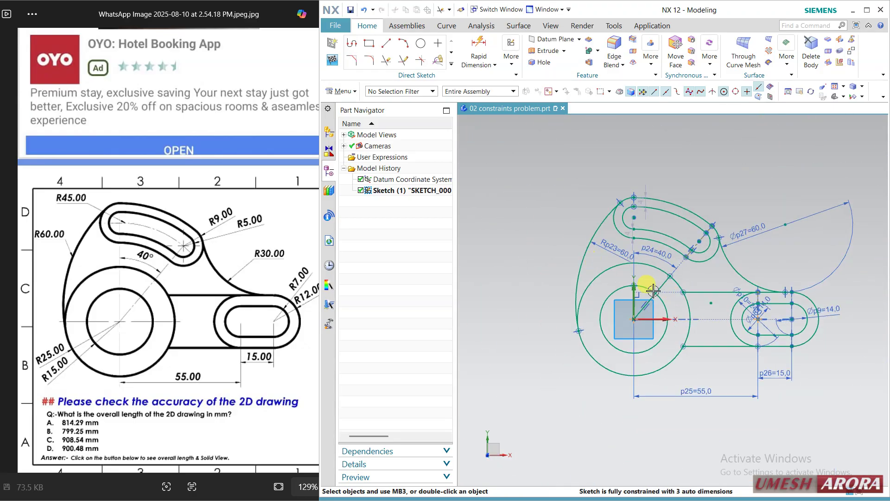
scroll(731, 292, up, 1)
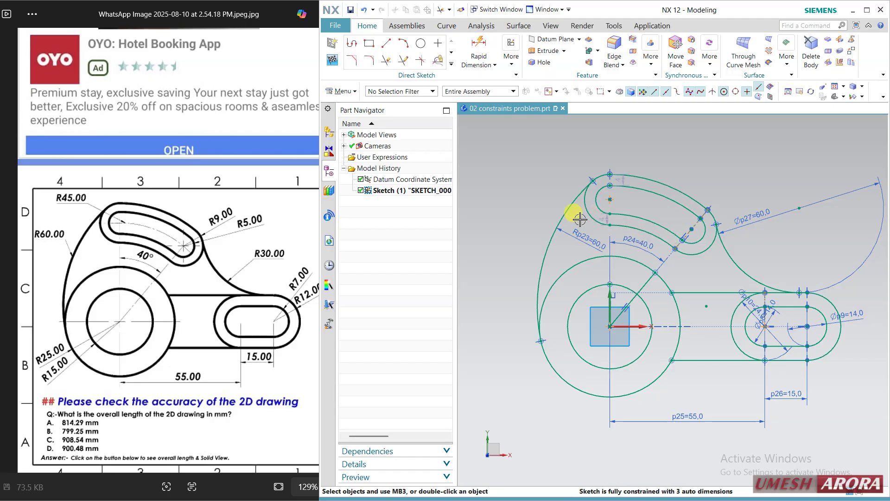
click(419, 43)
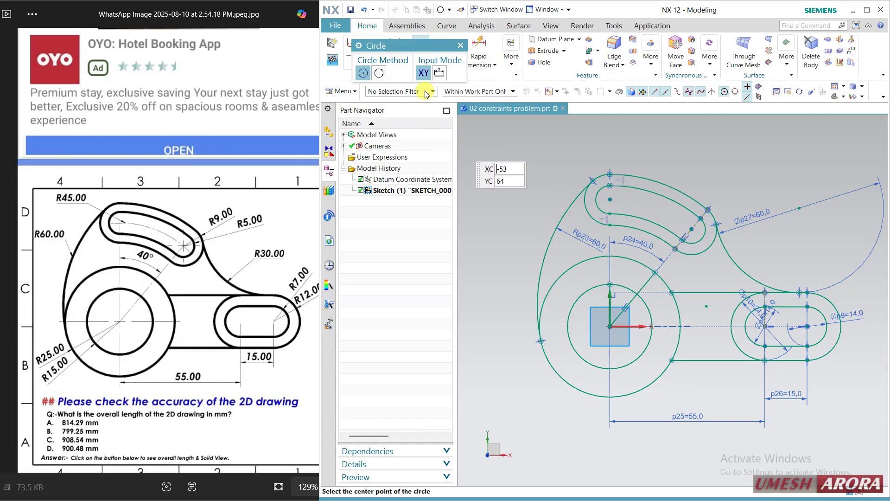
click(332, 60)
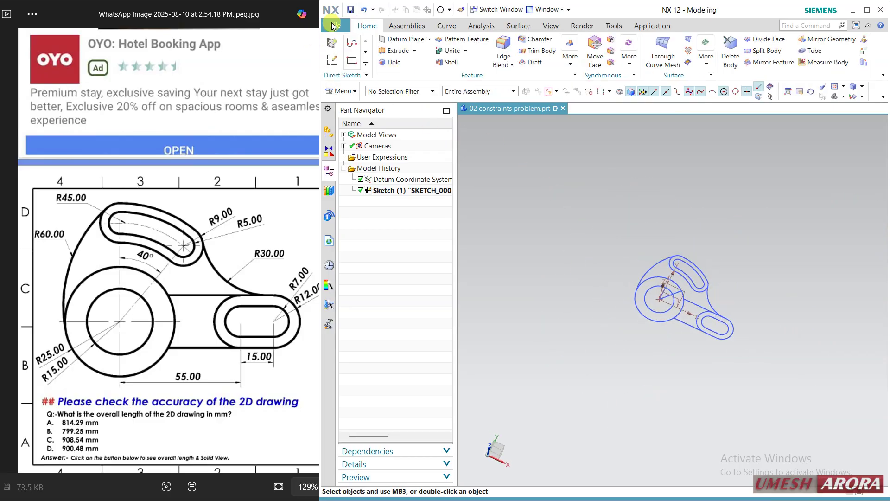
Open the part file '02 constraints problem.prt still' from the Desktop and face its sketch plane squarely
click(333, 25)
click(343, 52)
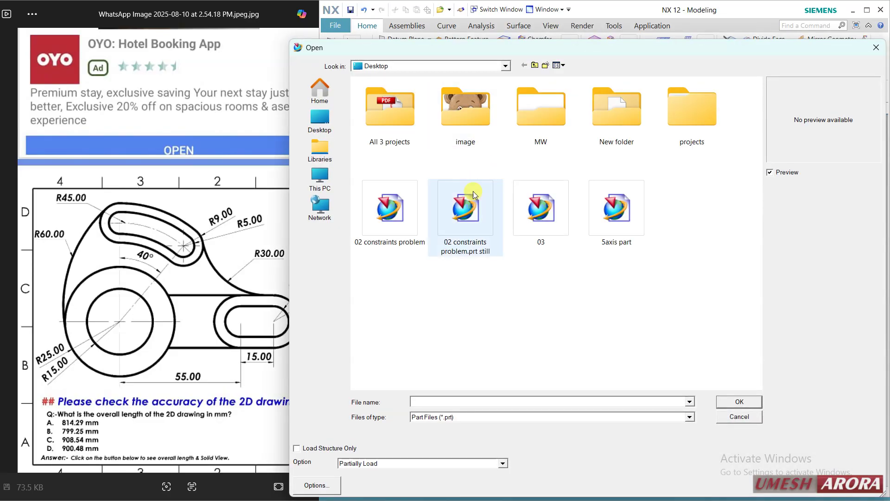
double_click(460, 212)
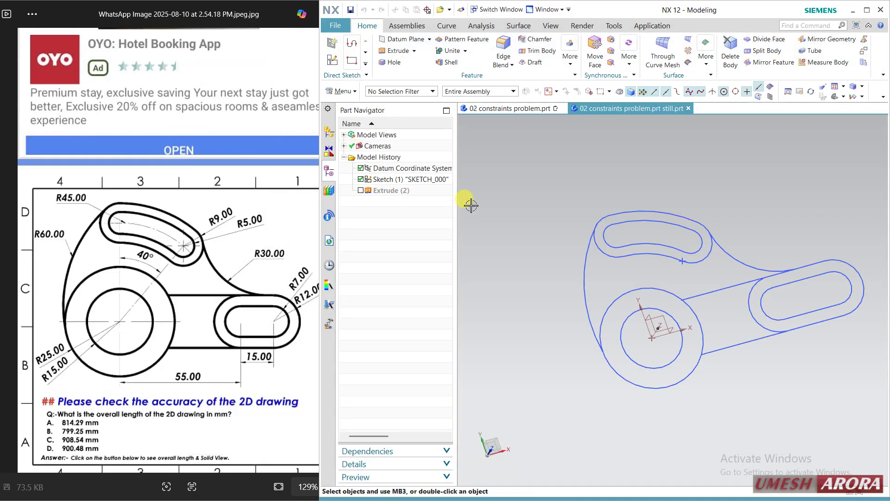
key(F8)
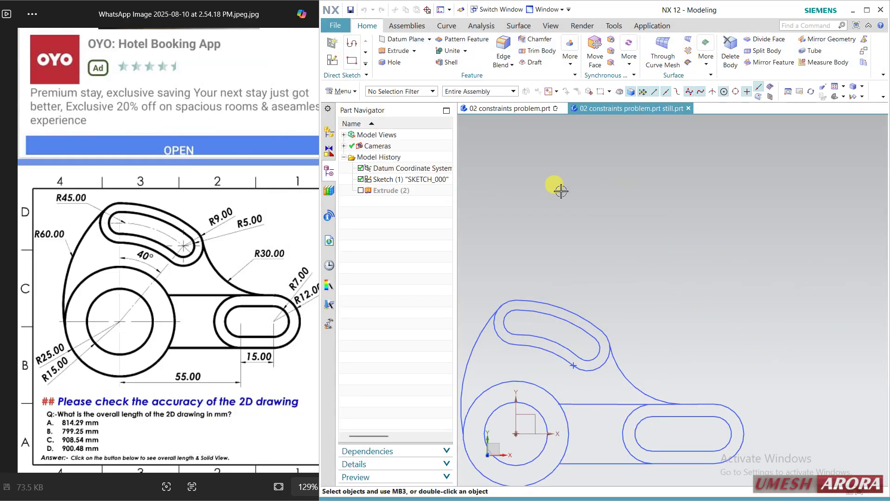
Edit this part's sketch, delete the stray geometry far off on both sides of the profile, and finish the sketch
double_click(541, 296)
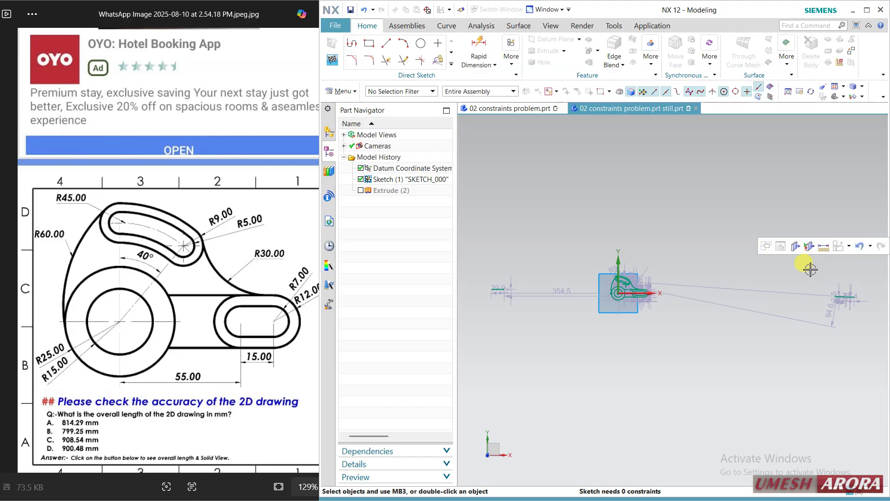
drag(810, 269, 864, 316)
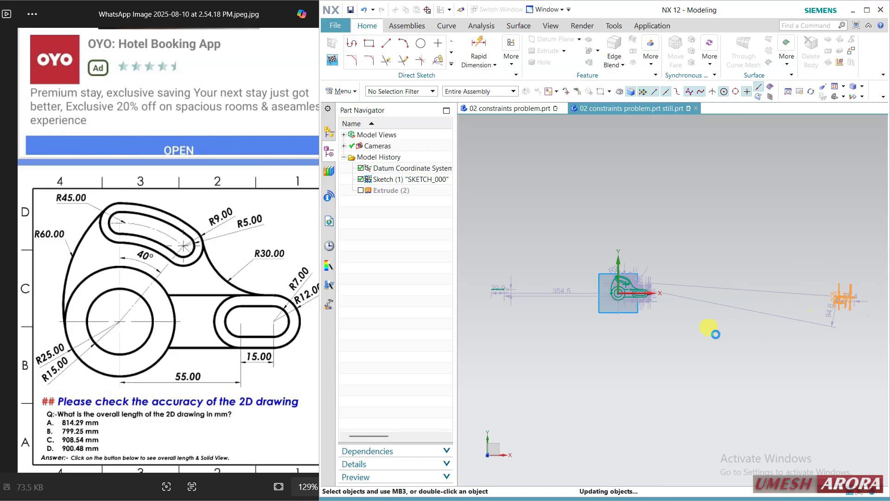
drag(484, 269, 529, 315)
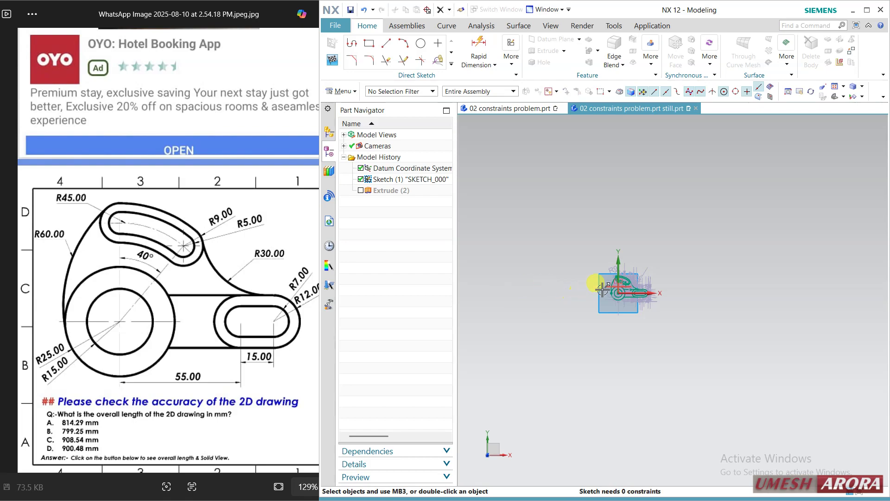
scroll(603, 289, up, 6)
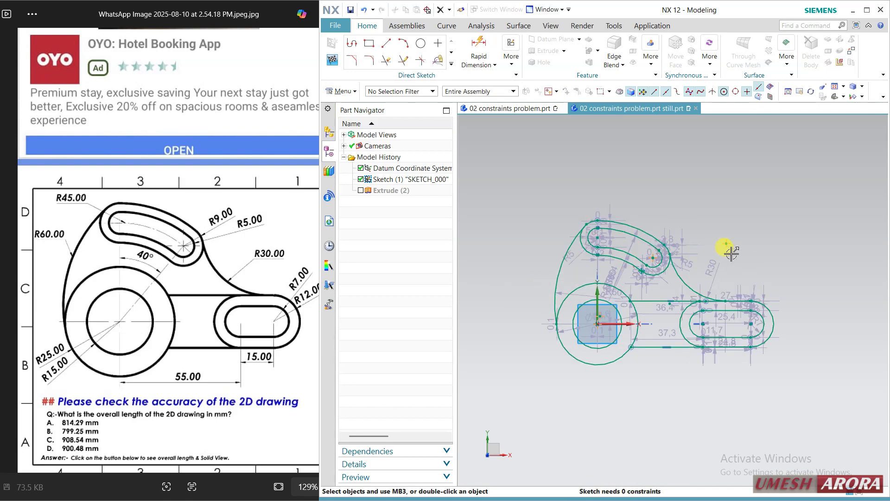
scroll(731, 254, up, 1)
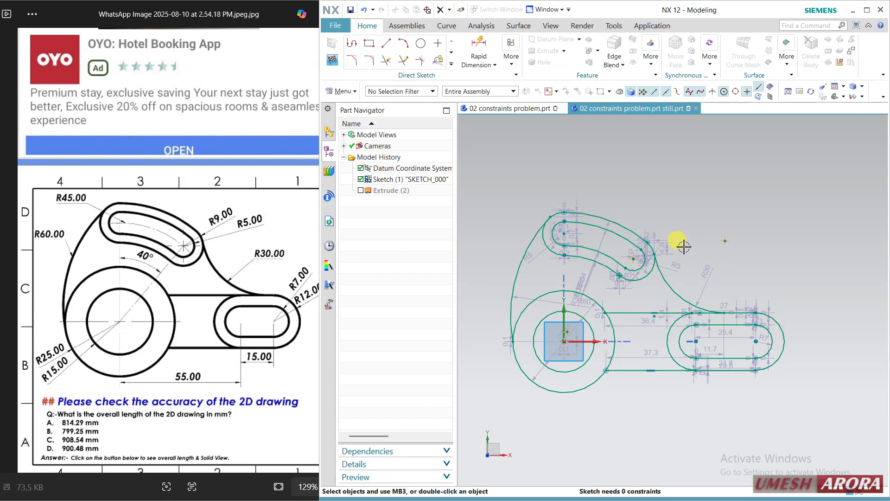
click(334, 60)
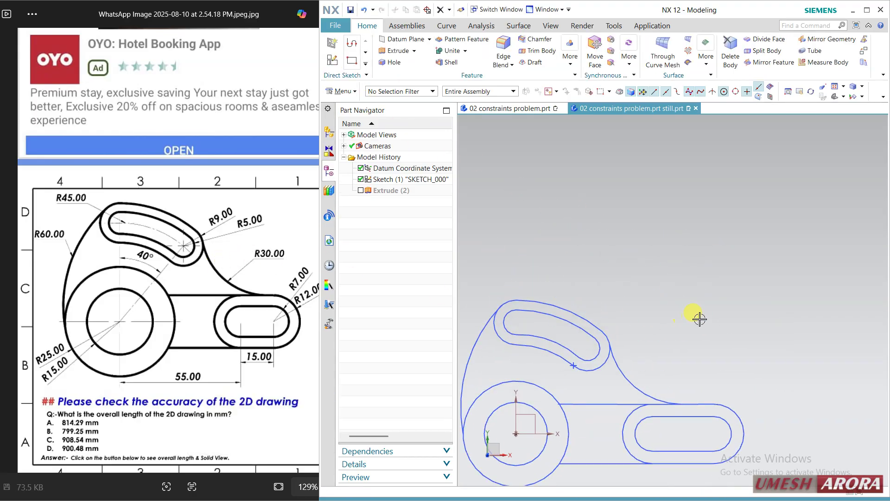
Extrude the ring between the two concentric circles as a region boundary with a start distance of 10 mm
scroll(700, 319, down, 2)
mouse_move(705, 302)
middle_down()
mouse_move(689, 304)
mouse_move(728, 226)
middle_up()
scroll(593, 237, up, 3)
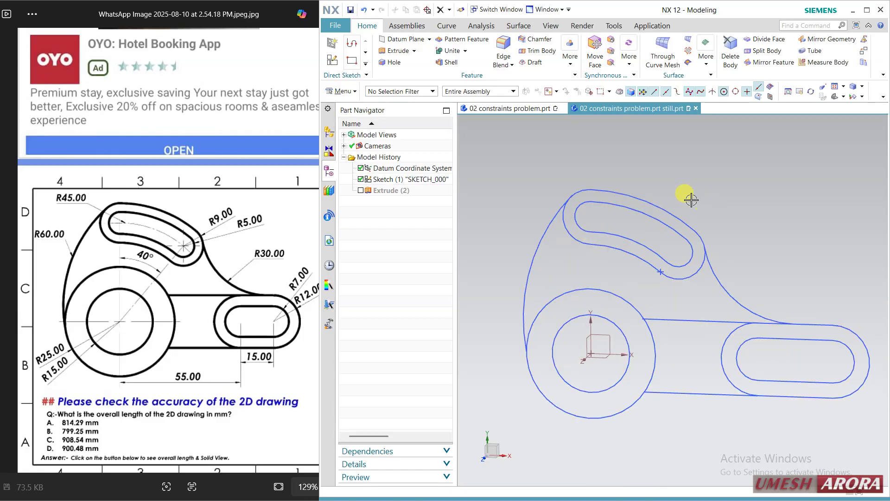
click(396, 51)
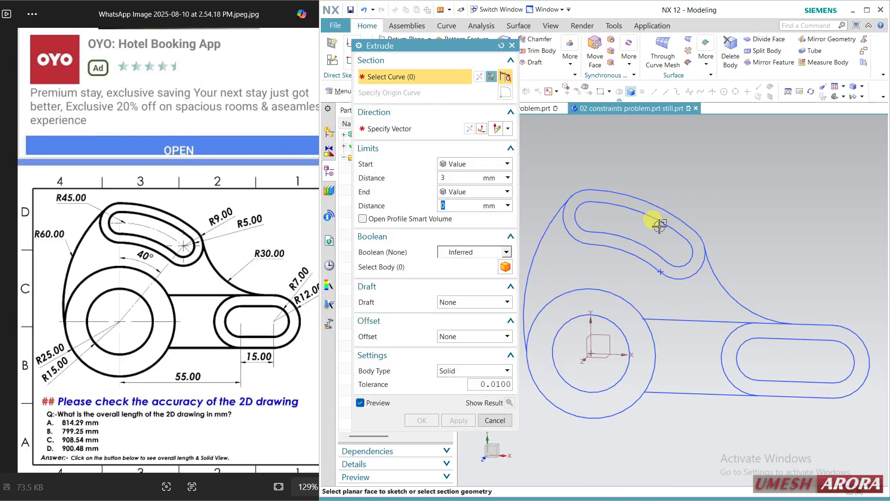
click(634, 88)
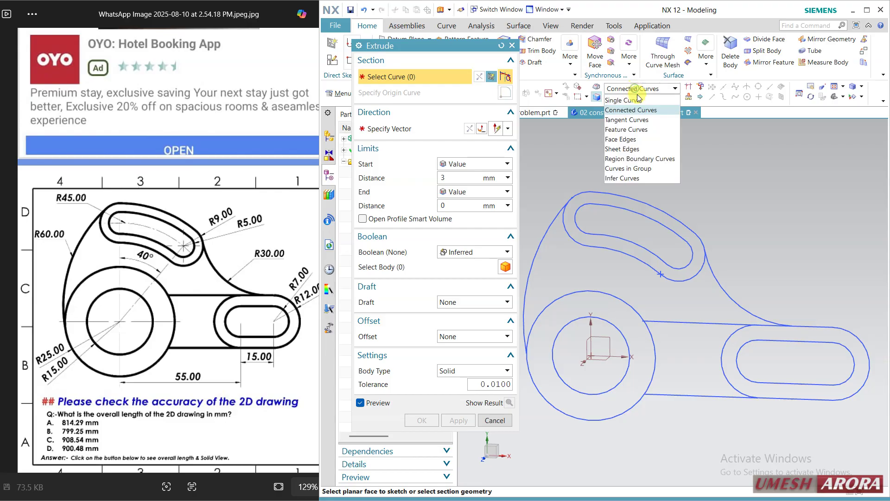
click(636, 158)
click(605, 307)
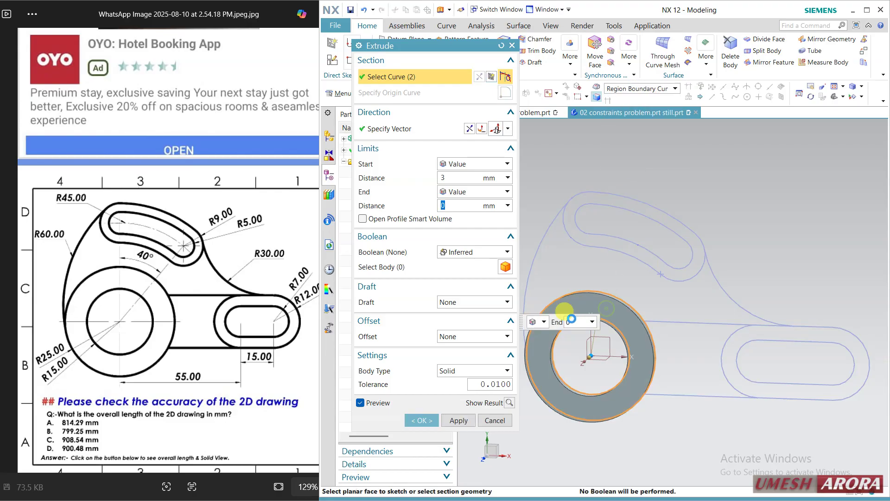
mouse_move(677, 328)
middle_down()
mouse_move(650, 328)
mouse_move(652, 341)
mouse_move(650, 325)
middle_up()
click(465, 177)
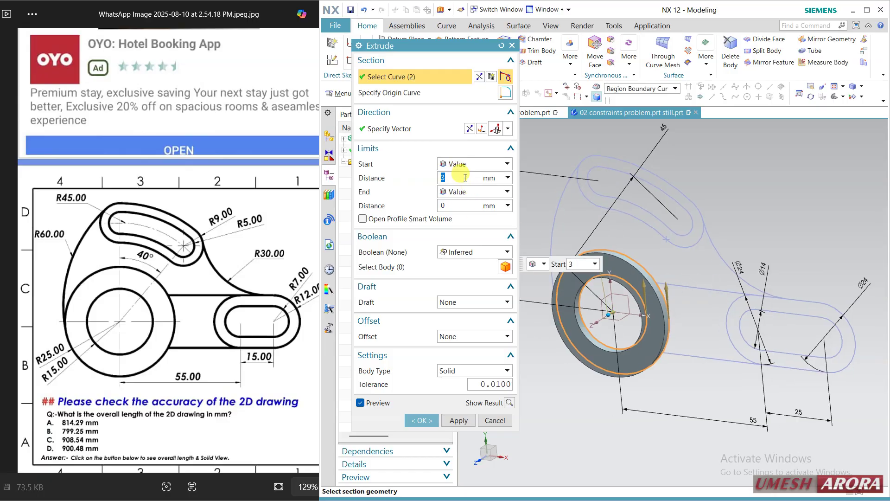
text(10)
key(Return)
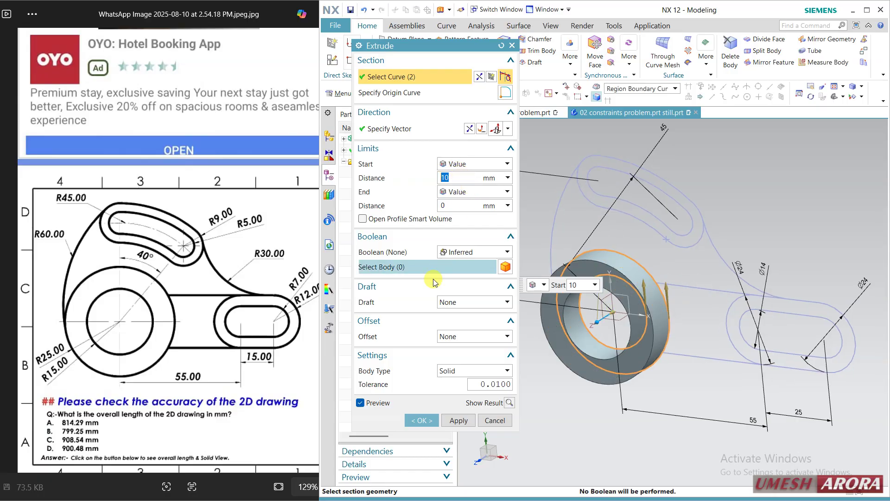
click(457, 420)
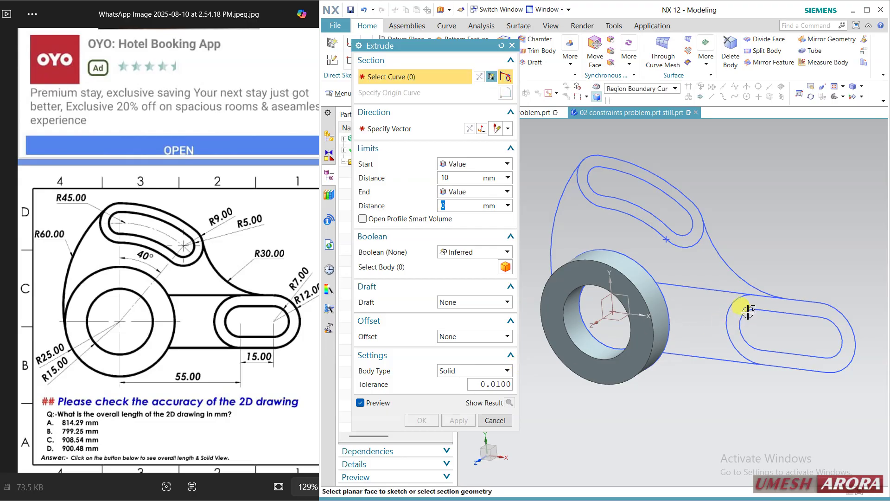
Extrude the wall regions around the straight slot and the curved slot with the same 10 mm start distance
click(736, 302)
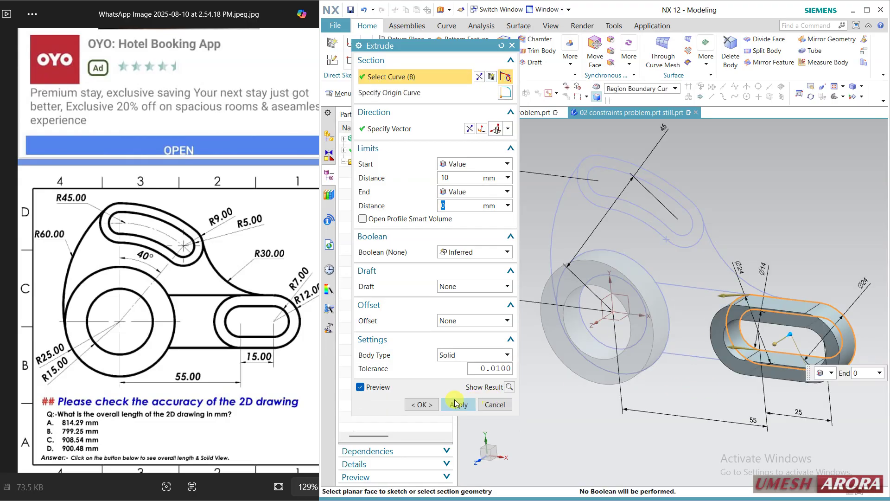
click(454, 404)
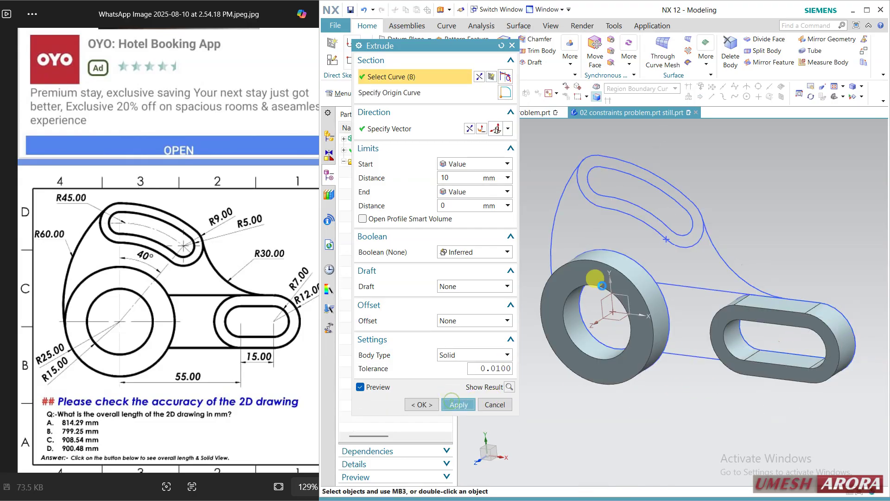
click(585, 164)
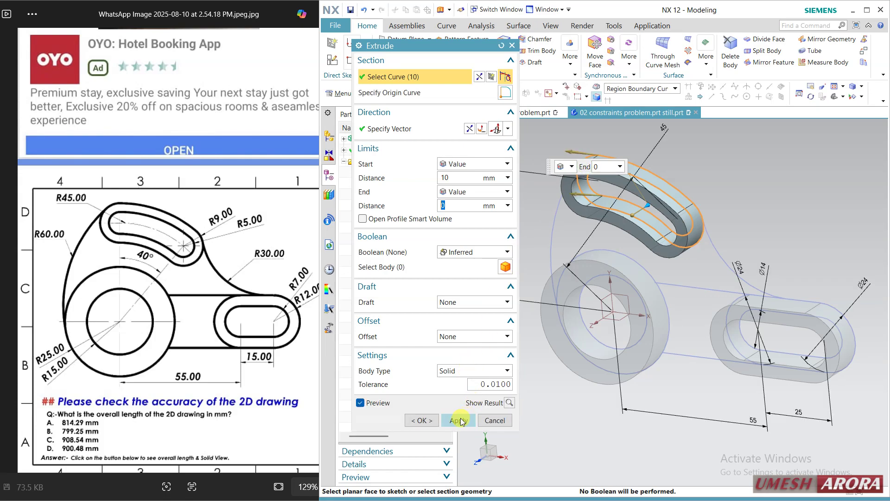
click(457, 420)
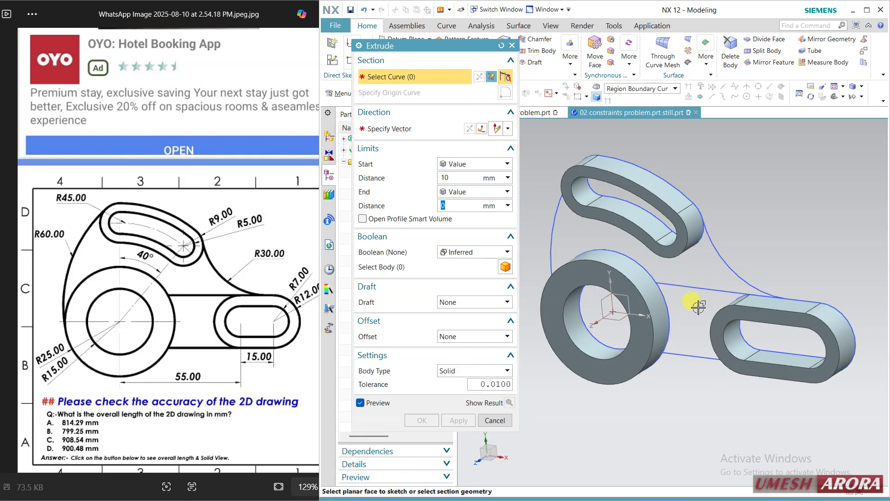
mouse_move(698, 307)
middle_down()
mouse_move(705, 298)
mouse_move(711, 333)
mouse_move(685, 299)
middle_up()
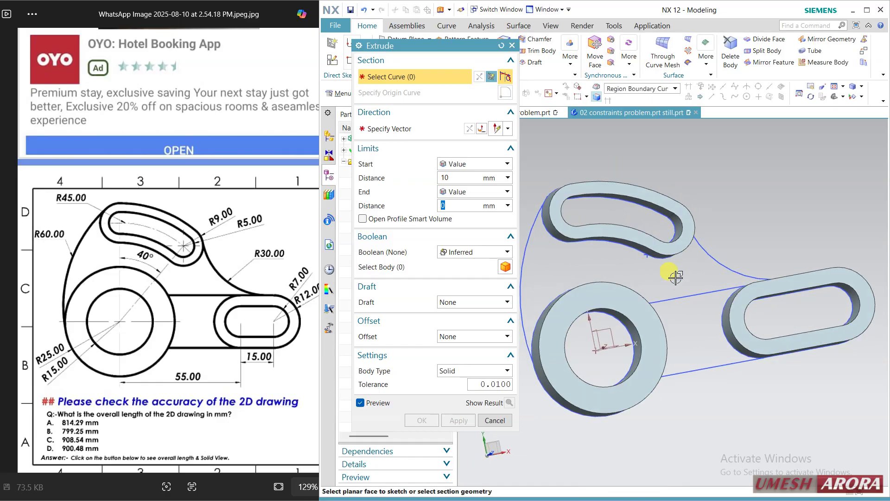
middle_drag(687, 330, 661, 346)
click(492, 417)
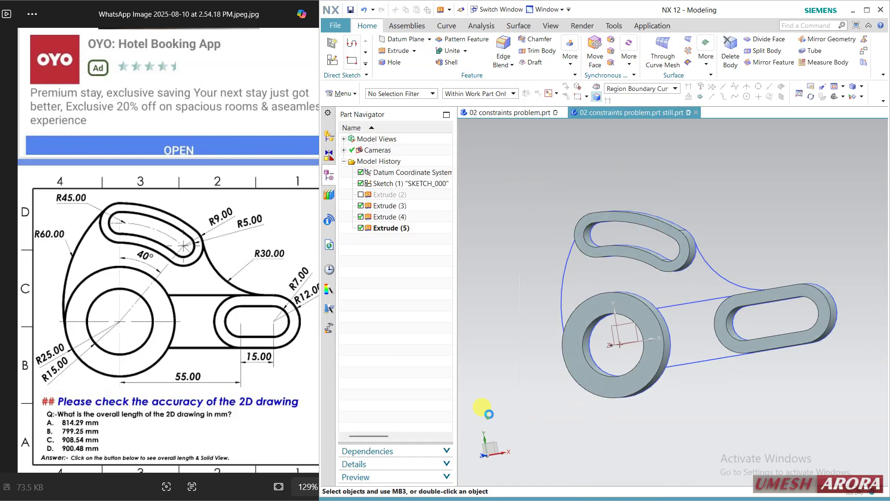
In '02 constraints problem.prt', extrude the ring and both slot wall regions with a start distance of 10 mm
click(529, 112)
scroll(716, 288, up, 2)
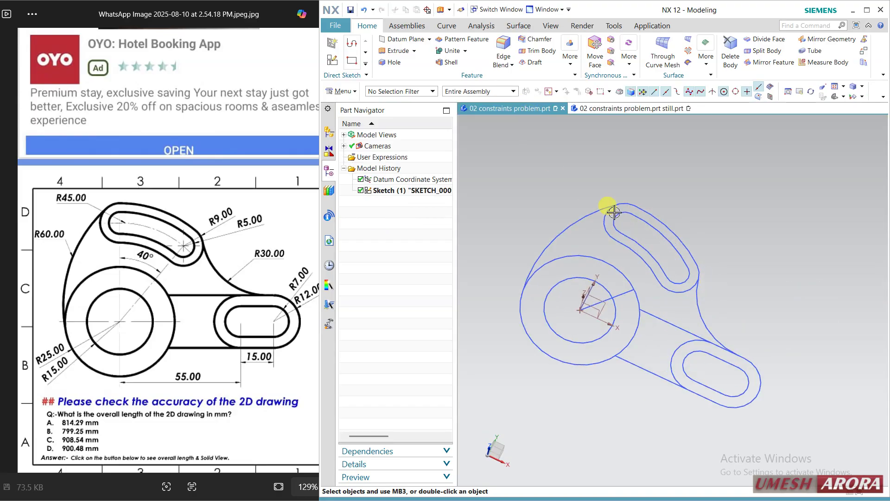
click(398, 50)
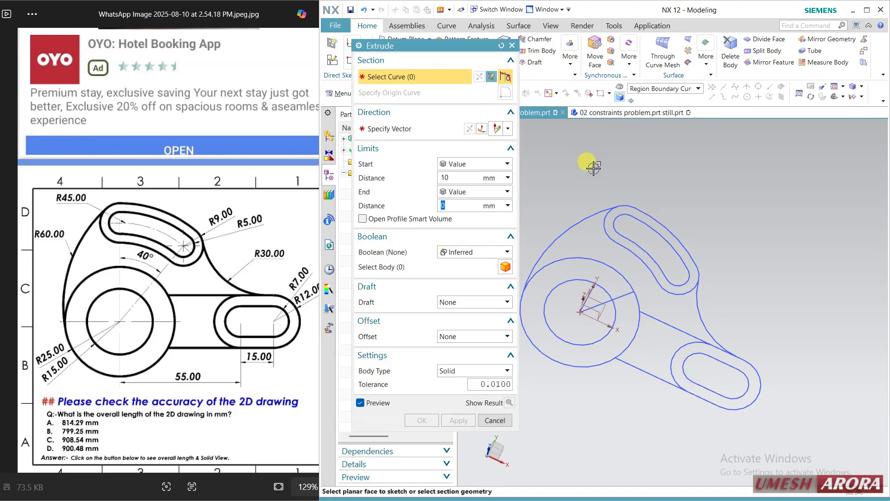
click(609, 220)
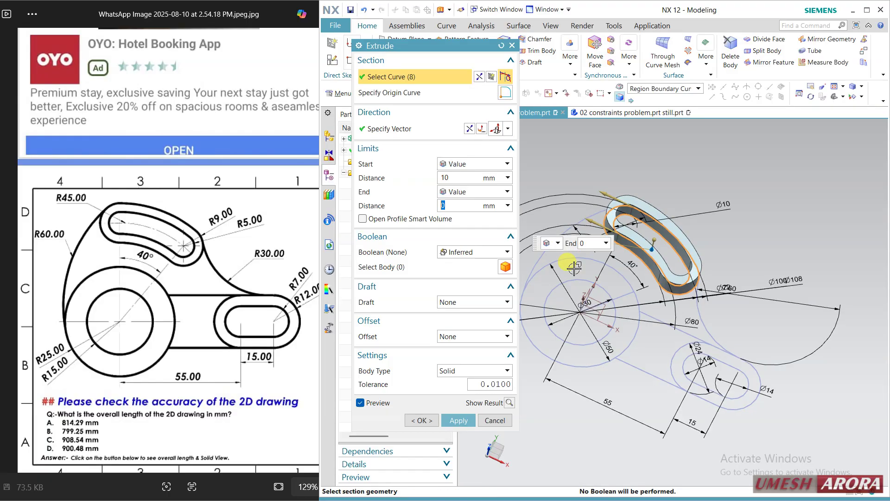
click(458, 420)
Extrude the web regions linking the ring and the two slot walls with a start distance of 3 mm
click(667, 308)
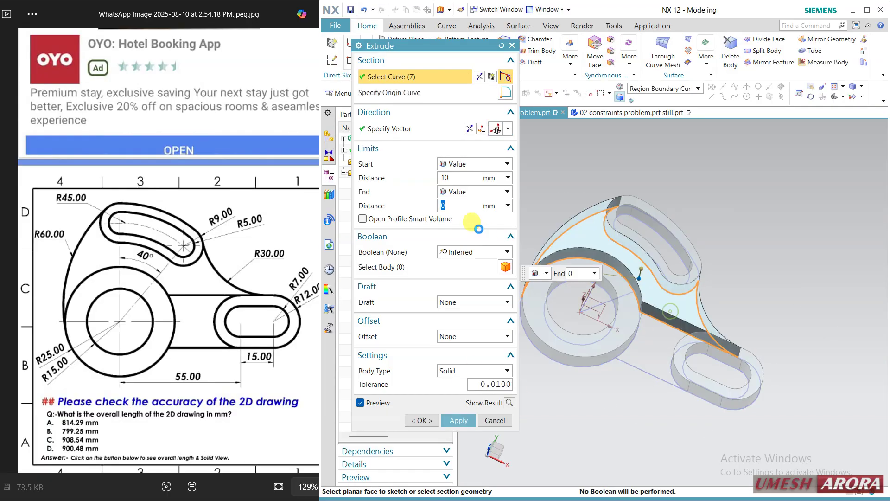
click(458, 175)
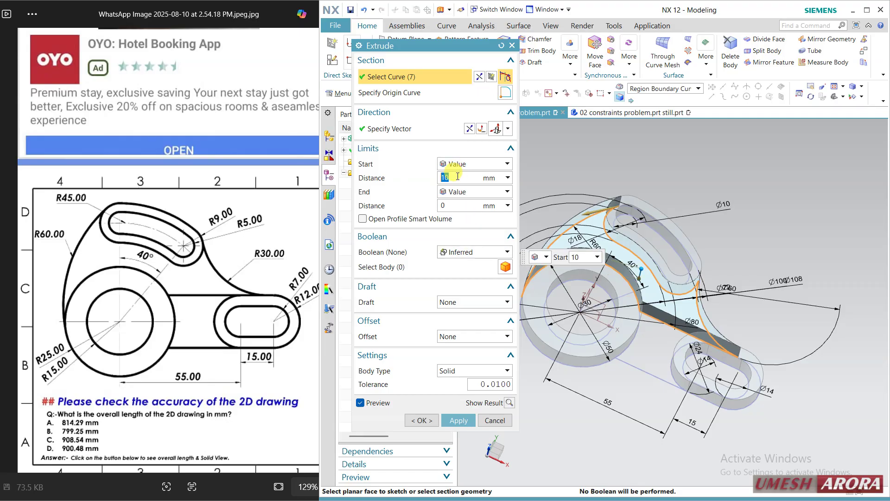
text(3)
key(Return)
click(645, 342)
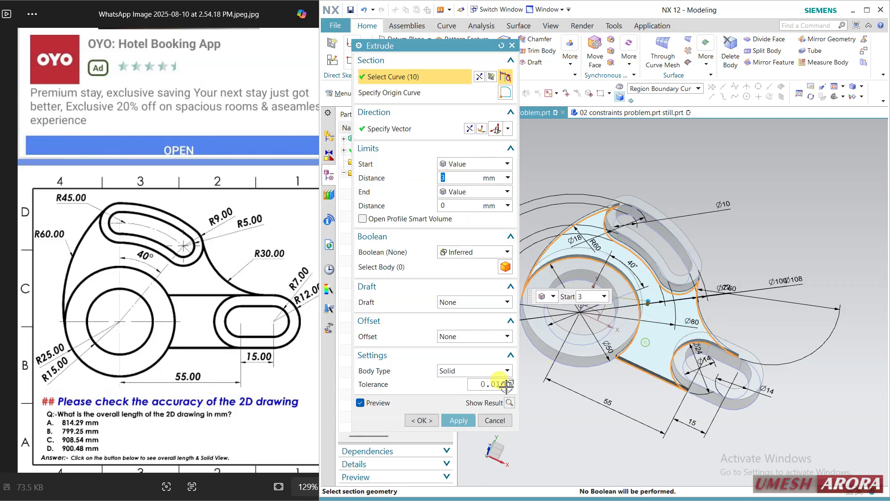
click(423, 420)
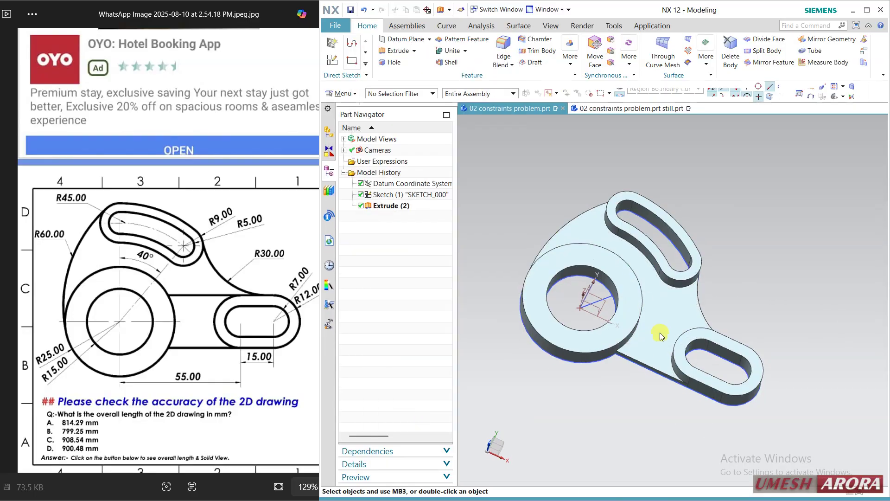
mouse_move(741, 225)
middle_down()
mouse_move(728, 260)
mouse_move(713, 268)
mouse_move(629, 260)
mouse_move(740, 232)
mouse_move(720, 248)
mouse_move(737, 251)
mouse_move(728, 260)
mouse_move(726, 246)
middle_up()
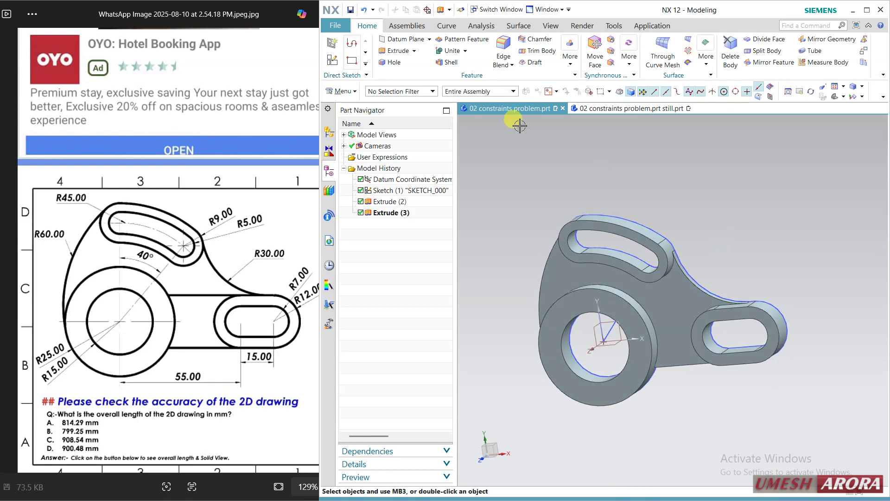
Open the part file '03' from the Desktop and tilt the view of its model
click(329, 28)
click(356, 52)
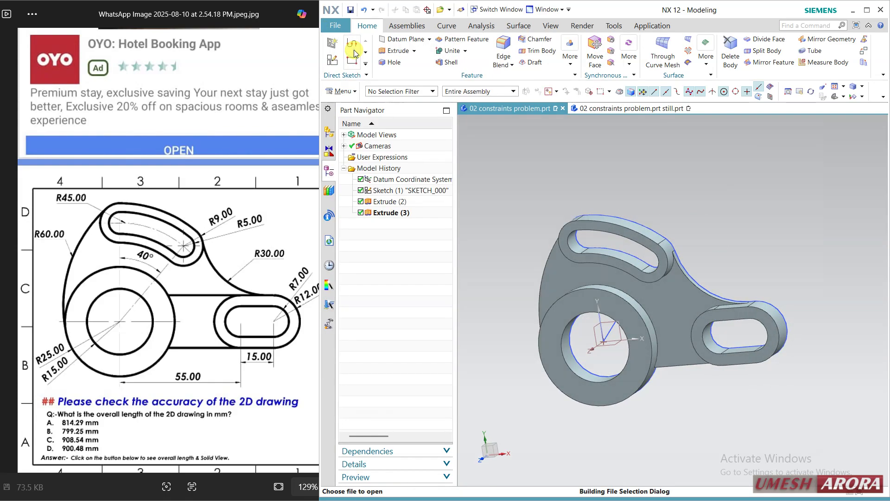
click(415, 223)
click(458, 214)
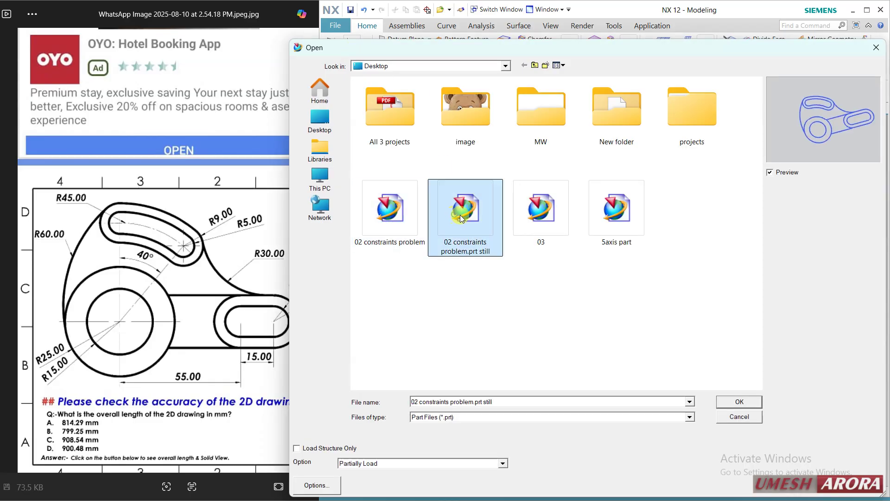
click(546, 209)
double_click(546, 209)
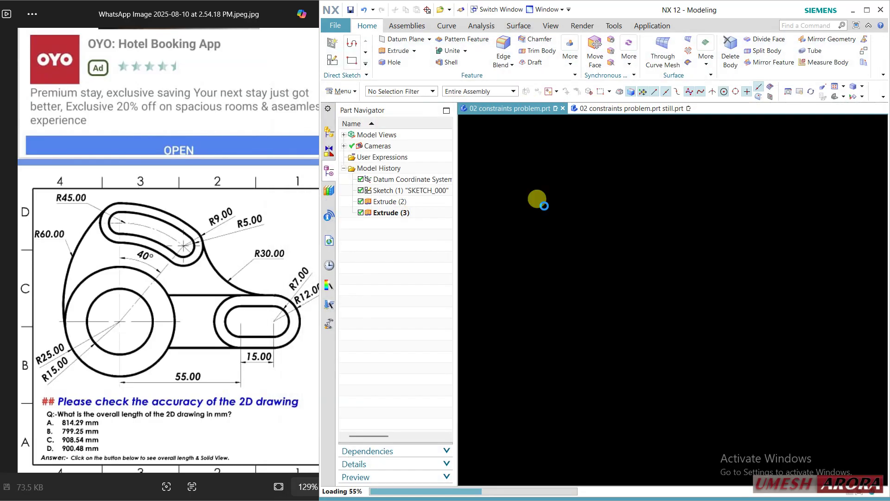
middle_drag(557, 214, 477, 301)
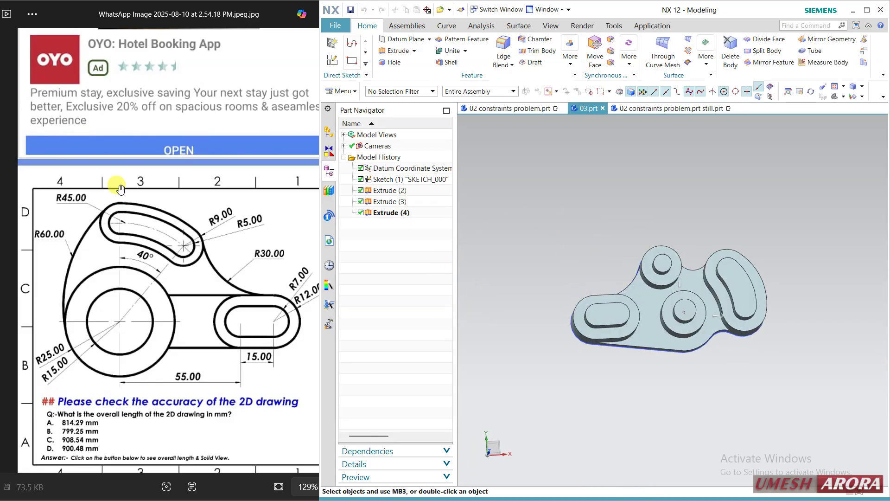
Replace the reference image with the drawing of this second part, enlarge it, and place it beside the NX model
click(83, 167)
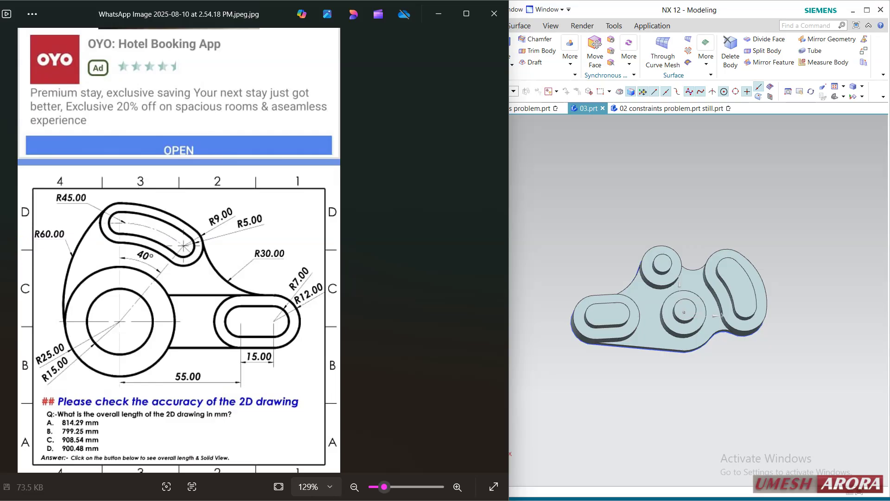
click(492, 14)
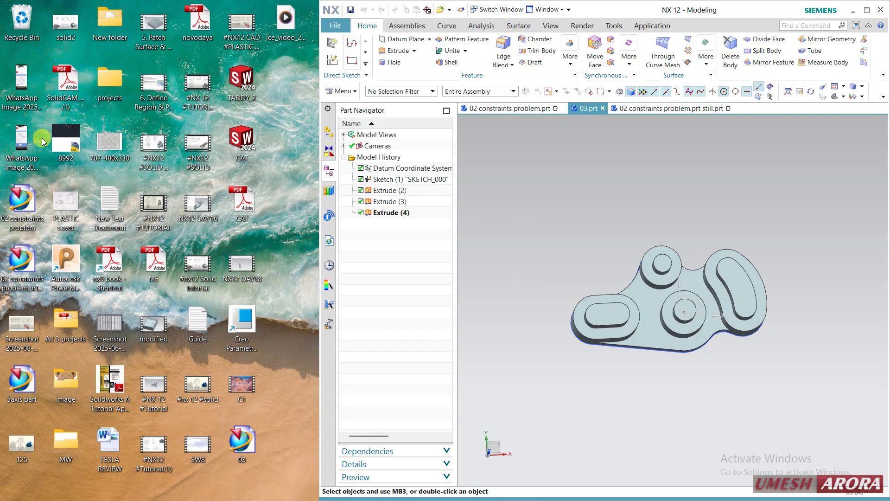
double_click(41, 88)
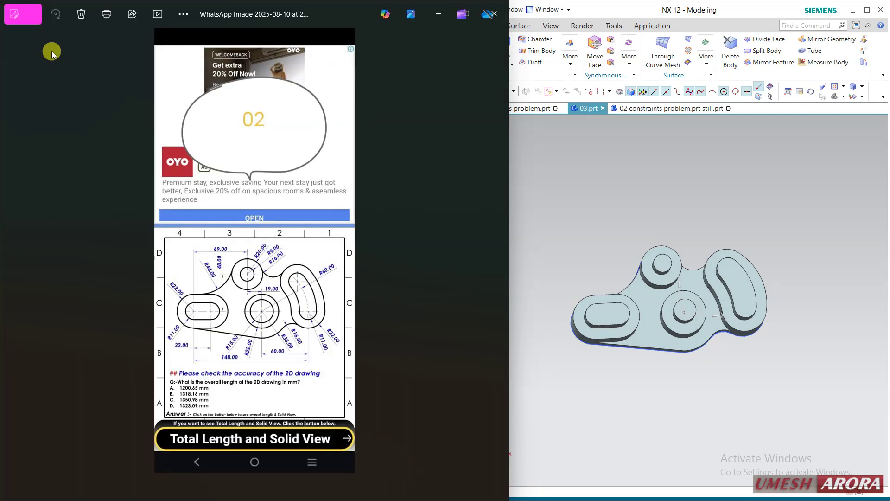
scroll(304, 335, up, 5)
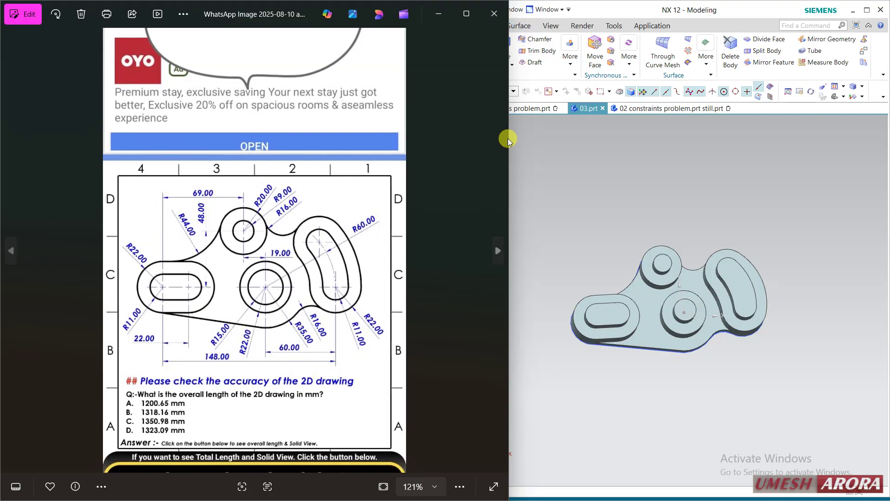
drag(258, 19, 160, 17)
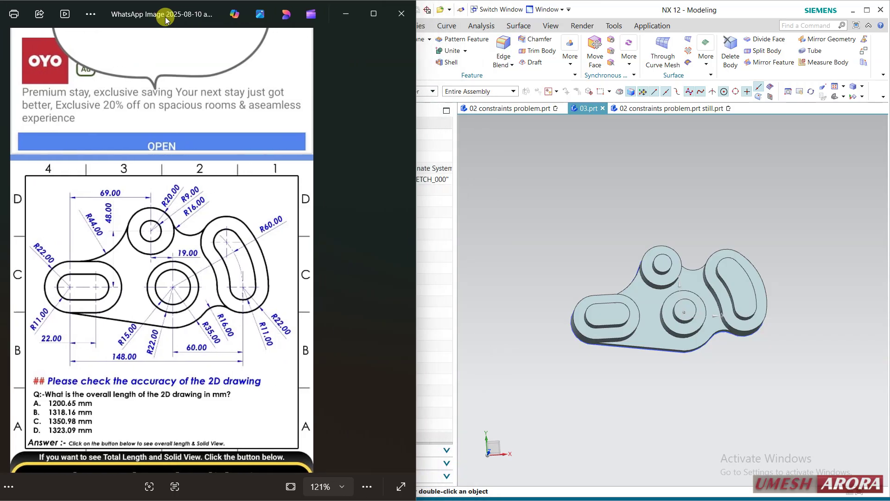
click(516, 251)
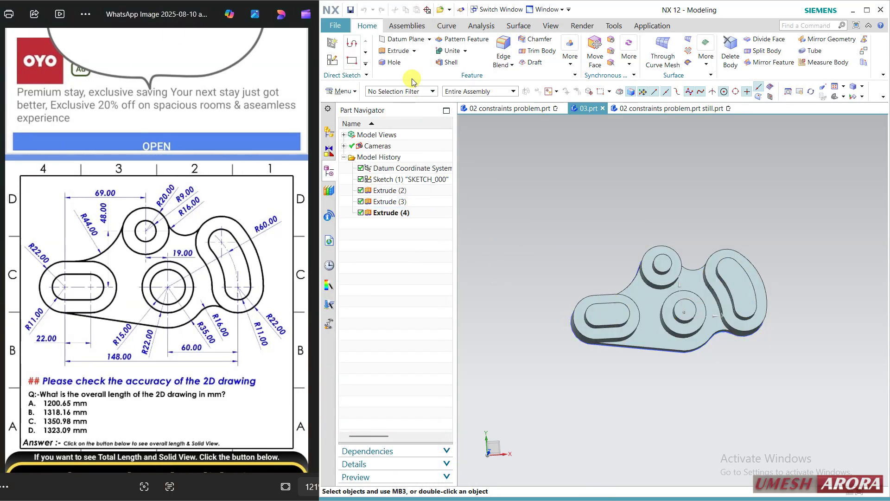
Open this part's sketch, compare its dimensions and connecting arcs with the reference drawing, and finish the sketch
click(403, 176)
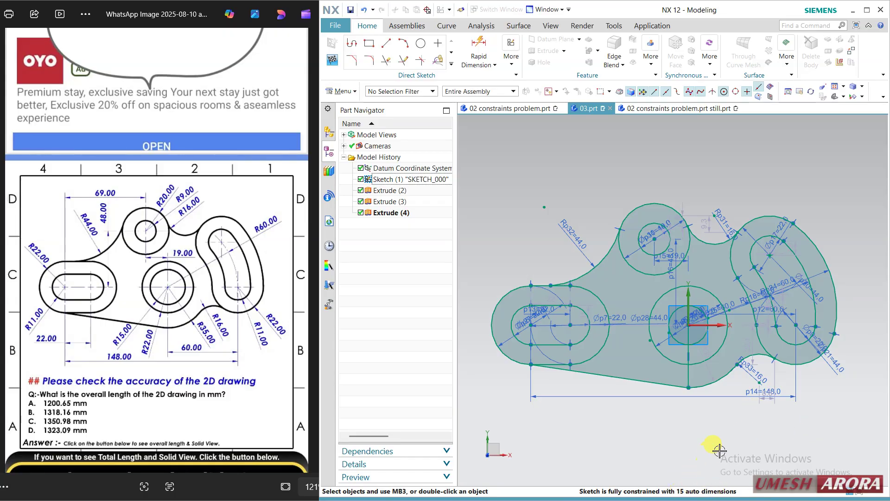
scroll(747, 371, up, 2)
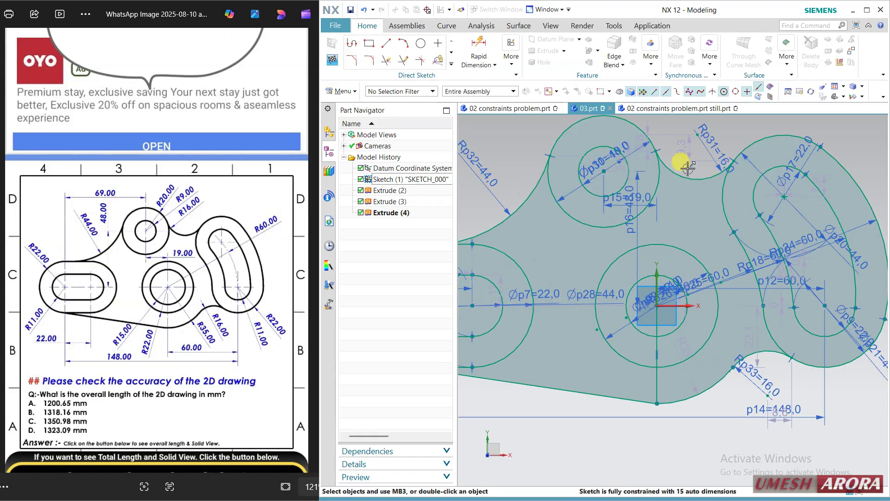
scroll(693, 155, down, 1)
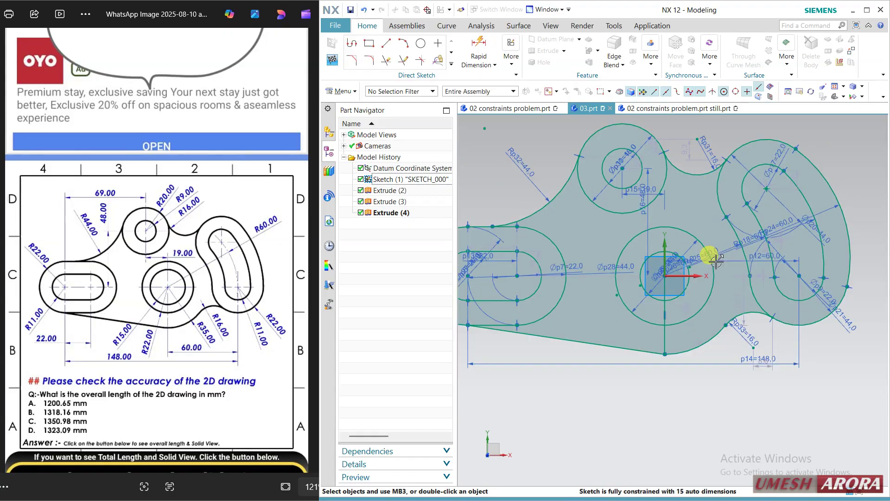
scroll(742, 338, up, 2)
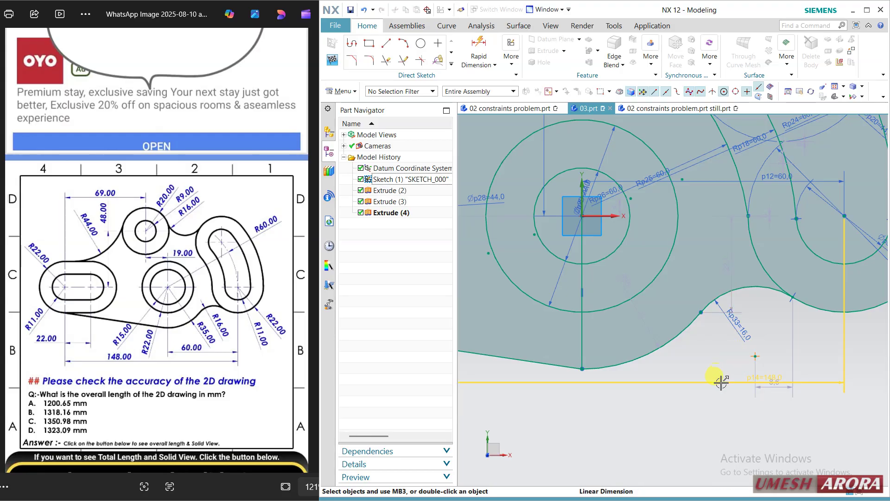
scroll(740, 371, down, 3)
scroll(740, 400, down, 1)
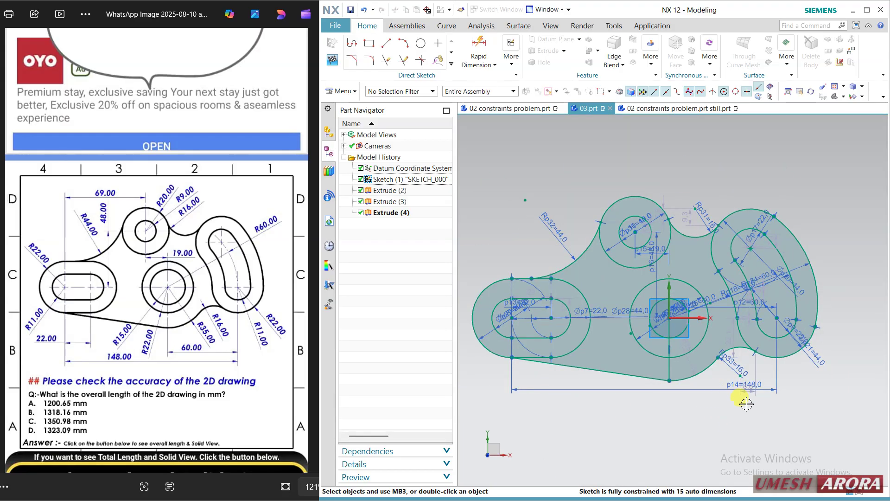
click(338, 61)
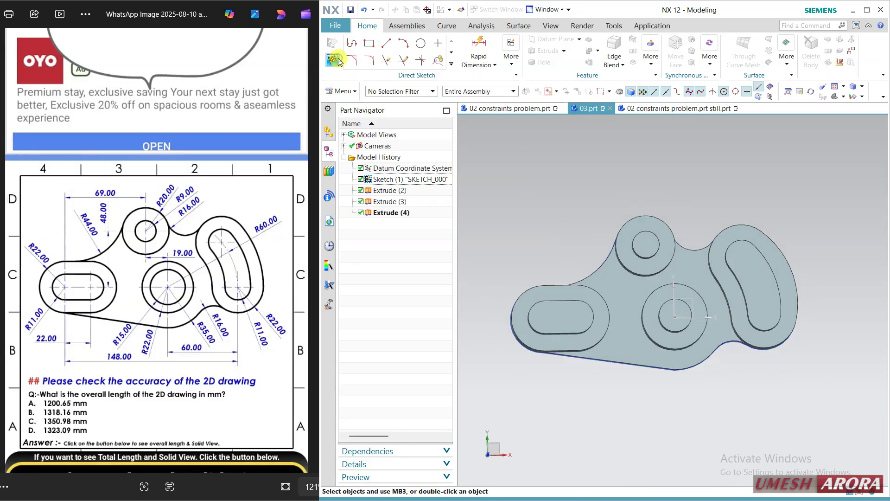
Reopen this part's sketch for editing and inspect the connecting arc between the upper circle and the curved slot
mouse_move(723, 391)
middle_down()
mouse_move(719, 362)
mouse_move(727, 366)
middle_up()
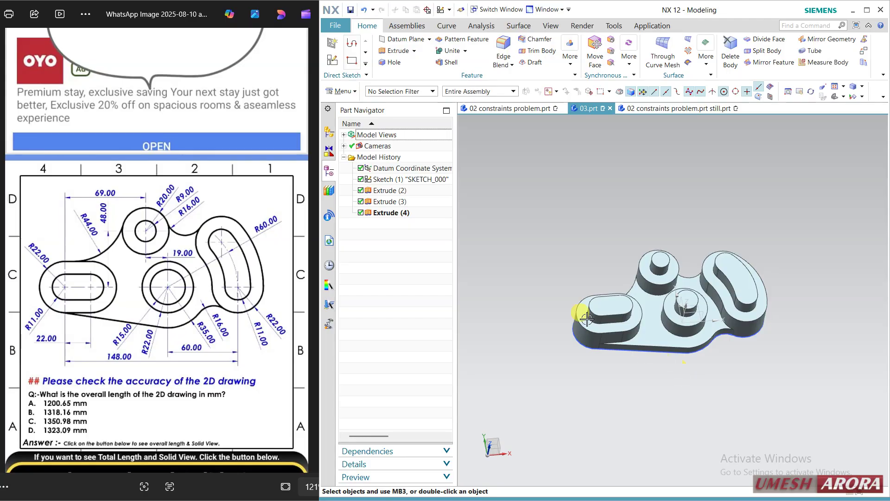
click(436, 184)
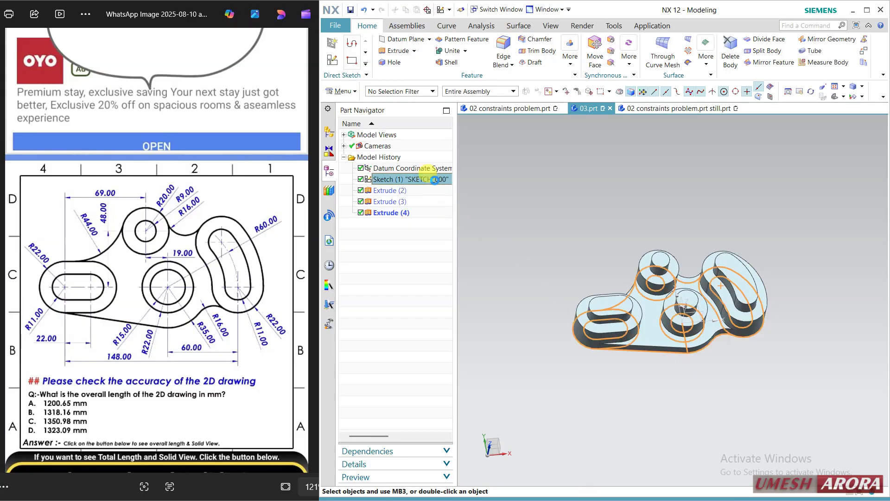
double_click(434, 180)
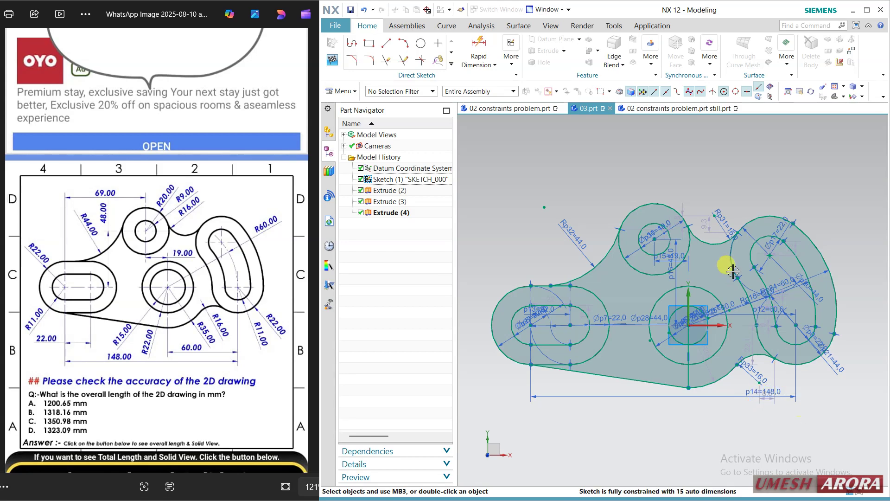
scroll(718, 218, up, 4)
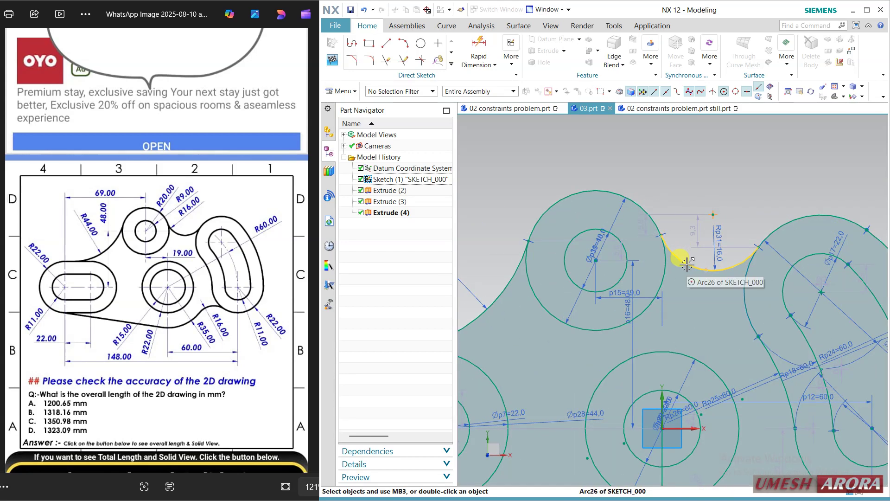
scroll(690, 265, down, 4)
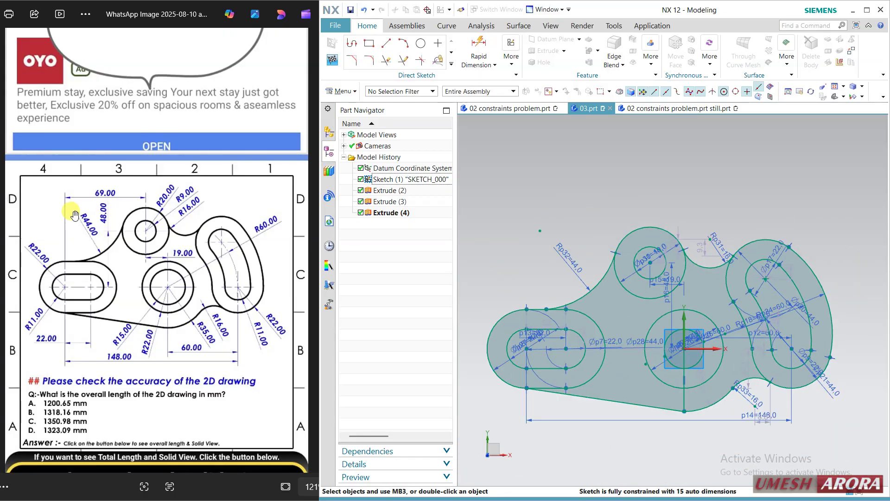
click(478, 44)
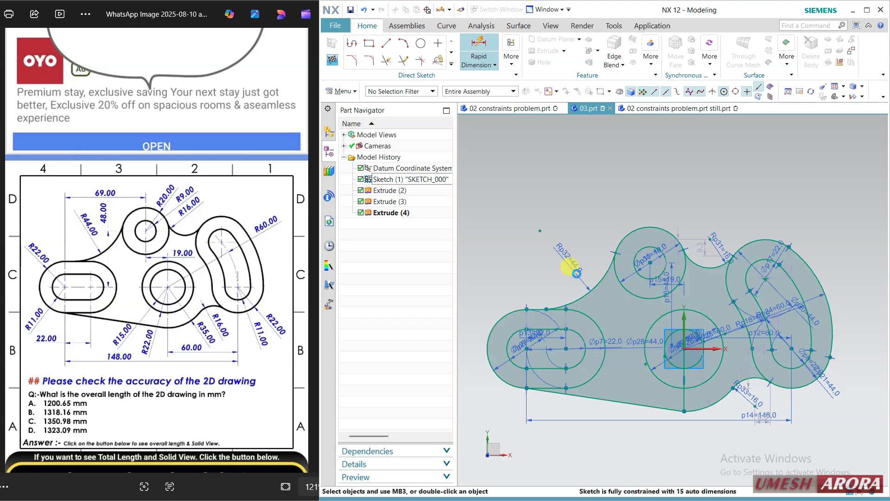
click(521, 339)
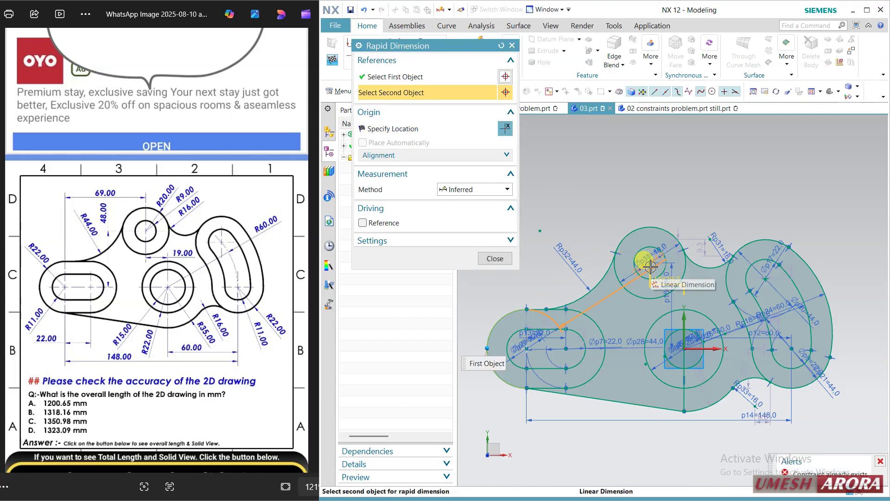
scroll(650, 266, up, 3)
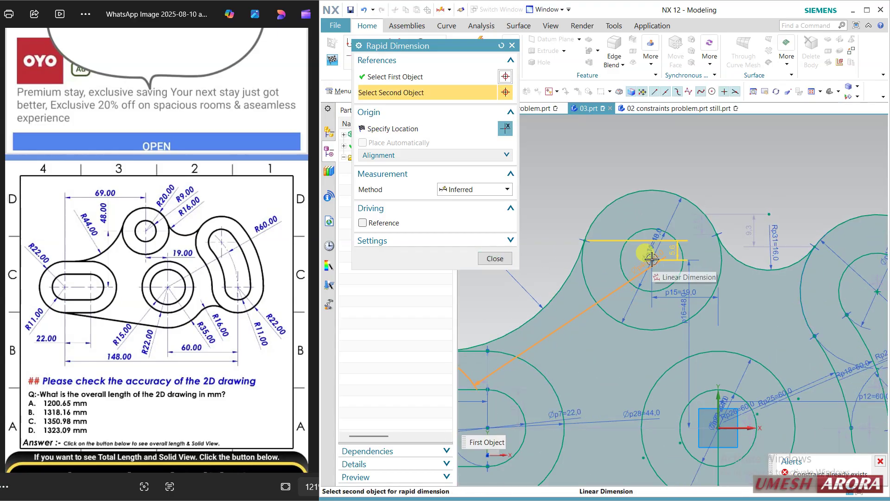
scroll(686, 294, down, 1)
click(640, 276)
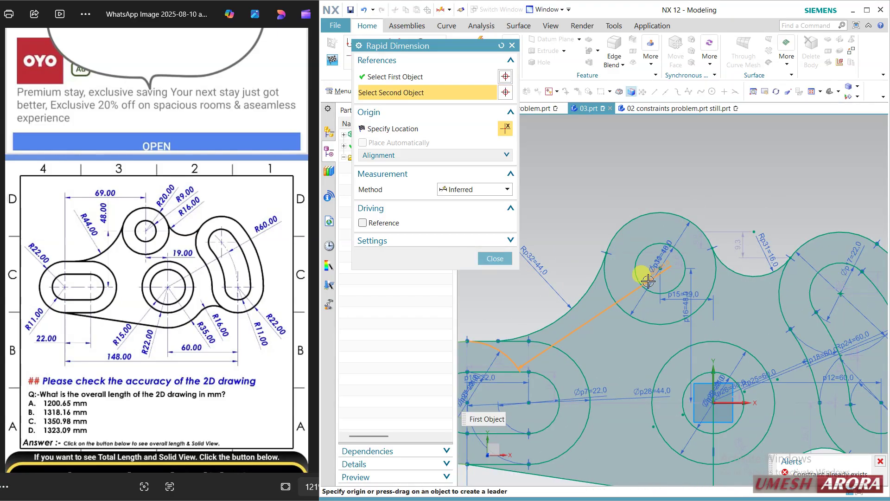
key(Escape)
shift+middle_drag(660, 200, 687, 170)
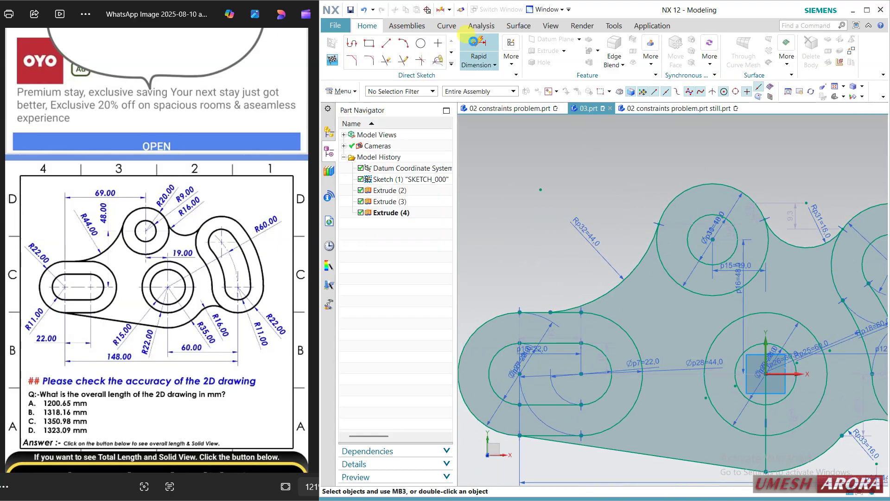
click(479, 46)
click(656, 237)
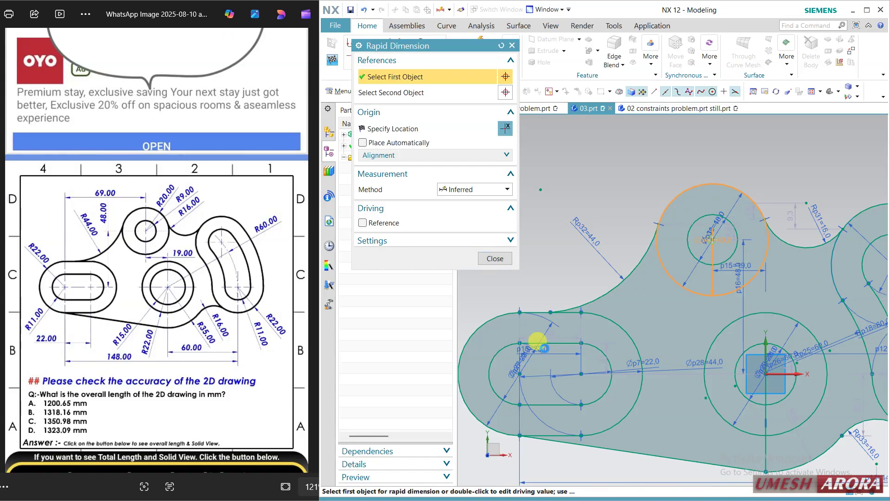
click(518, 375)
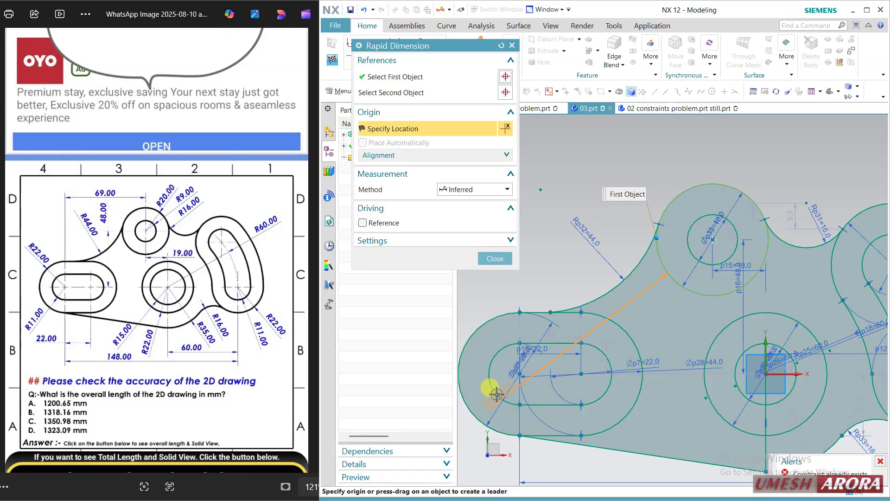
click(520, 375)
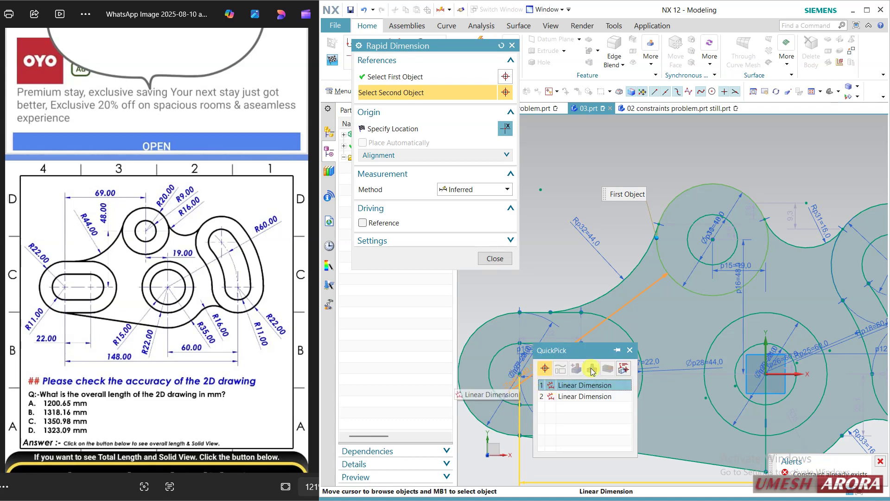
click(630, 350)
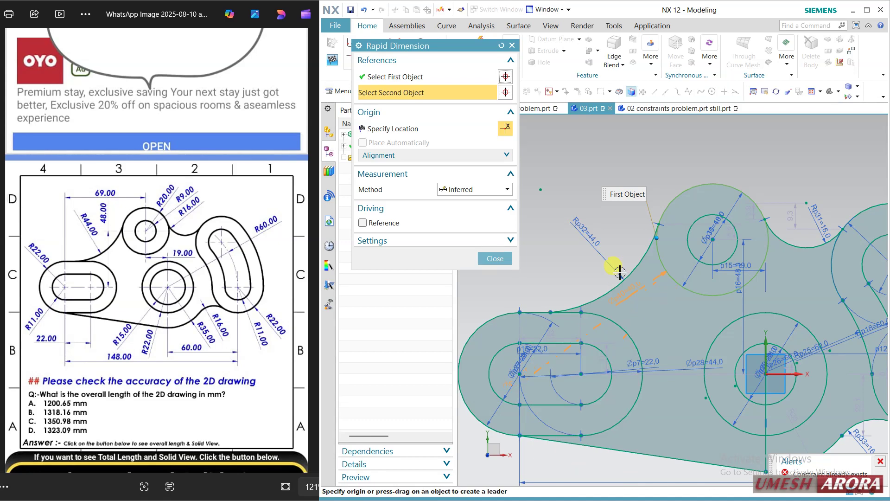
key(Escape)
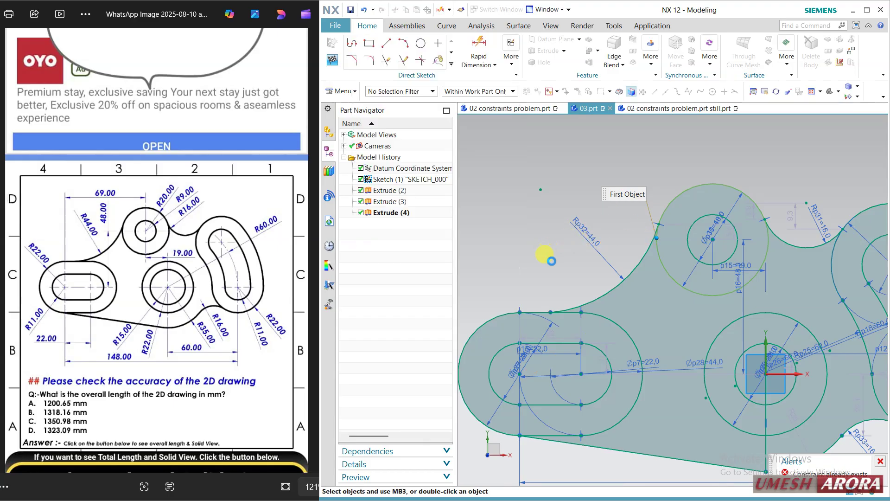
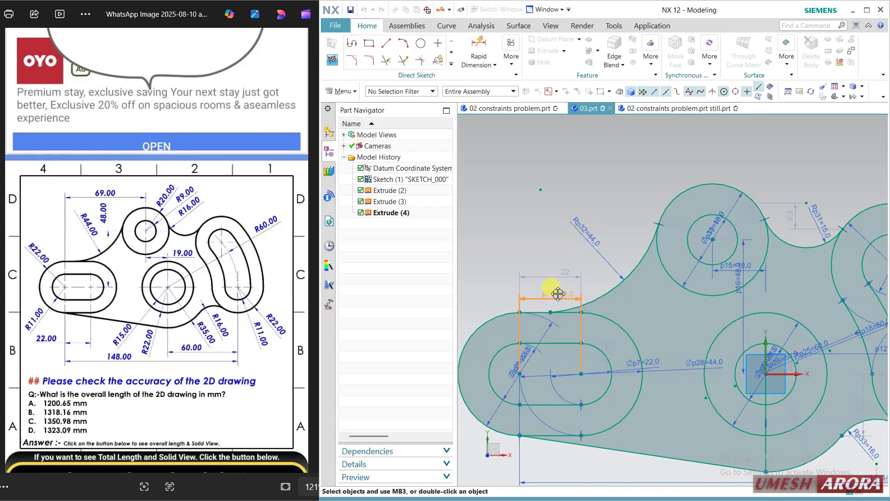
Place the 22 mm dimension above the left slot and vertically align the outer slot's upper endpoint with the slot's right arc centre
click(557, 294)
click(582, 312)
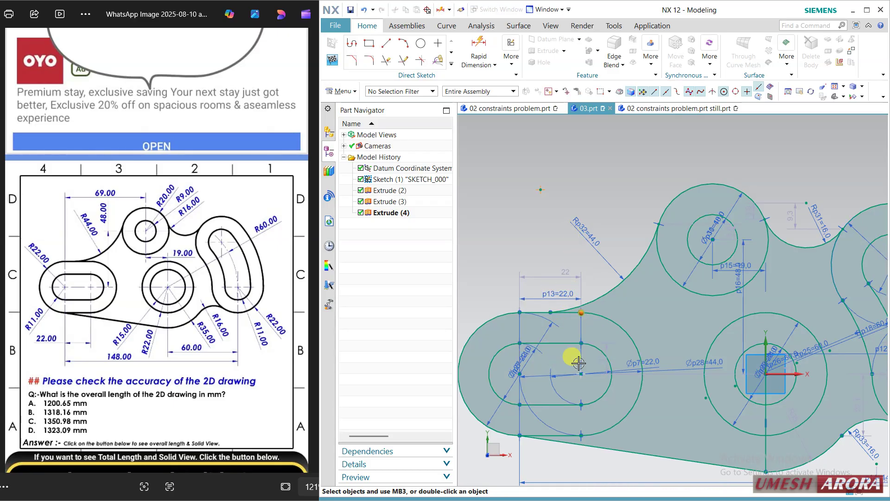
click(581, 373)
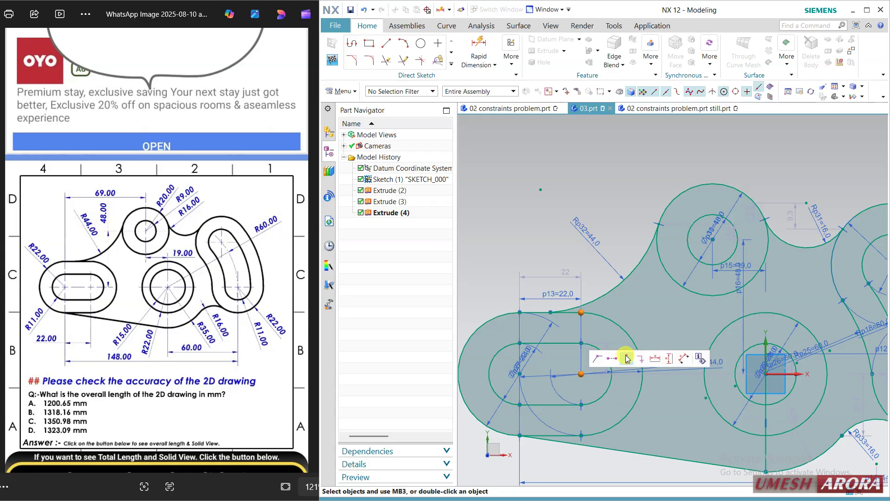
click(627, 359)
scroll(576, 252, down, 2)
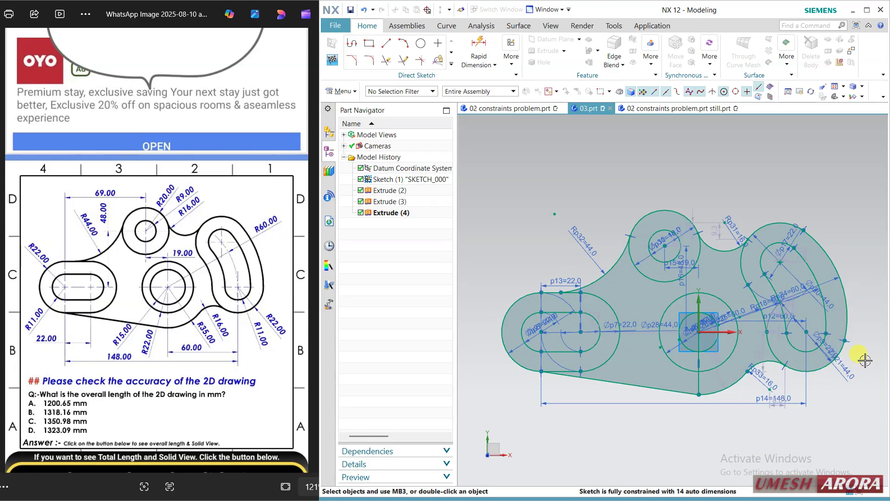
Move the 148 mm dimension lower and dimension the horizontal distance from the vertical centre line to the curved slot's lower arc centre
scroll(865, 361, up, 4)
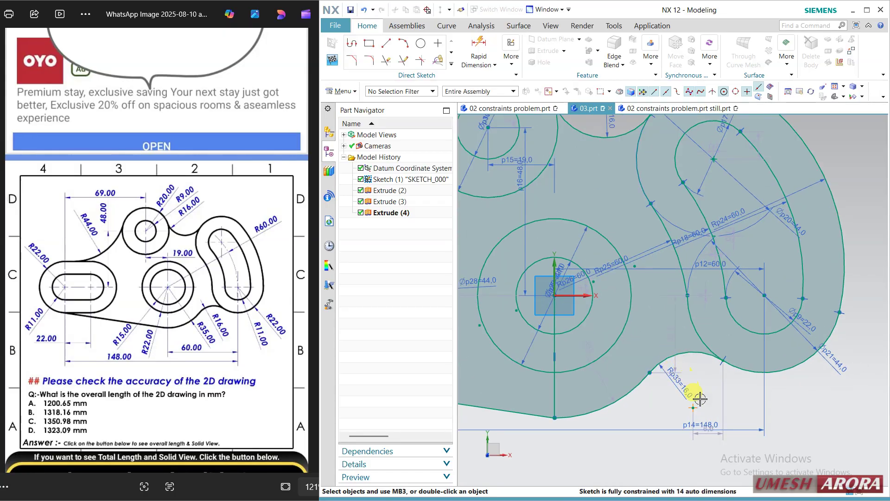
drag(716, 436, 721, 477)
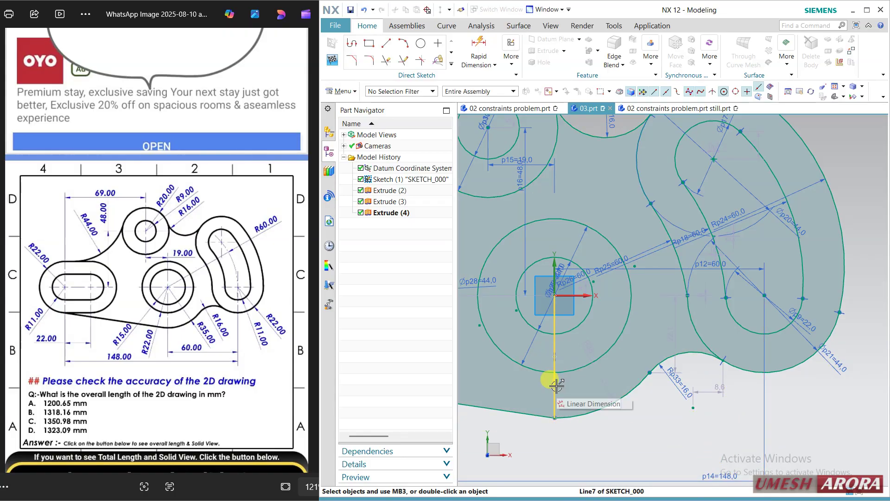
click(478, 41)
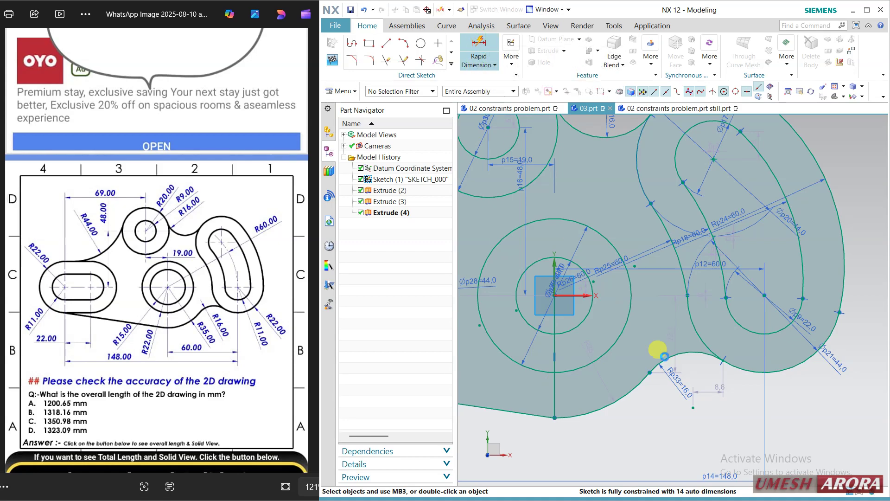
click(763, 295)
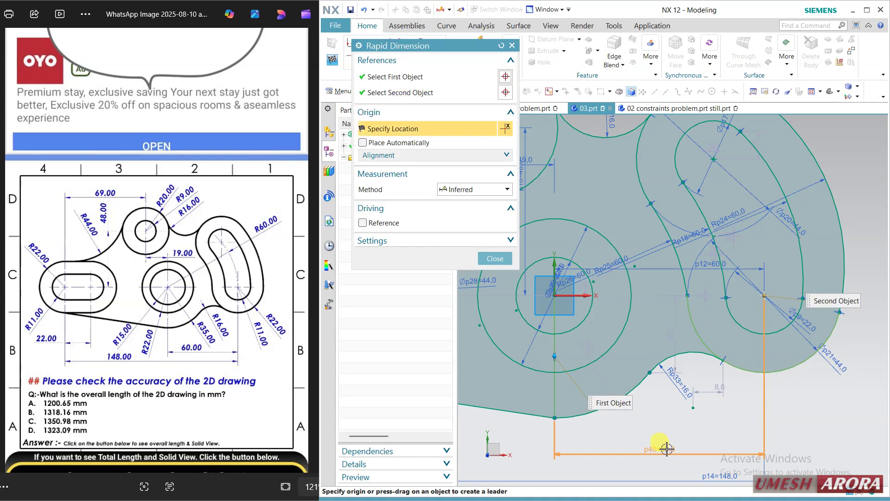
click(660, 446)
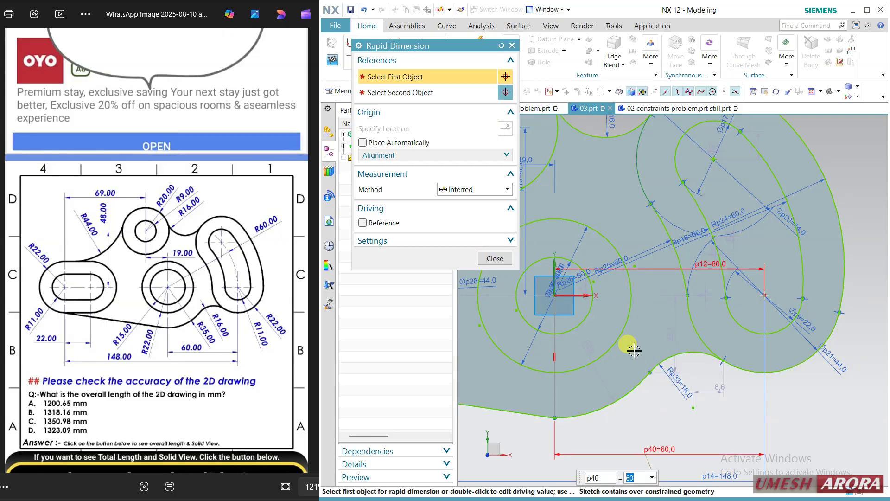
click(495, 258)
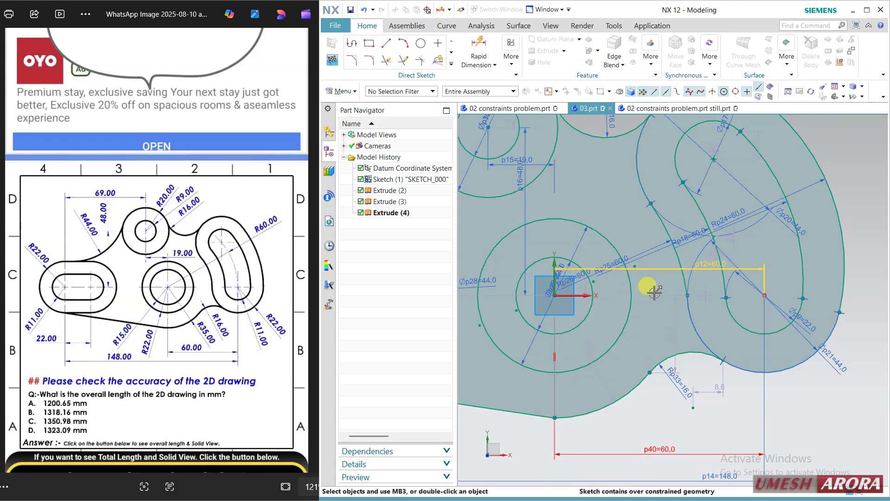
Delete the redundant 60 mm horizontal dimension above the central circle's axis
click(665, 268)
key(Delete)
scroll(739, 394, down, 1)
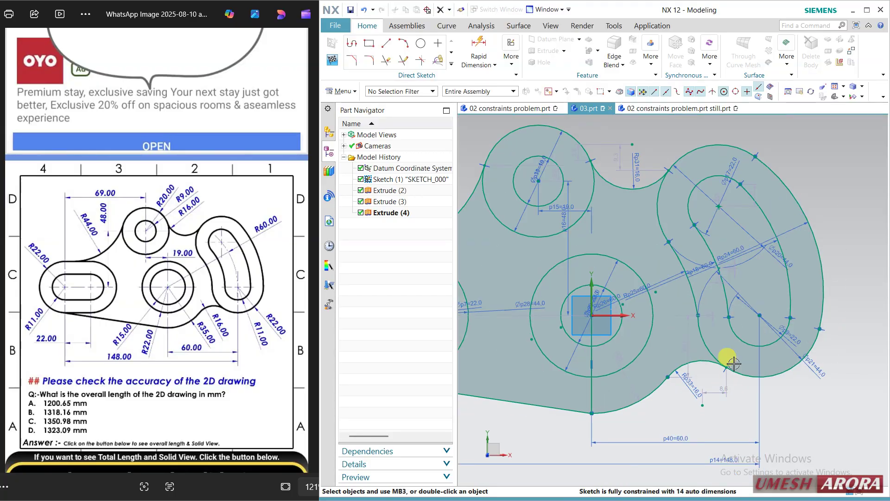
Draw a circle about 120 mm in diameter, centred on the sketch origin and passing through the curved slot's upper arc centre
mouse_move(717, 209)
mouse_down()
mouse_move(712, 187)
mouse_move(741, 184)
mouse_up()
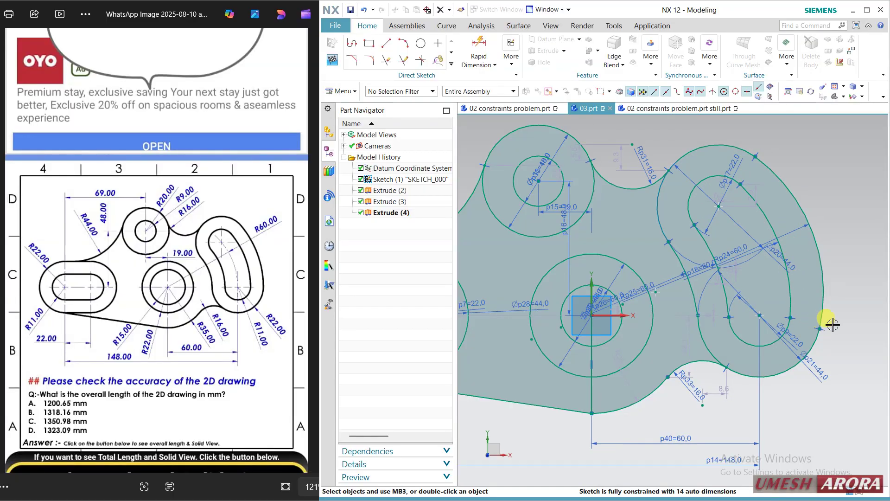
click(421, 45)
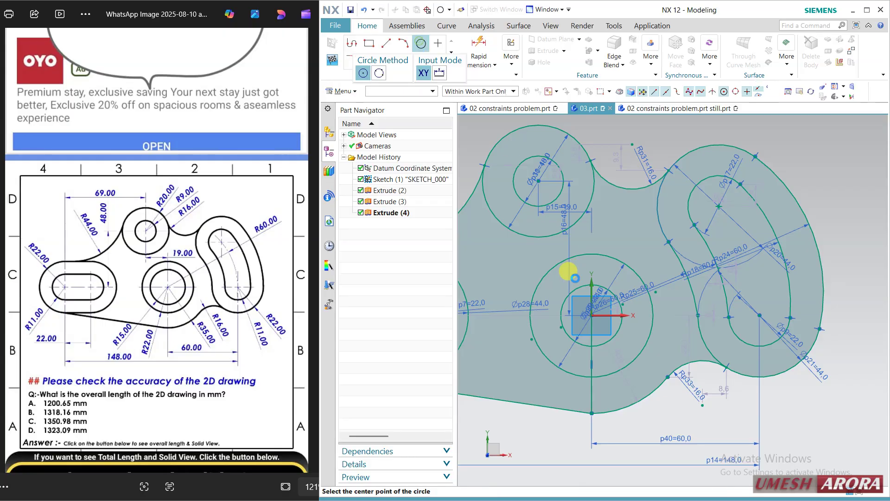
click(593, 316)
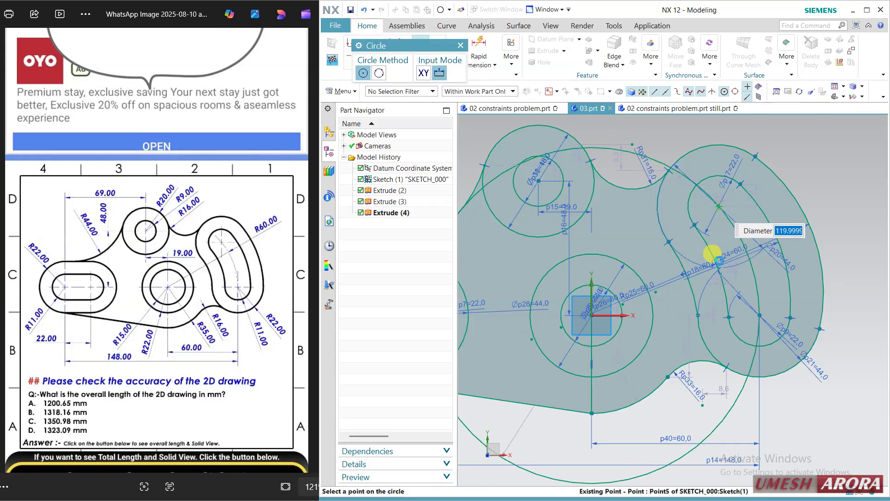
key(Escape)
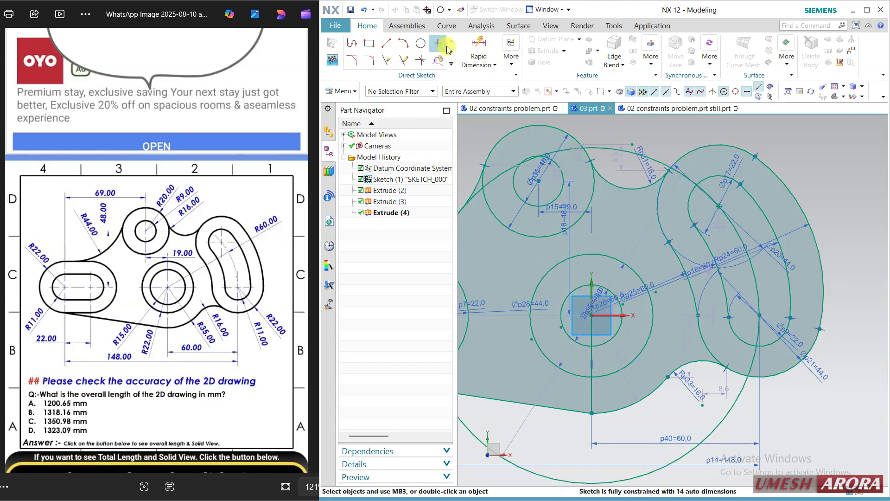
Set the new large circle's diameter to 120 mm and convert the circle to reference geometry
click(478, 49)
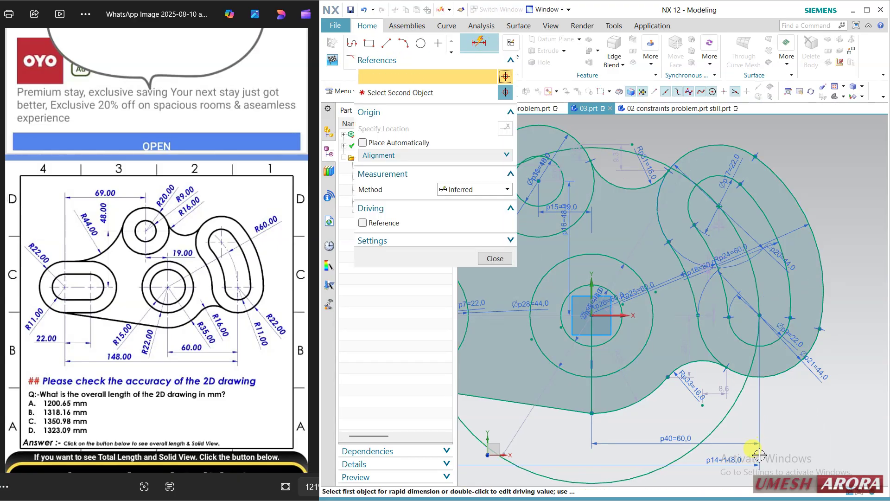
click(730, 414)
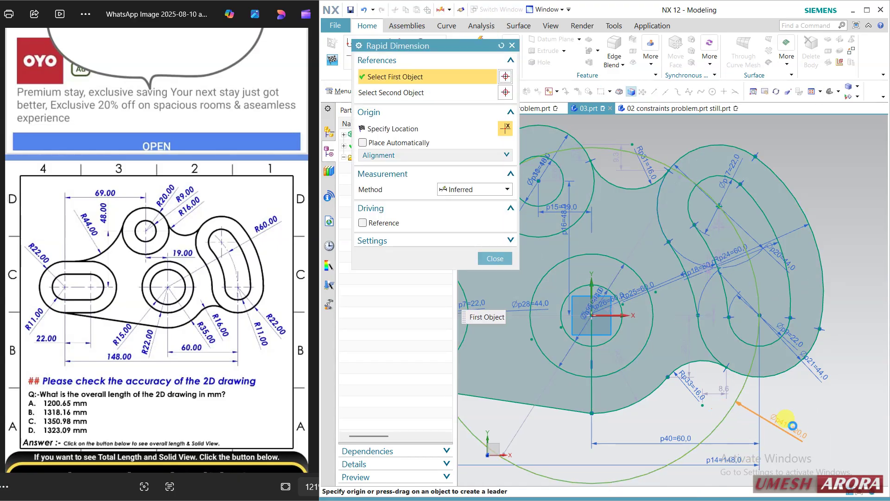
click(778, 394)
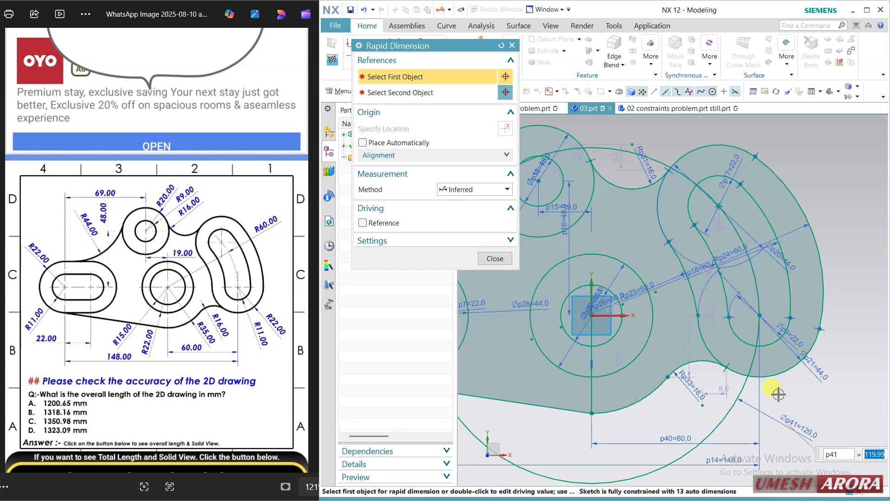
text(120)
key(Return)
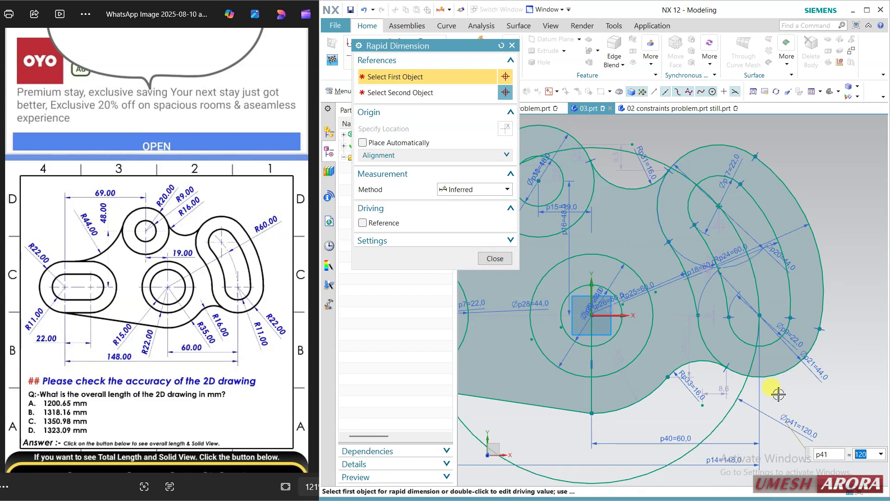
click(508, 258)
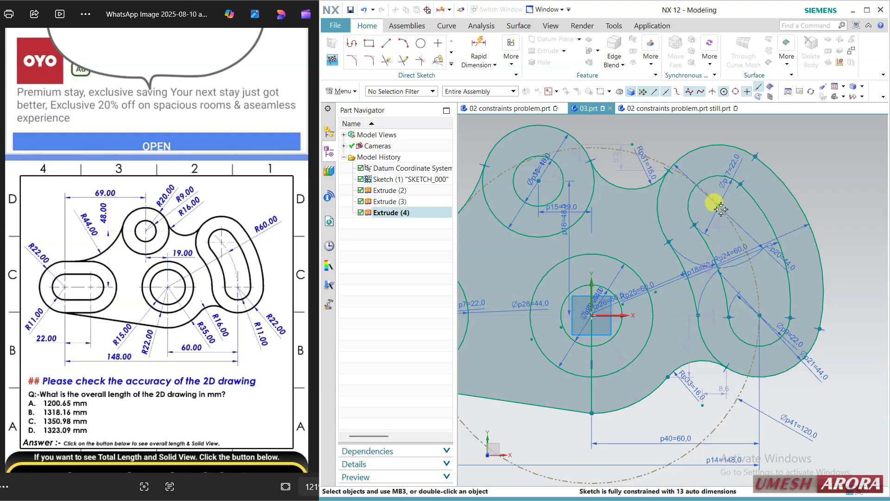
Shift the curved slot's upper arc centre and constrain that point to lie on the 120 mm reference circle
drag(741, 184, 729, 203)
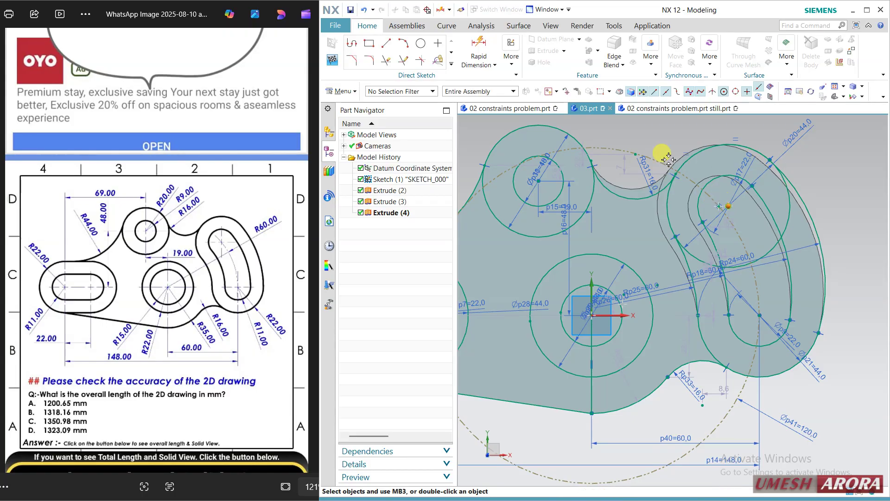
click(619, 147)
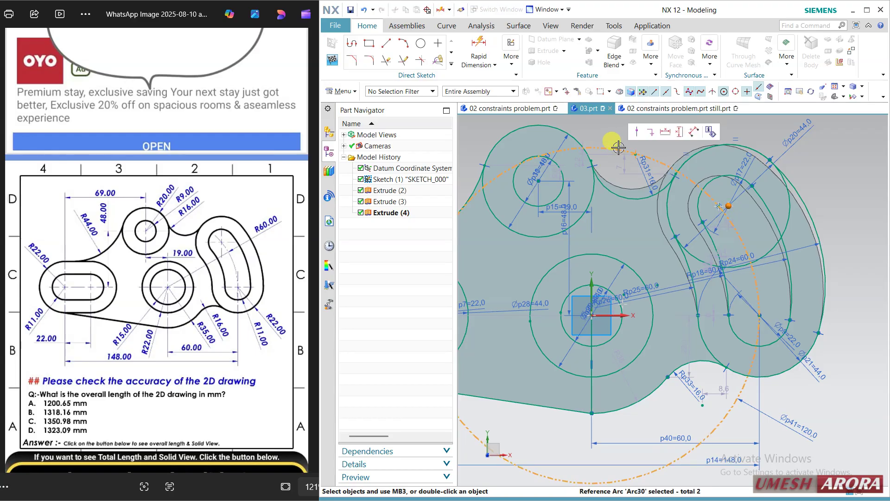
click(638, 132)
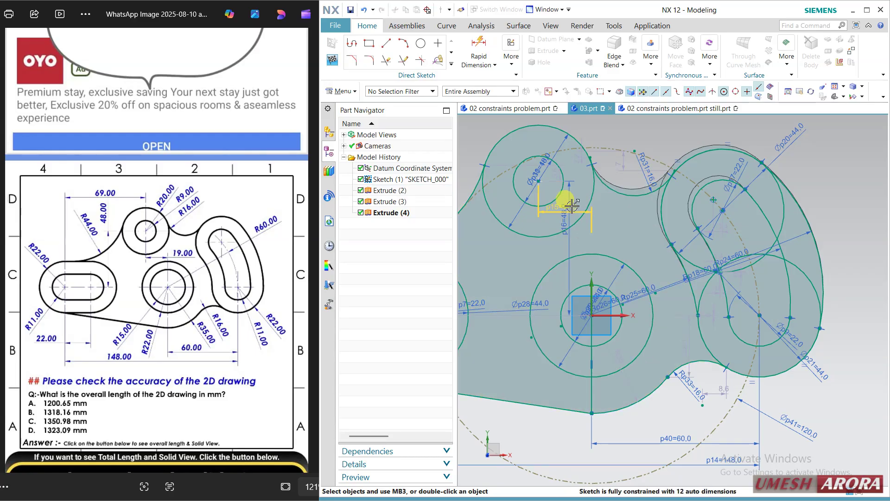
Try to add a horizontal dimension between the left slot's outer end arc and the small circle of the upper boss
scroll(708, 276, down, 1)
scroll(708, 277, down, 1)
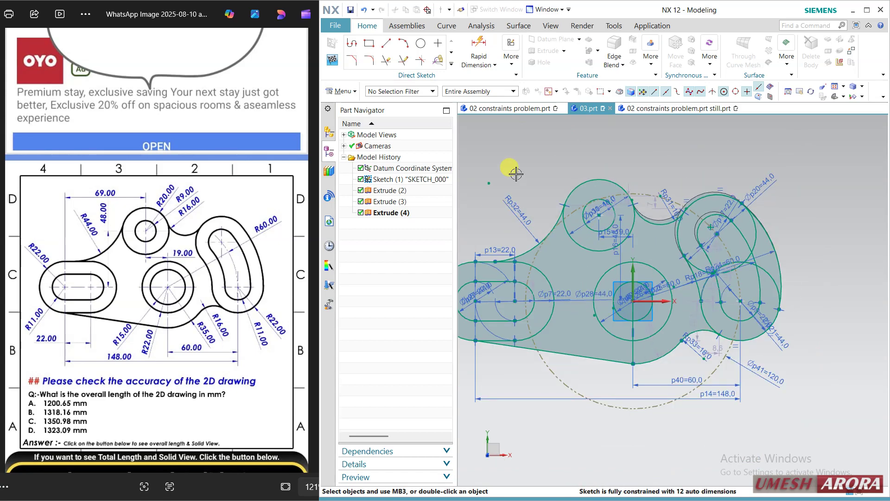
shift+middle_drag(516, 173, 570, 171)
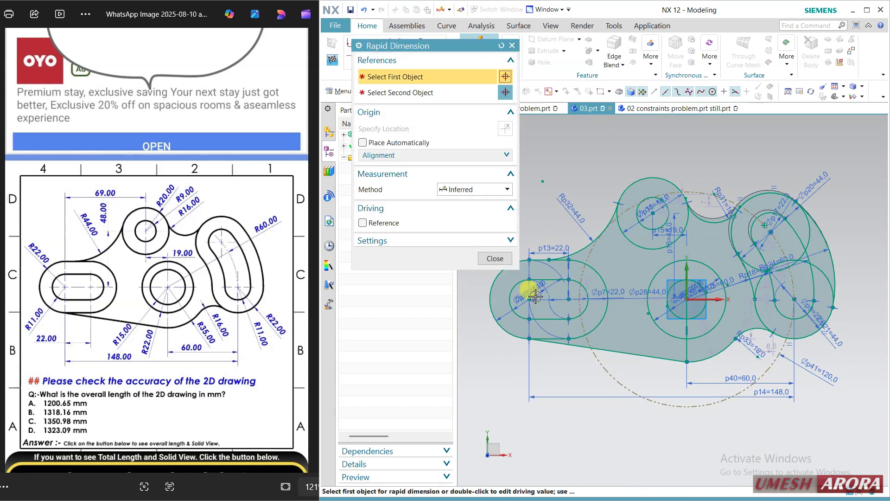
scroll(531, 311, up, 2)
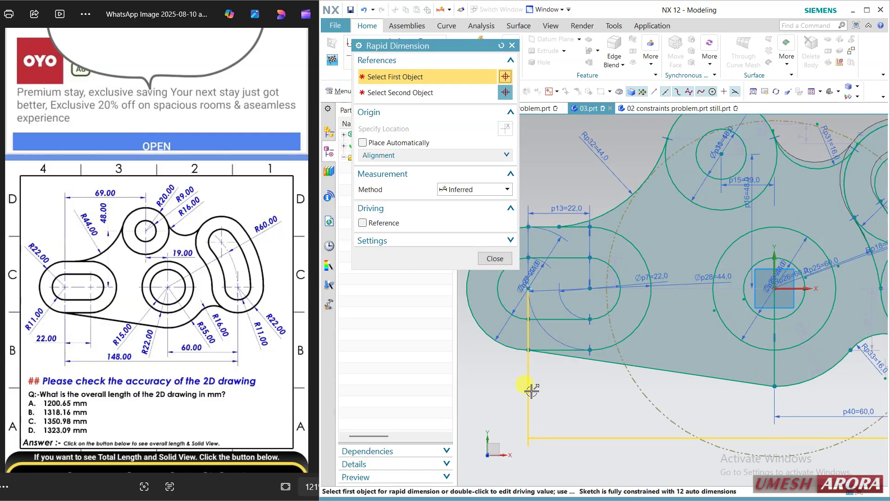
click(526, 291)
scroll(649, 336, up, 3)
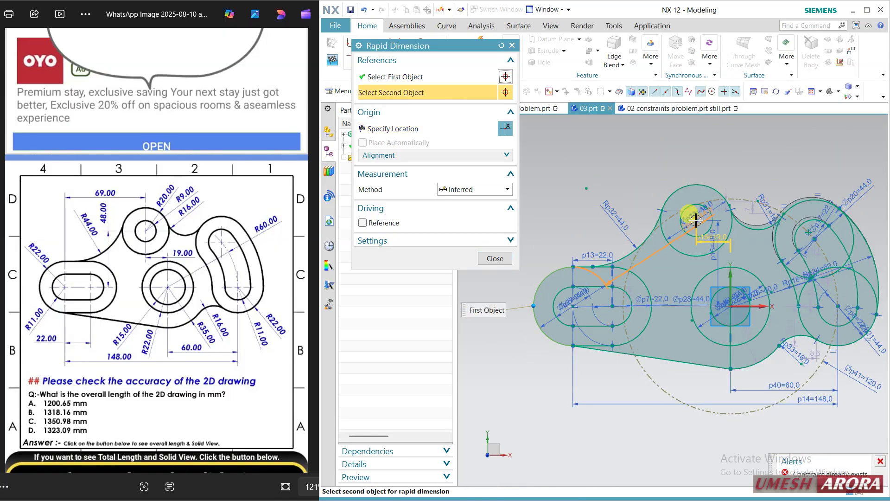
scroll(697, 222, down, 4)
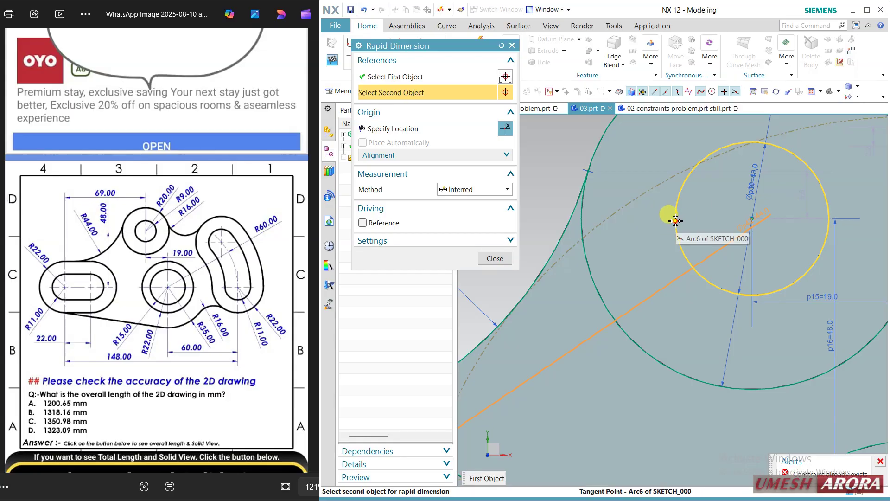
click(744, 142)
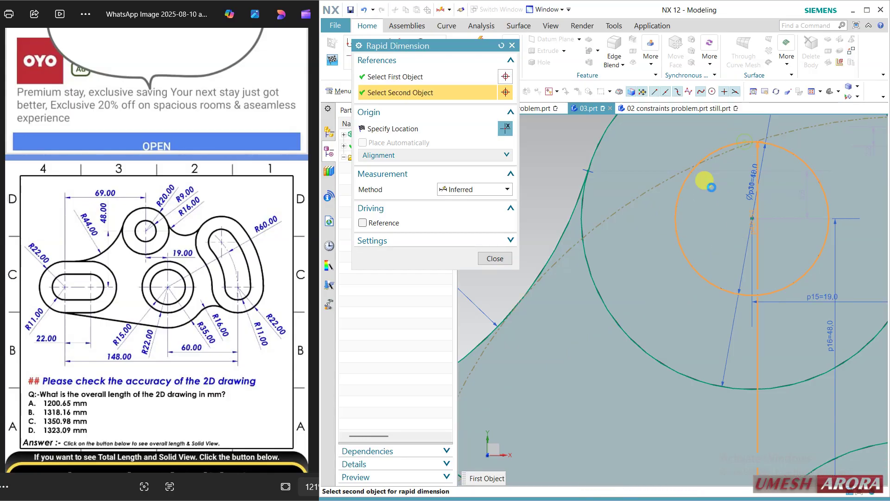
scroll(701, 257, up, 5)
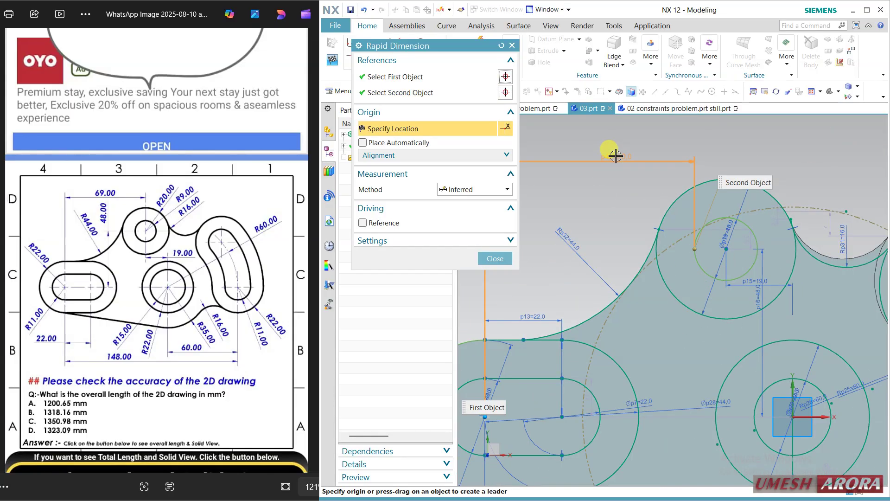
click(616, 157)
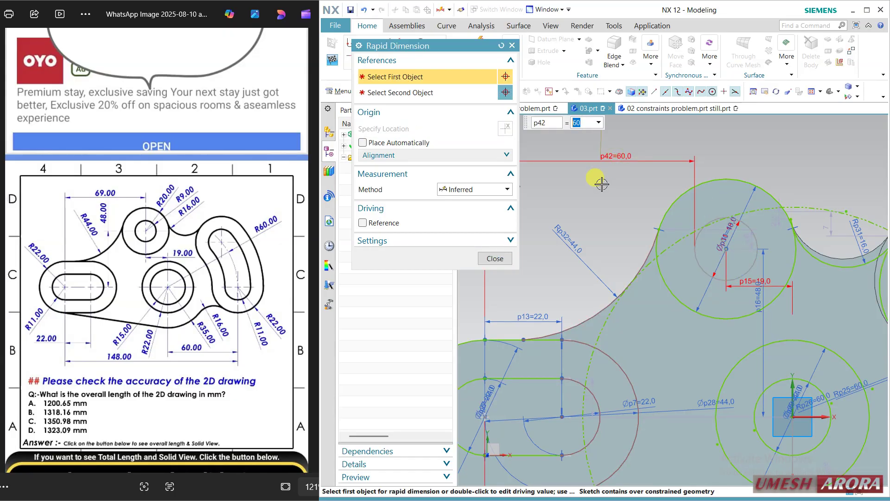
scroll(672, 259, up, 1)
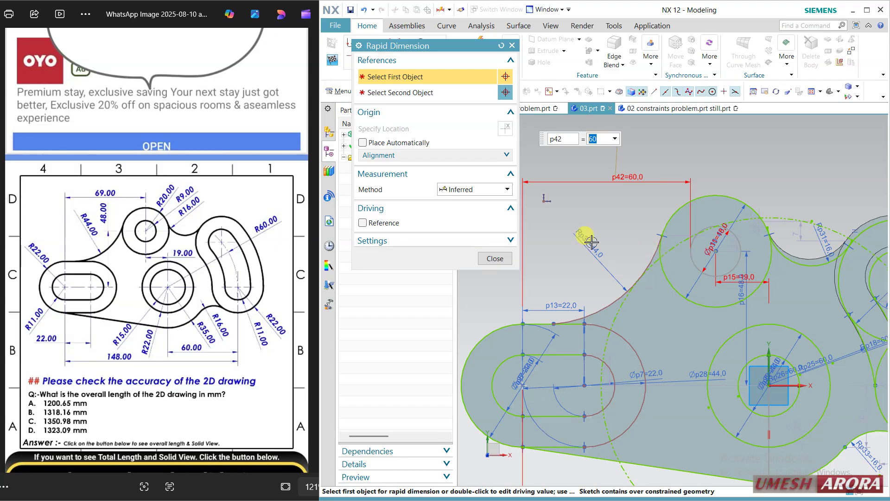
click(495, 258)
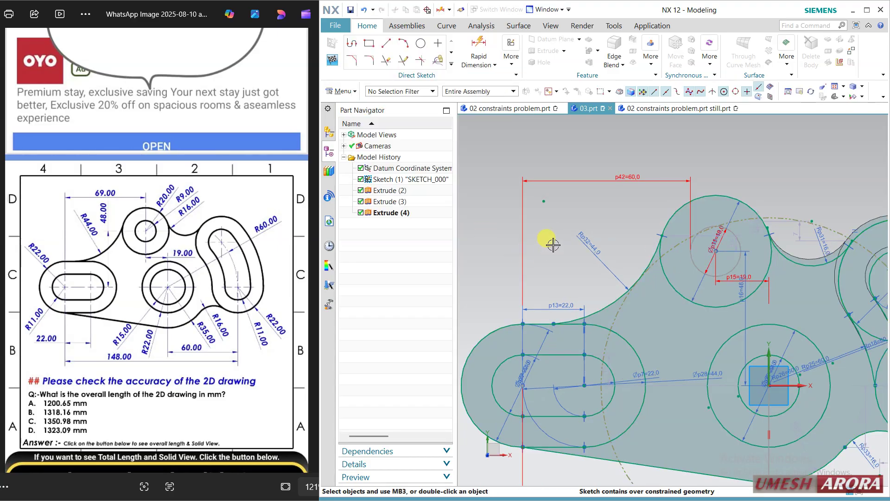
Delete the over-constraining horizontal dimension above the left slot and upper boss
scroll(553, 245, up, 1)
click(609, 194)
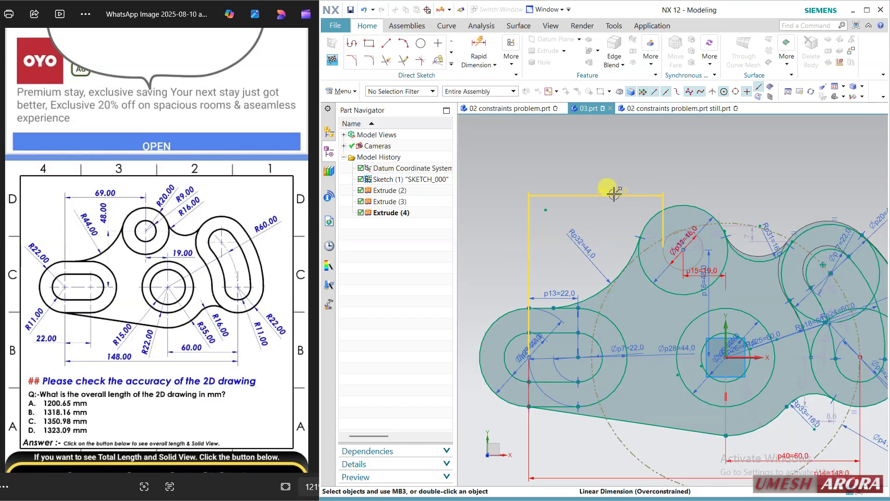
key(Delete)
Move the junction of the bottom outline arc and the R16 arc slightly downward and outward
shift+middle_drag(603, 223, 551, 184)
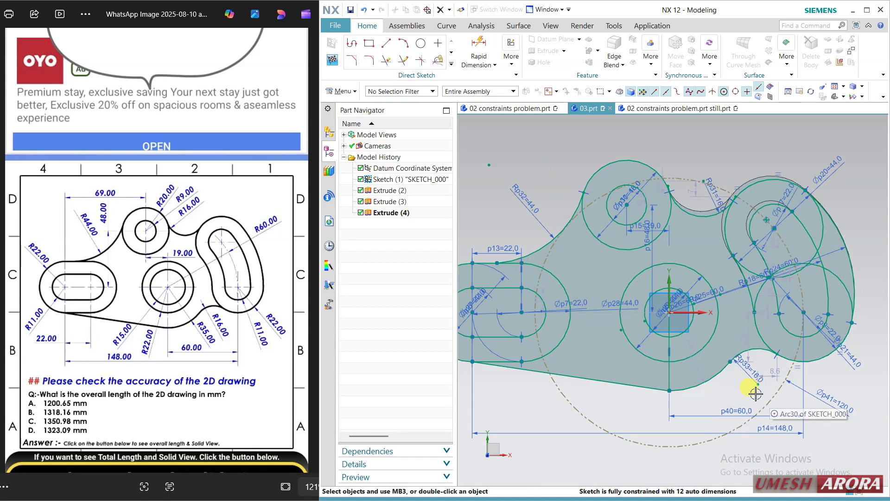
scroll(754, 392, up, 2)
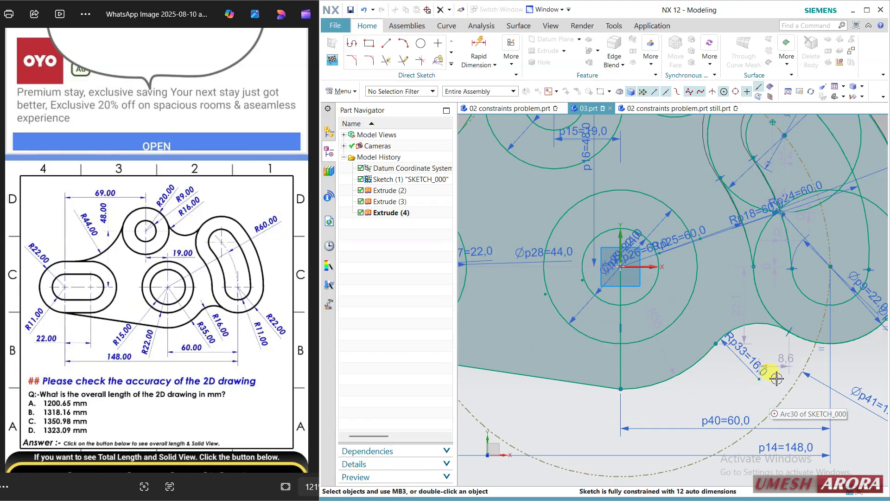
click(772, 268)
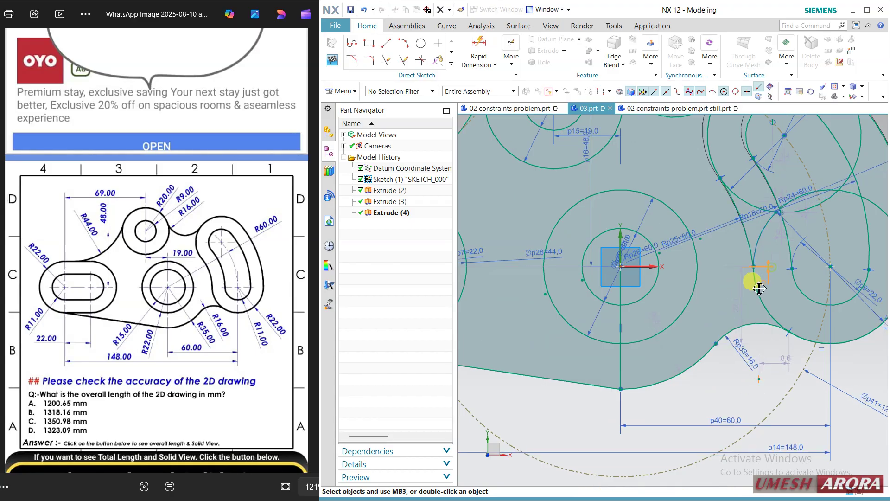
click(717, 304)
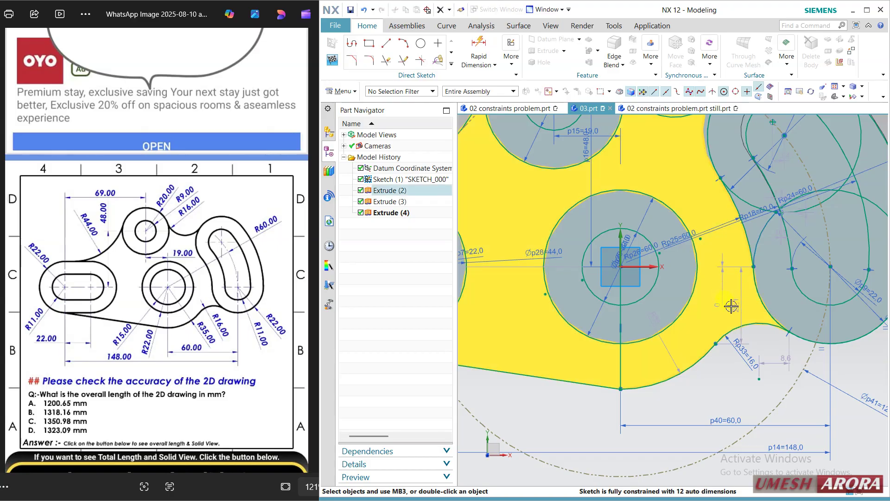
drag(710, 344, 701, 373)
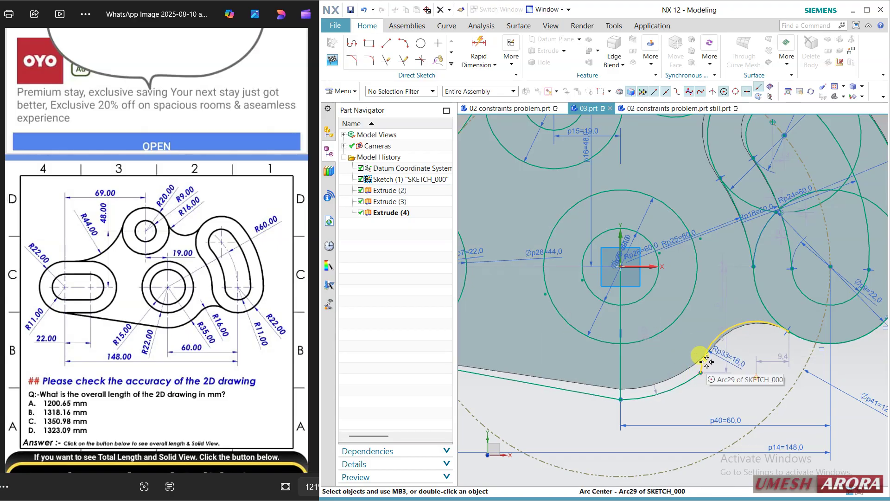
Make the bottom outline arc tangent to the adjoining R16 arc
scroll(689, 399, up, 4)
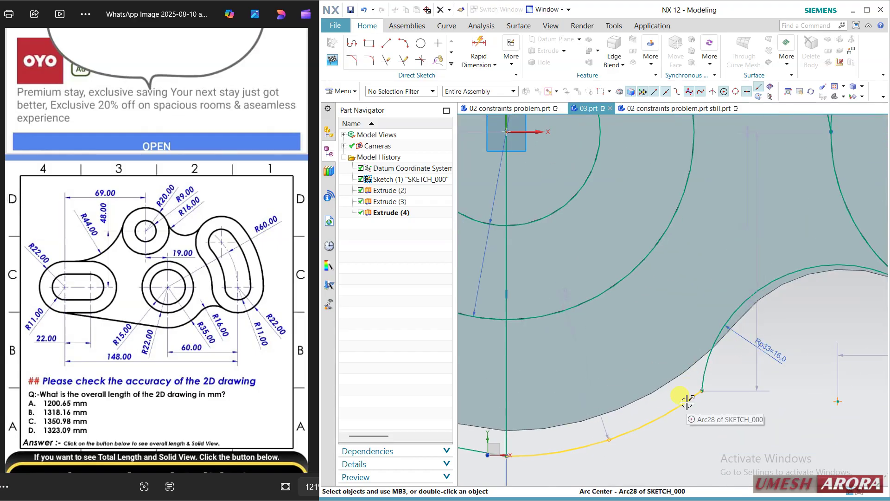
click(689, 403)
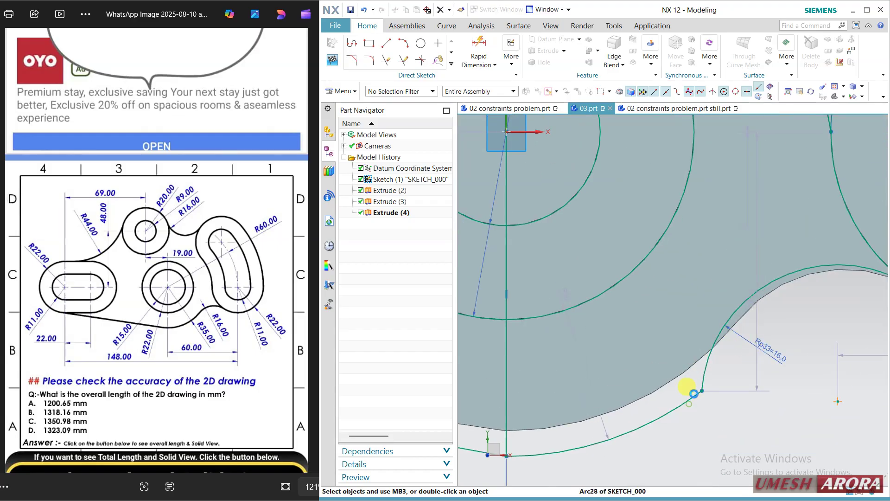
click(707, 366)
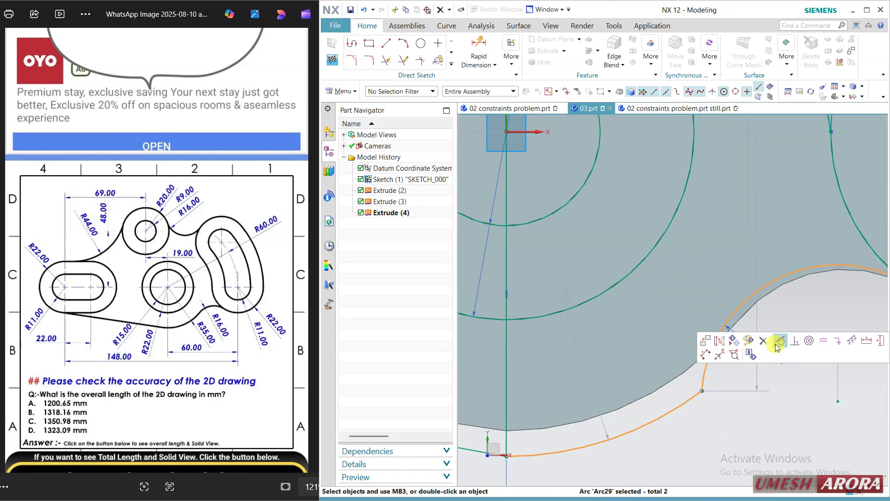
click(779, 344)
scroll(797, 367, down, 2)
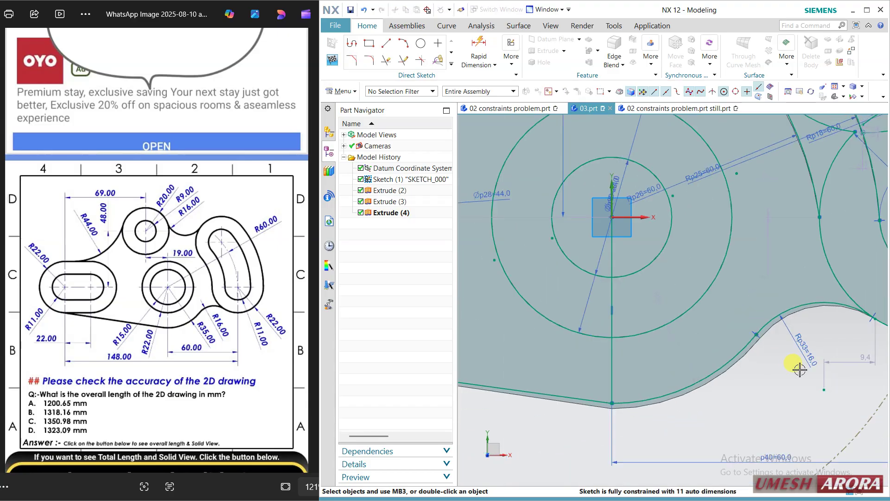
scroll(799, 369, down, 1)
scroll(797, 372, down, 2)
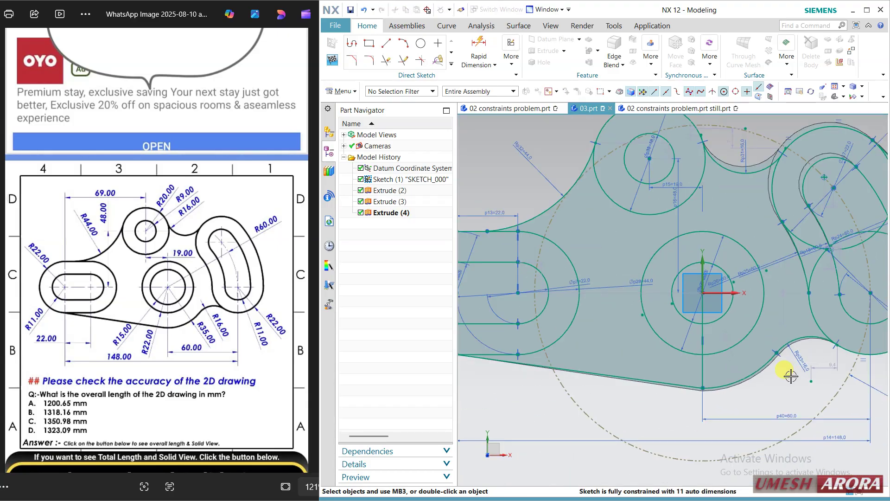
Try moving the R16 arc's end at the curved slot's outline, and undo the move
scroll(850, 364, up, 3)
scroll(840, 350, up, 1)
mouse_move(822, 319)
mouse_down()
mouse_move(797, 336)
mouse_move(803, 345)
mouse_up()
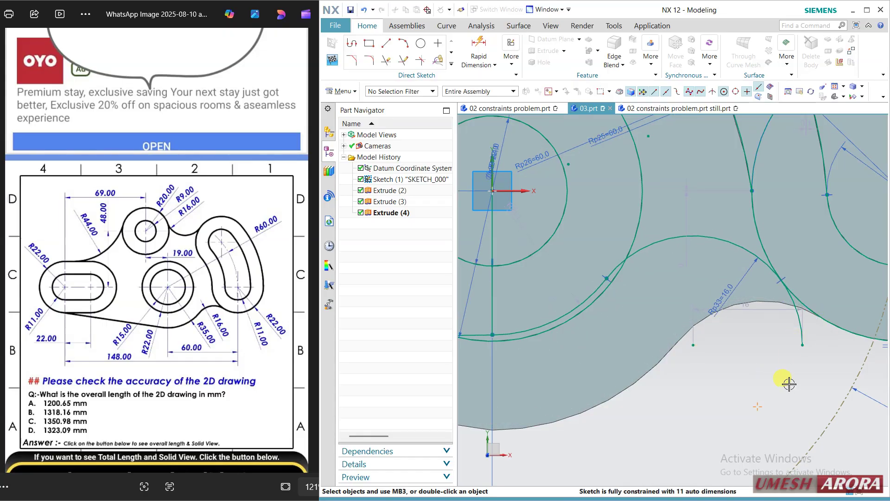
scroll(752, 373, down, 1)
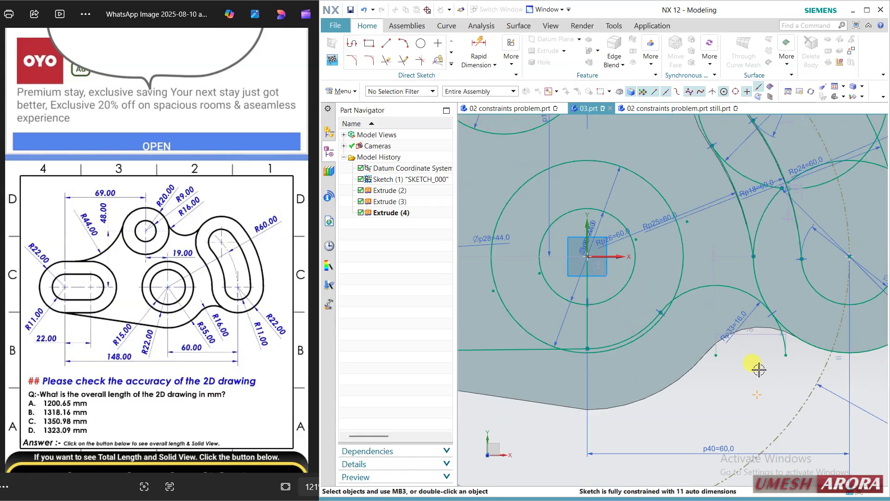
key(ctrl+z)
scroll(797, 355, up, 5)
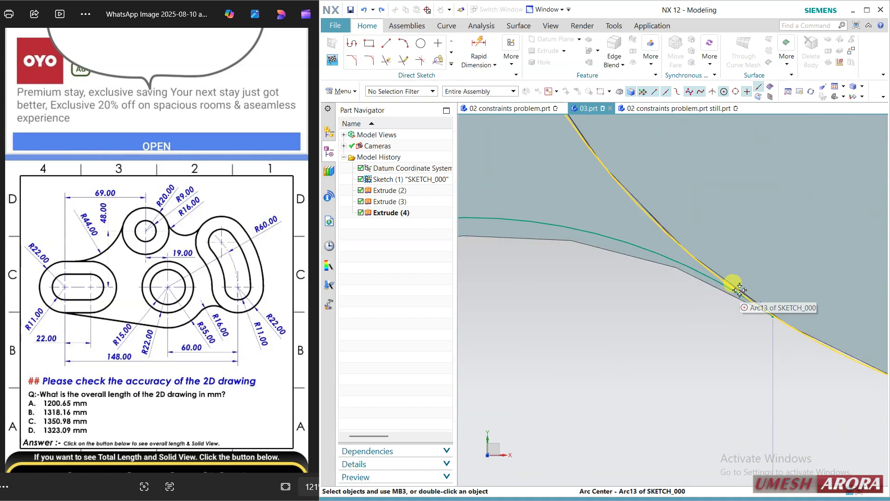
click(638, 209)
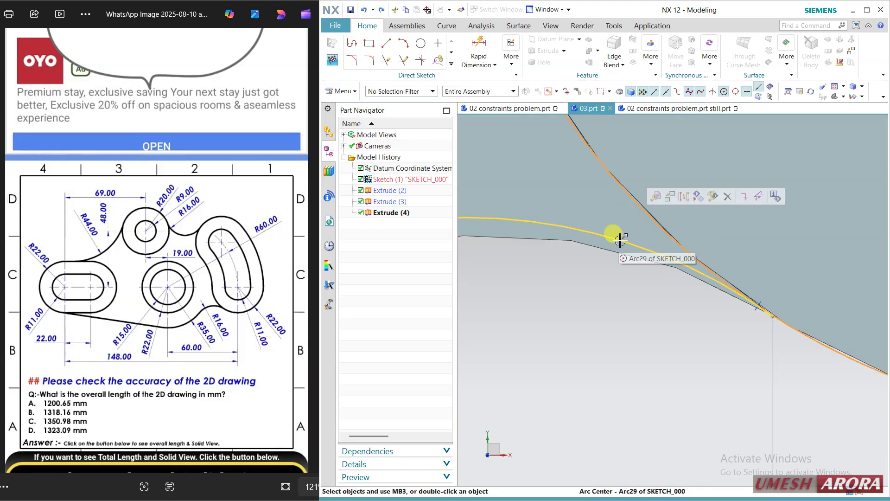
click(622, 240)
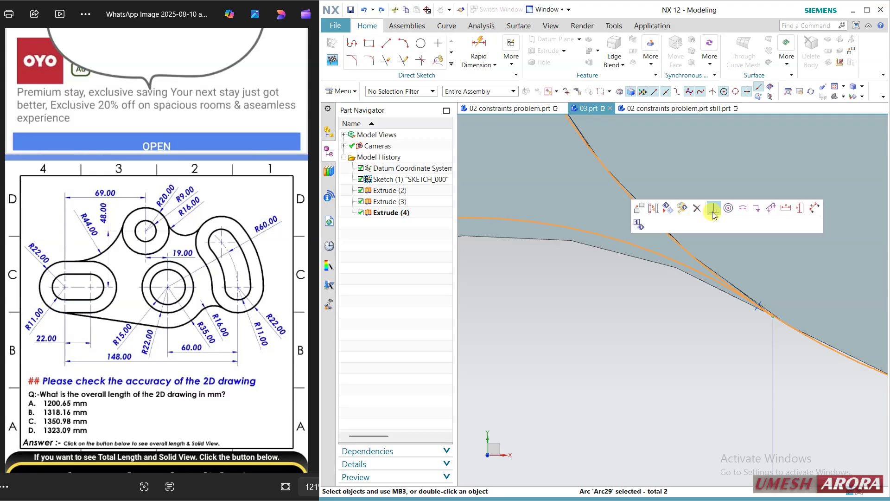
key(Escape)
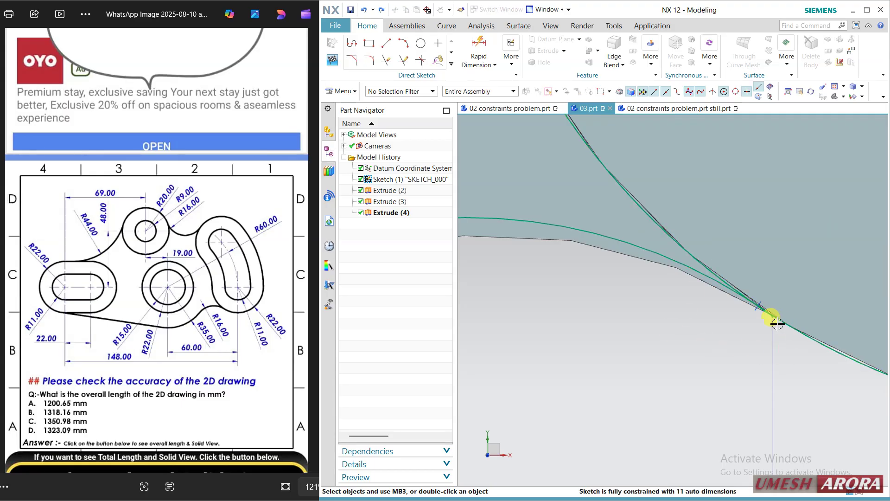
Try to make the sloping lower line tangent to the bottom outline arc, and undo that constraint
scroll(777, 323, down, 5)
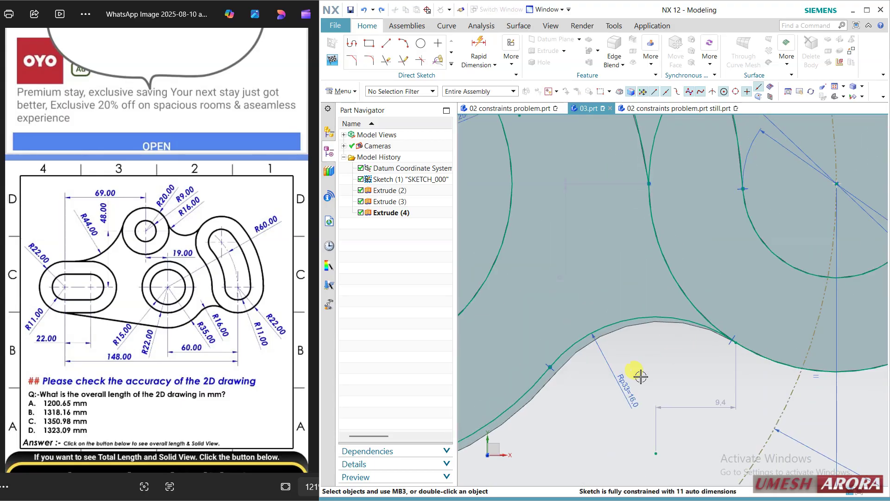
scroll(672, 364, down, 1)
mouse_move(674, 363)
shift+middle_down()
mouse_move(739, 308)
mouse_move(829, 290)
shift+middle_up()
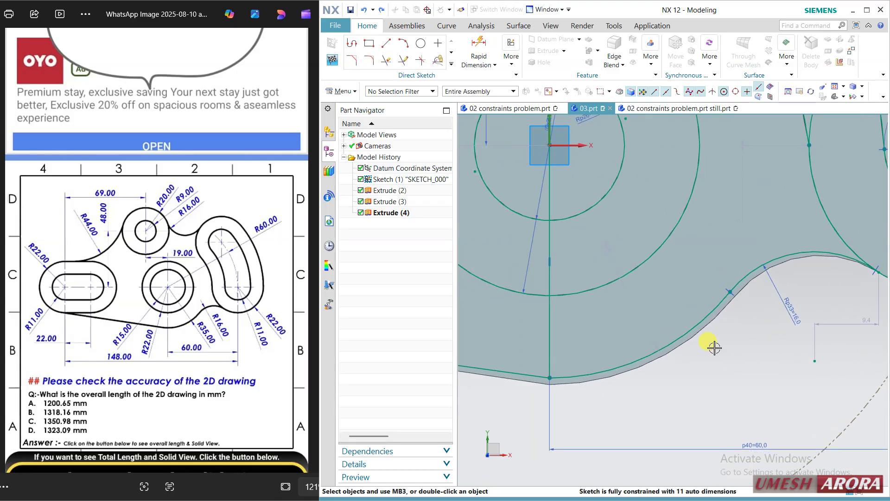
scroll(715, 348, down, 2)
scroll(616, 365, up, 3)
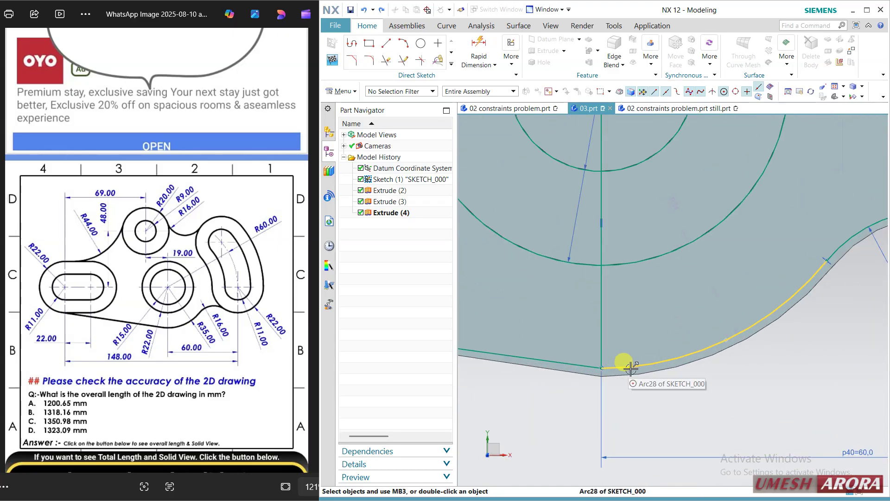
click(631, 368)
click(579, 365)
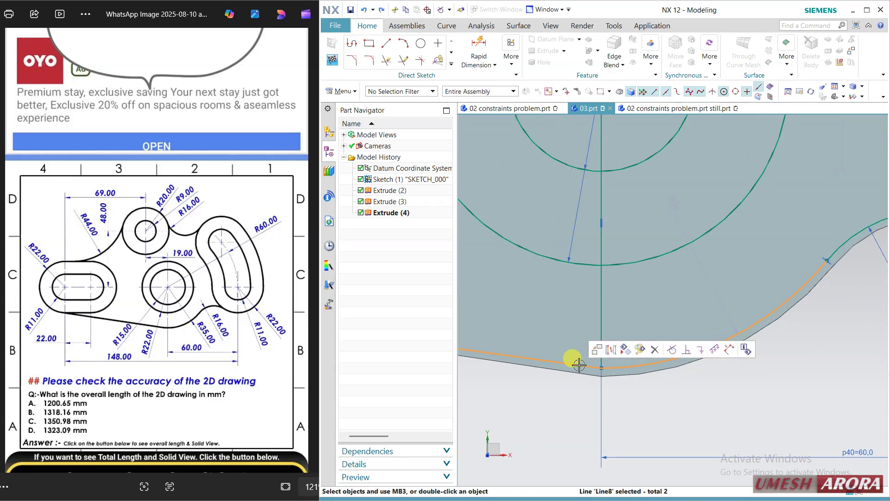
click(672, 350)
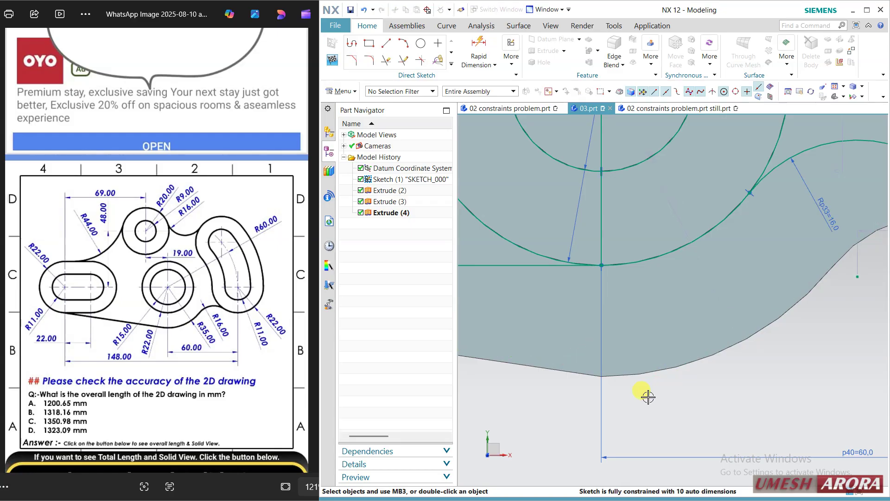
scroll(649, 395, down, 4)
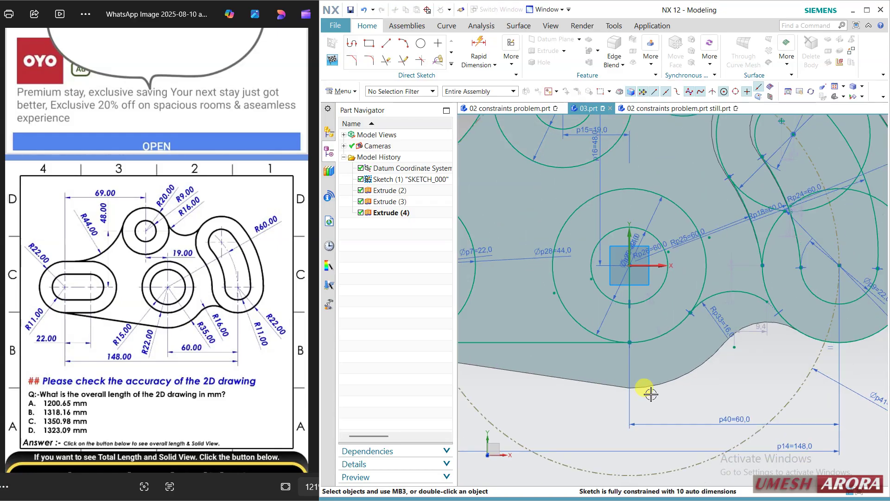
key(ctrl+z)
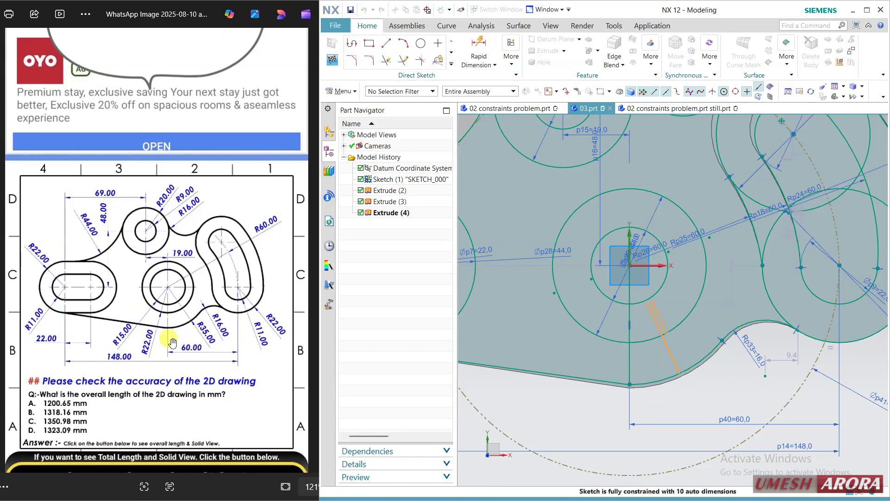
Set the radius of the bottom outline arc to 35 mm
text(35)
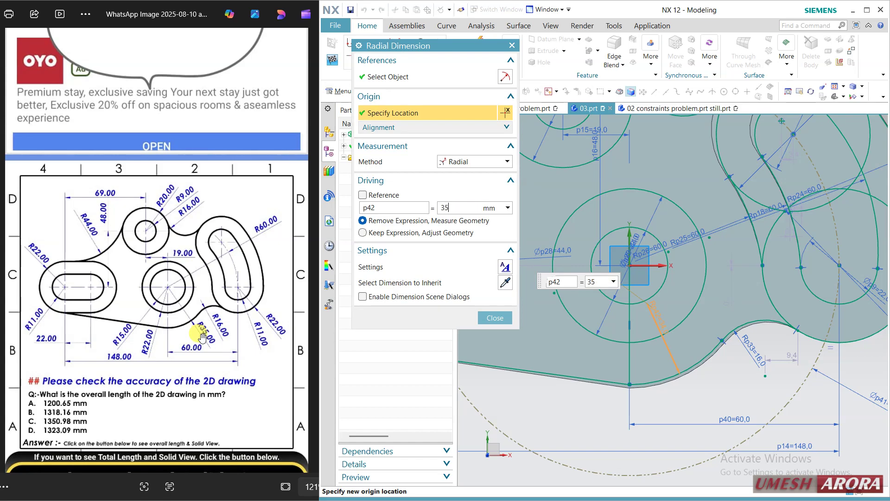
key(Return)
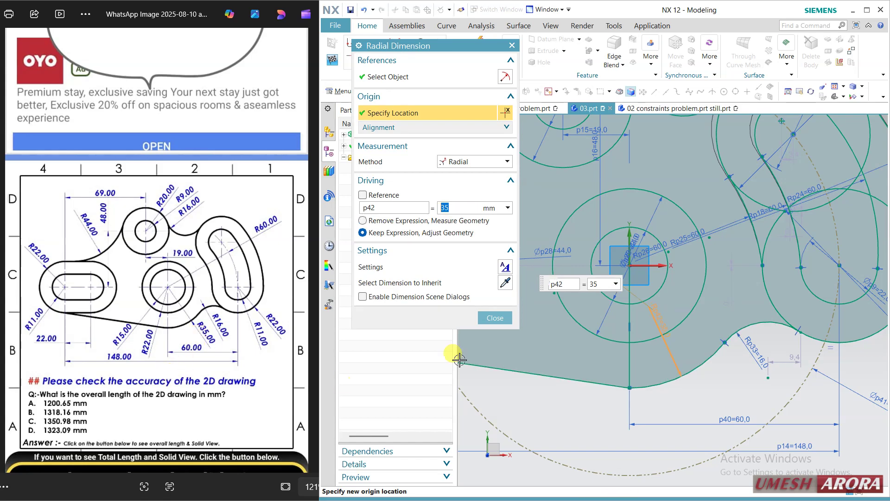
click(494, 319)
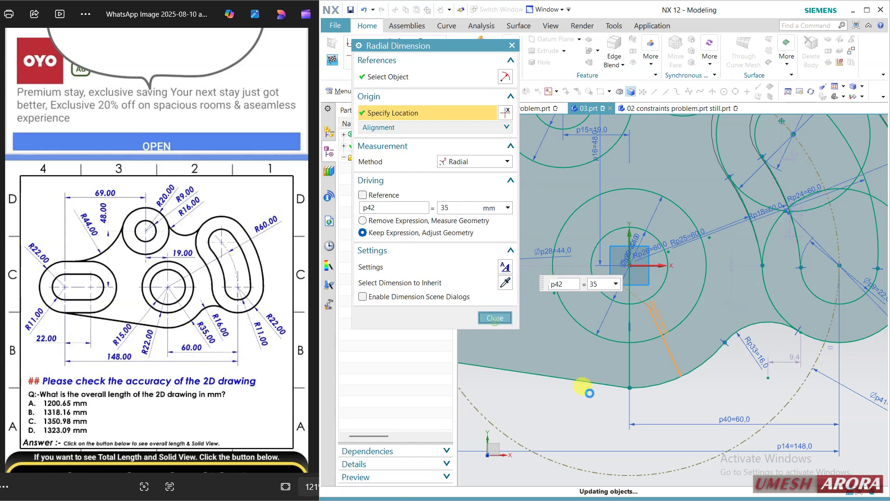
Make the lower outline line tangent to the R35 bottom arc and finish the sketch
click(658, 385)
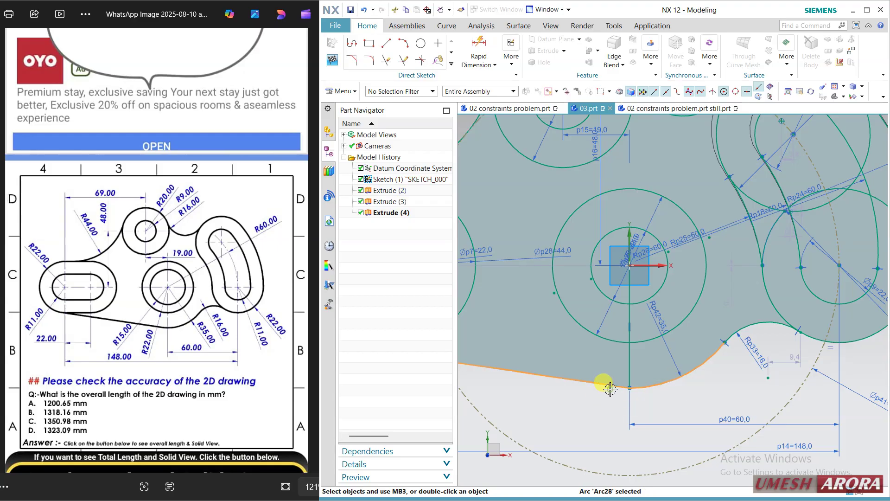
click(611, 389)
click(703, 374)
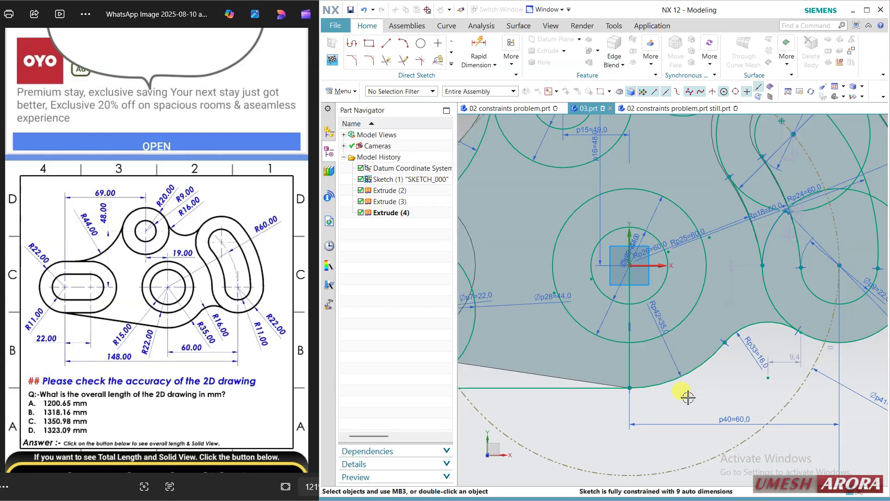
scroll(690, 392, down, 3)
scroll(718, 395, down, 1)
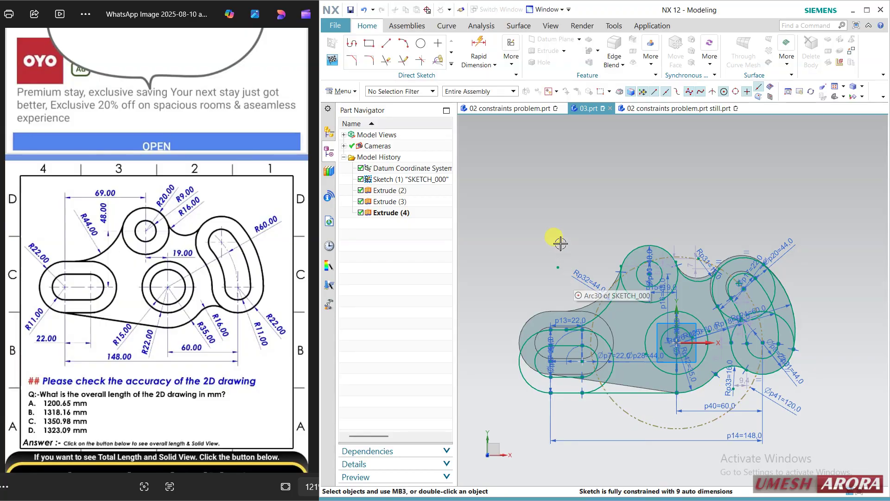
click(331, 61)
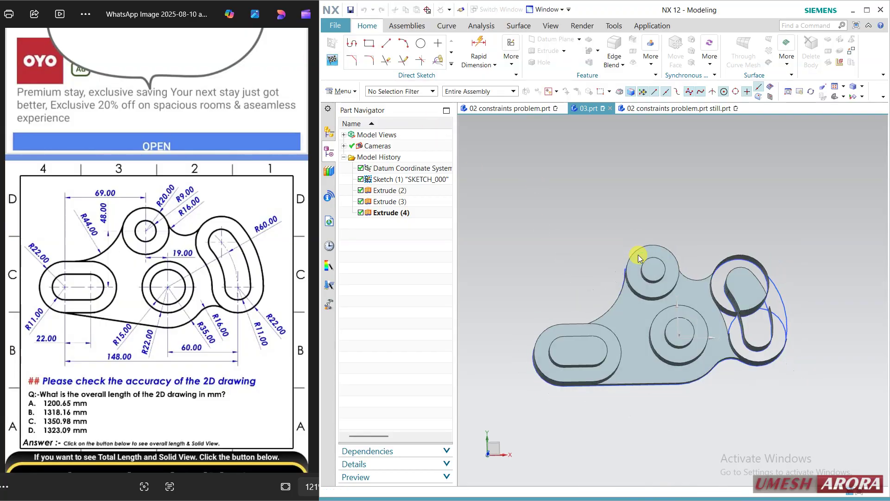
Suppress Extrude (4), Extrude (3) and Extrude (2), and reopen the sketch for editing
click(361, 213)
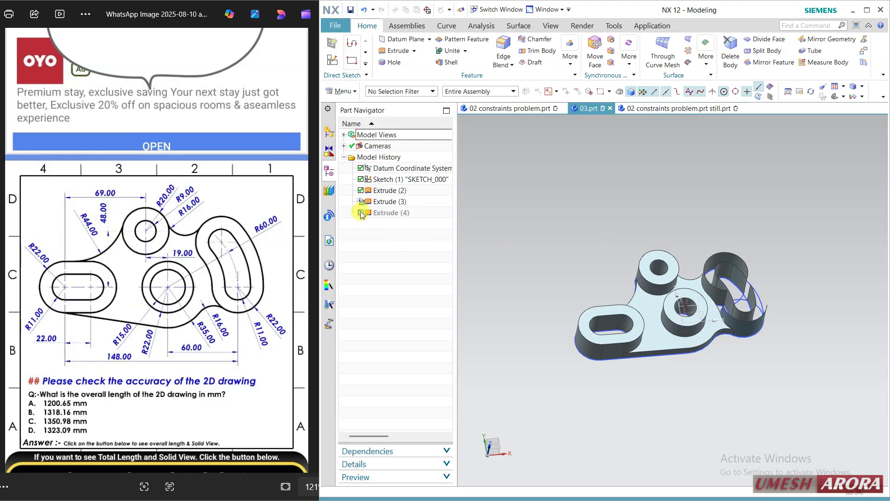
click(361, 202)
click(360, 190)
click(405, 180)
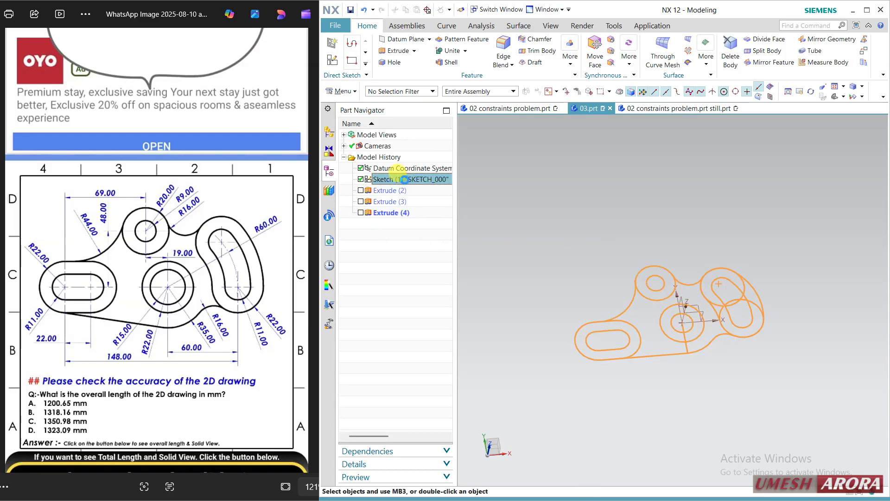
double_click(737, 311)
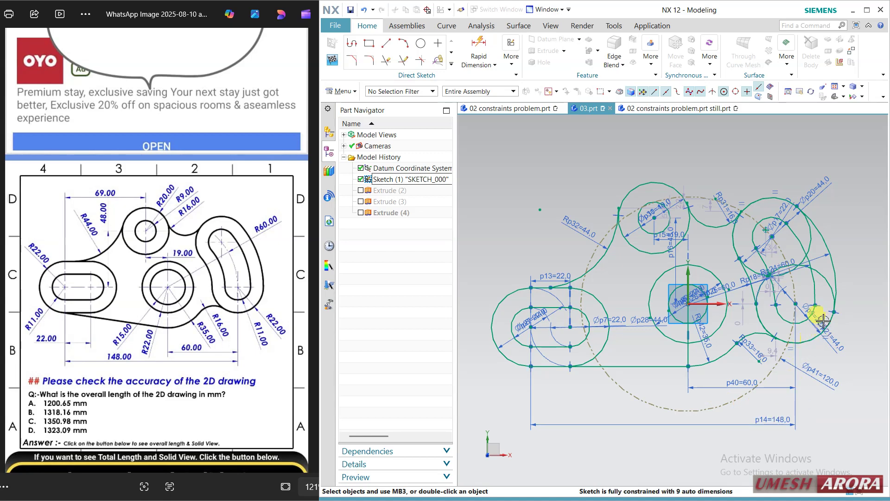
Make the inner outline arc around the curved slot tangent to the Ø44 arc at its lower end
scroll(741, 308, up, 4)
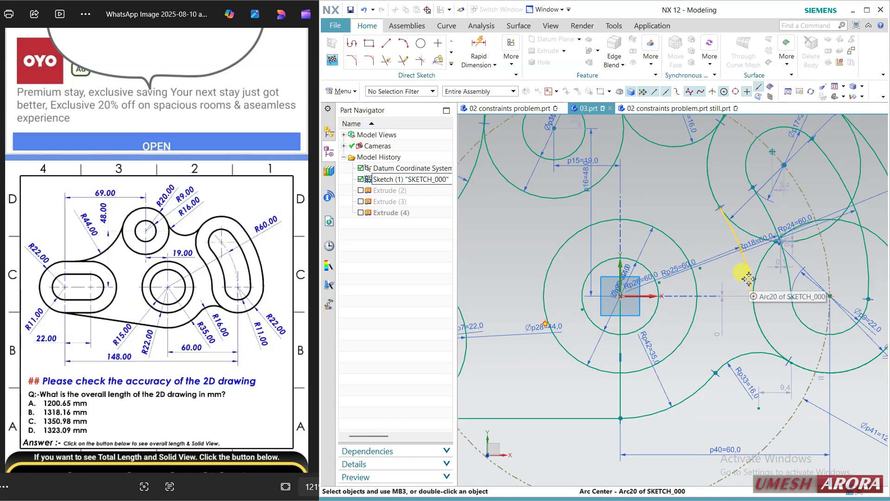
scroll(754, 301, up, 3)
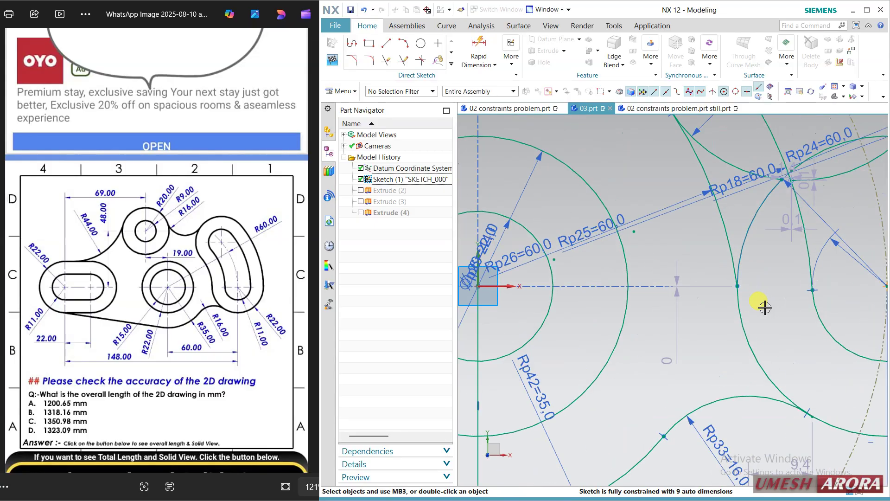
click(736, 301)
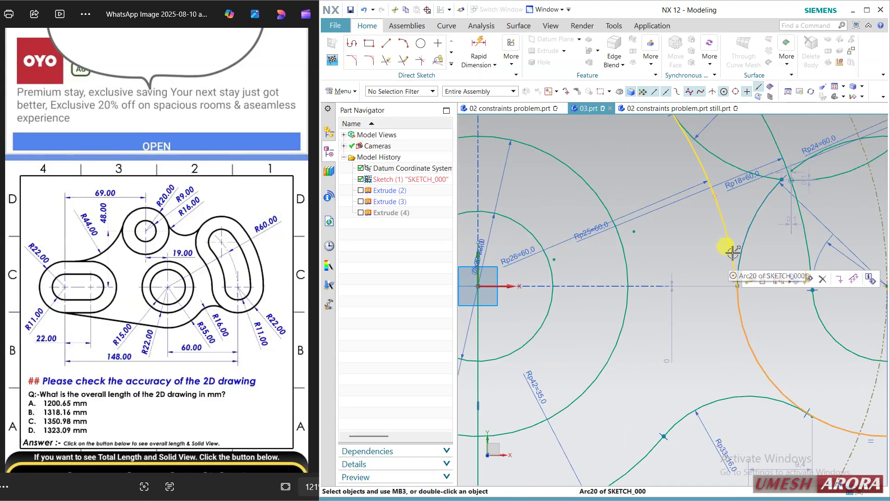
click(732, 253)
click(781, 222)
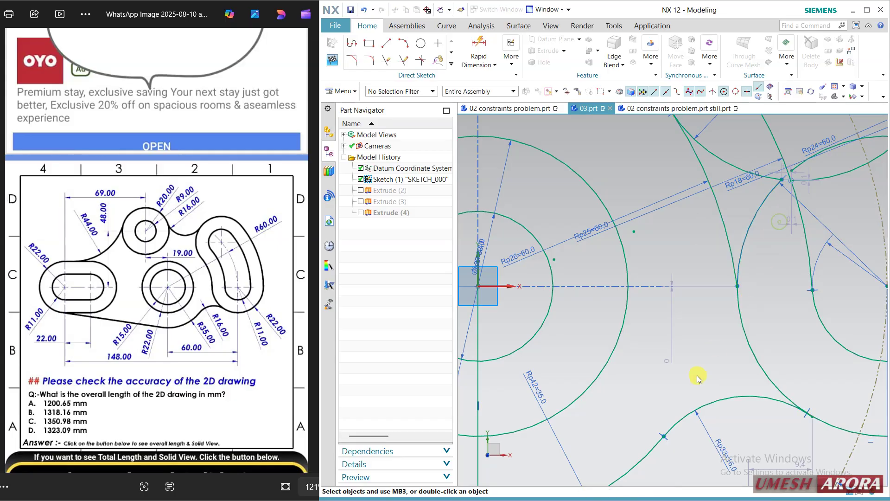
Quick Trim the parts of the two Ø44 circles that cross the inside of the curved slot's outline
scroll(707, 359, down, 4)
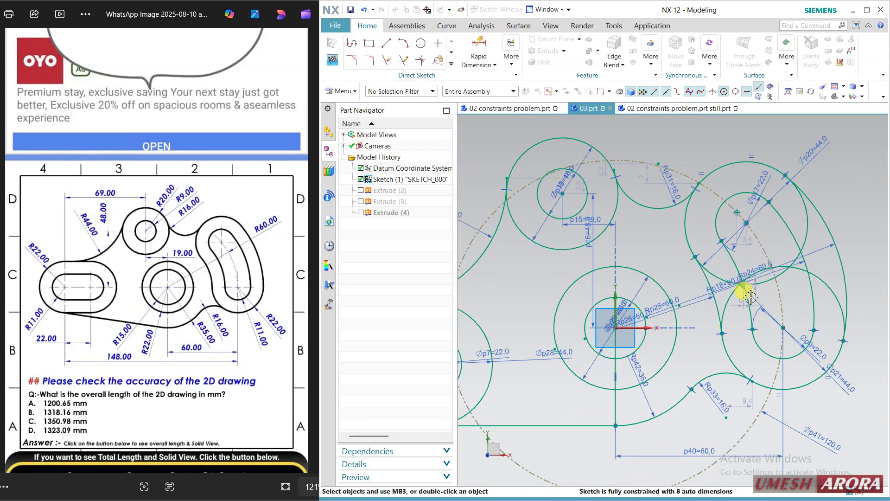
scroll(779, 279, up, 2)
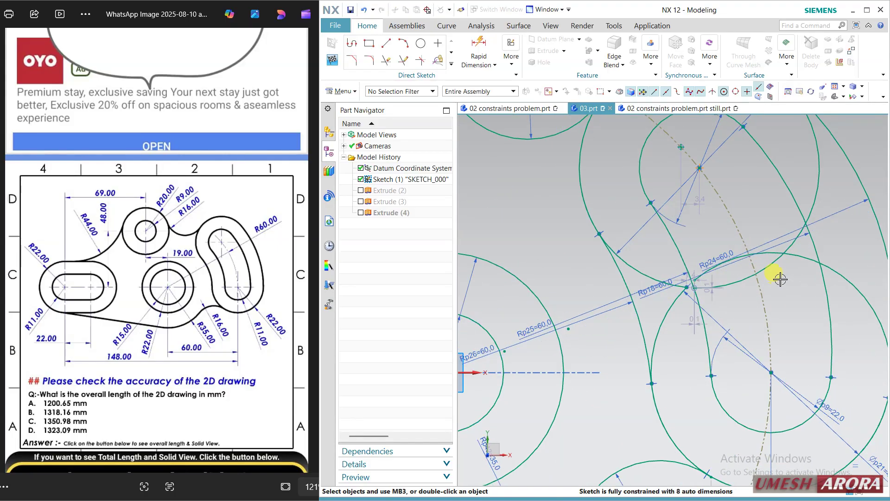
scroll(771, 273, up, 2)
click(386, 61)
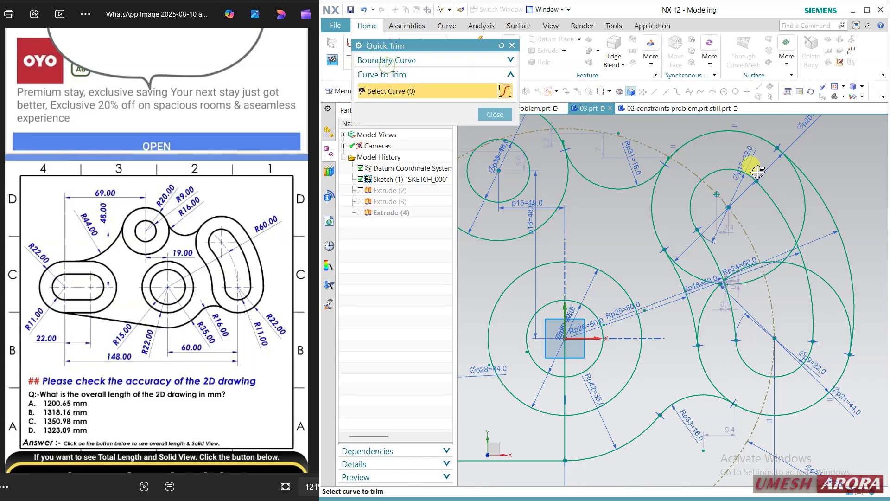
click(805, 192)
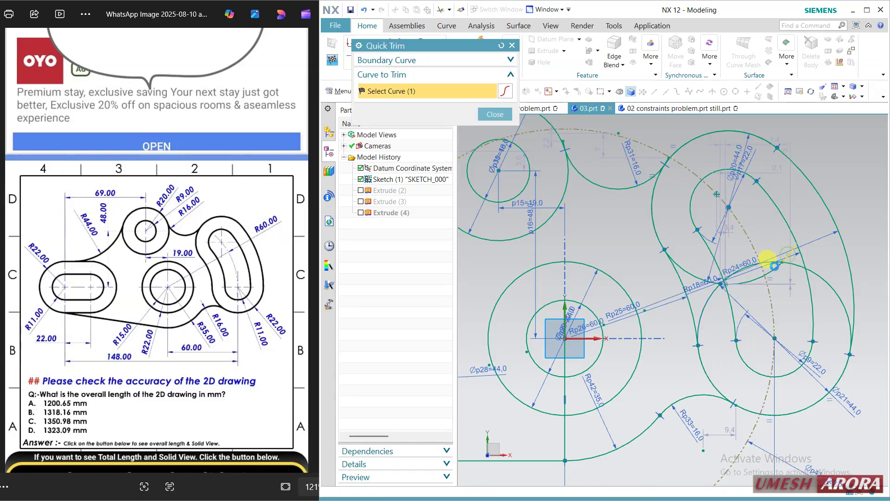
click(746, 281)
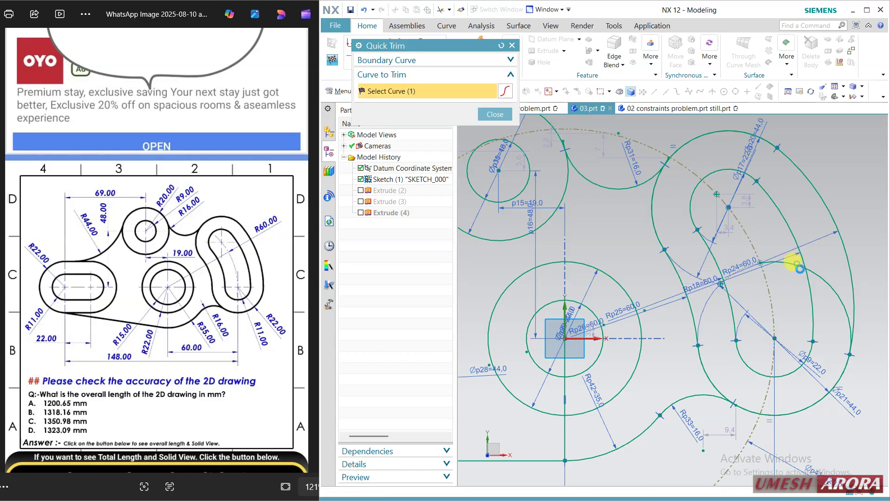
click(818, 278)
scroll(714, 284, up, 3)
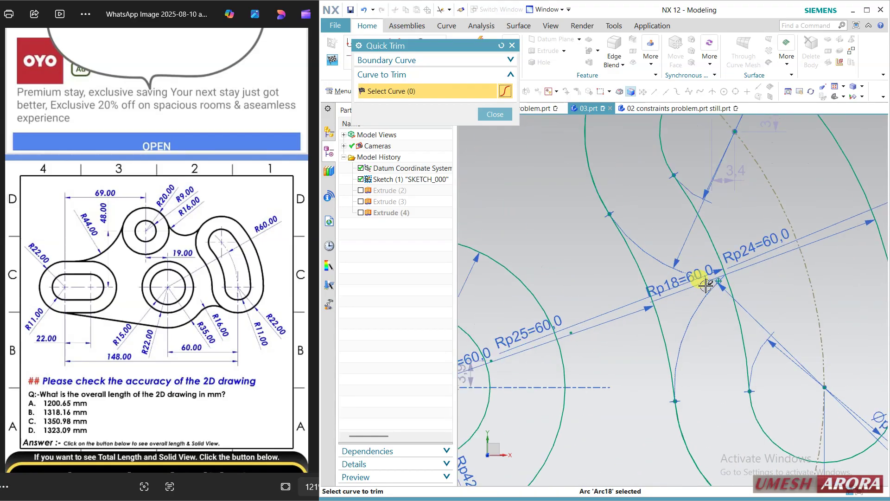
scroll(706, 286, up, 5)
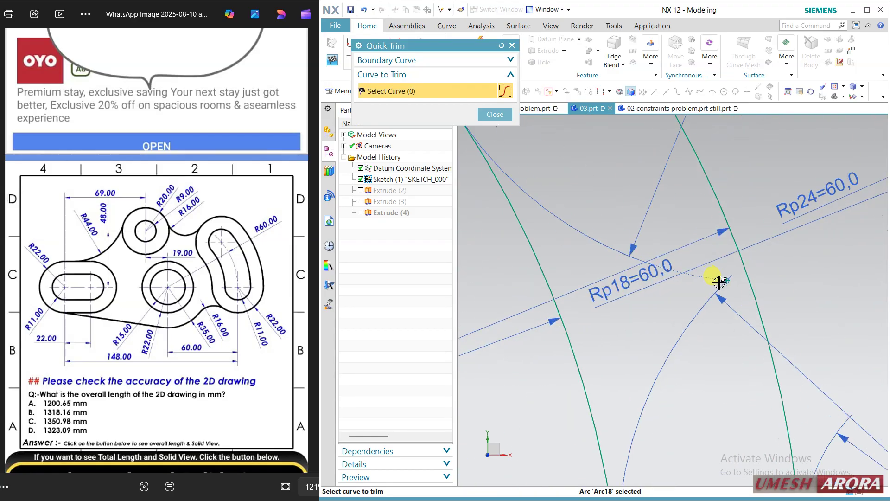
click(495, 114)
Delete the stray point where the Ø44 circles met and the one beside the slot's upper end centre
click(713, 299)
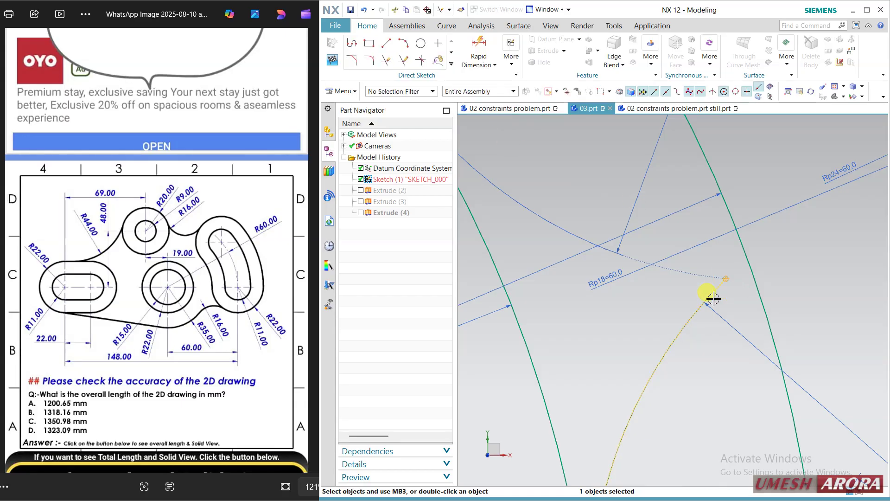
scroll(709, 304, down, 1)
scroll(709, 305, down, 4)
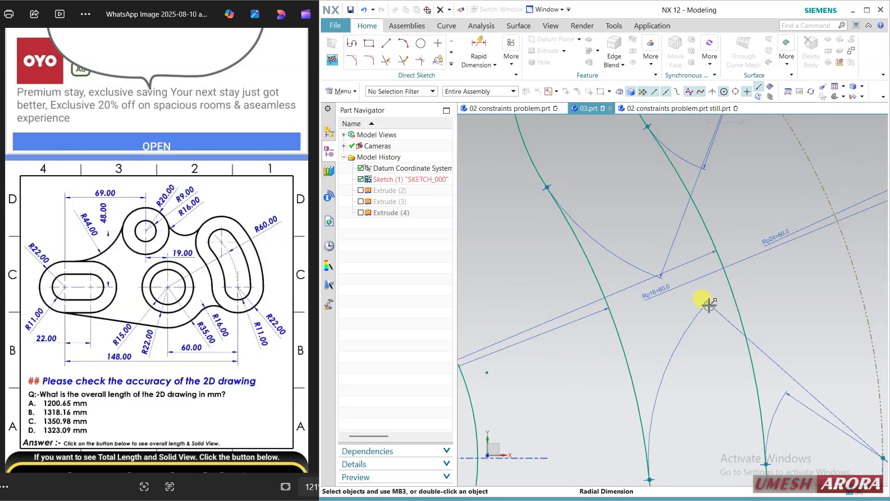
scroll(710, 305, up, 6)
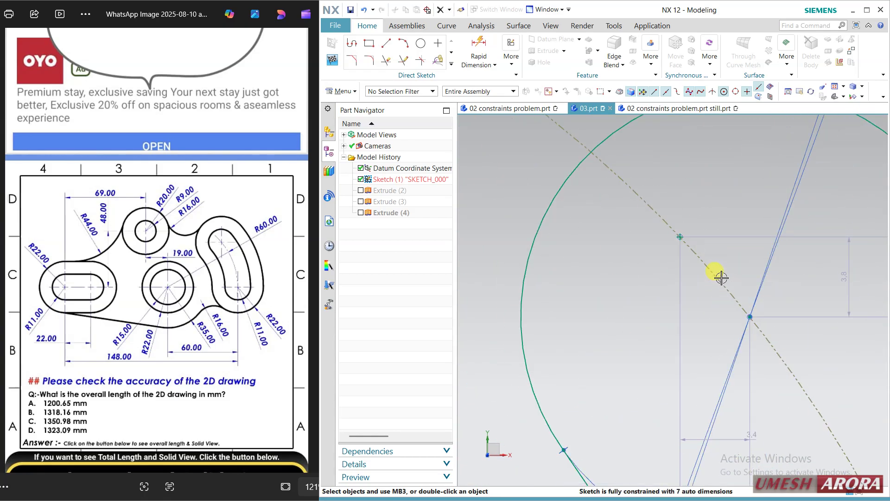
click(700, 223)
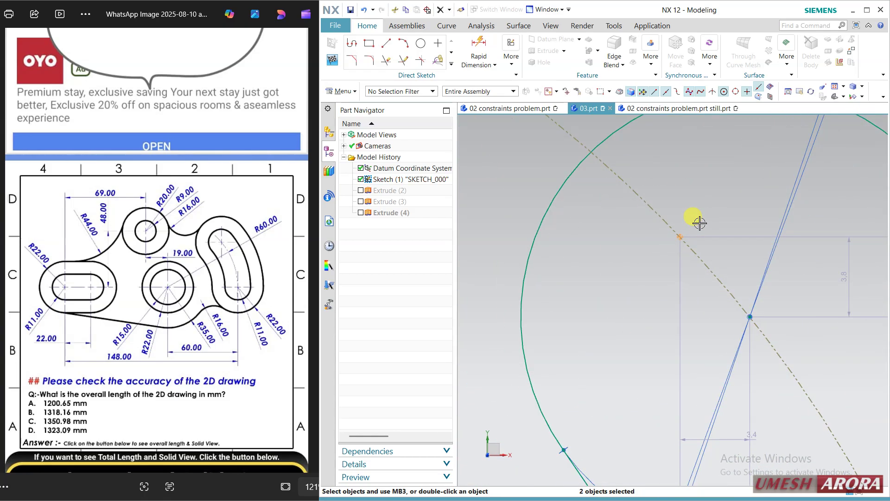
scroll(700, 223, down, 6)
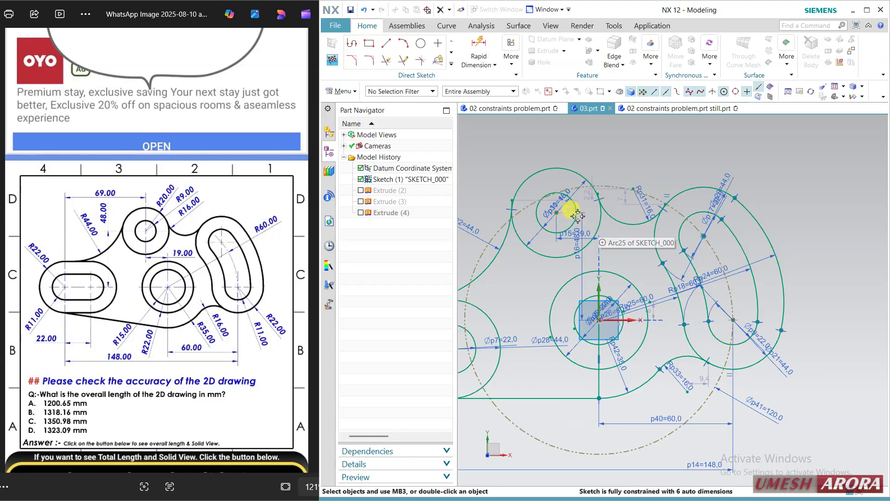
Quick Trim the overhanging ends of the upper R16 arc and the R44 arc beyond their tangent points
scroll(570, 207, up, 5)
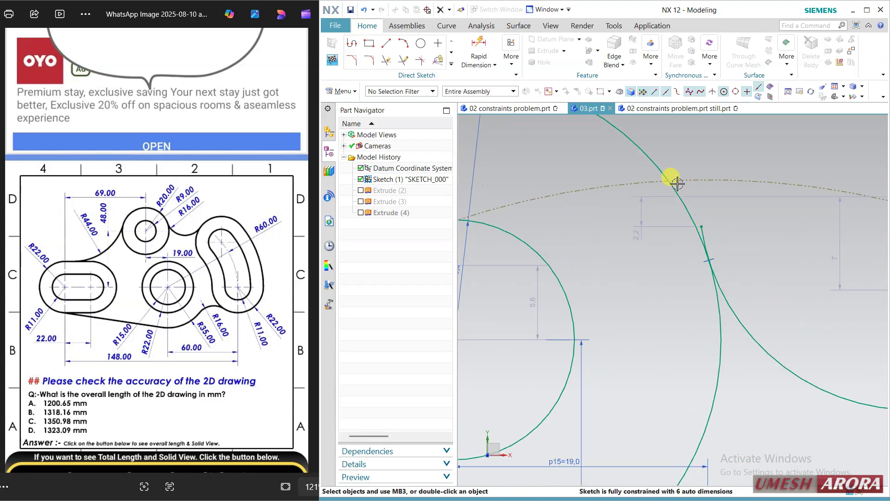
click(383, 60)
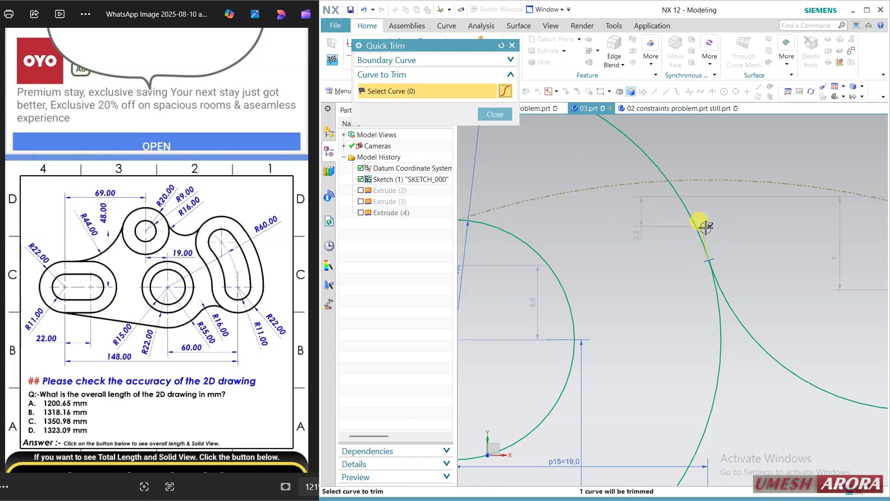
scroll(673, 295, down, 5)
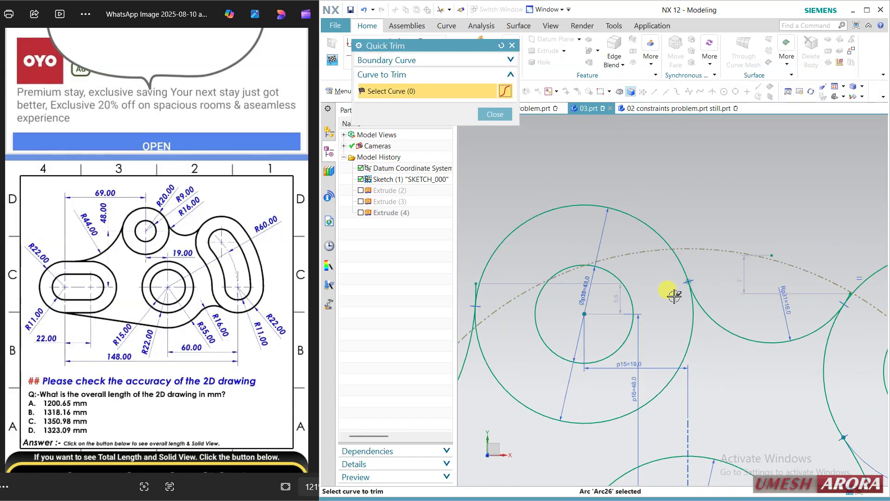
scroll(844, 292, up, 5)
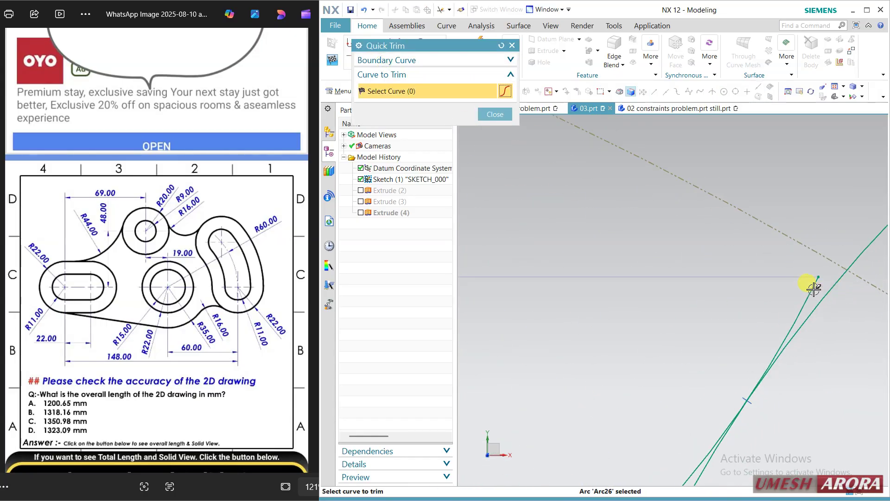
scroll(753, 288, down, 4)
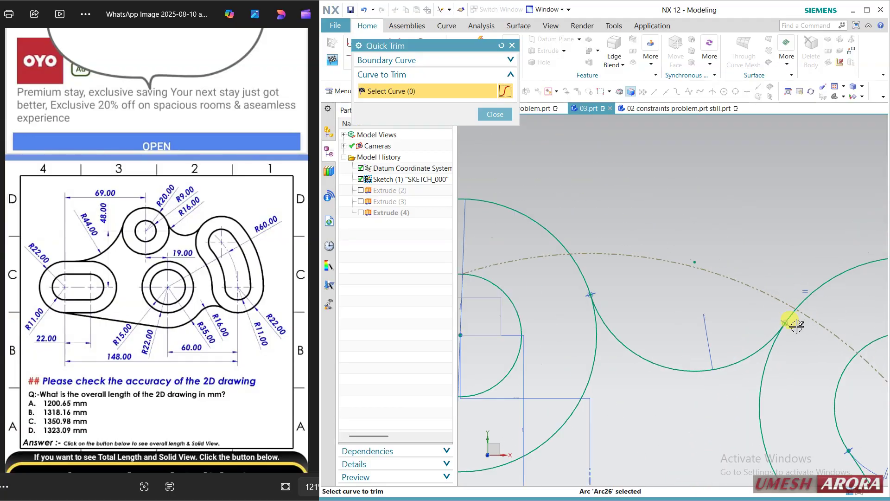
scroll(796, 326, down, 2)
scroll(552, 304, up, 5)
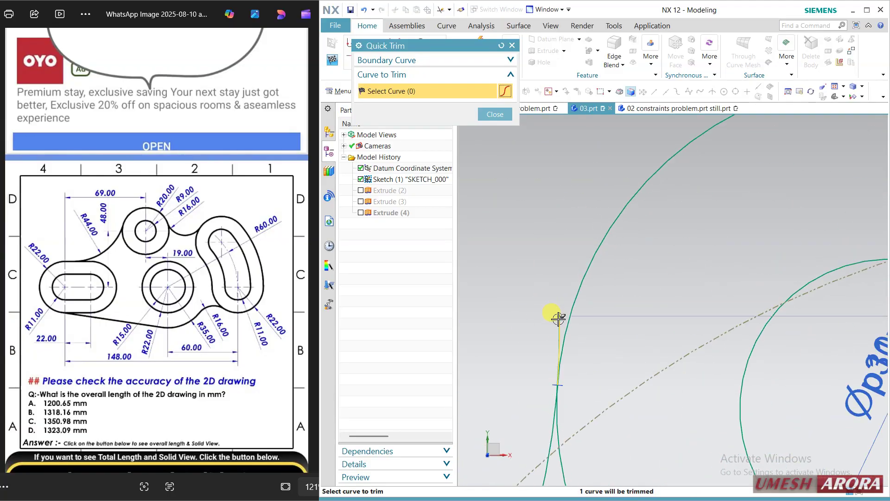
scroll(549, 281, down, 4)
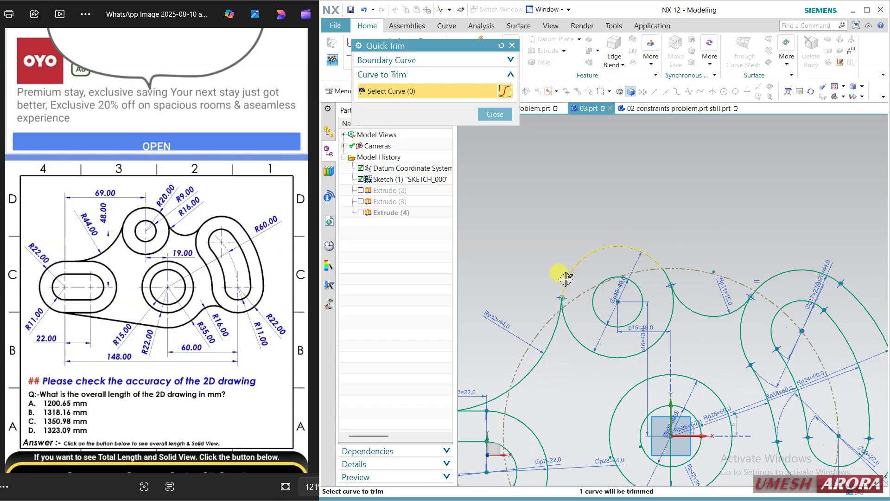
click(495, 114)
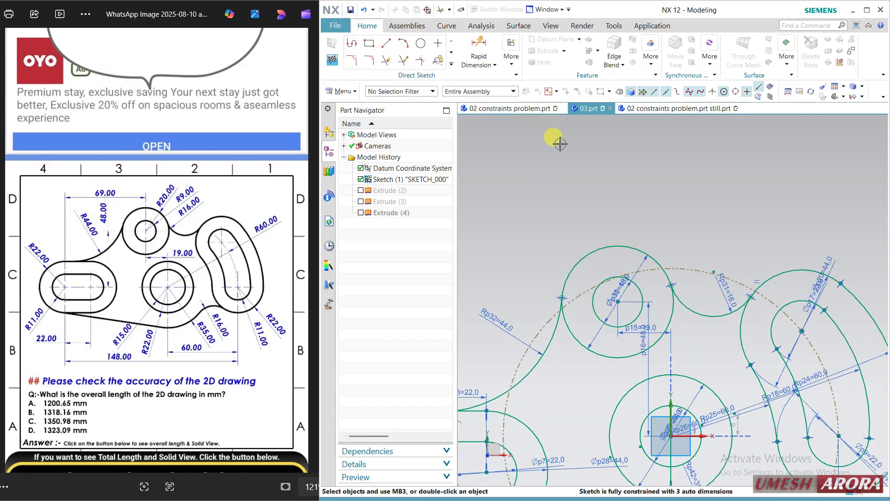
scroll(686, 298, down, 2)
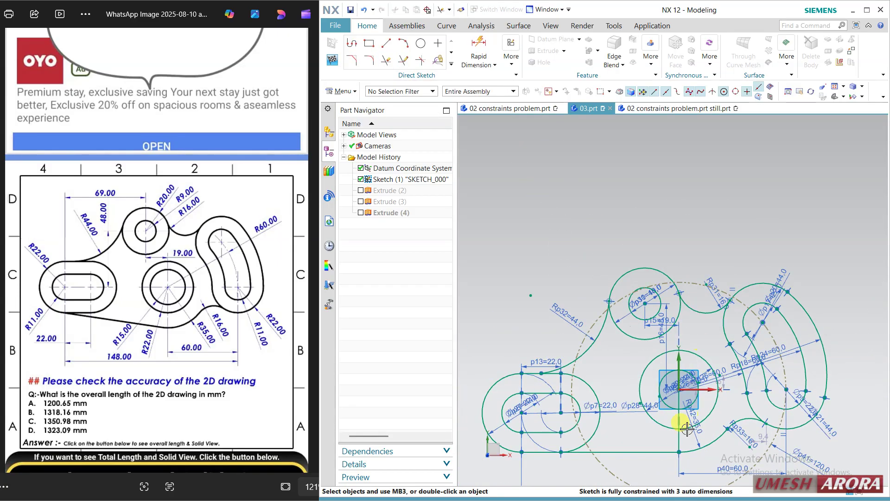
Apply a coincident constraint between the centre of the curved slot outline's outer R60 arc and the sketch origin
scroll(646, 414, down, 2)
scroll(544, 309, up, 2)
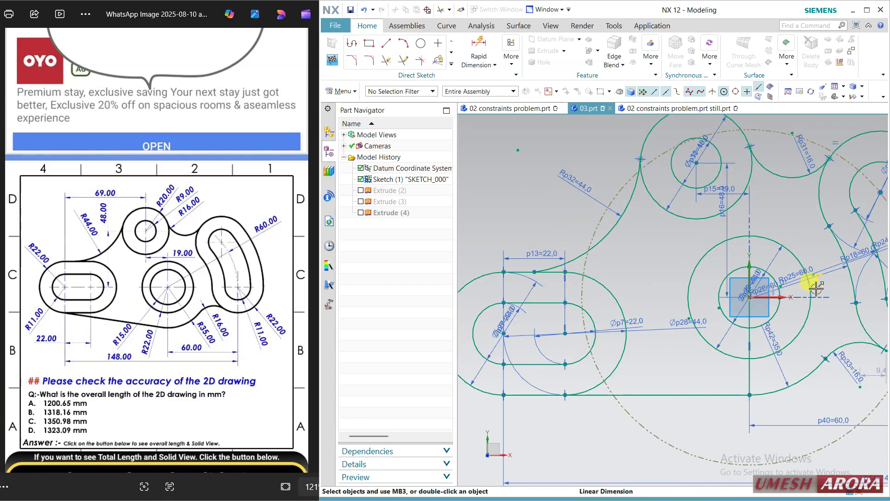
scroll(816, 288, up, 6)
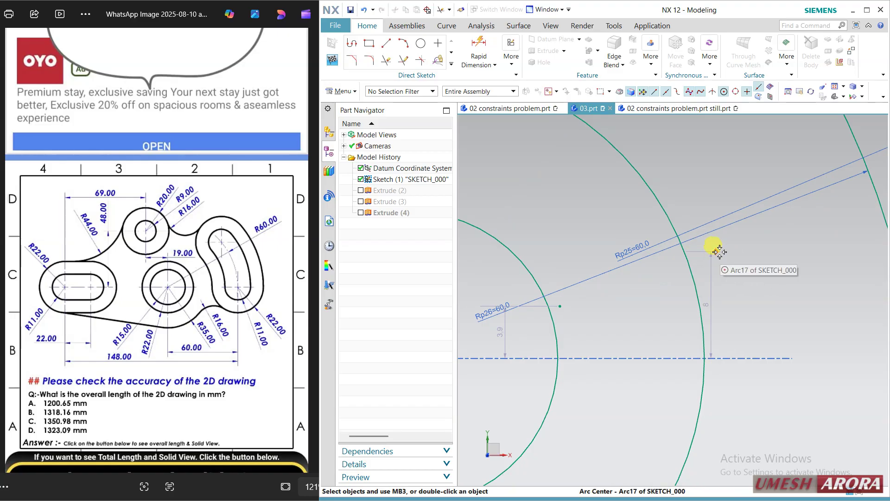
scroll(731, 260, down, 6)
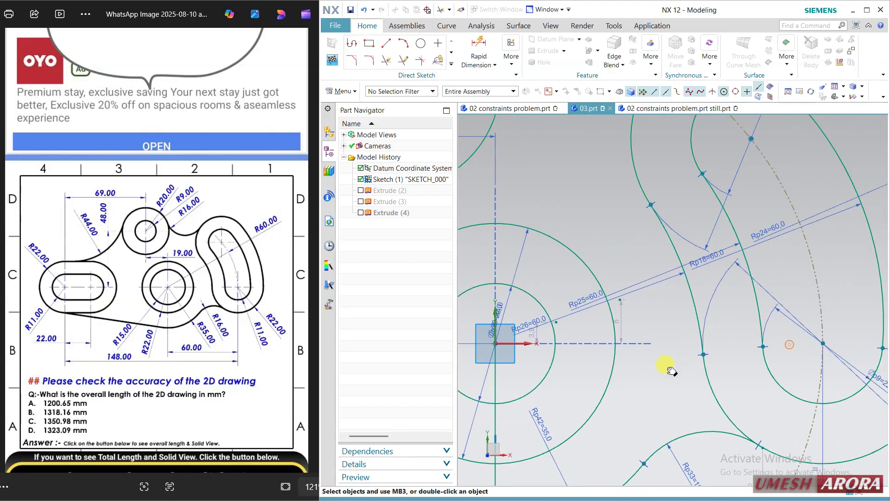
scroll(616, 328, down, 1)
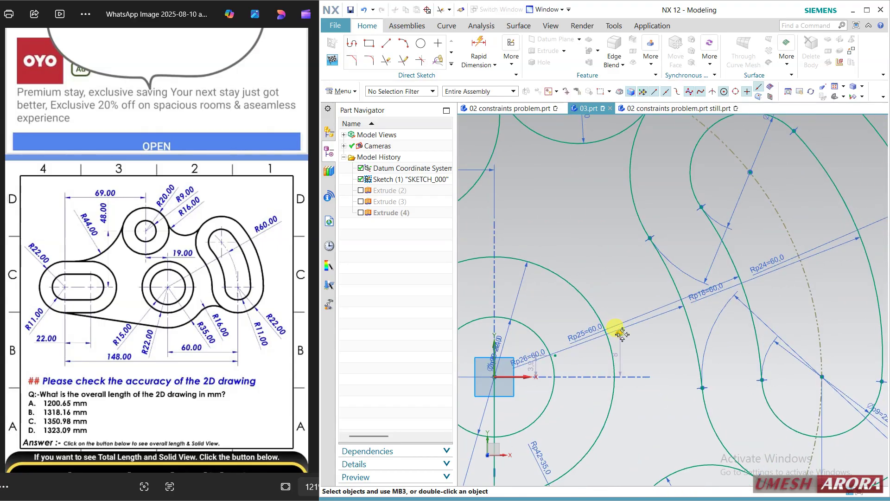
scroll(688, 379, down, 2)
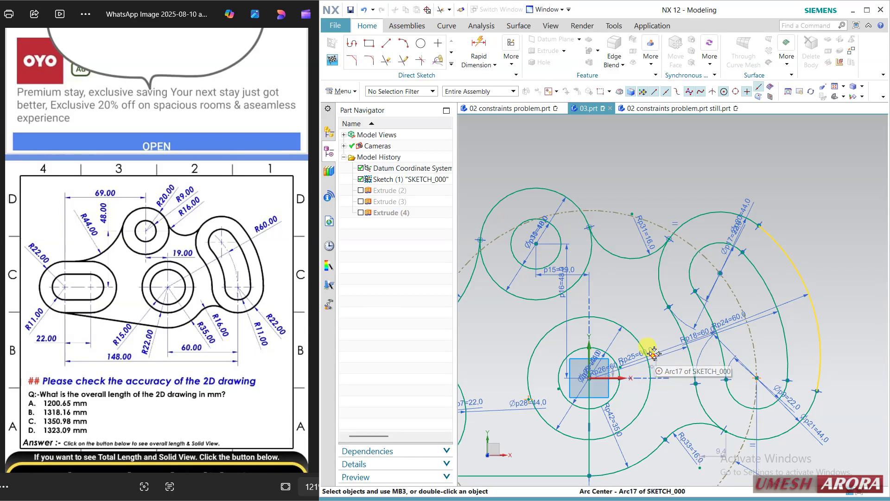
click(589, 378)
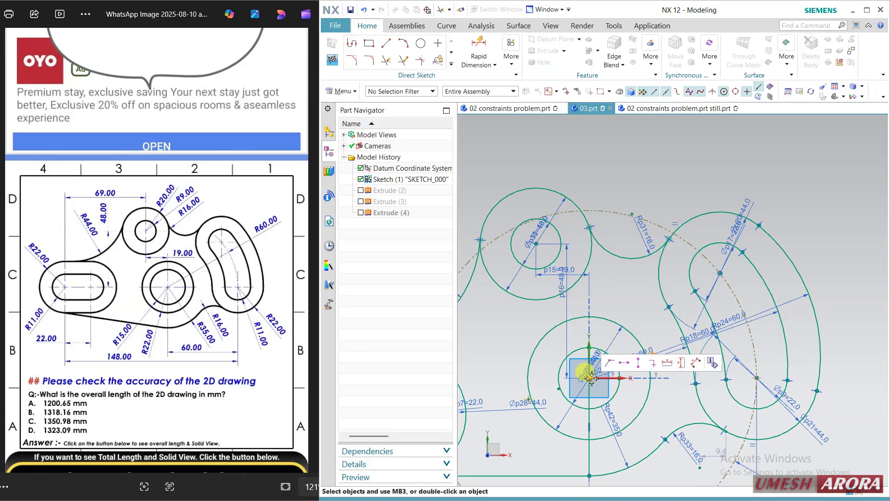
click(614, 362)
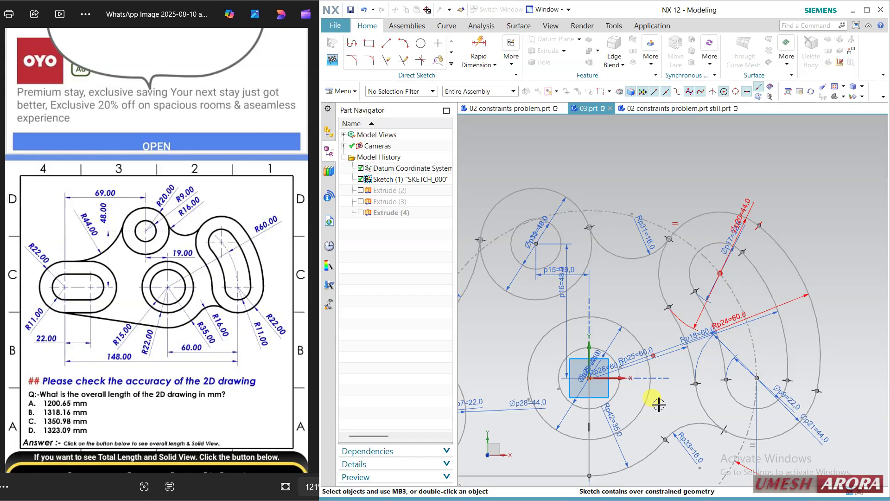
Undo the last over-constraining change and set the height of the arc centre at Rp26 above the horizontal axis to 4 mm
key(ctrl+z)
scroll(661, 353, up, 3)
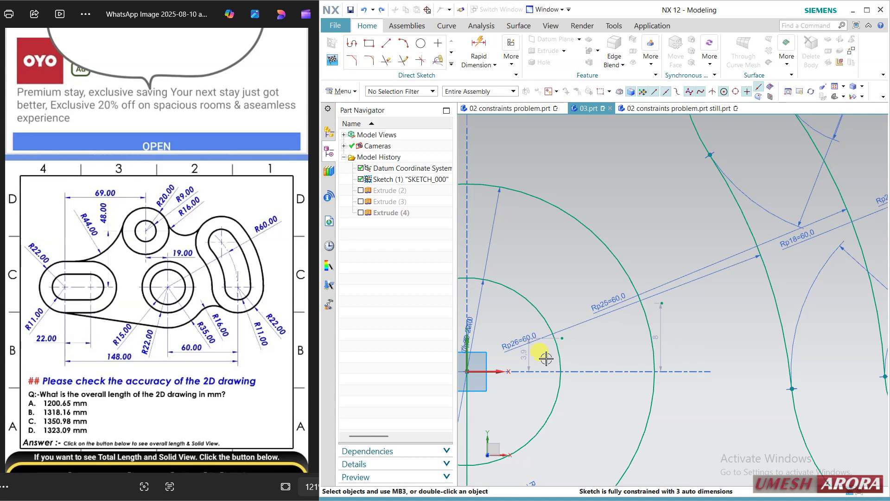
double_click(564, 355)
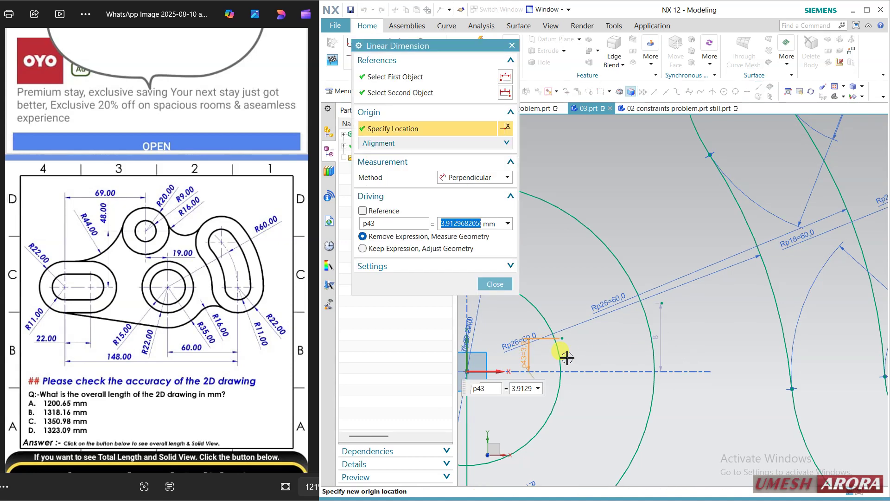
text(4)
key(Return)
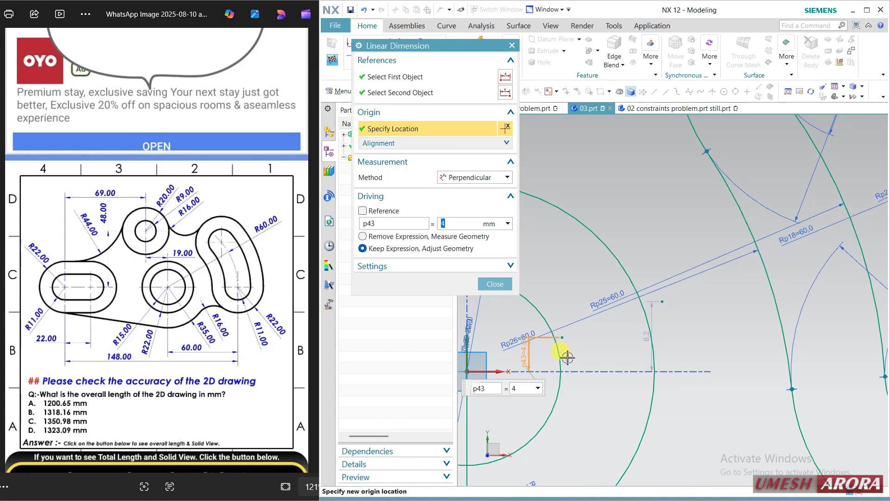
Try setting the height of the arc centre at Rp25 above the horizontal axis to 8 mm, and undo it
click(652, 323)
middle_click(666, 312)
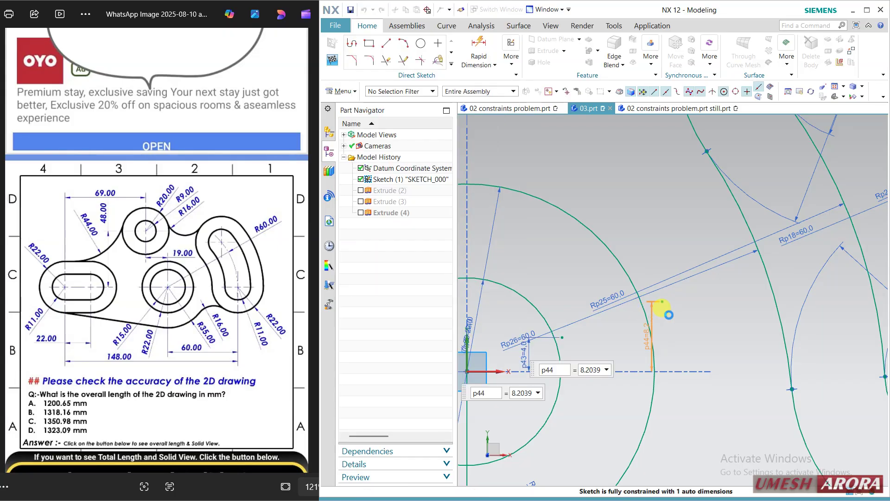
text(8)
key(Return)
click(612, 287)
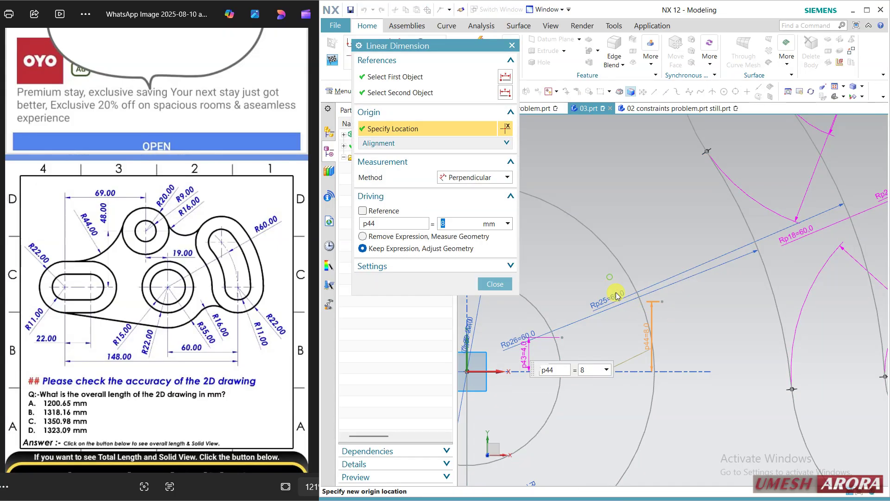
key(ctrl+z)
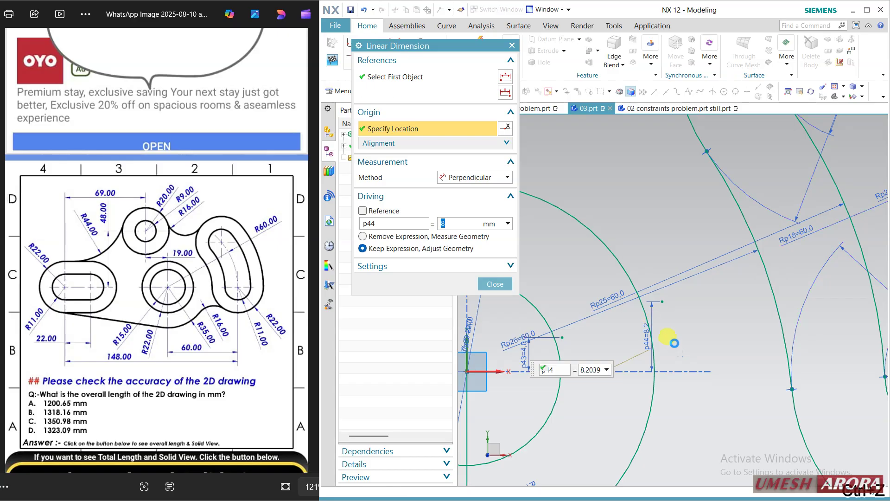
click(488, 291)
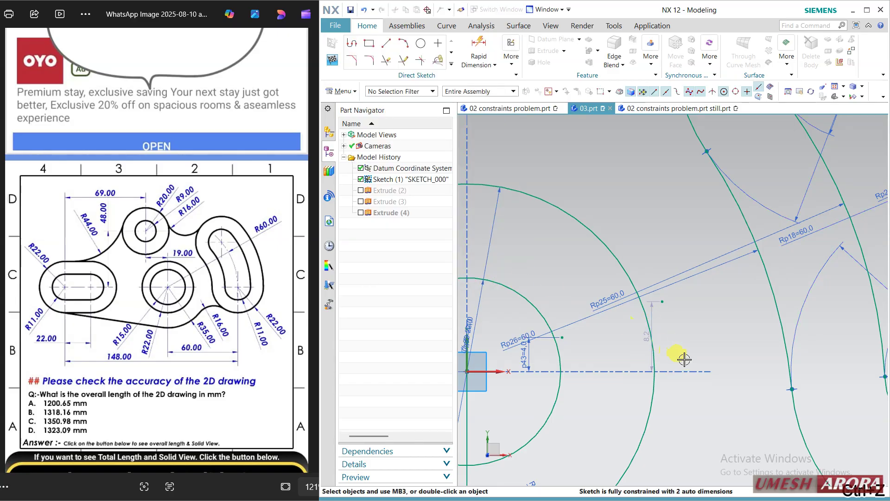
Trim the overhanging end of the R16 fillet arc beyond its junction with the curved slot's outer outline
scroll(682, 358, up, 5)
scroll(685, 359, up, 2)
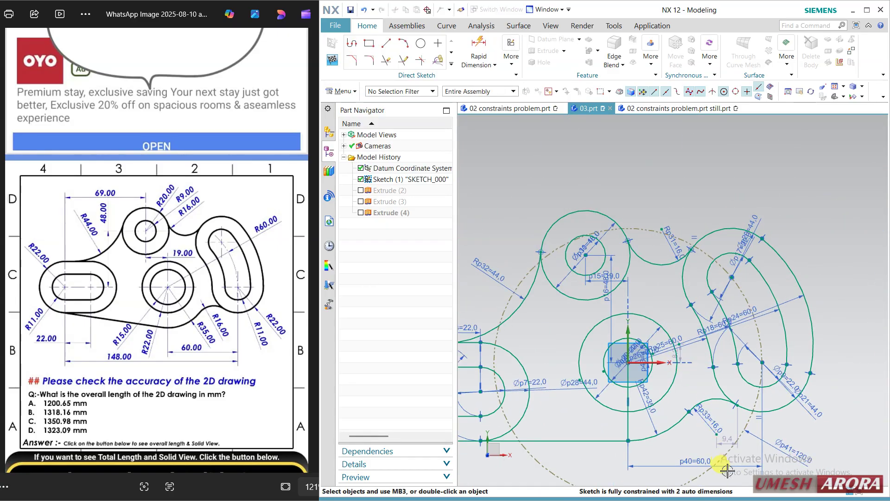
scroll(735, 427, down, 6)
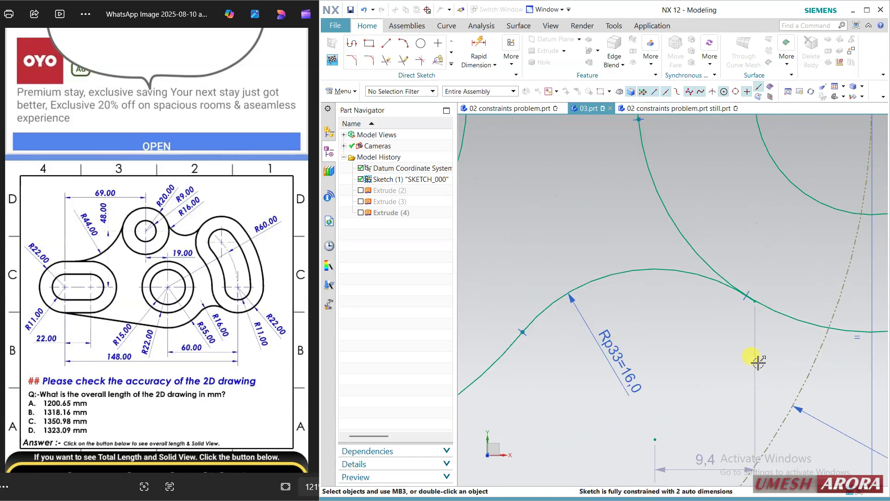
scroll(765, 283, down, 6)
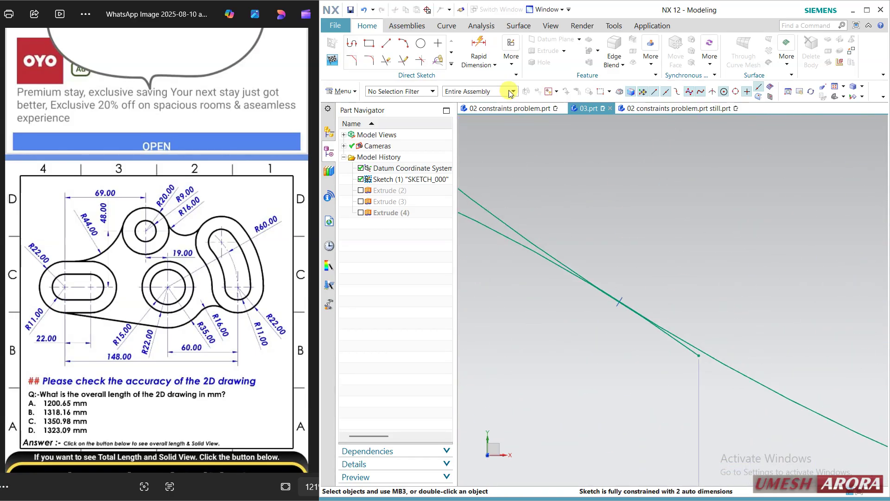
click(389, 64)
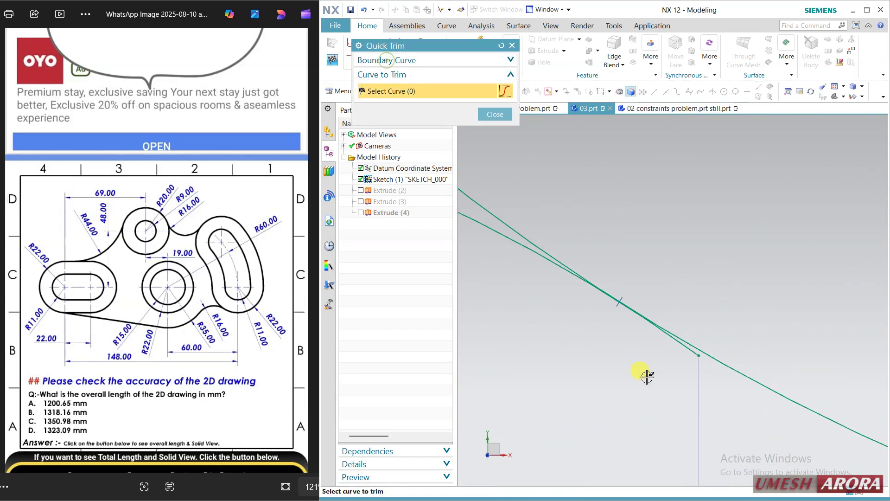
click(689, 349)
scroll(658, 386, up, 8)
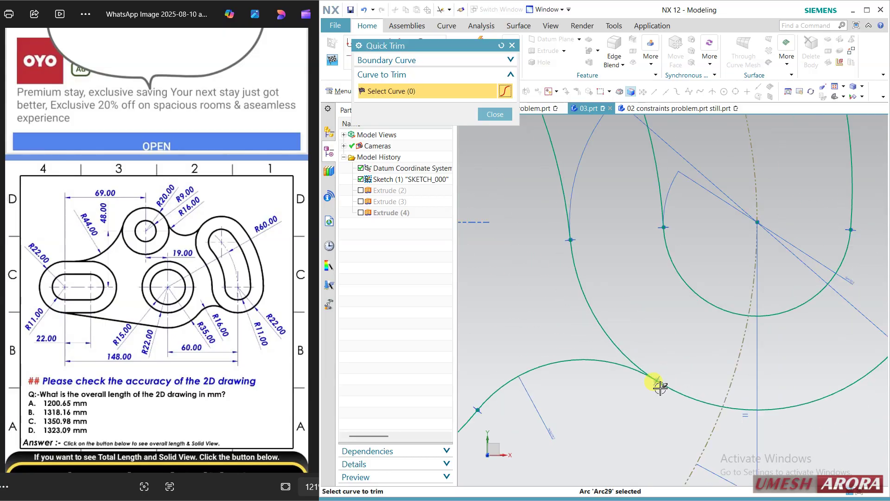
scroll(661, 388, up, 4)
middle_click(773, 397)
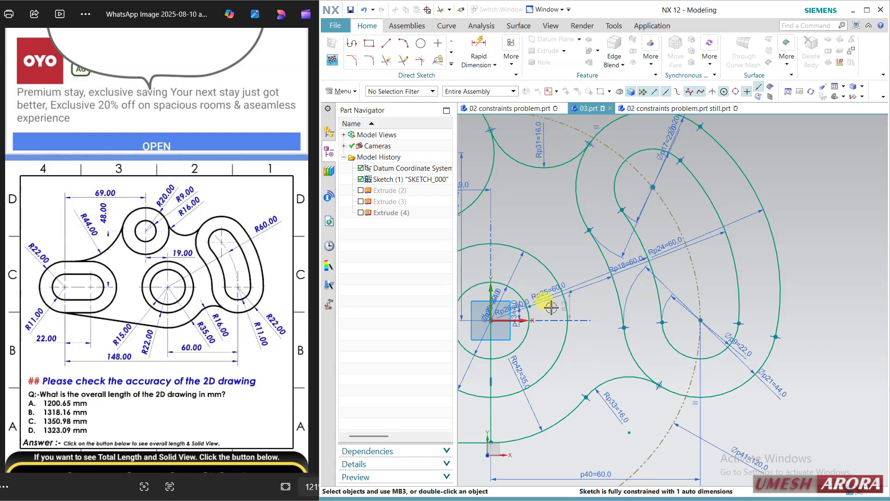
Turn the remaining automatic height dimension at the Rp25 arc centre into a driving dimension
click(567, 303)
scroll(570, 299, down, 3)
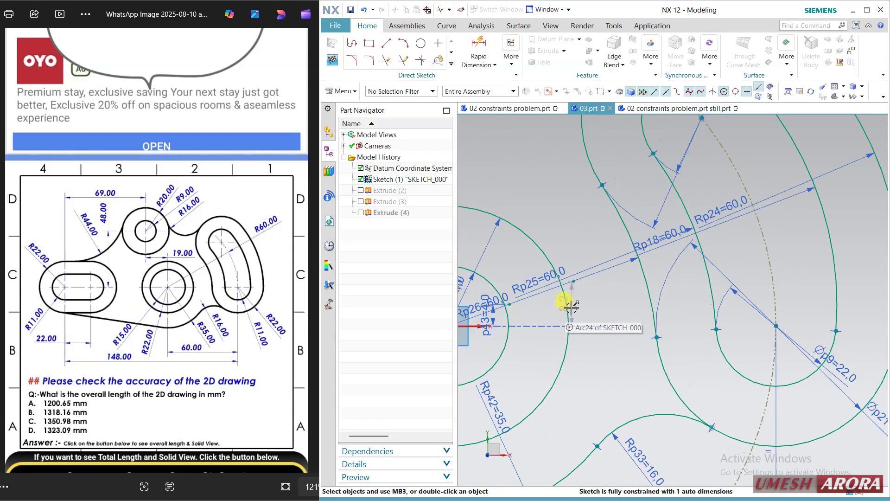
click(571, 289)
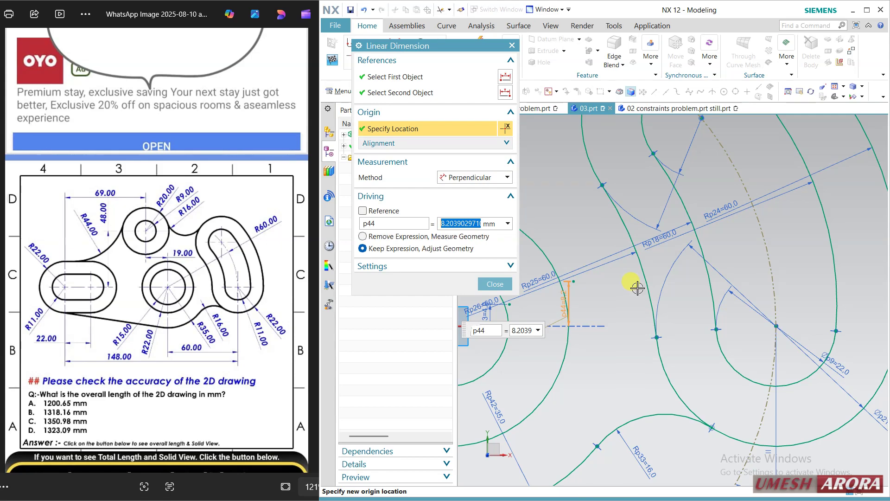
click(498, 279)
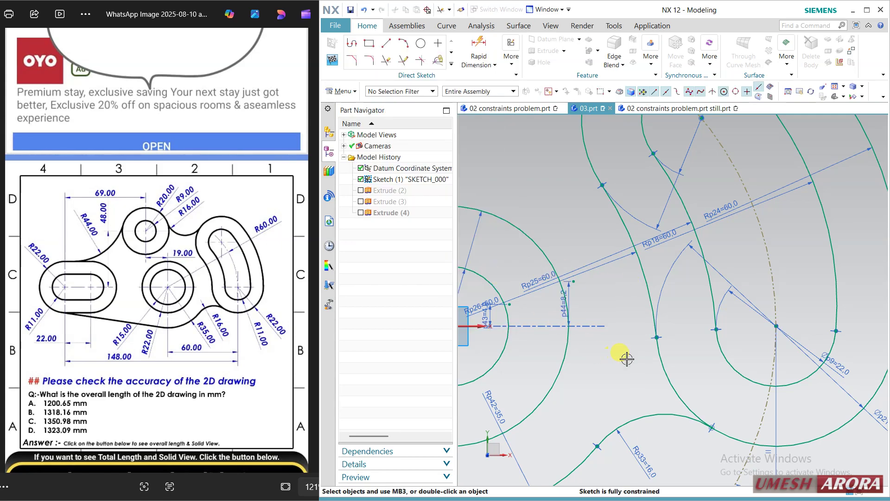
Fit the whole sketch in view and finish the sketch
scroll(626, 358, down, 5)
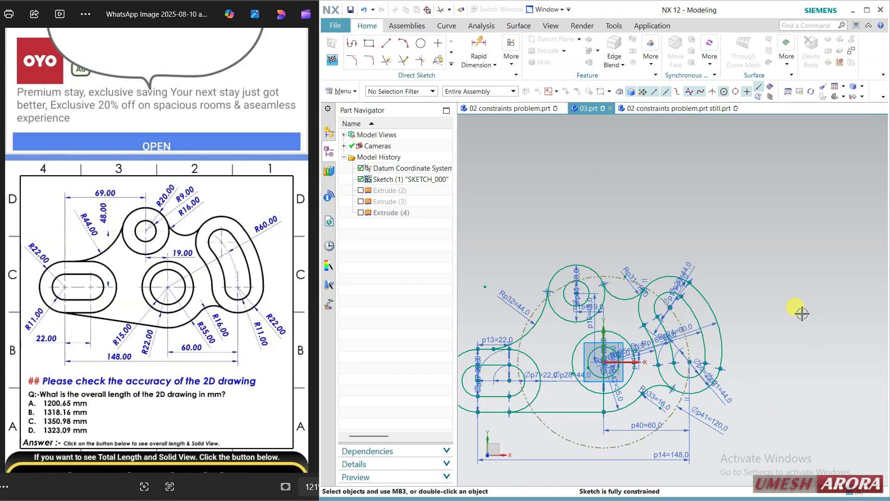
key(ctrl+f)
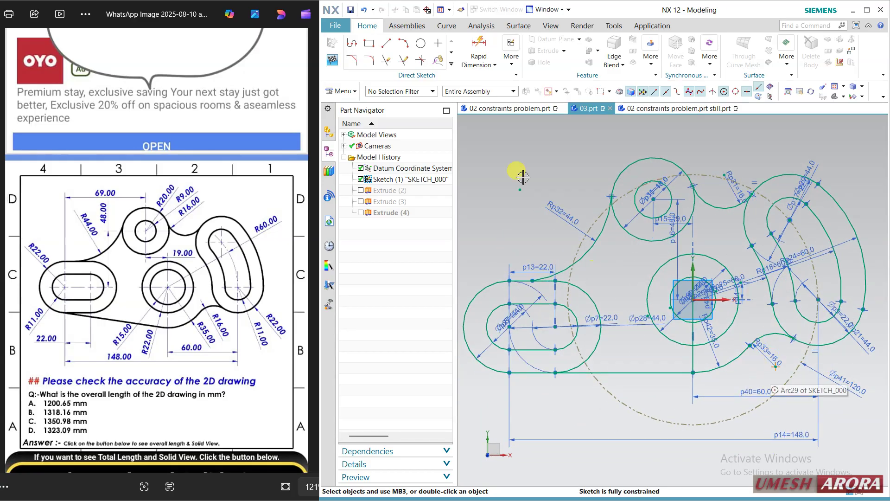
click(332, 59)
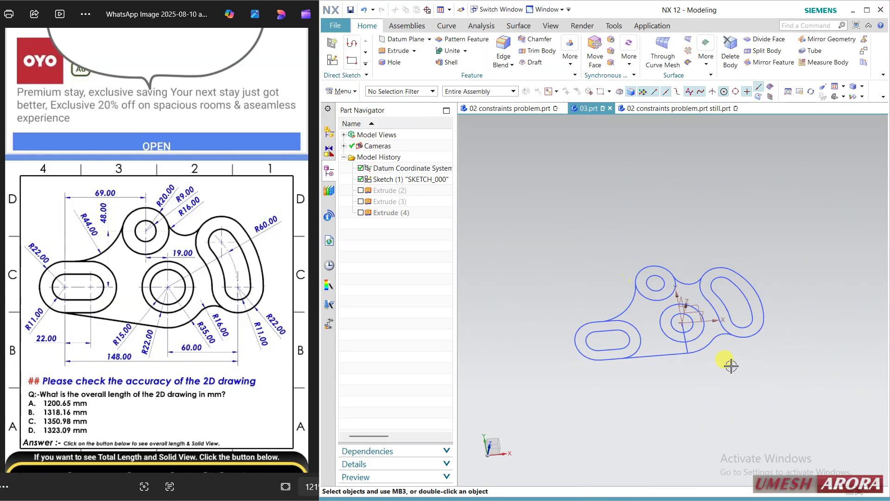
Unsuppress Extrude (2) and Extrude (3) to rebuild the solid plate with its raised bosses and slots
middle_drag(731, 366, 730, 362)
scroll(731, 361, up, 4)
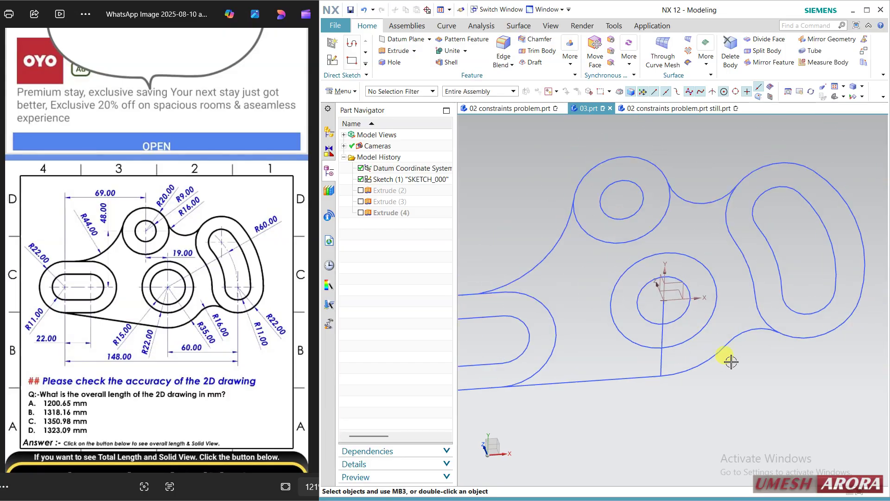
scroll(731, 361, down, 2)
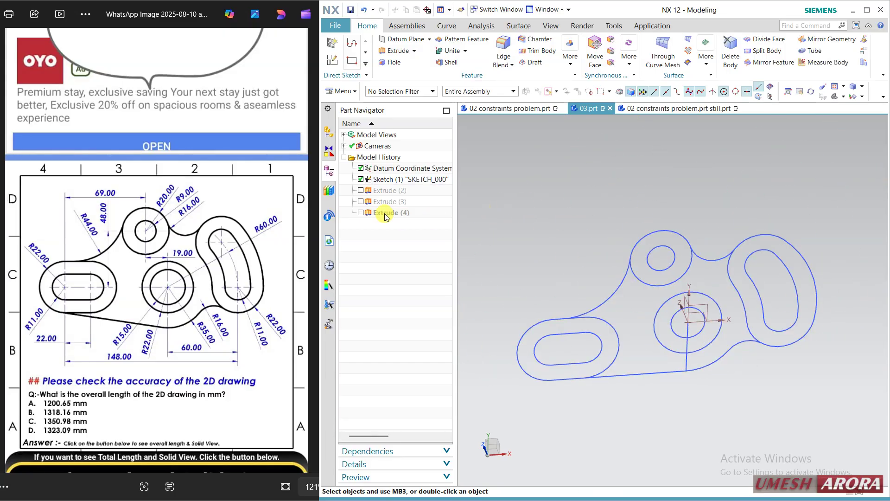
click(361, 190)
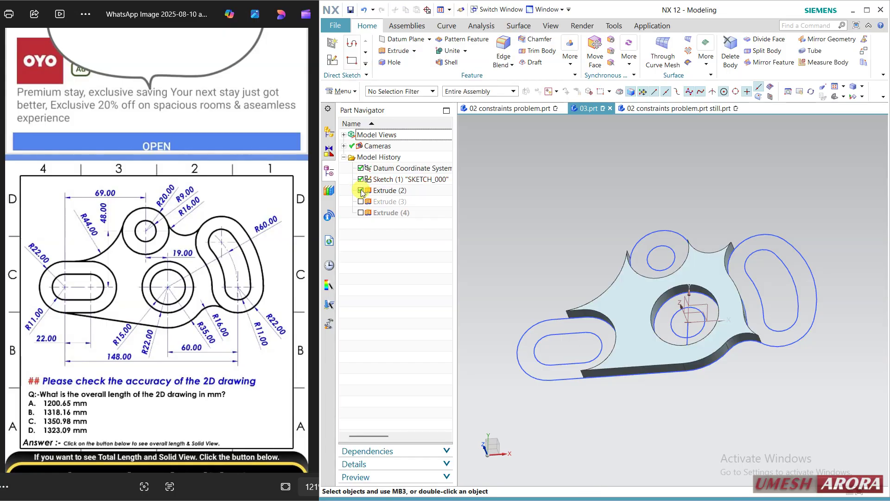
click(361, 202)
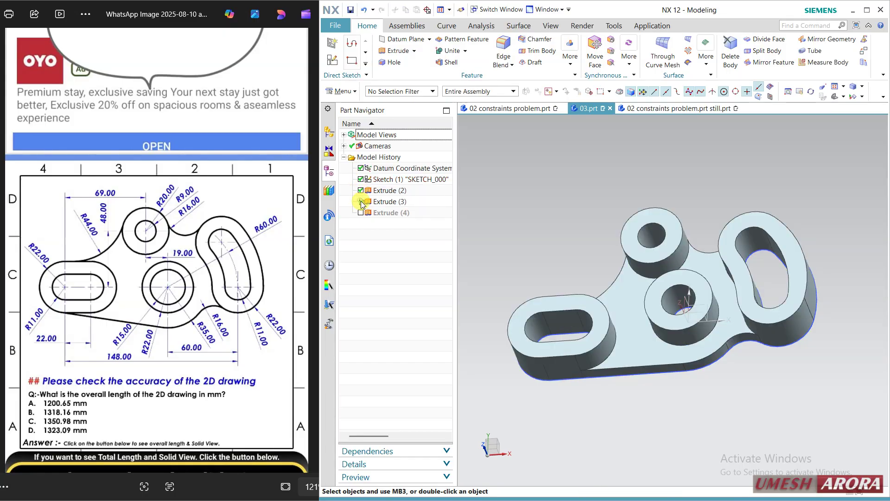
middle_drag(618, 277, 636, 281)
scroll(723, 314, up, 1)
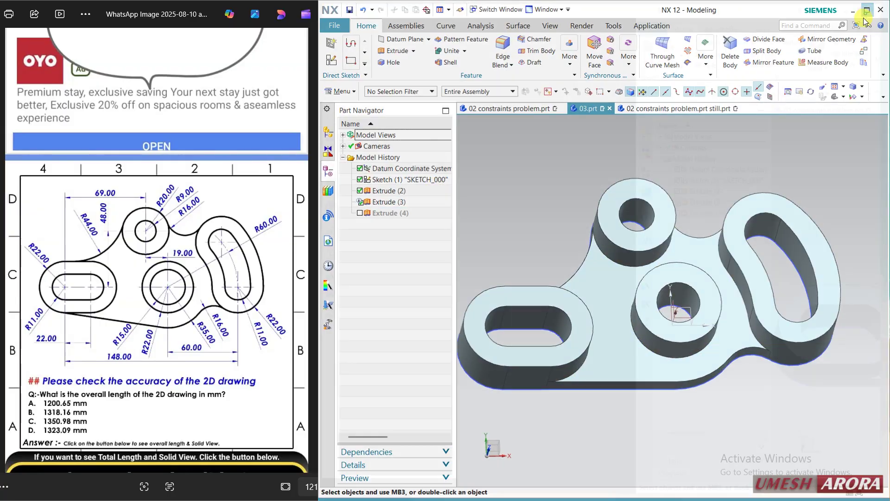
Maximize the modelling window and close all open parts while keeping the session running
click(867, 10)
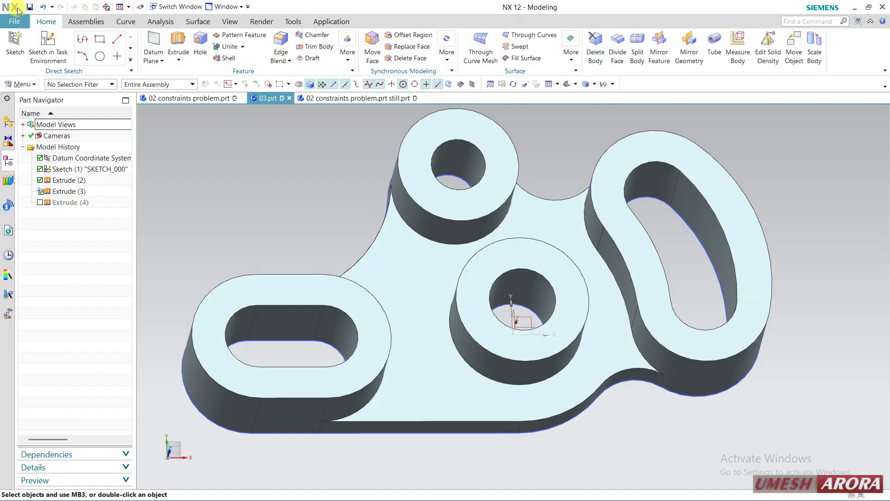
click(15, 22)
mouse_move(42, 61)
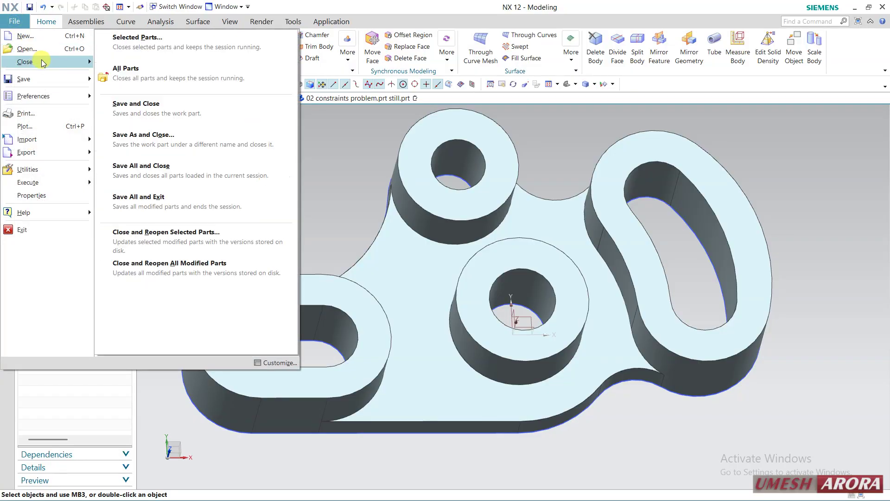
click(106, 75)
click(435, 284)
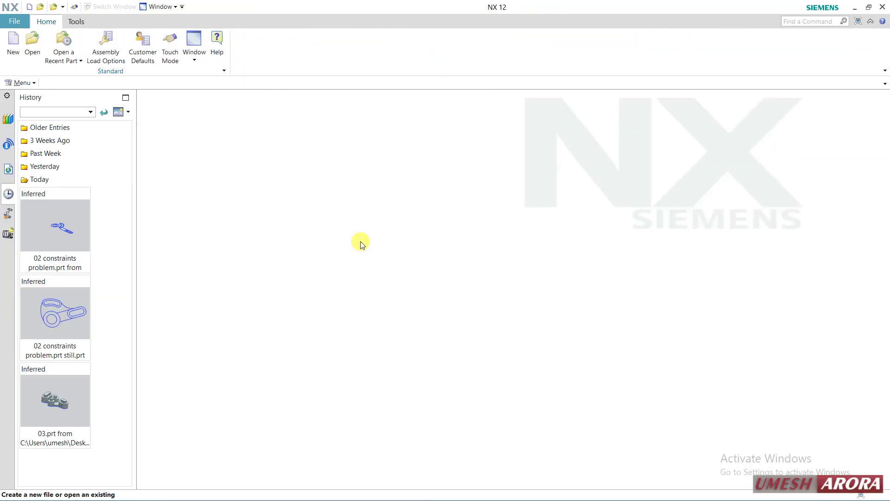
Browse to the cylinder folder inside New folder on the Desktop, preview the assembly1 part, and cancel opening it
click(33, 42)
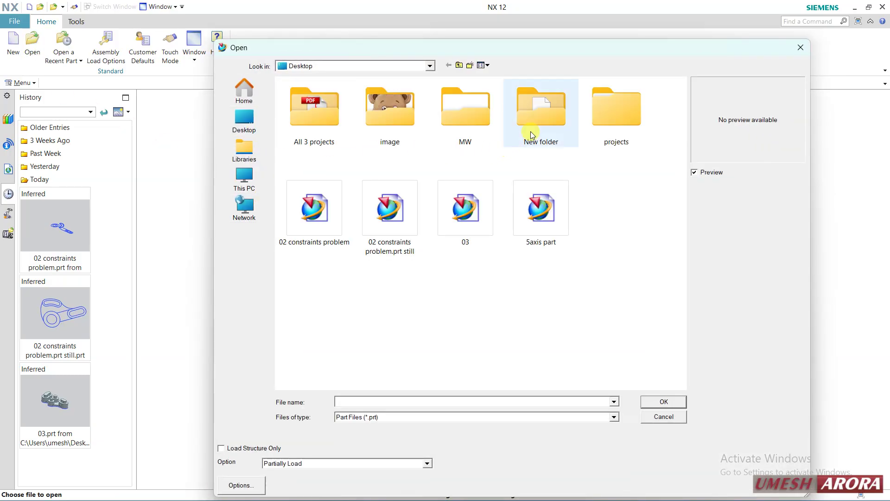
double_click(541, 117)
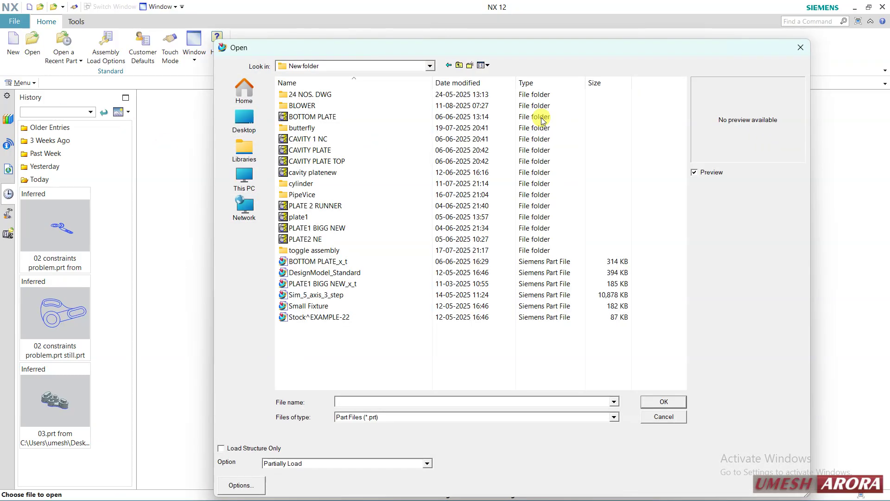
click(305, 185)
double_click(306, 186)
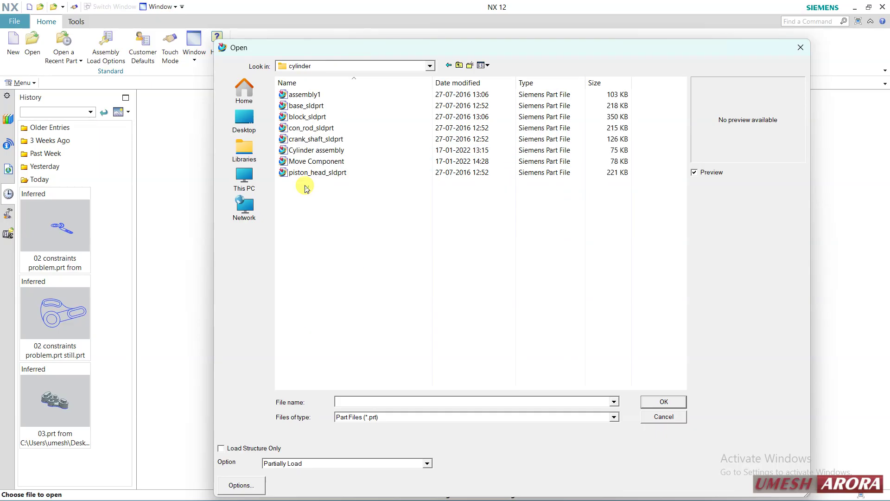
click(311, 97)
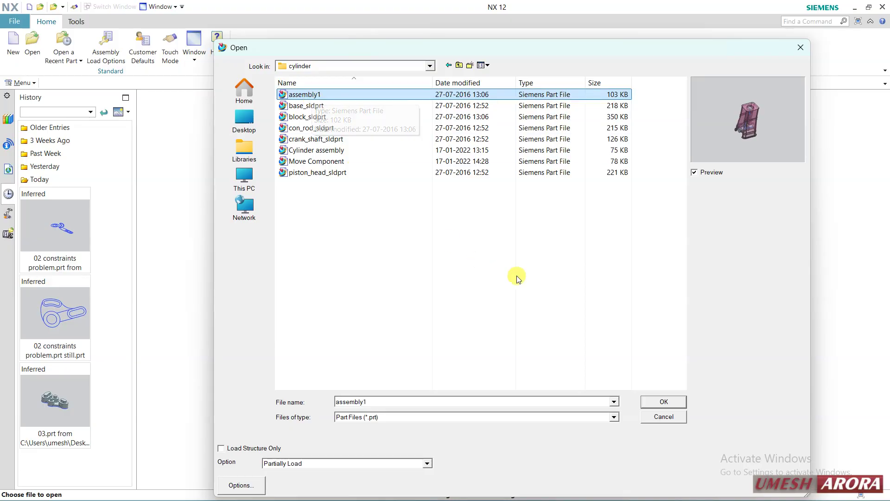
click(679, 417)
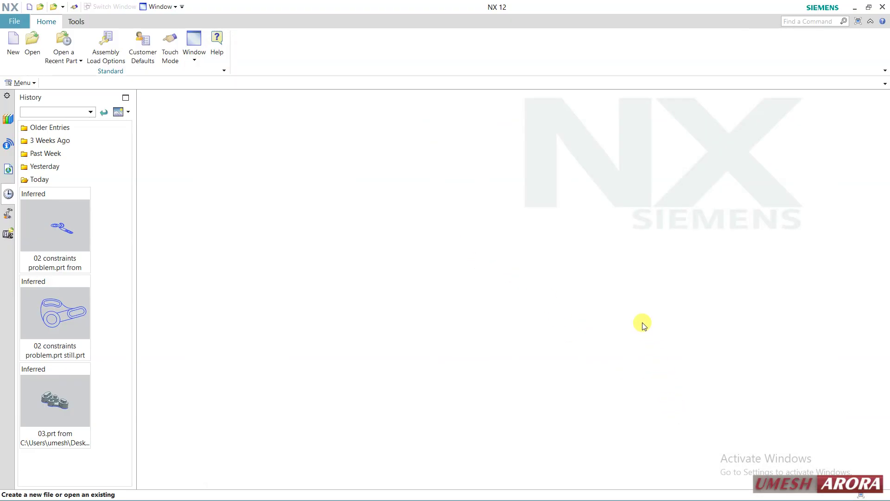
key(super)
click(535, 487)
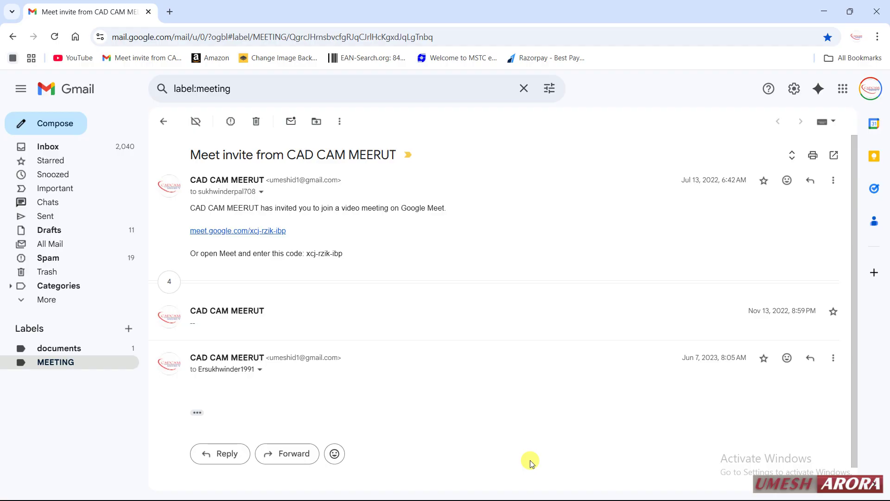
click(824, 11)
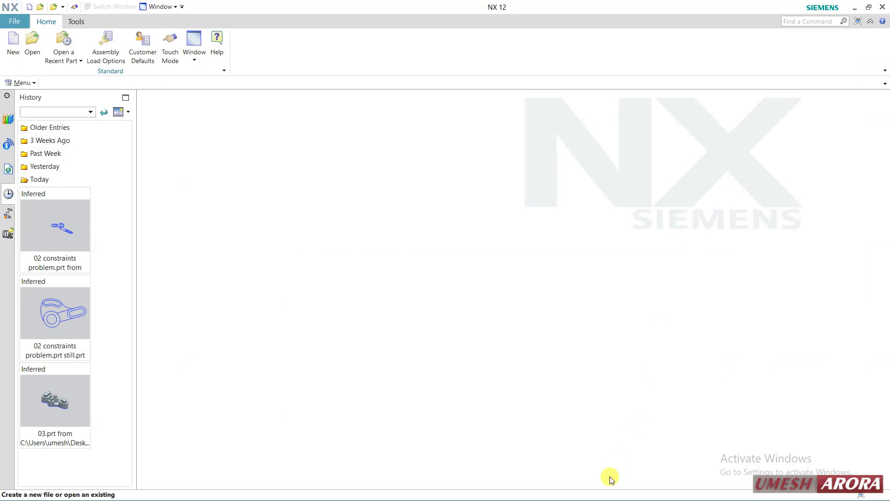
Switch to the Google Meet call window
key(super)
mouse_move(586, 488)
click(527, 436)
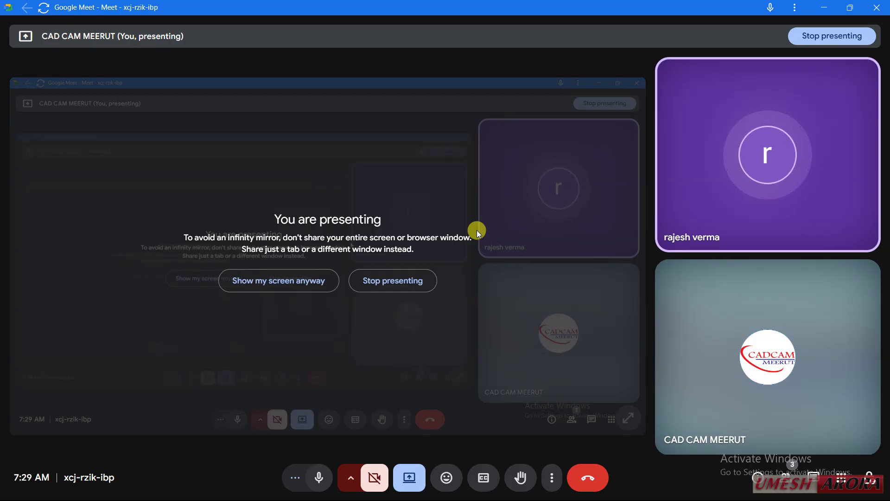
Return to NX, browse to the butterfly folder inside New folder on the Desktop, and preview Assem1_sldasm and Butterfly Assembly
click(819, 7)
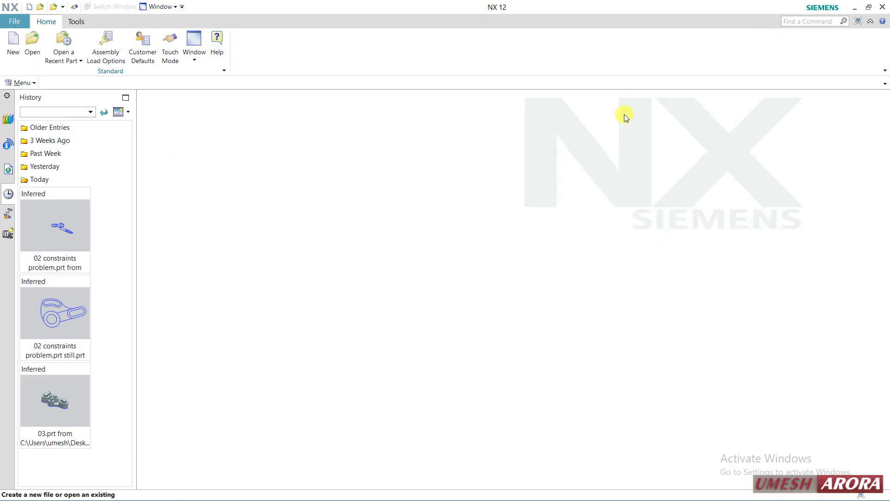
click(32, 40)
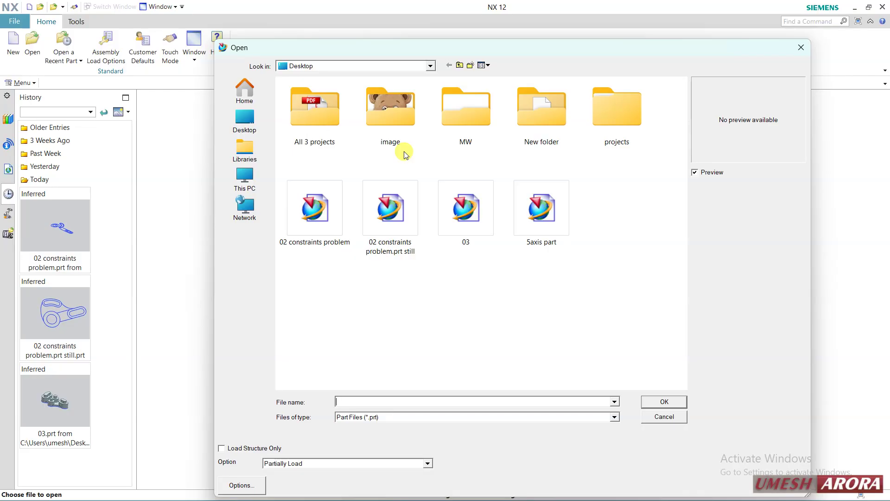
double_click(538, 112)
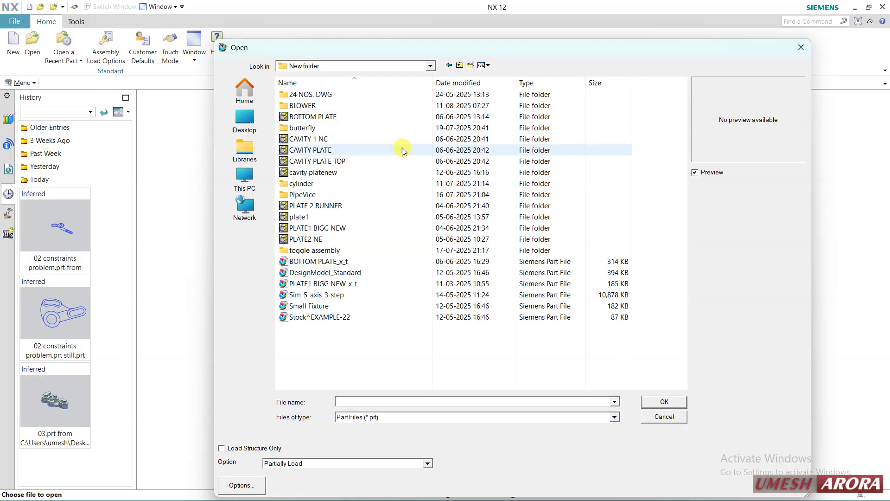
double_click(377, 127)
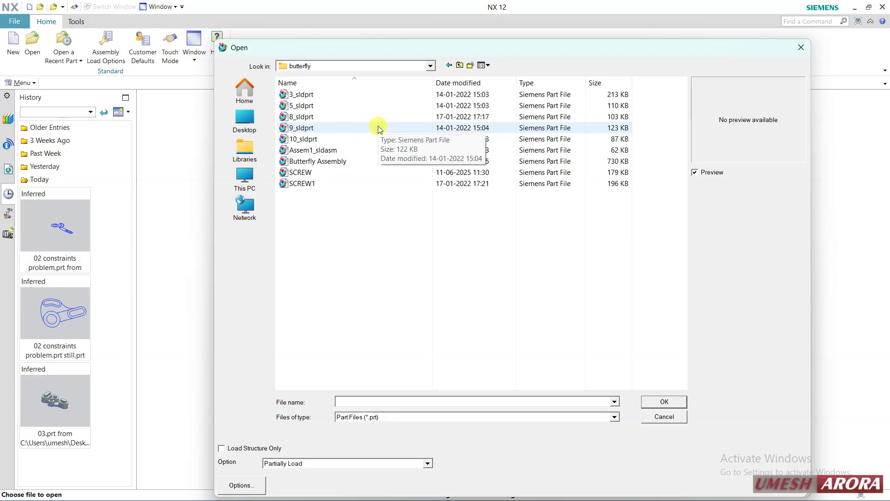
click(332, 150)
click(332, 161)
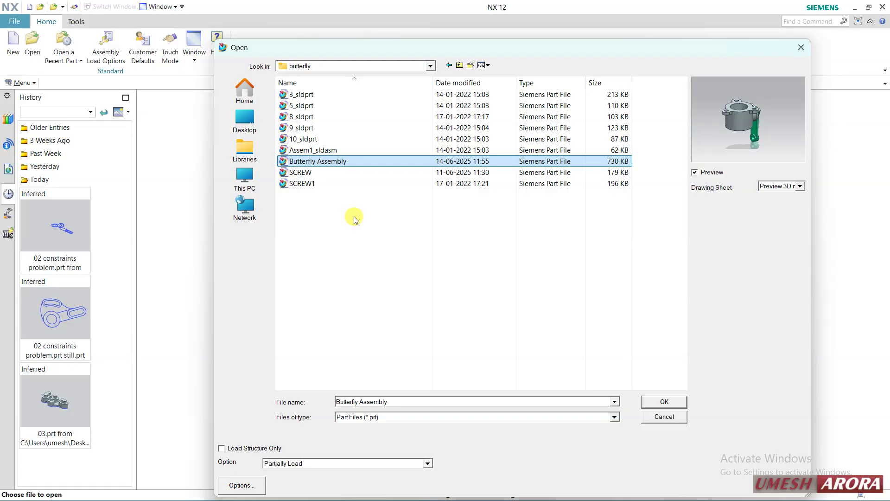
Check the Google Meet call window and return to the file selection in NX
key(super)
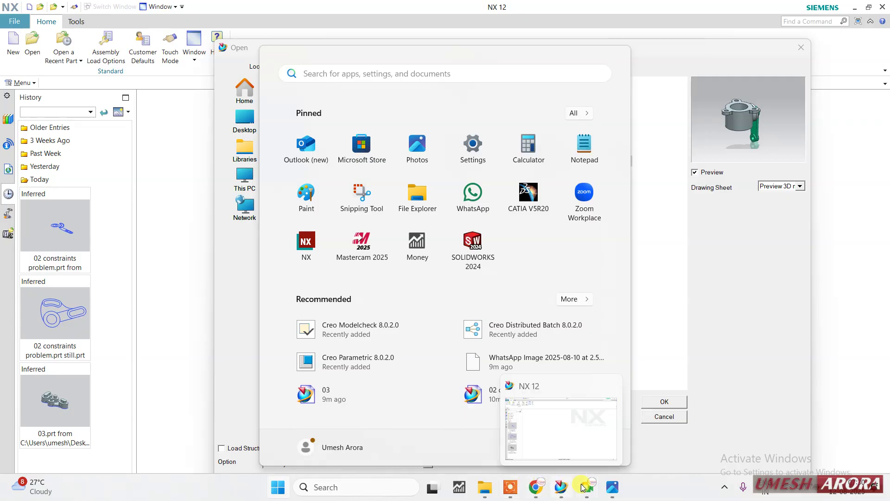
mouse_move(587, 487)
click(553, 444)
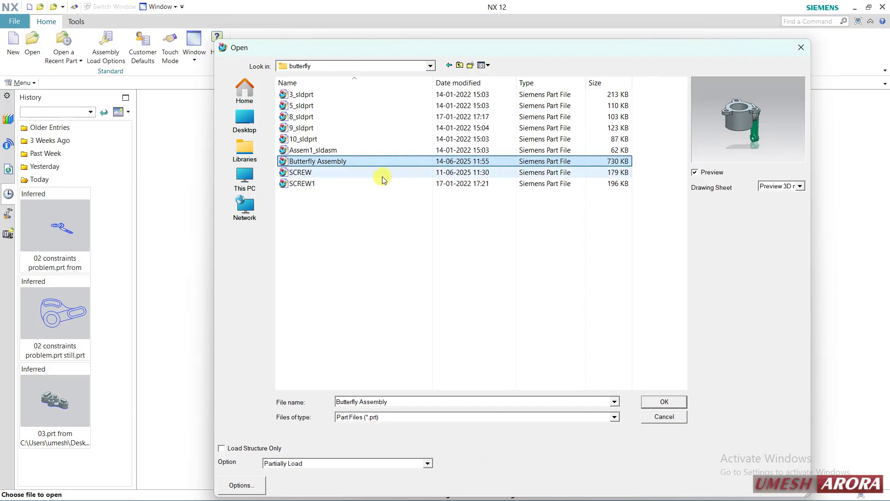
Preview Assem1_sldasm and the parts 10_sldprt, 8_sldprt, 5_sldprt and 3_sldprt in the butterfly folder
click(323, 151)
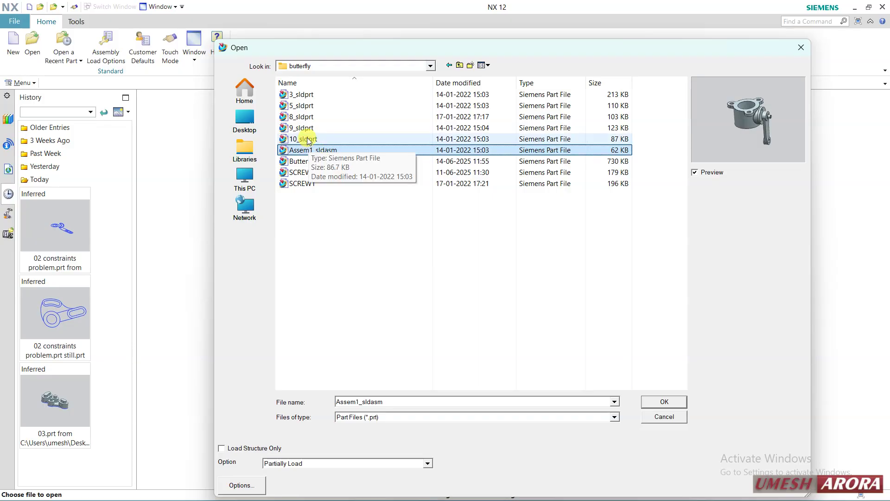
click(307, 139)
click(304, 117)
click(306, 106)
click(314, 94)
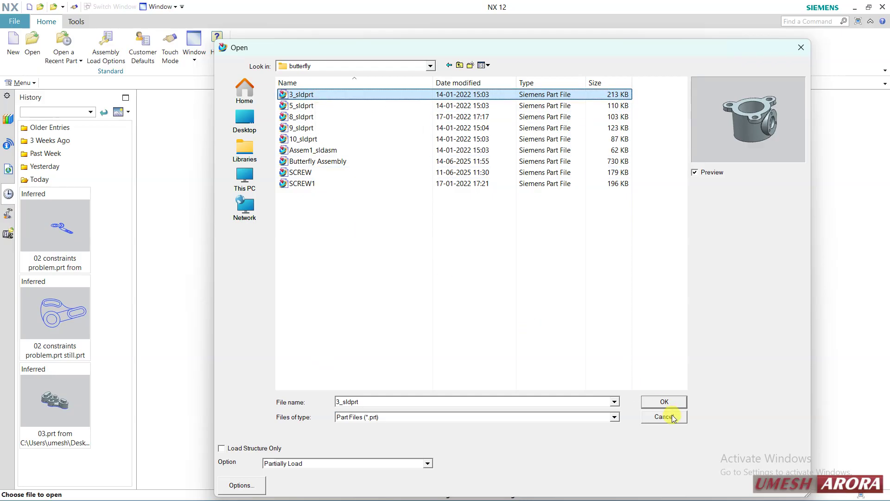
Switch to the Google Meet call window and view the participant's camera feed
key(super)
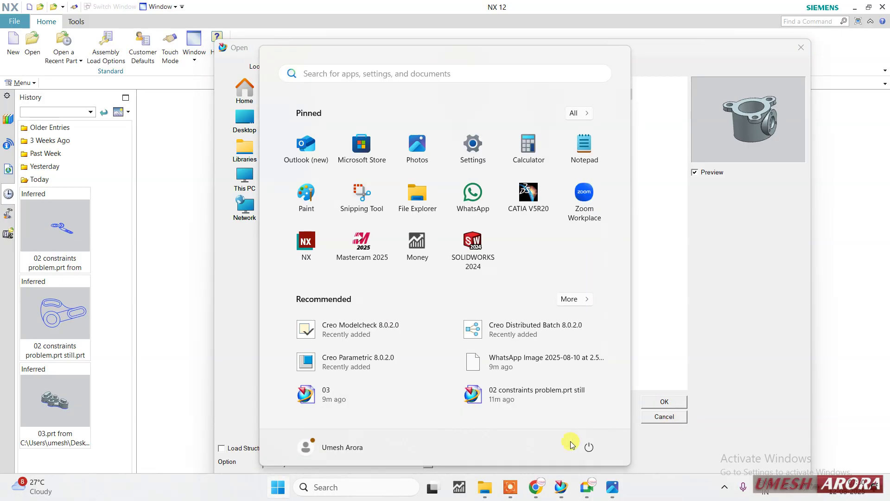
mouse_move(532, 487)
click(535, 492)
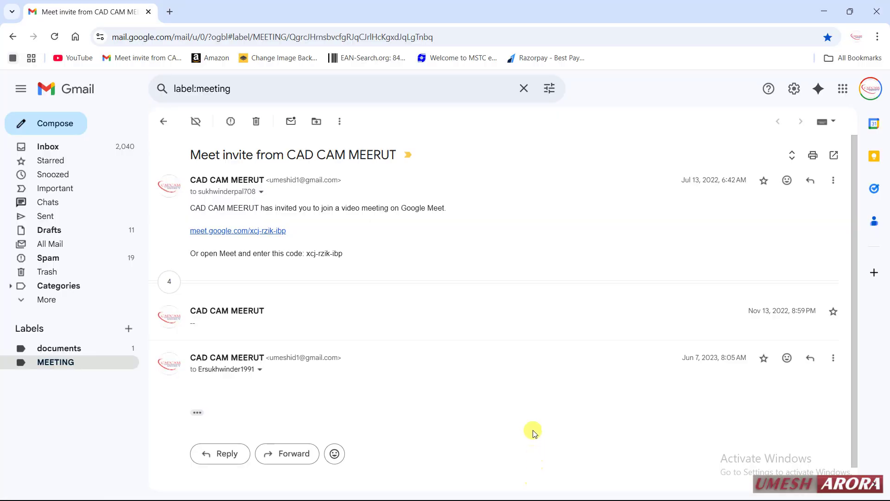
click(824, 5)
key(super)
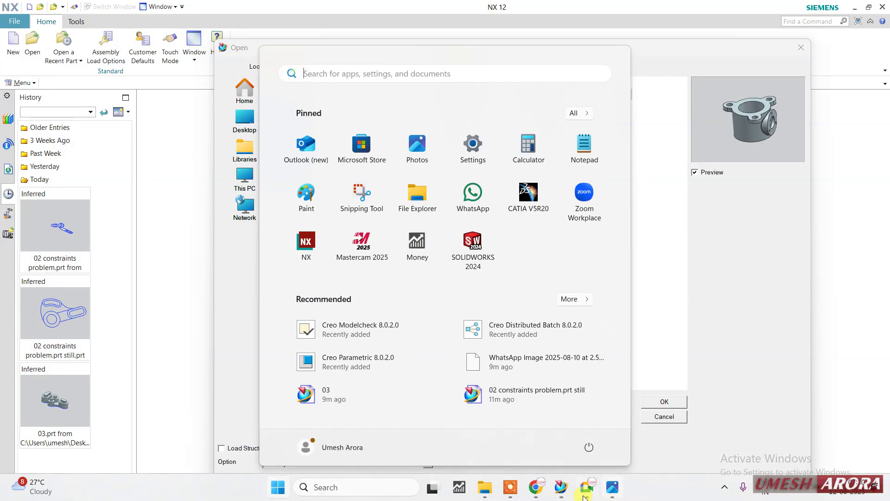
mouse_move(577, 492)
click(561, 459)
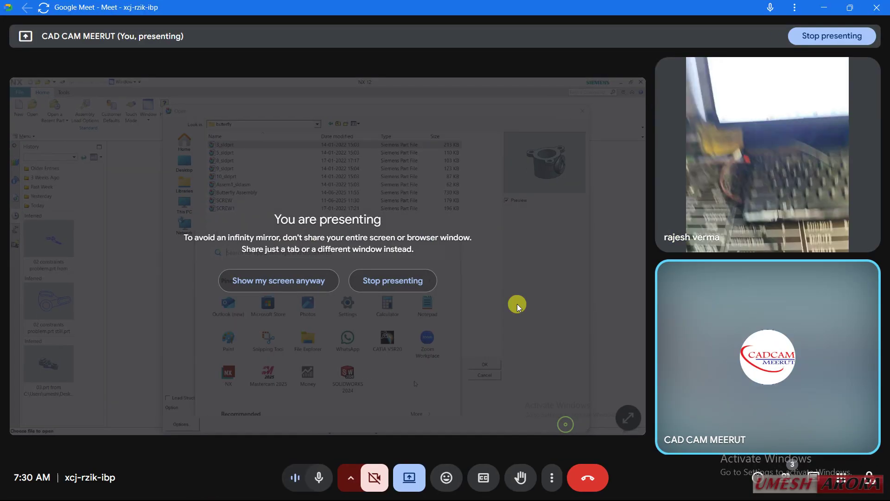
mouse_move(758, 171)
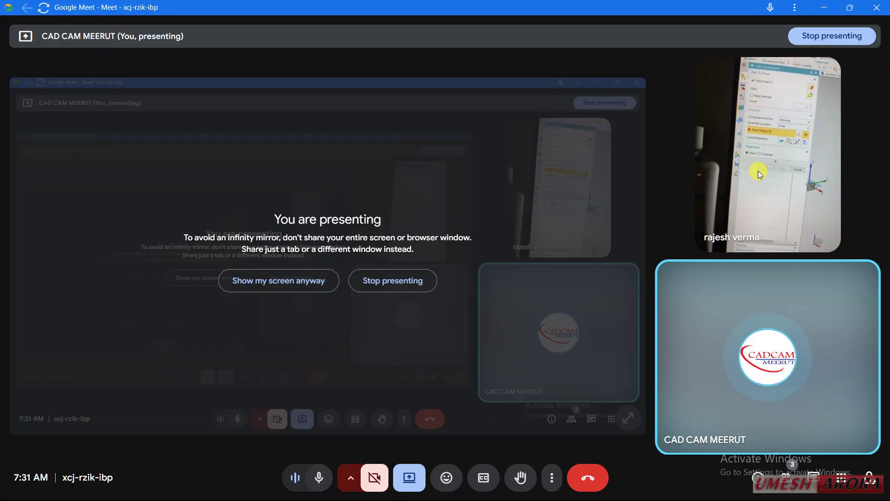
mouse_move(830, 192)
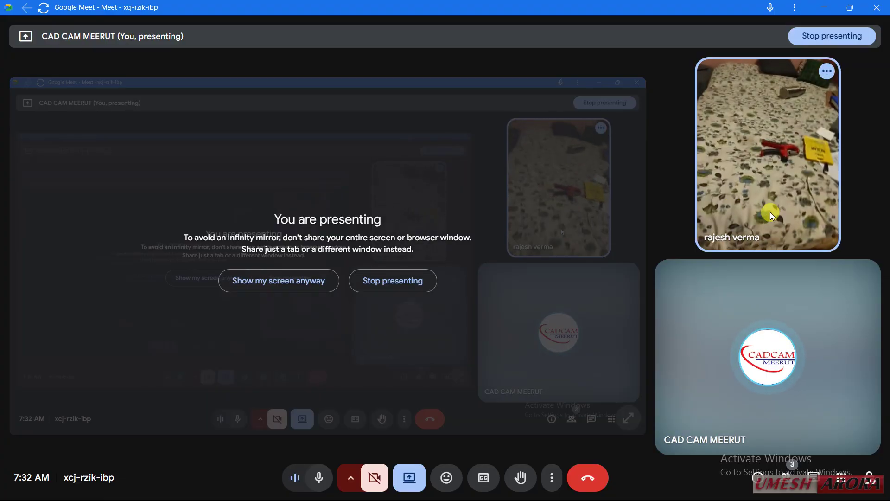
Return to NX and try to open Butterfly Assembly from the butterfly folder
click(827, 7)
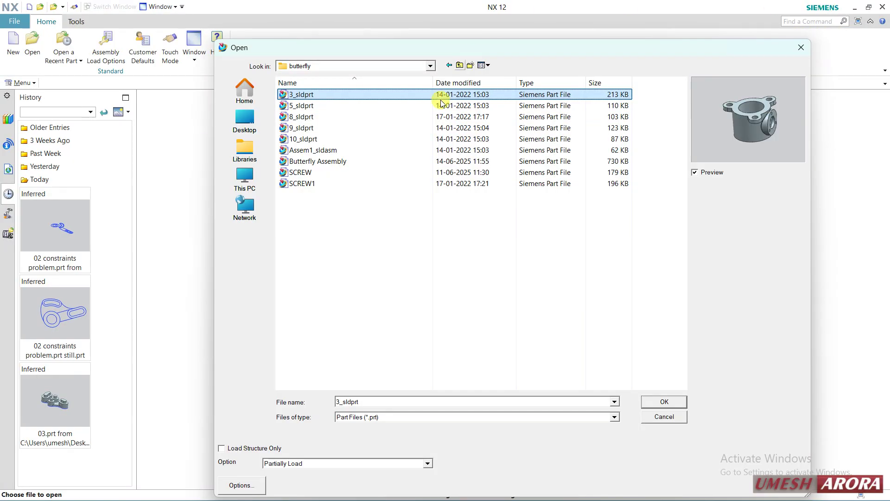
click(307, 162)
click(666, 402)
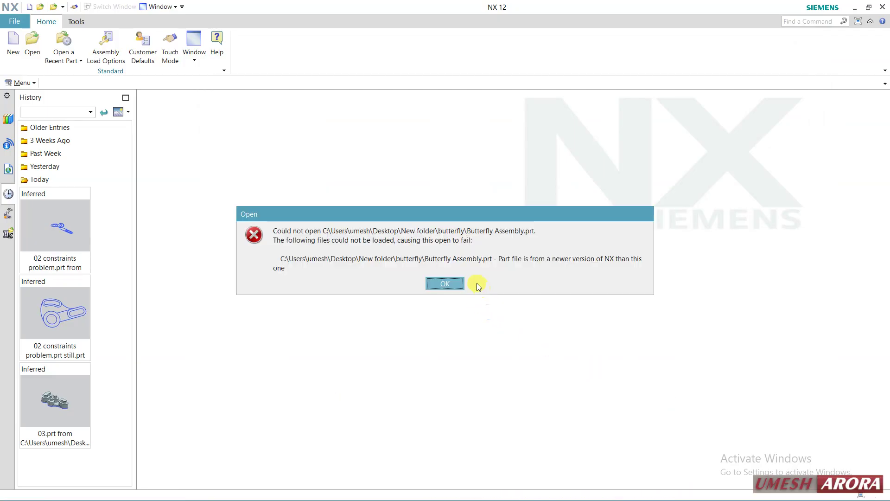
click(446, 283)
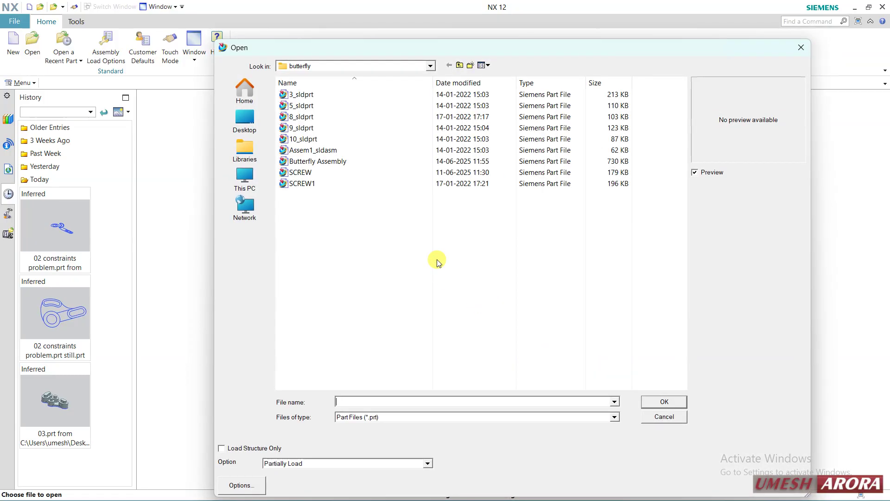
Open Assem1_sldasm from the butterfly folder and examine the assembled butterfly valve from another angle
double_click(298, 149)
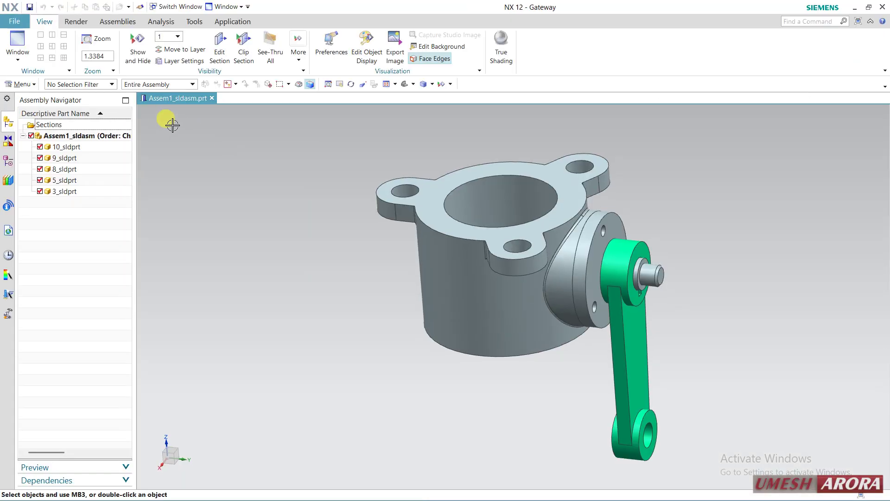
scroll(576, 298, up, 2)
middle_drag(576, 298, 386, 265)
scroll(386, 265, down, 1)
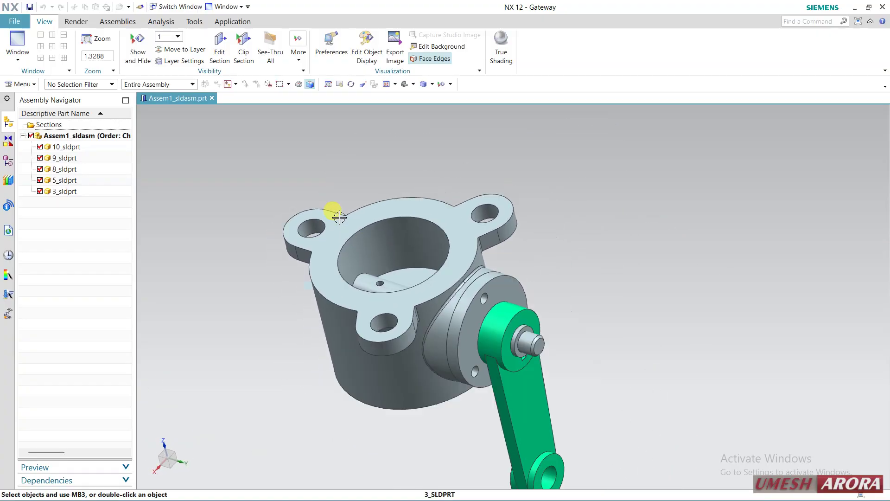
Create a new assembly file assembly1.prt in the butterfly folder from the millimetre Assembly template, dismissing the initial Add Component dialog
click(232, 22)
click(18, 23)
click(138, 116)
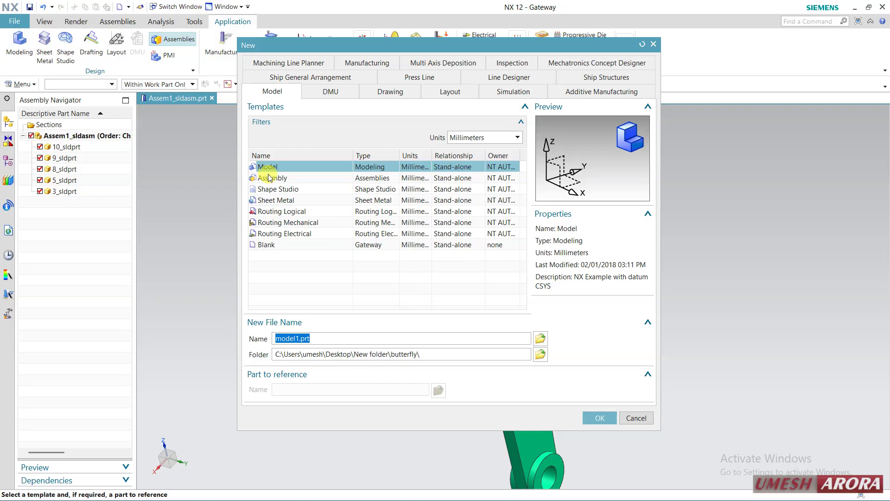
click(272, 179)
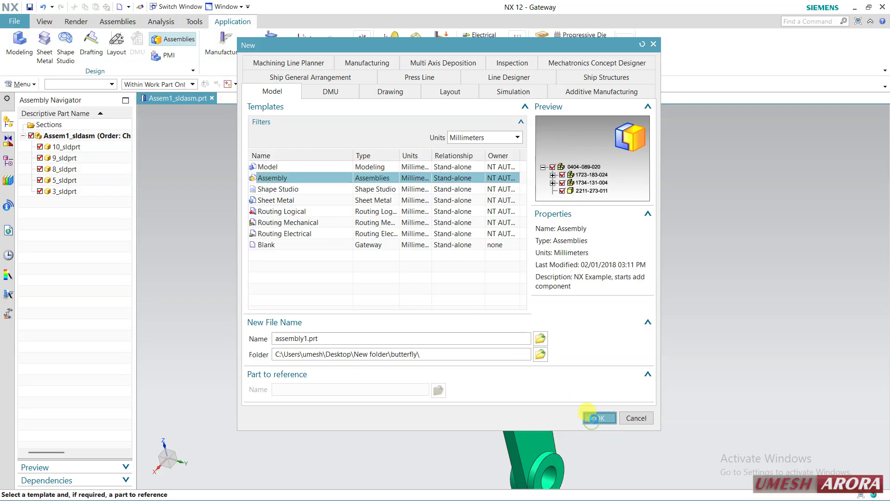
click(594, 419)
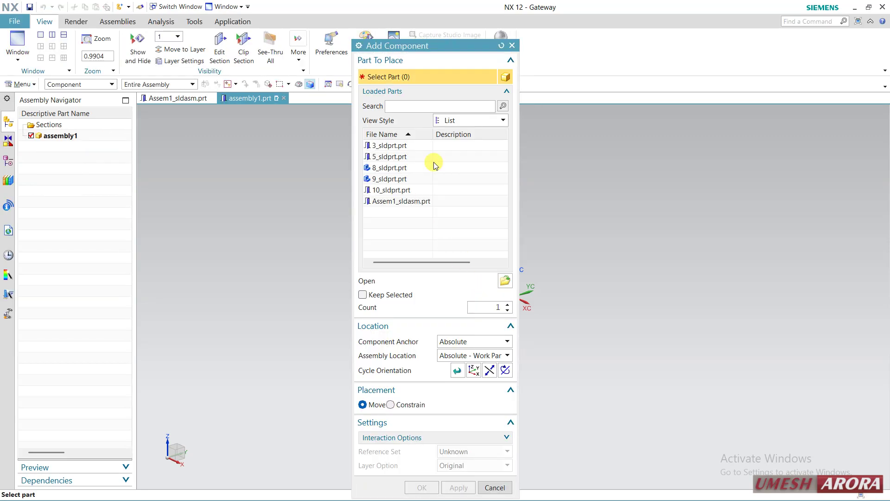
click(512, 45)
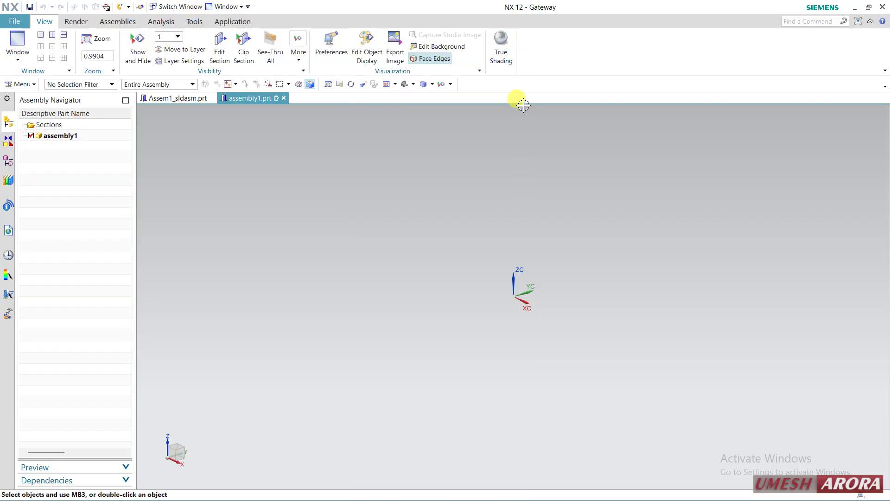
Start adding a component to assembly1, with the dialog clear of the origin and its loaded parts list expanded
click(119, 21)
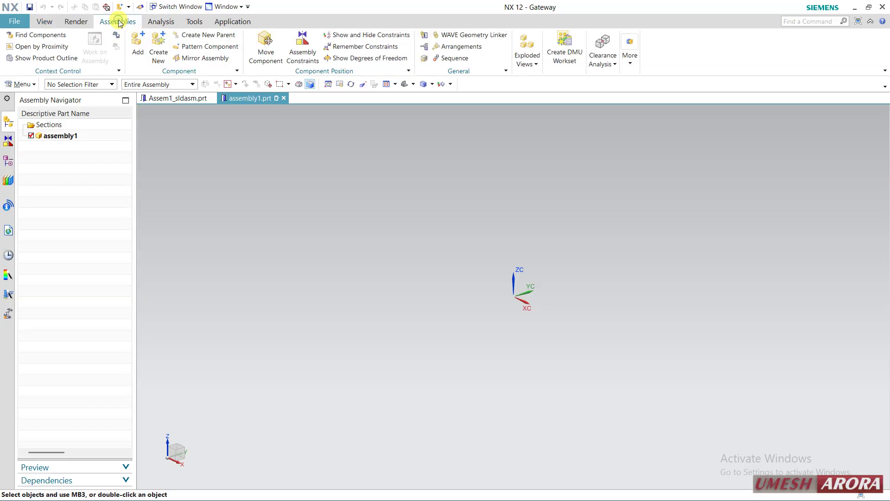
click(132, 44)
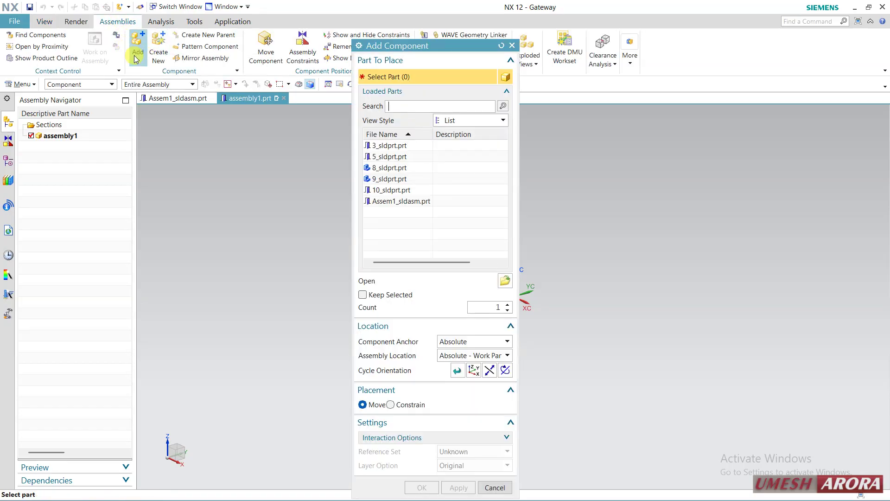
drag(408, 46, 148, 45)
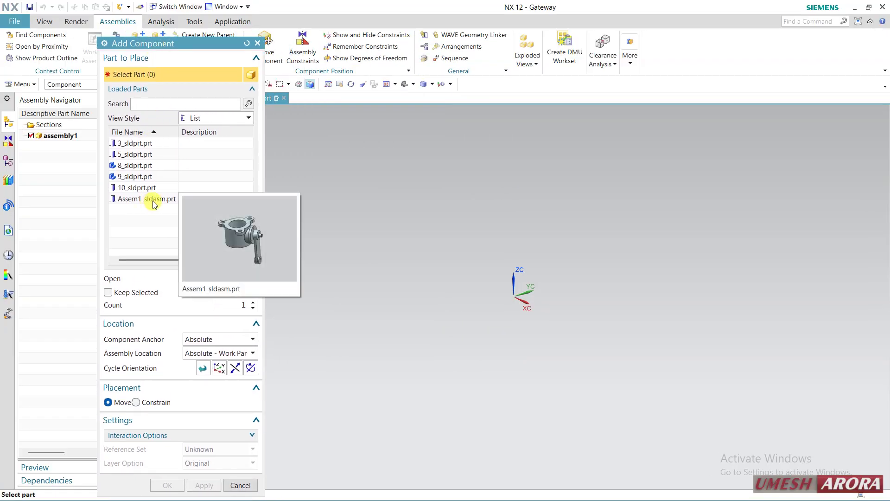
click(244, 89)
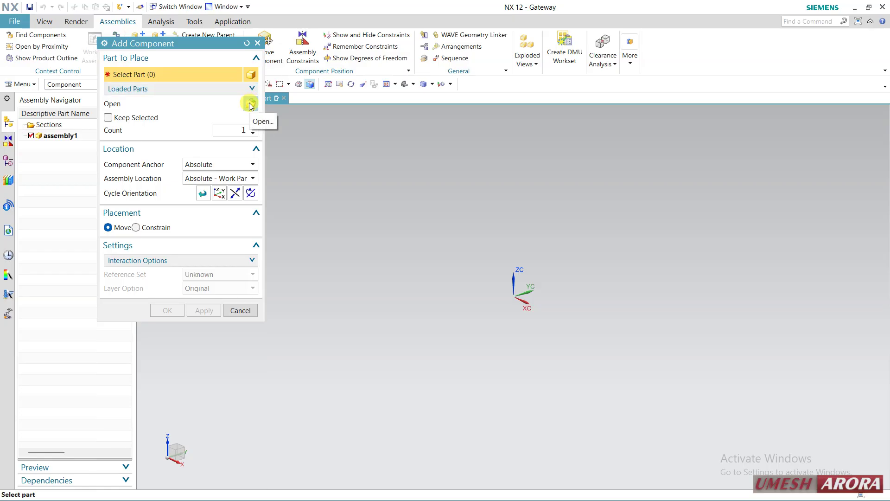
click(234, 89)
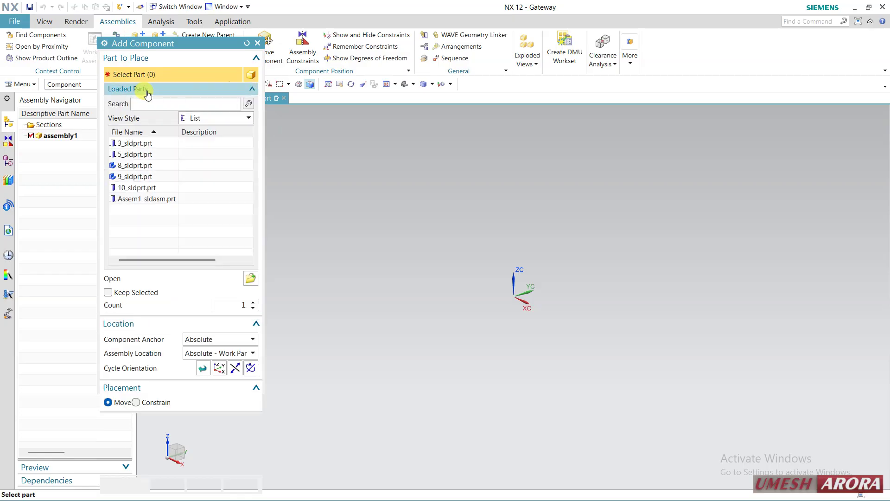
click(141, 91)
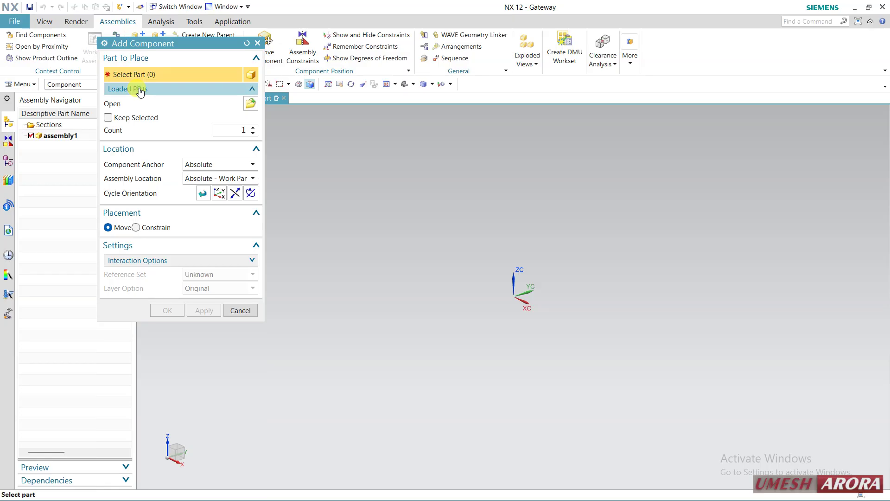
click(141, 90)
click(141, 91)
click(141, 90)
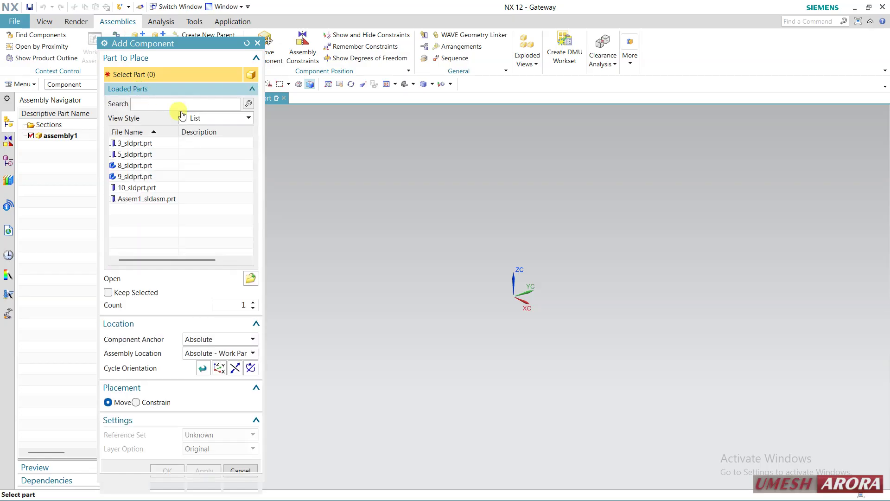
Load 3_sldprt from the butterfly folder as the component to place in assembly1
click(250, 278)
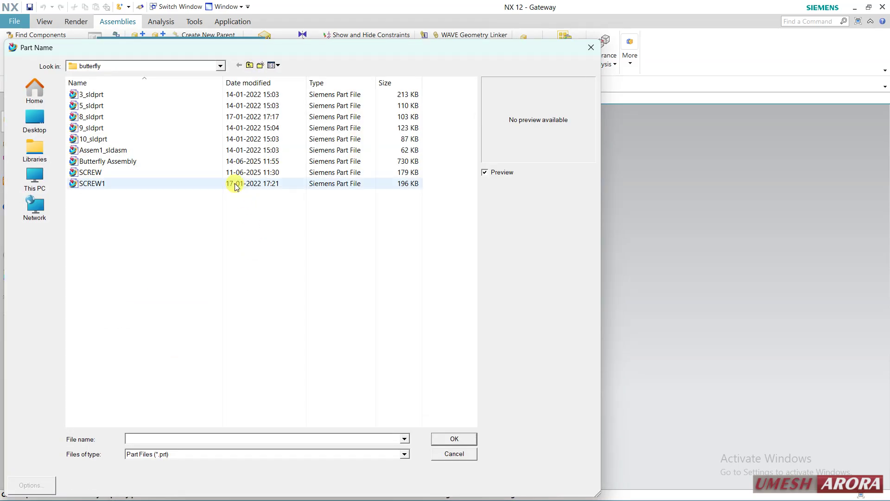
click(96, 96)
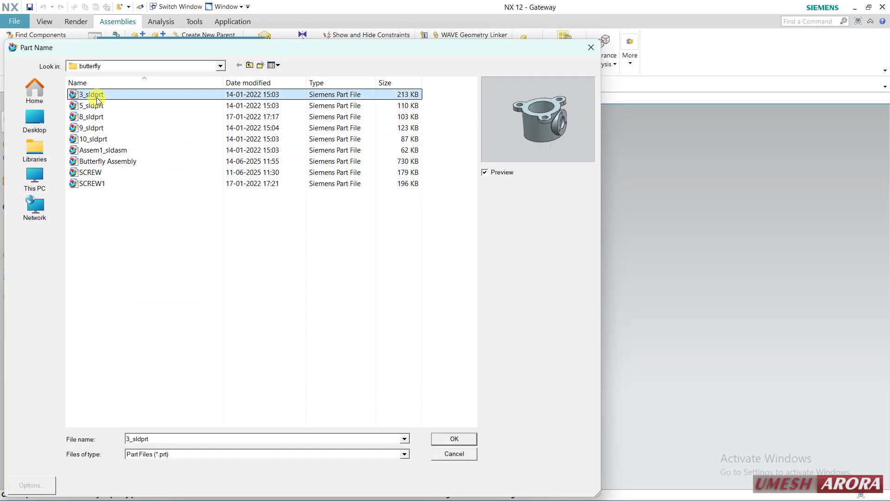
click(452, 439)
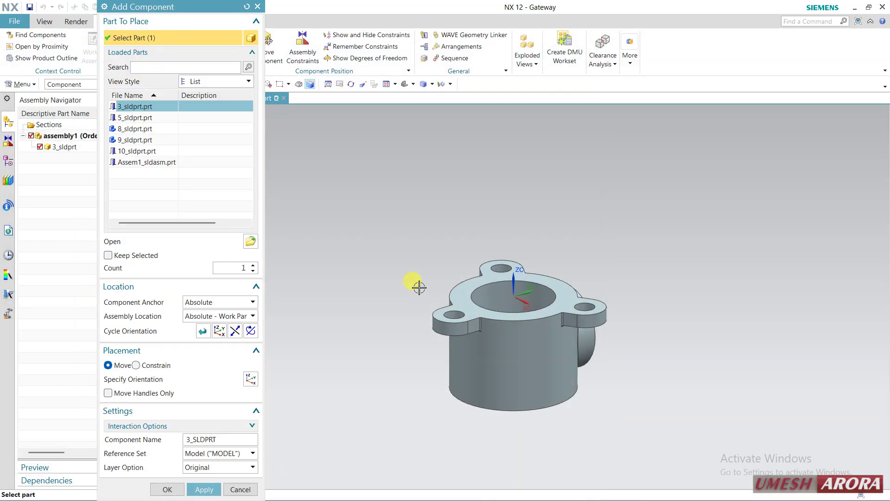
middle_drag(404, 298, 391, 313)
scroll(492, 389, up, 2)
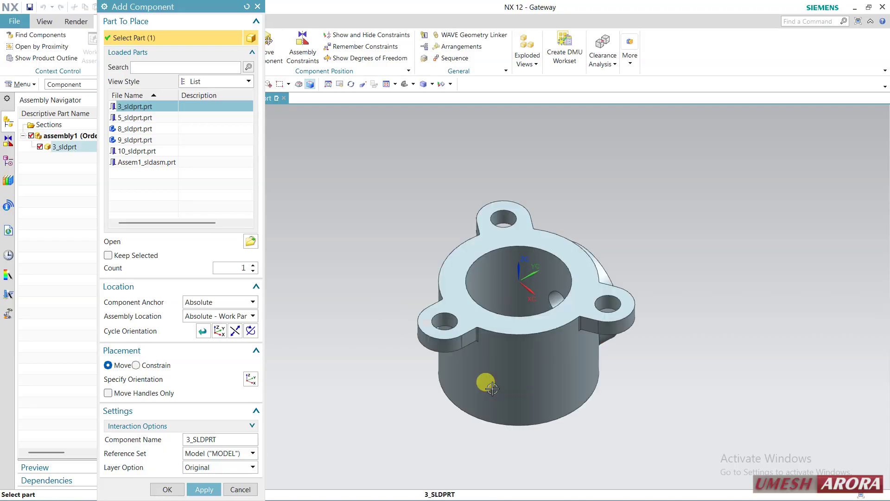
Place 3_sldprt with its assembly location set to WCS and lock it in position with a Fix constraint
scroll(492, 388, up, 1)
click(221, 319)
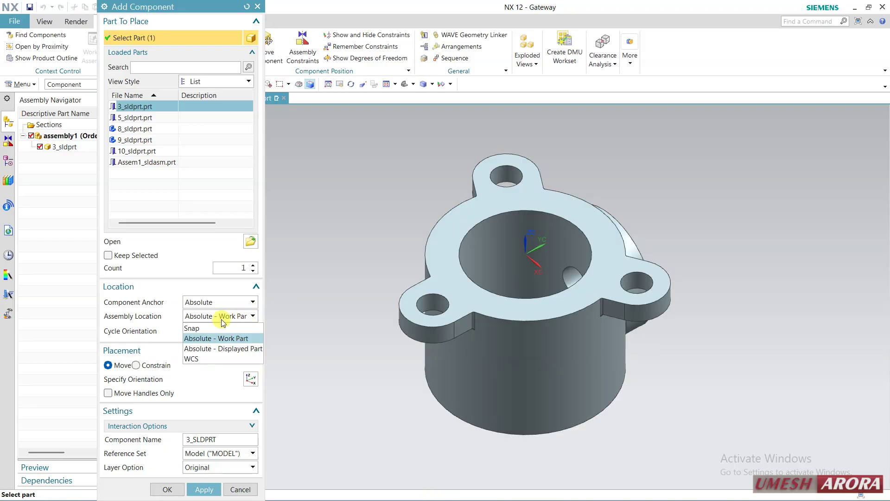
click(200, 328)
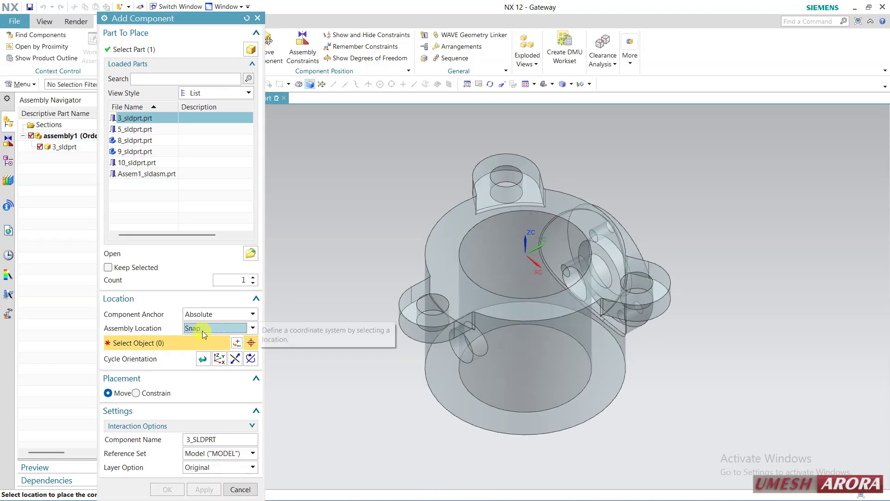
click(204, 328)
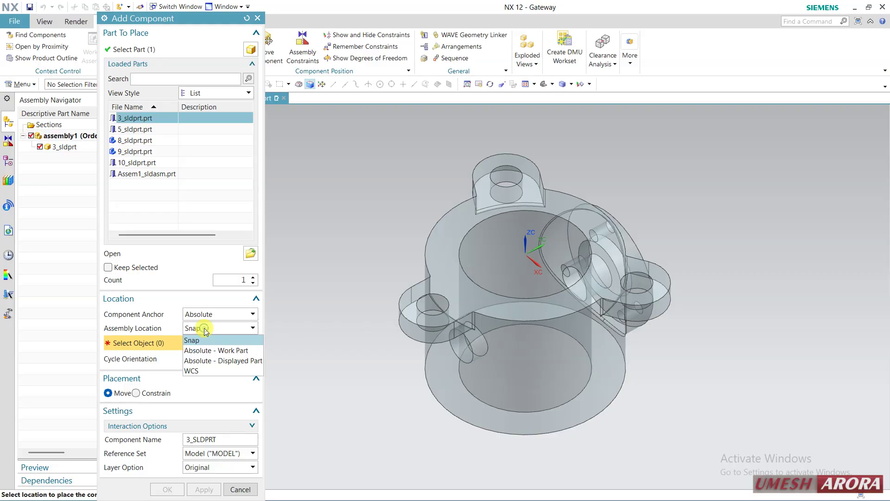
click(200, 371)
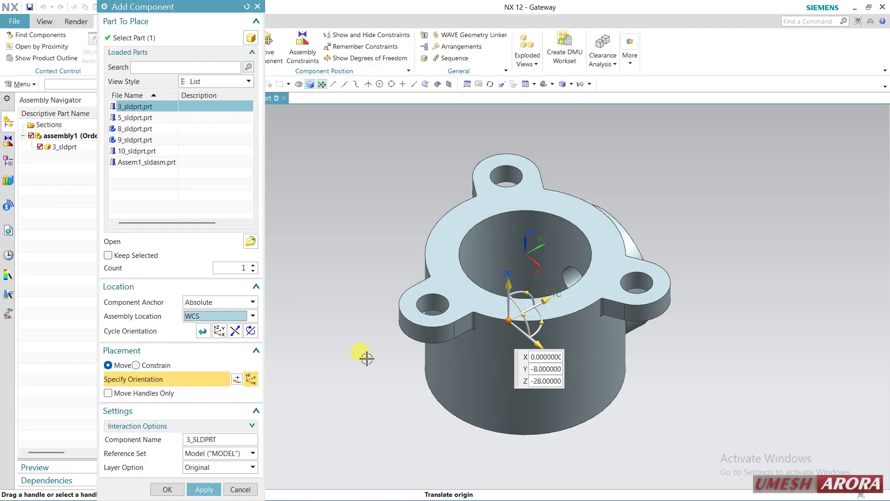
middle_drag(366, 358, 364, 333)
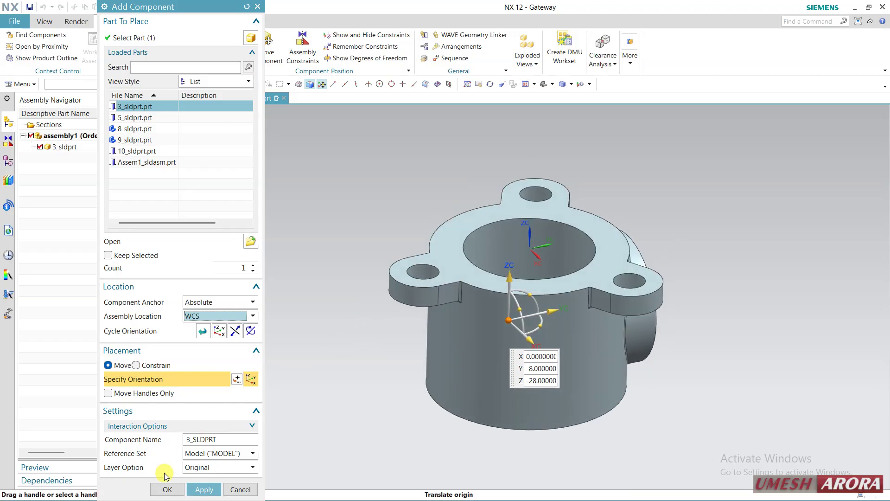
click(167, 489)
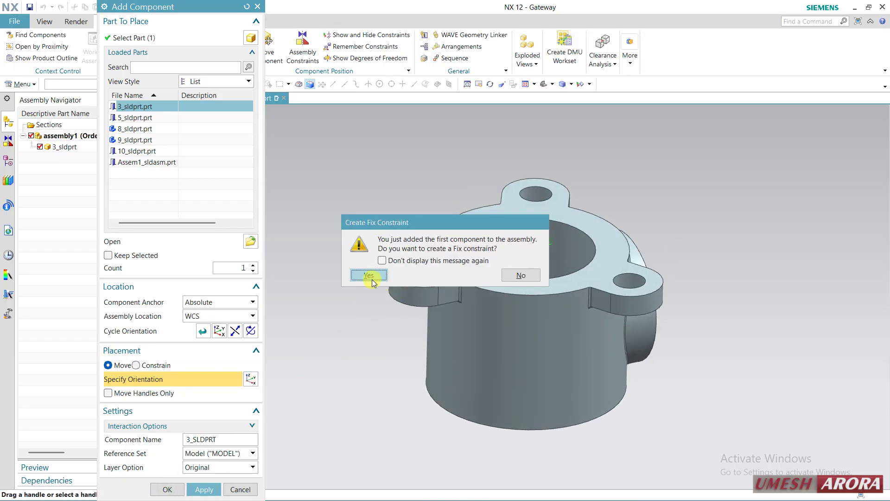
click(369, 276)
Add 5_sldprt from the butterfly folder and place it outside the valve body at about X 78, Y 102, Z 0
middle_drag(354, 318, 296, 340)
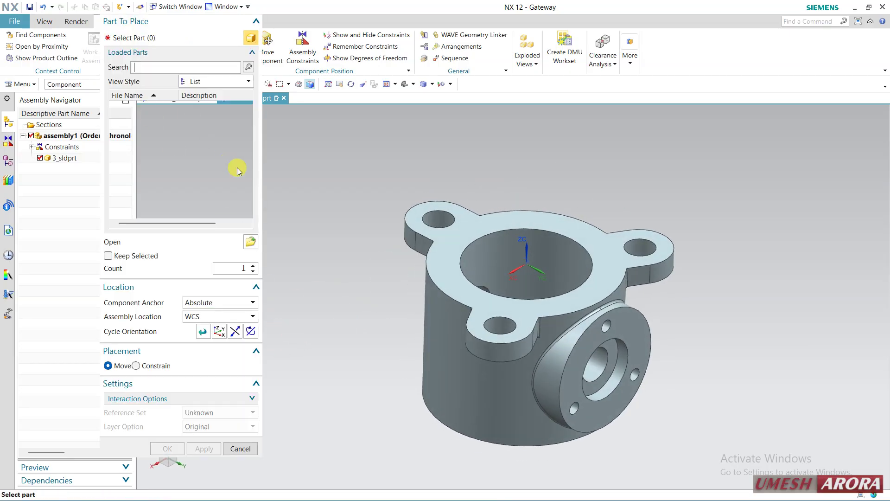
click(249, 242)
click(107, 107)
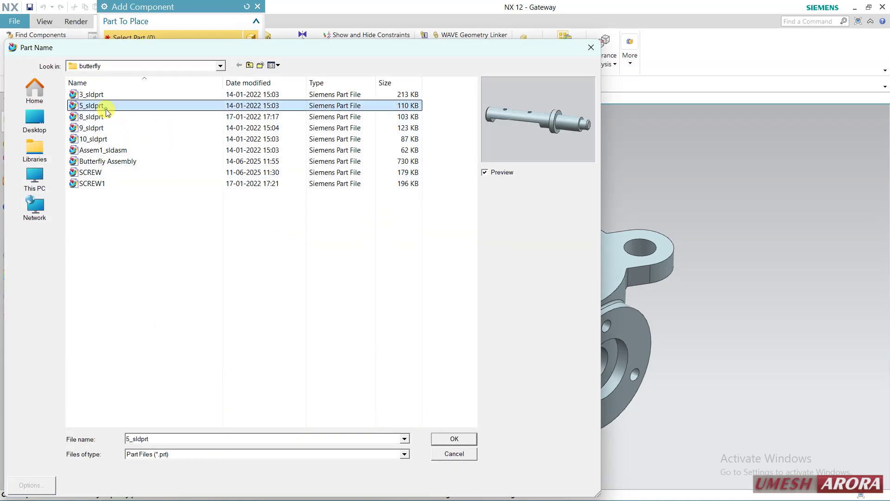
click(446, 438)
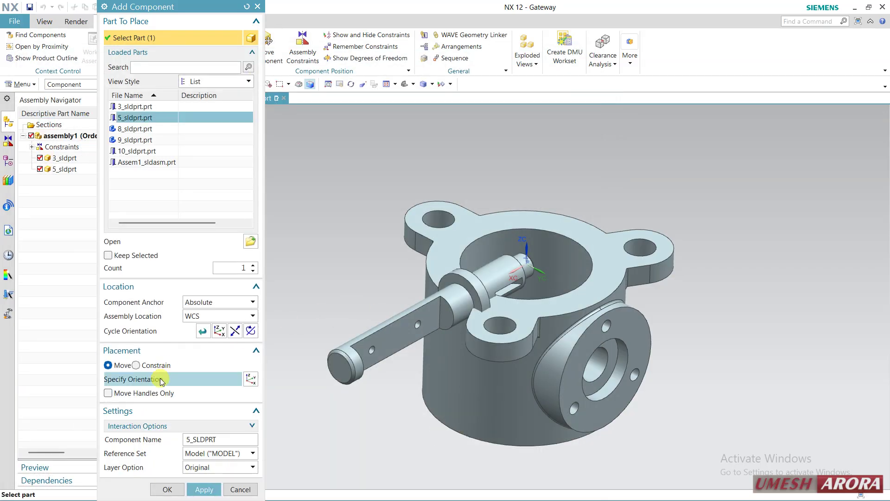
click(159, 378)
drag(439, 335, 363, 314)
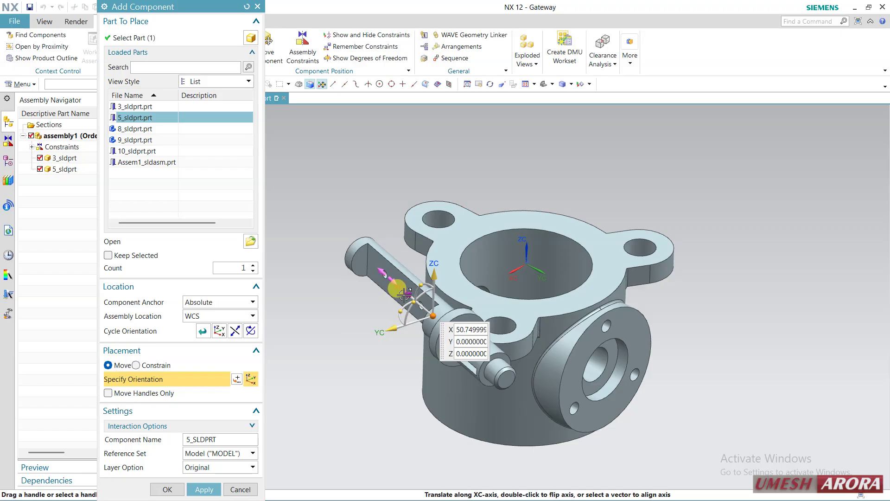
drag(407, 293, 599, 403)
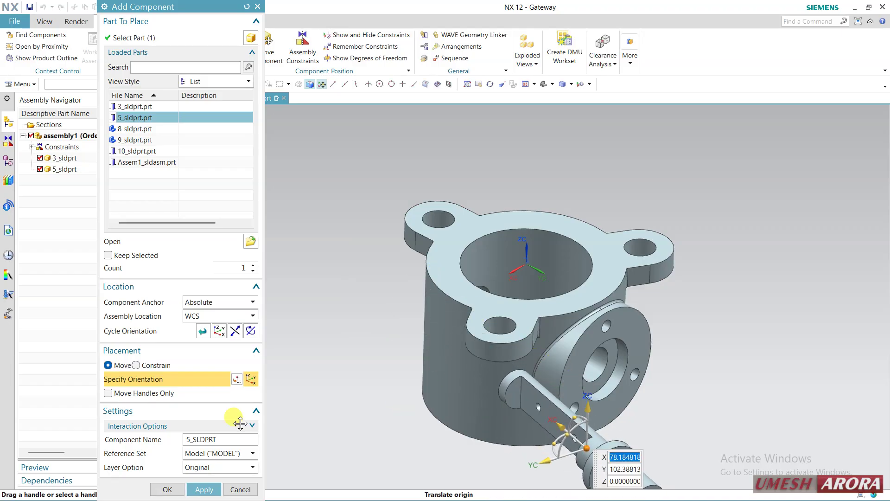
click(167, 489)
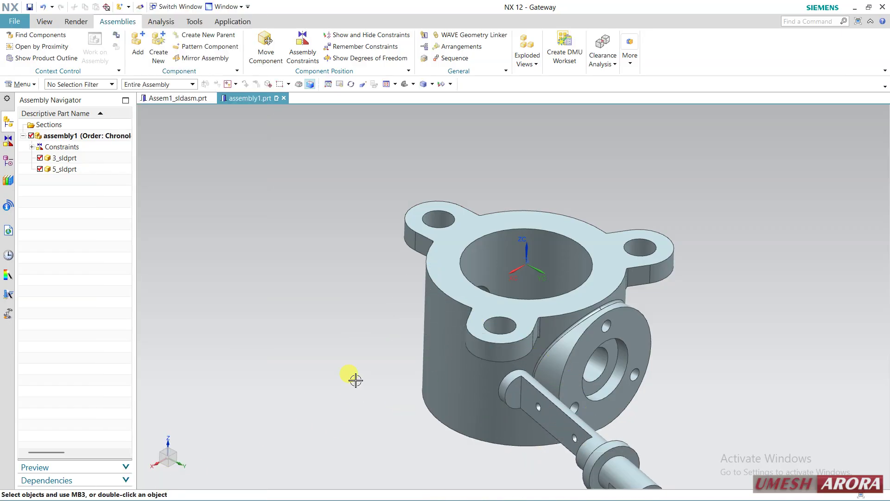
Align the shaft collar's axis with the side flange bore using a Touch Align constraint set to Infer Center/Axis
middle_drag(356, 380, 346, 349)
click(300, 50)
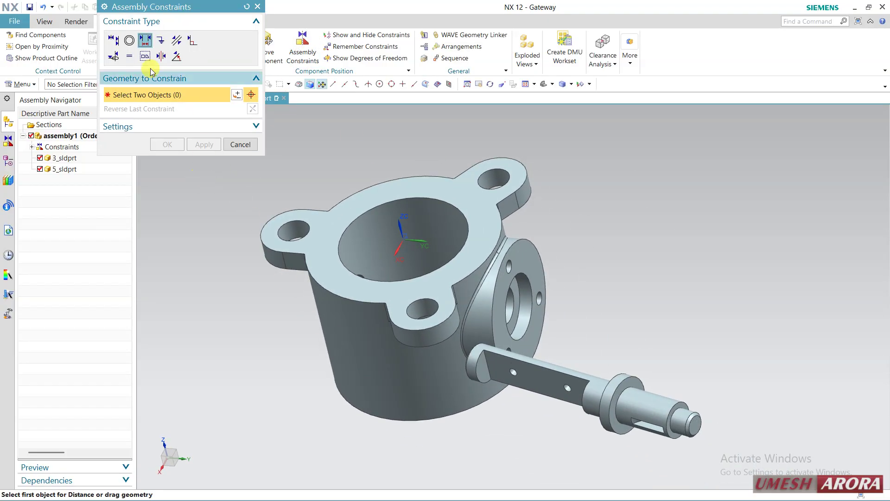
click(114, 43)
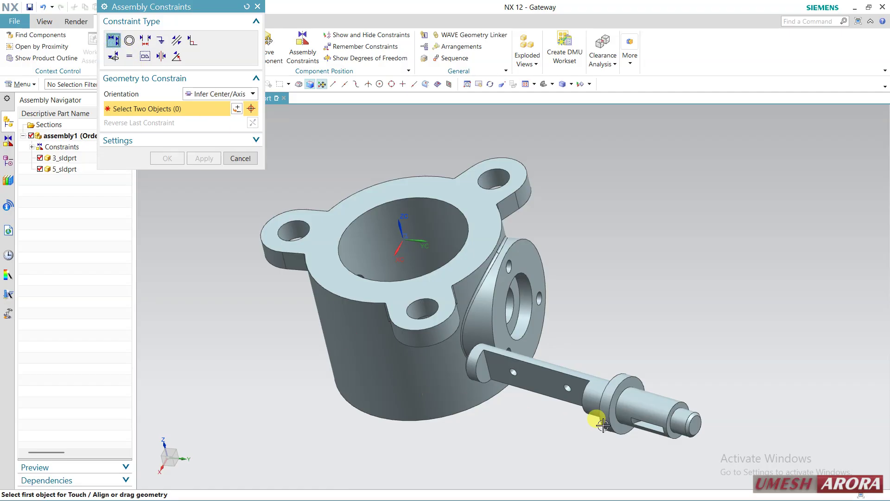
click(612, 386)
click(522, 294)
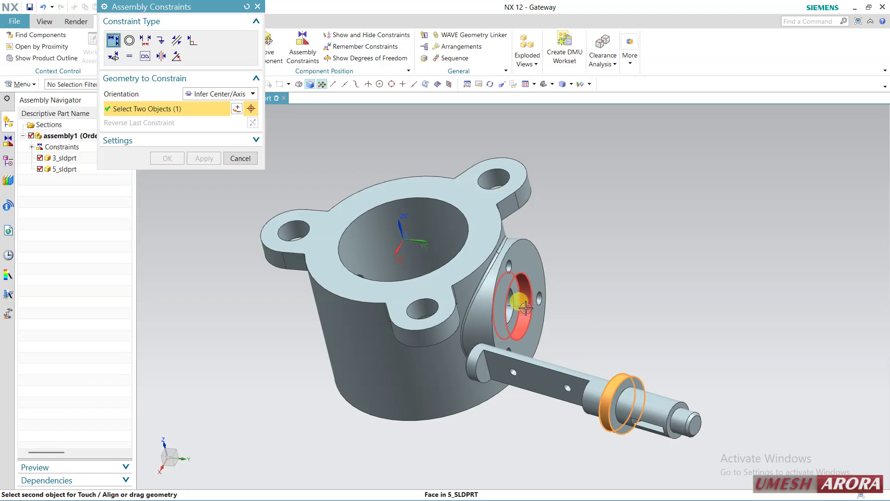
click(207, 161)
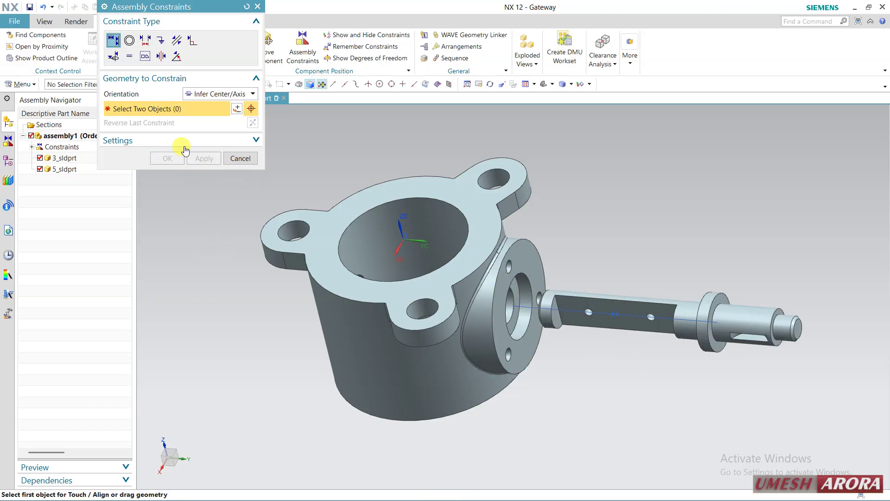
Seat the shaft collar's inner face against the recessed ring face in the side flange with a Touch constraint
click(189, 94)
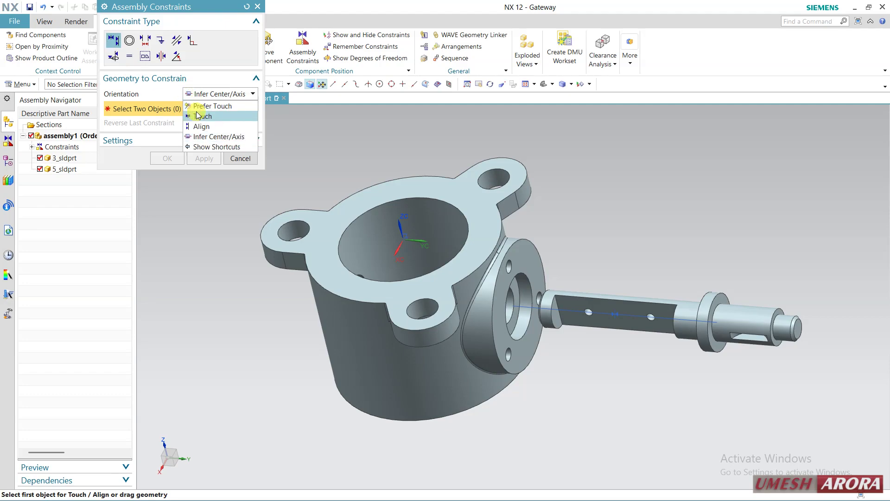
click(199, 116)
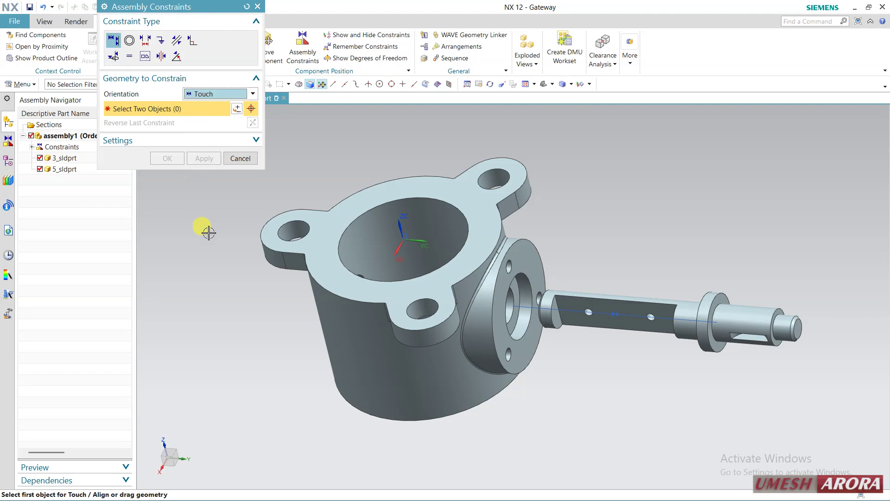
click(513, 287)
middle_drag(608, 354, 638, 359)
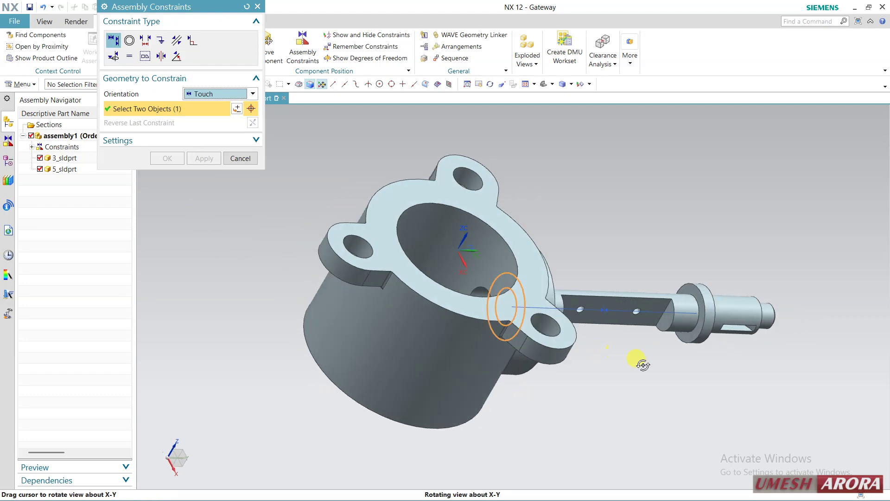
click(675, 294)
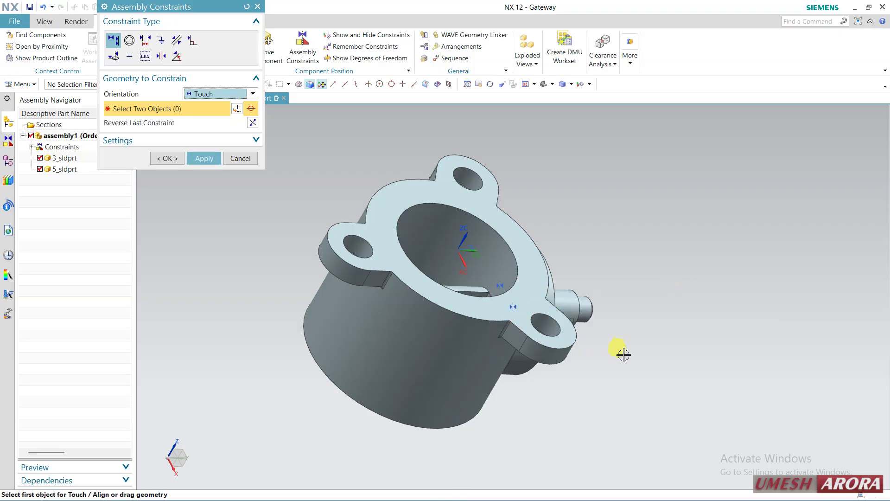
middle_drag(662, 332, 566, 318)
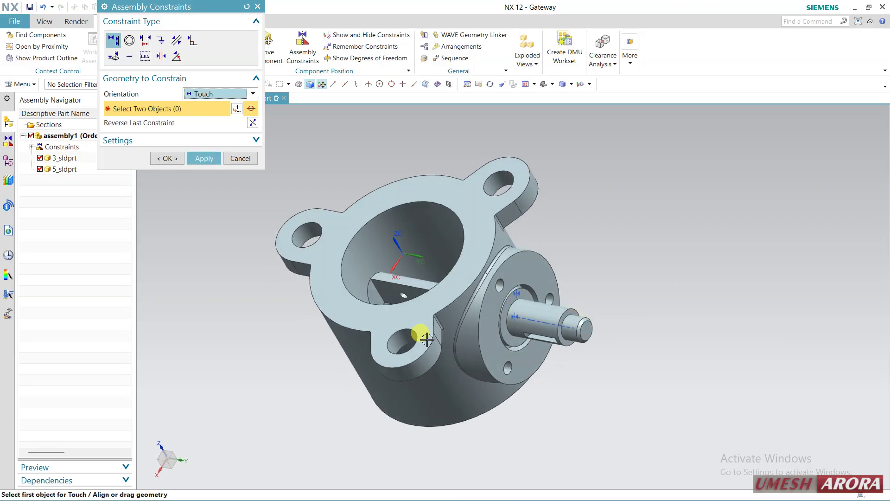
middle_drag(379, 360, 381, 354)
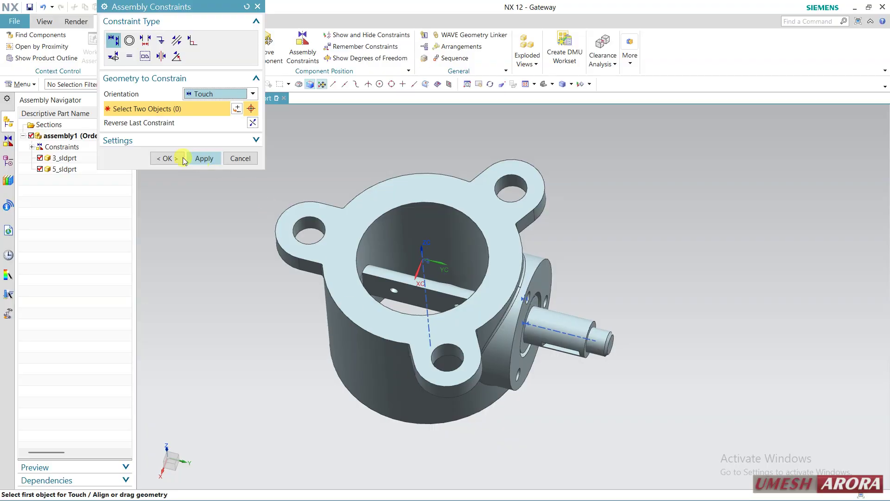
click(157, 159)
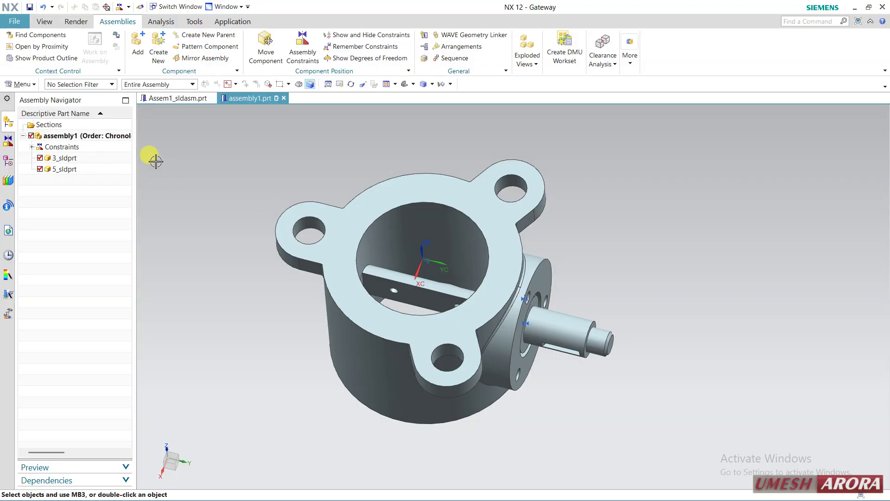
Load 9_sldprt, the round disc with two holes, from the butterfly folder as the next component to place
click(137, 44)
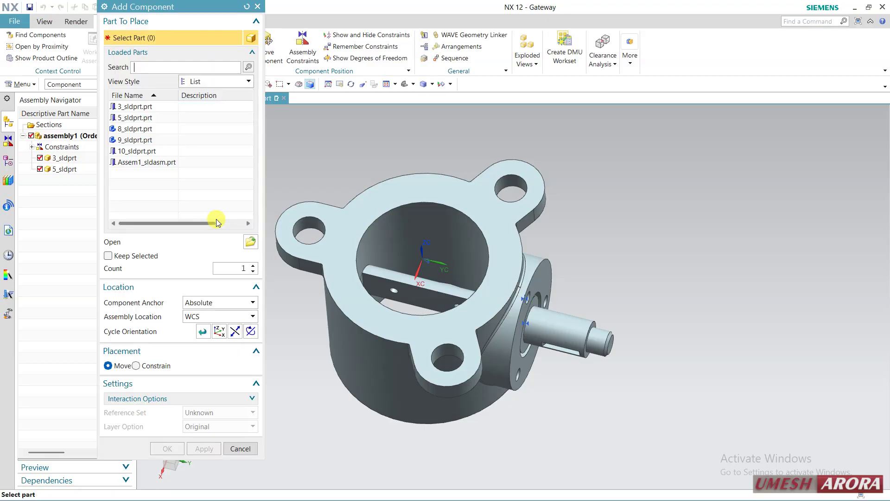
click(250, 241)
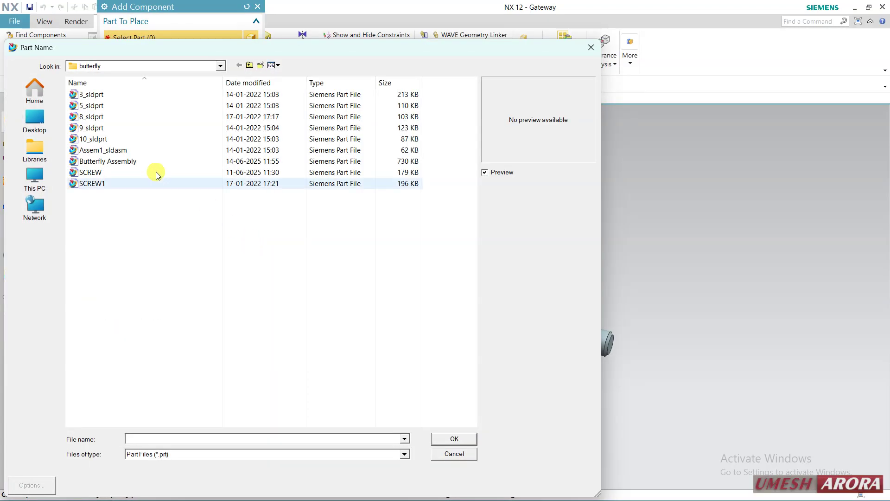
click(96, 107)
click(98, 118)
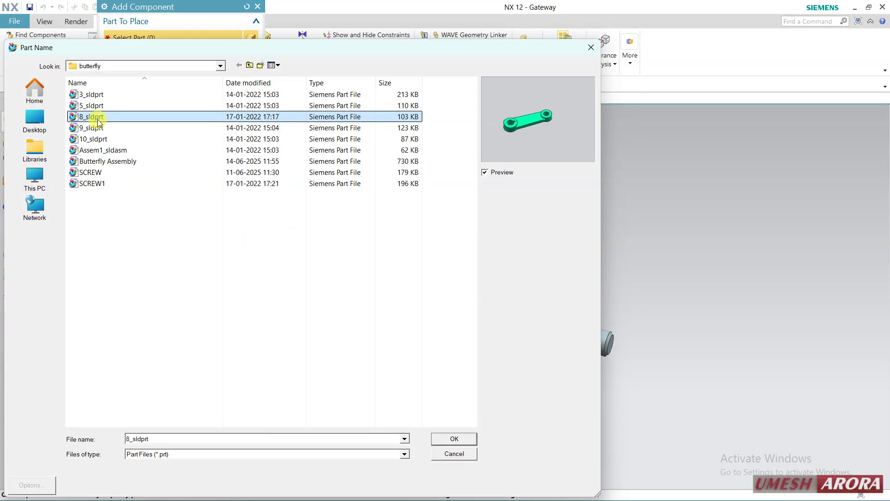
click(99, 129)
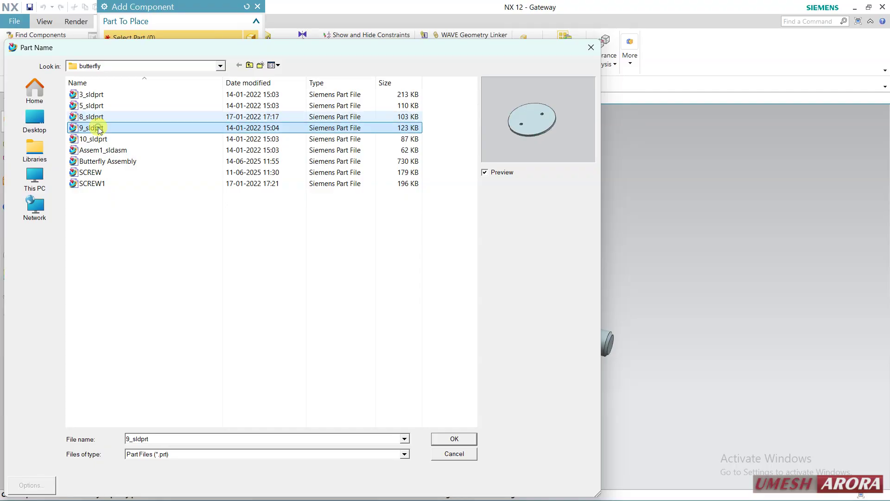
click(454, 439)
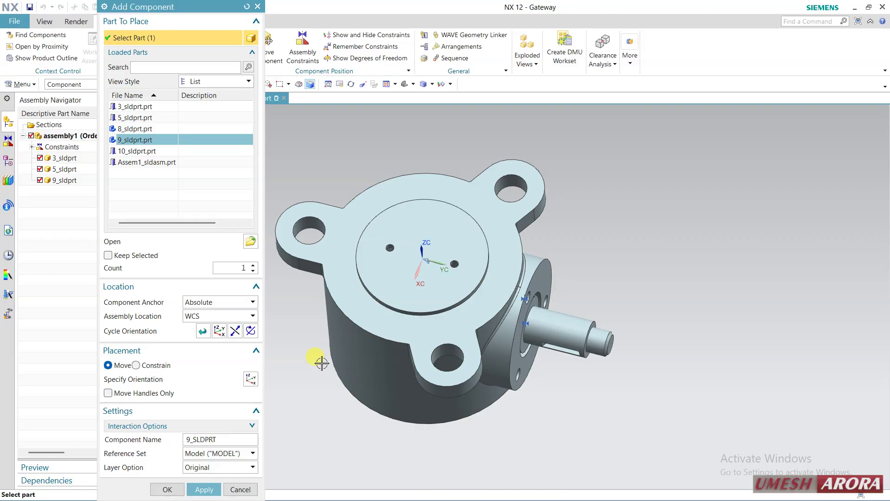
Raise the disc along the Z axis to Z 25 above the valve body and place it there
middle_drag(322, 363, 311, 341)
click(201, 373)
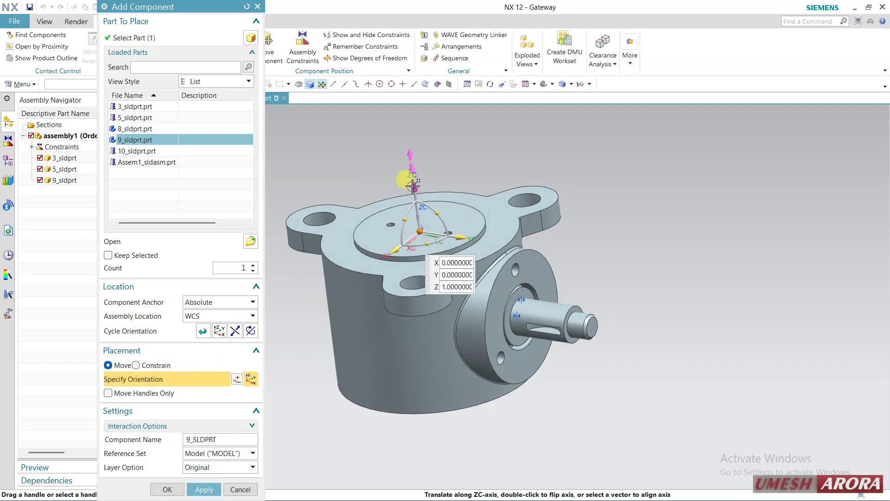
drag(412, 185, 405, 128)
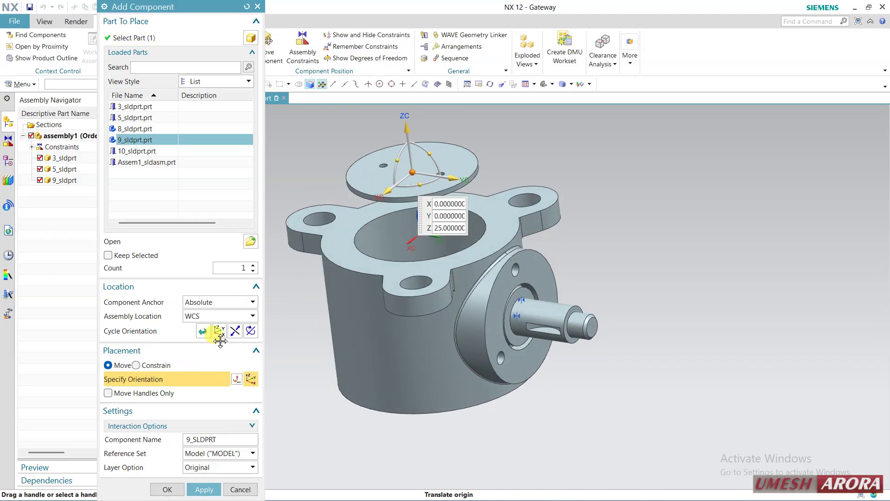
click(168, 488)
Align the disc's first hole with the matching hole in the shaft's flat using an Infer Center/Axis constraint
middle_drag(278, 394, 283, 391)
click(292, 54)
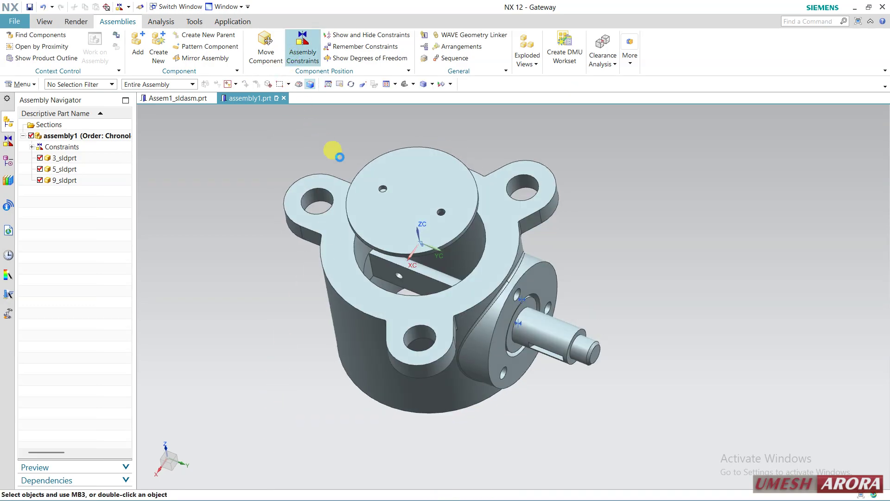
scroll(341, 188, up, 5)
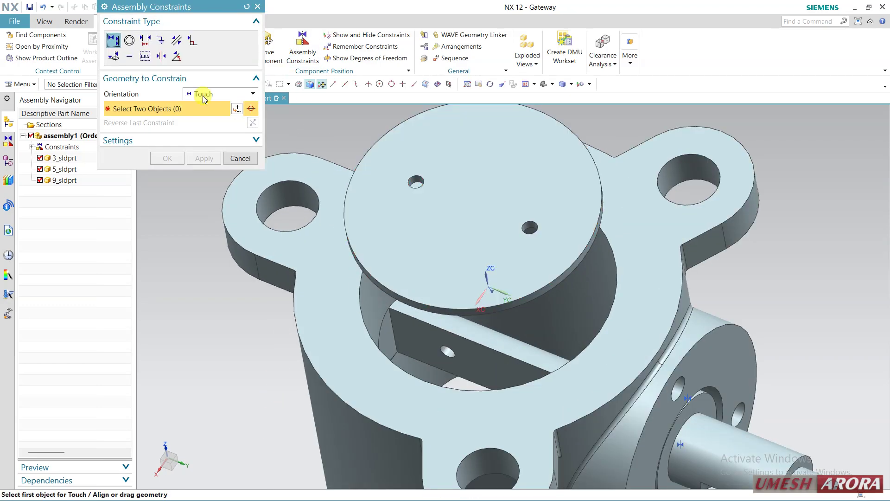
click(199, 94)
click(199, 136)
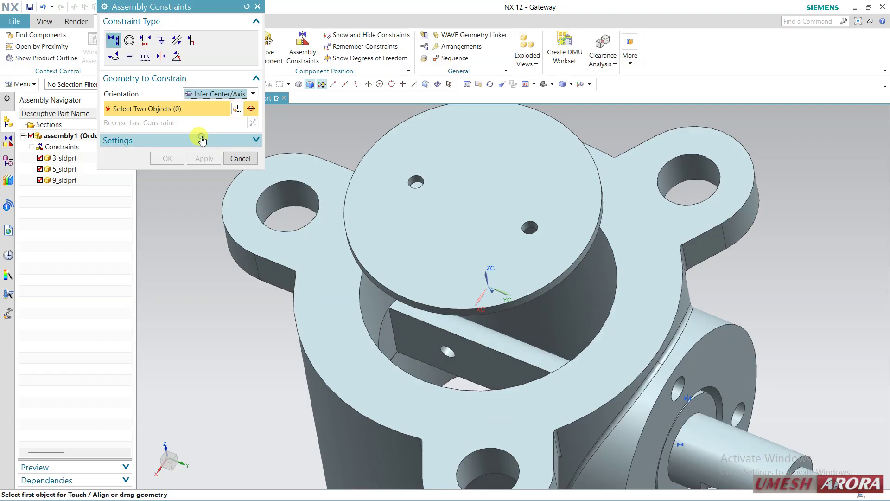
click(442, 345)
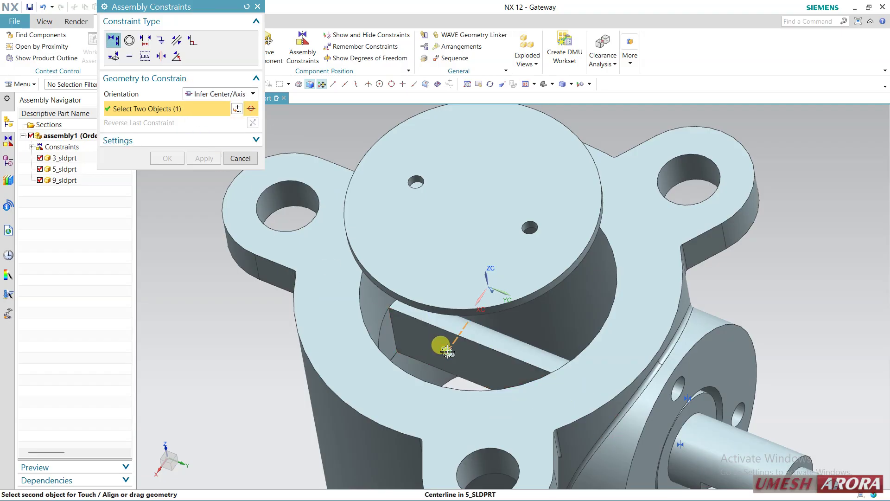
scroll(417, 181, up, 2)
click(417, 181)
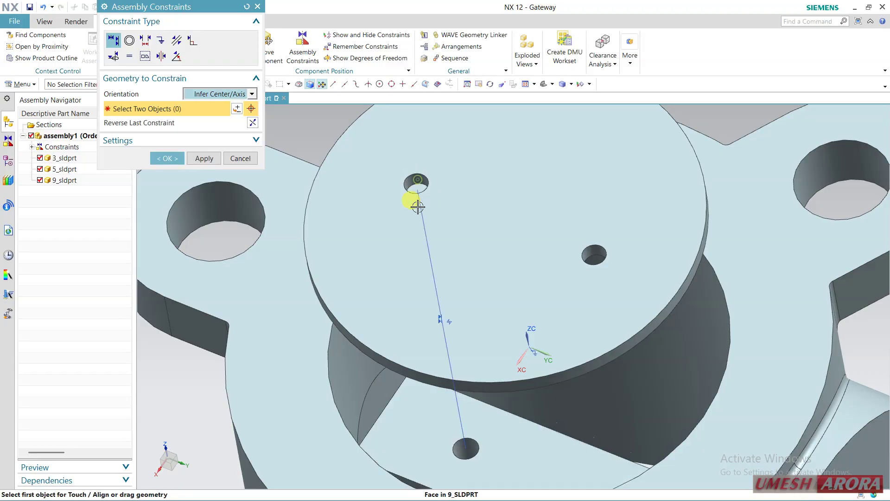
Align the disc's second hole with the other hole in the shaft's flat using an Infer Center/Axis constraint
scroll(432, 260, down, 3)
scroll(436, 263, down, 1)
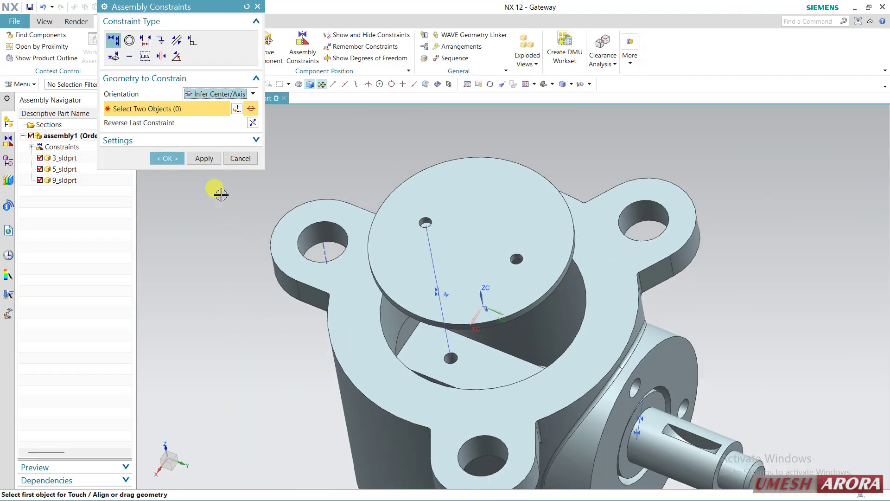
click(207, 159)
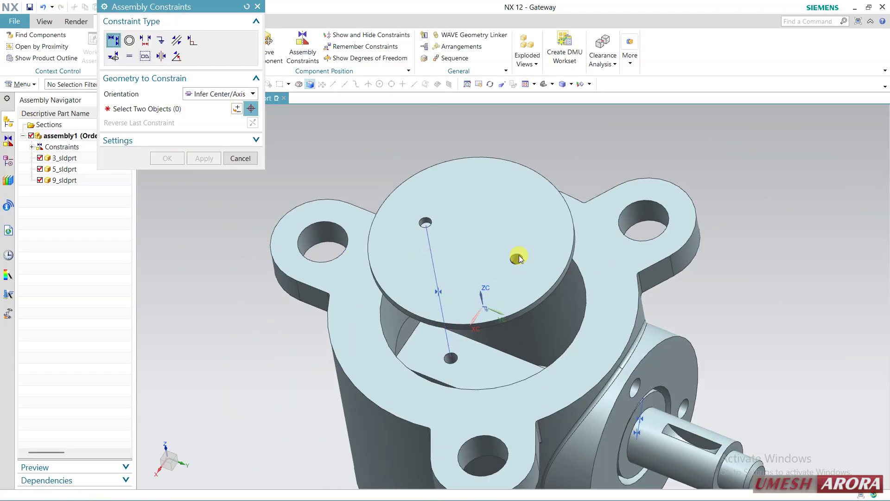
scroll(516, 259, up, 2)
click(514, 256)
scroll(513, 324, down, 2)
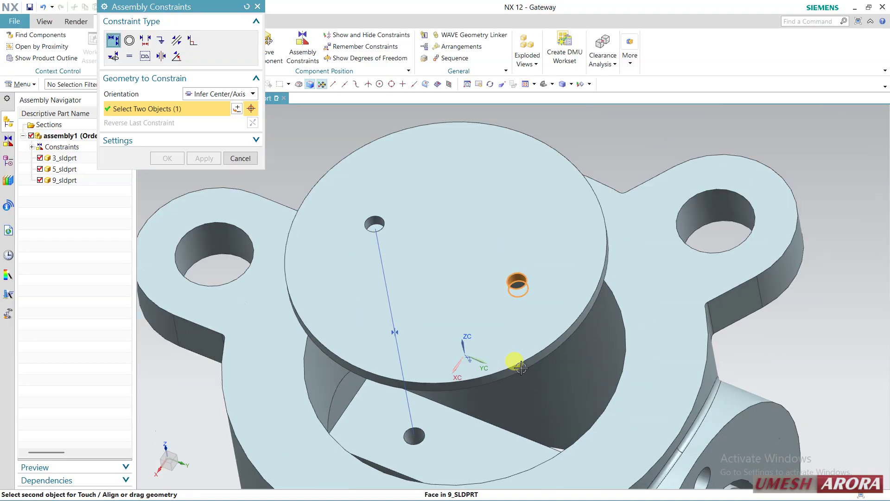
middle_drag(513, 360, 550, 386)
shift+middle_drag(550, 387, 541, 314)
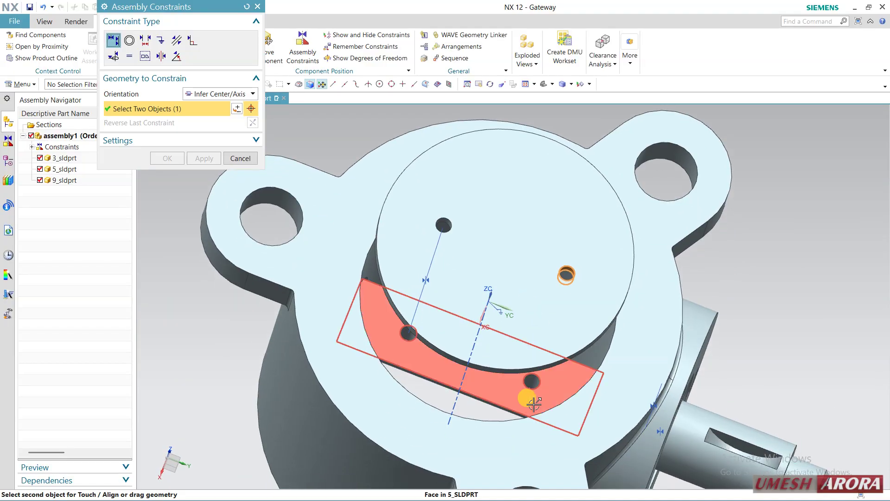
click(534, 381)
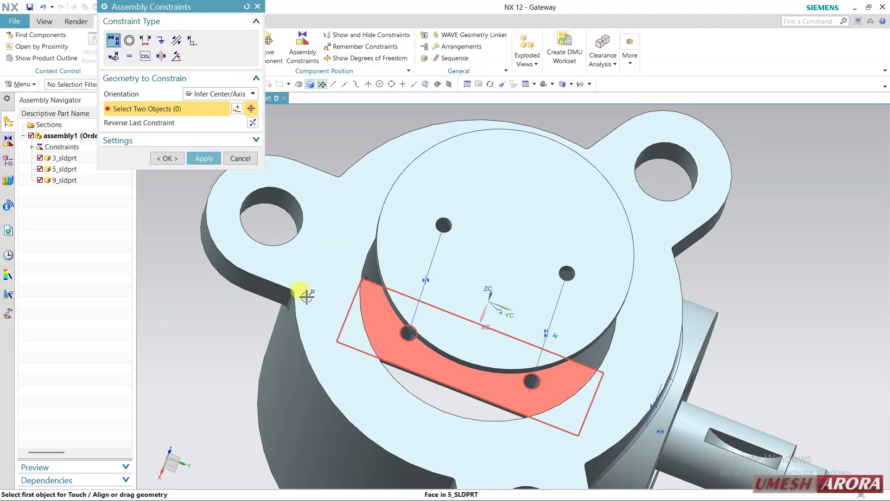
click(208, 160)
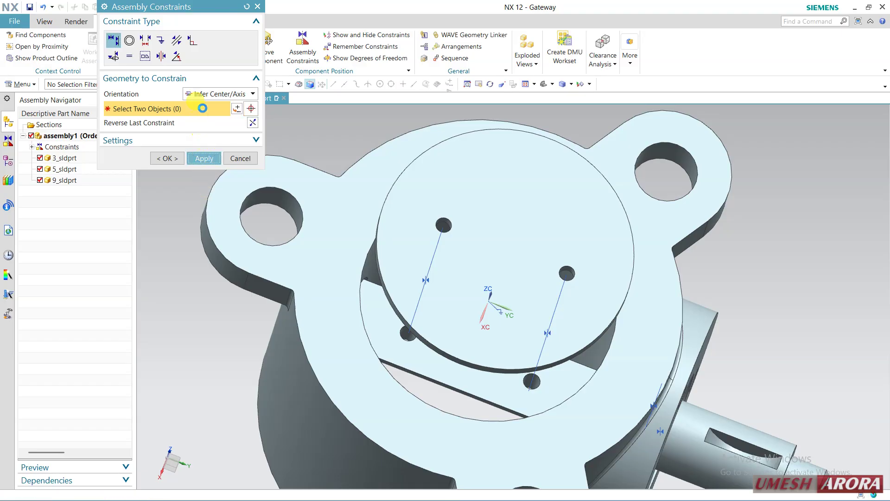
Seat the disc's underside on the shaft's flat face with a Touch constraint and finish constraining the disc
click(200, 94)
click(205, 116)
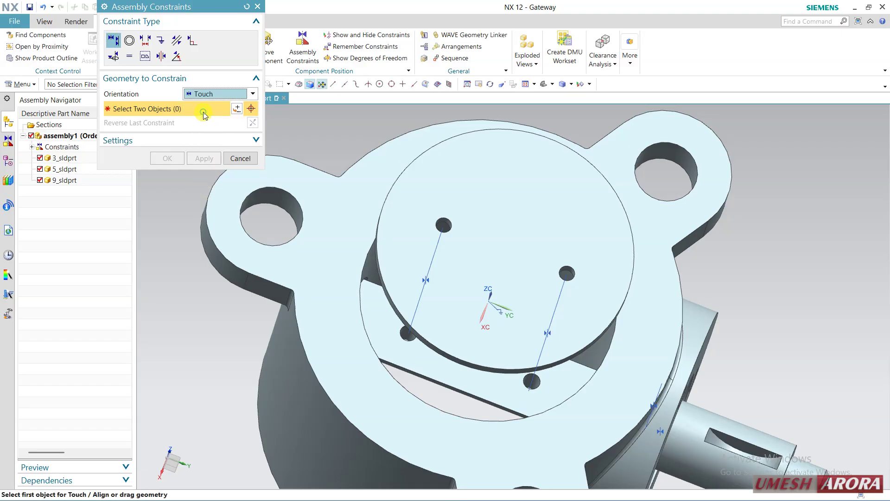
click(417, 356)
middle_drag(371, 364, 364, 298)
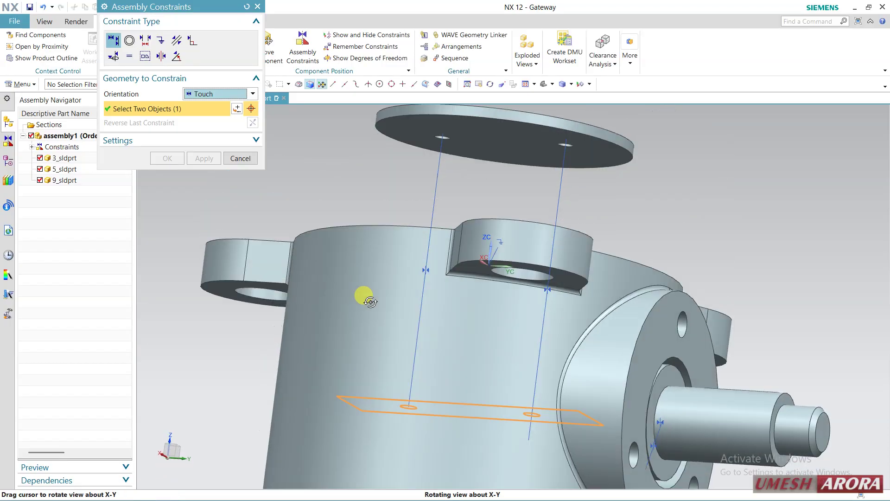
click(482, 131)
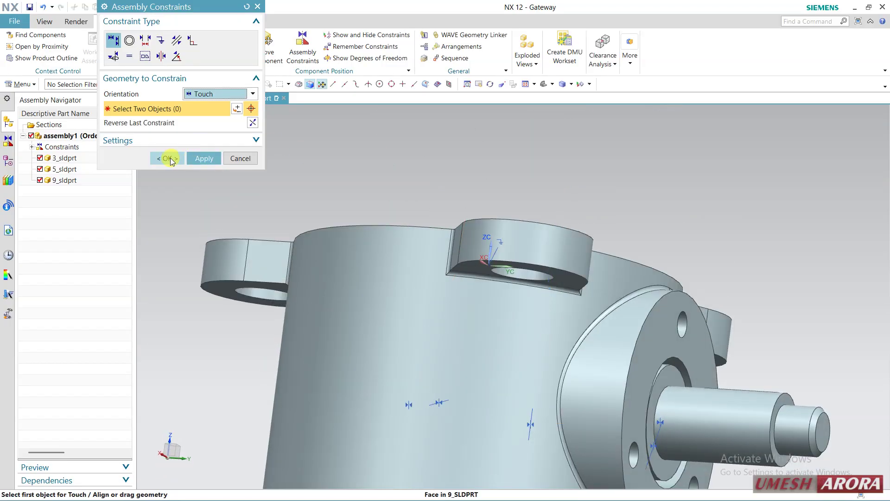
click(168, 158)
middle_drag(399, 167, 418, 263)
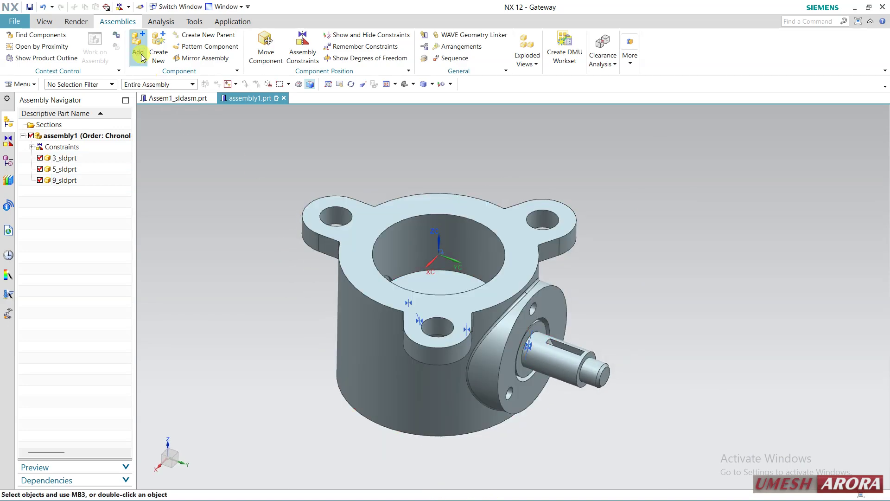
Load 10_sldprt, the round cover plate with a central bore, from the butterfly folder as the next component
click(138, 48)
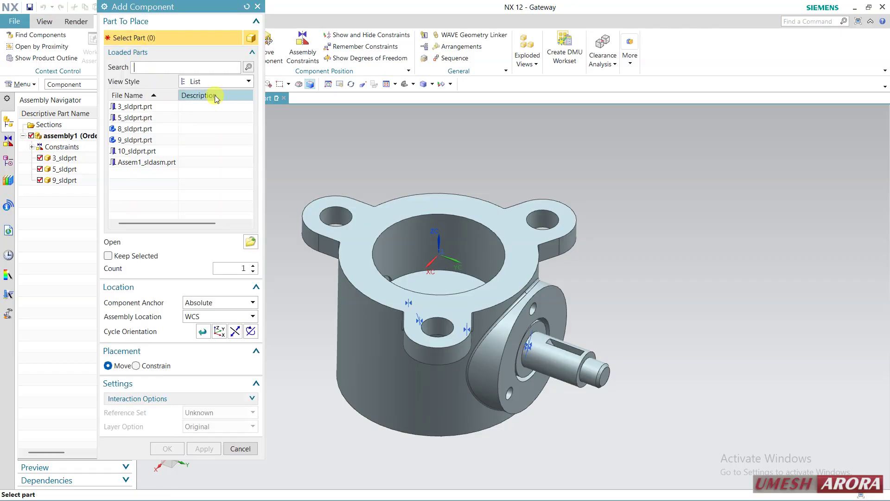
click(249, 239)
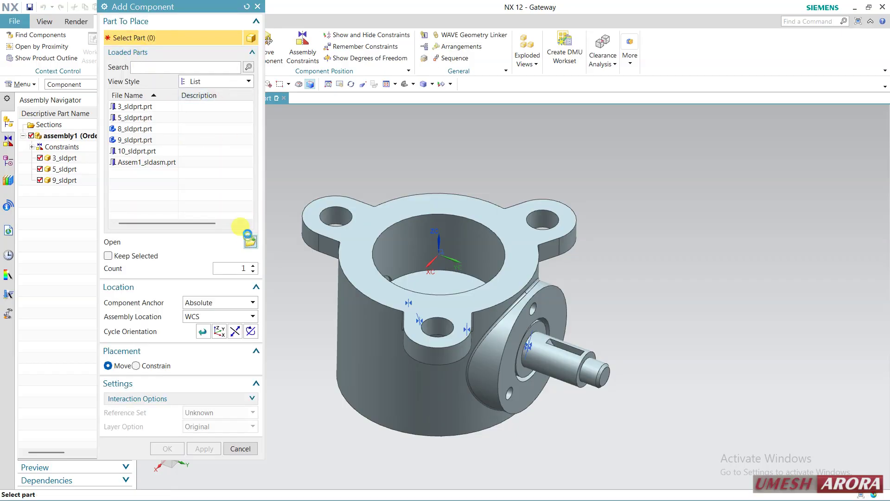
click(91, 141)
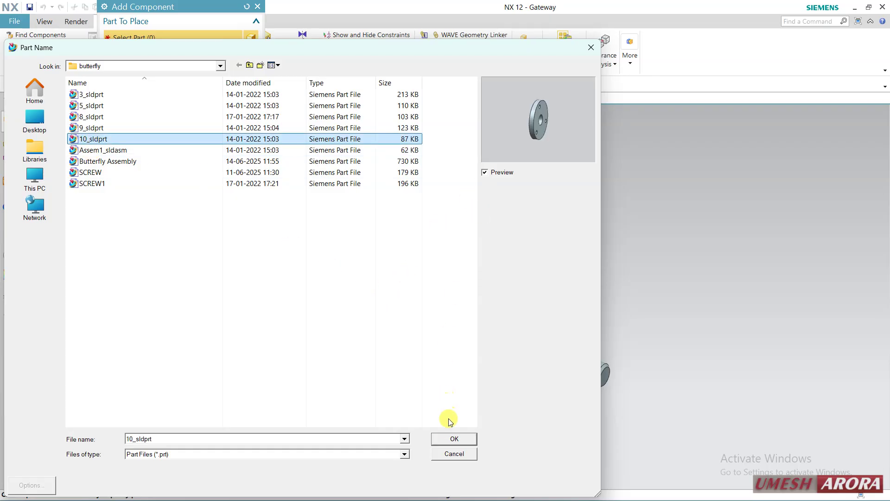
click(452, 438)
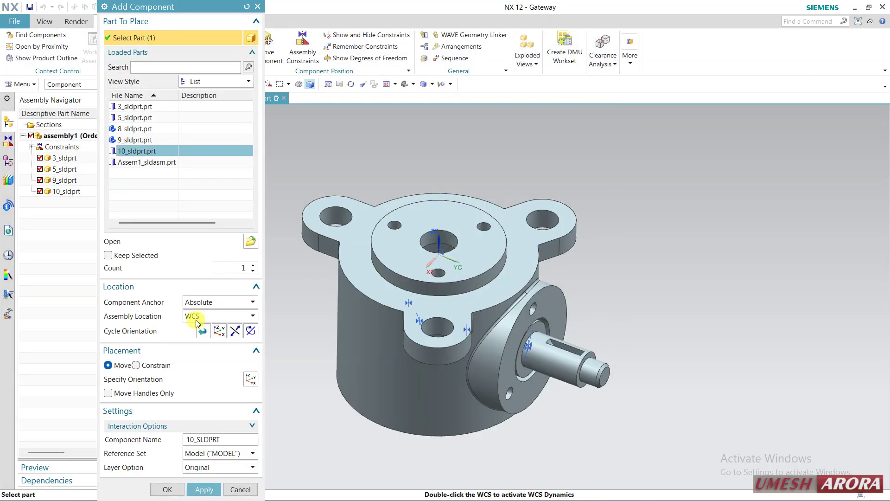
Move the cover plate out to Y 82, rotate it upright to face the side flange, and place it there
click(242, 378)
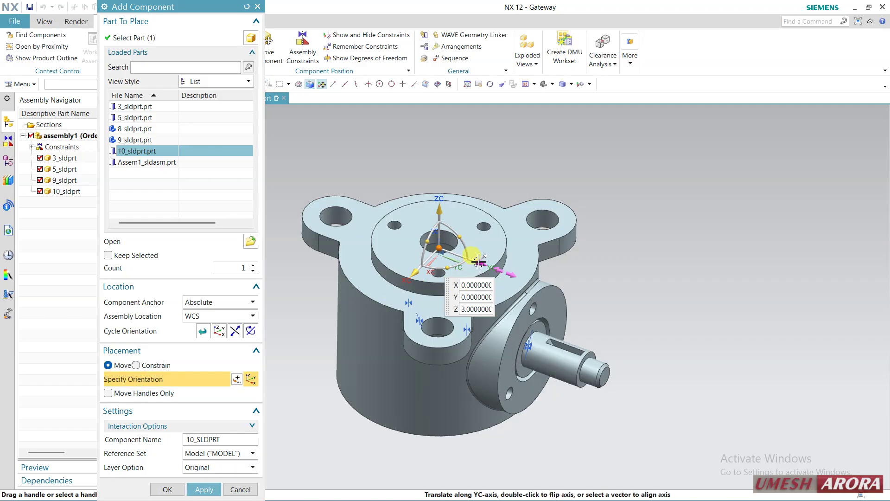
drag(479, 262, 675, 359)
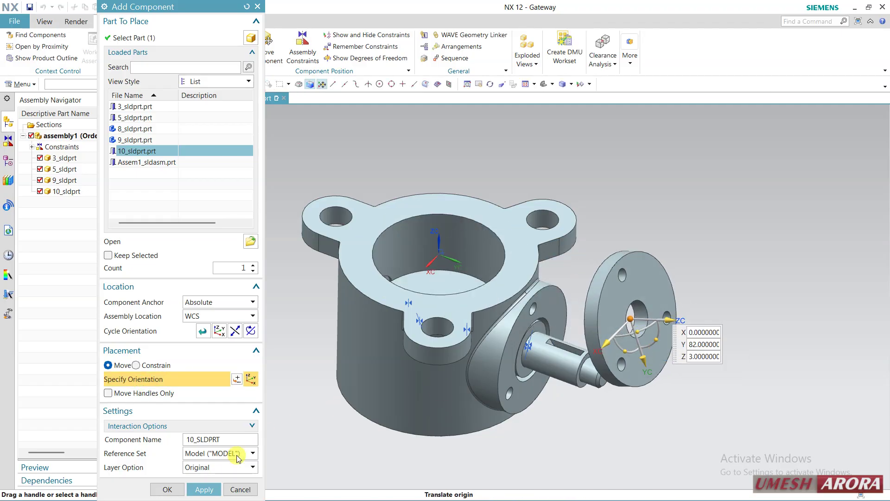
click(167, 489)
scroll(639, 362, up, 2)
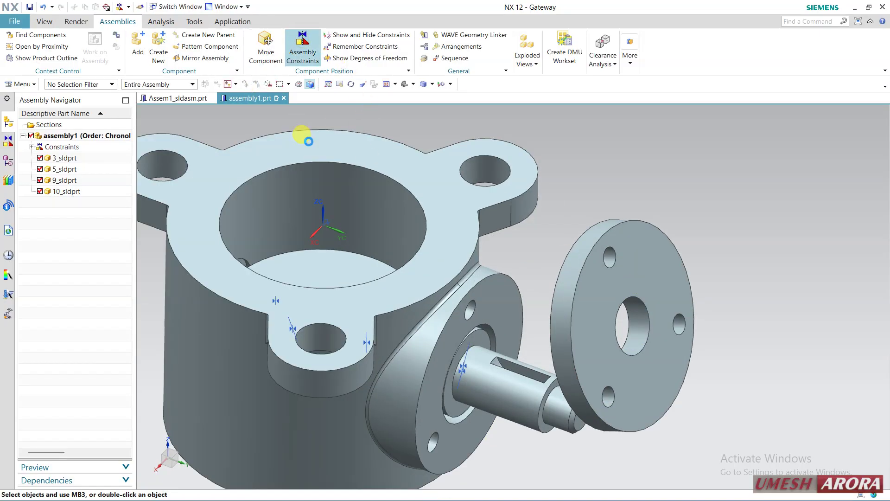
Align the cover plate's central bore with the shaft's cylindrical face using an Infer Center/Axis constraint
click(215, 94)
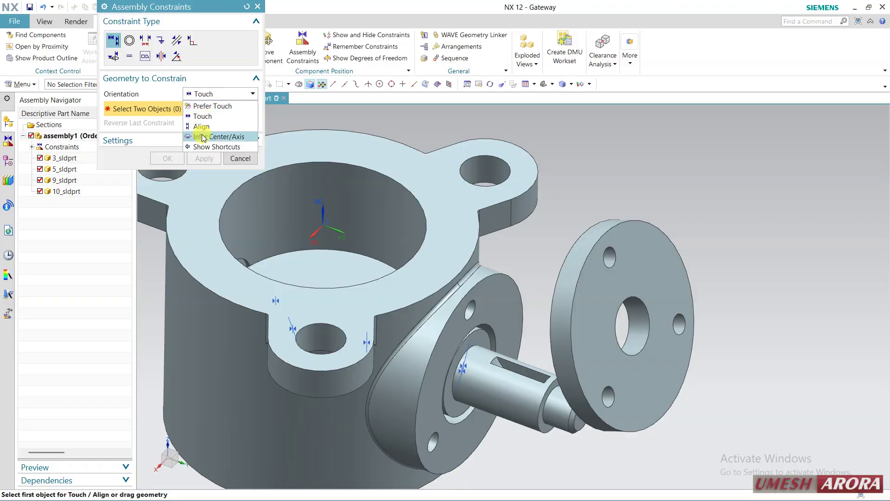
click(202, 137)
click(644, 324)
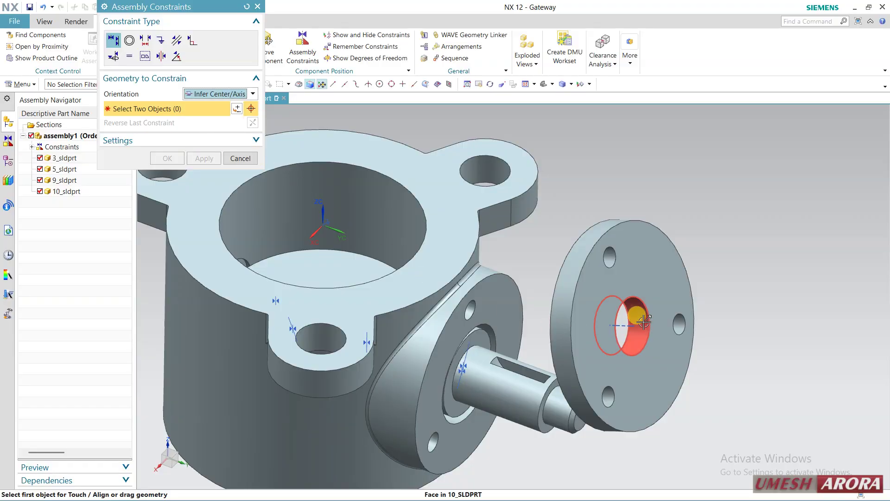
click(507, 389)
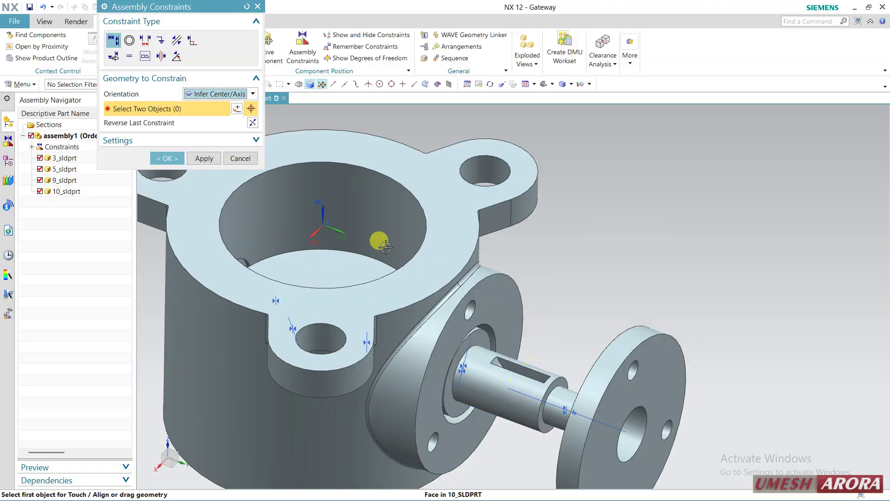
Align the cover plate's upper bolt hole with the upper hole in the body's side flange using Infer Center/Axis
scroll(631, 366, up, 3)
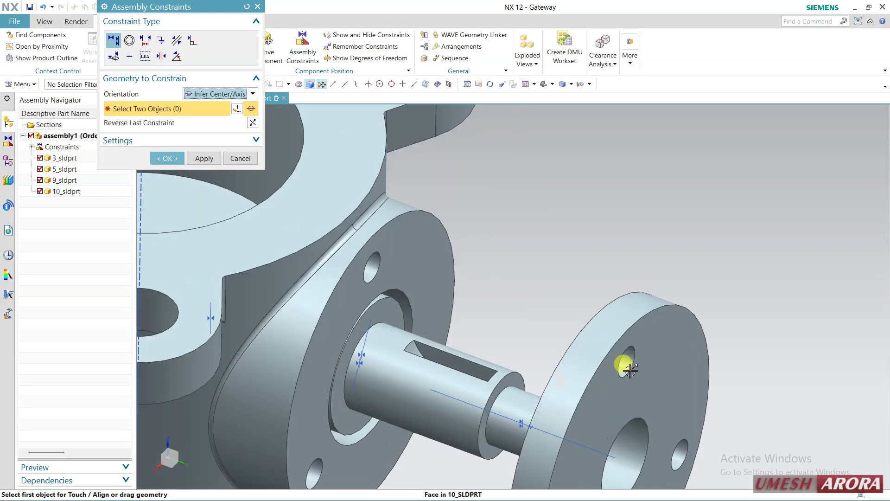
click(625, 360)
click(371, 258)
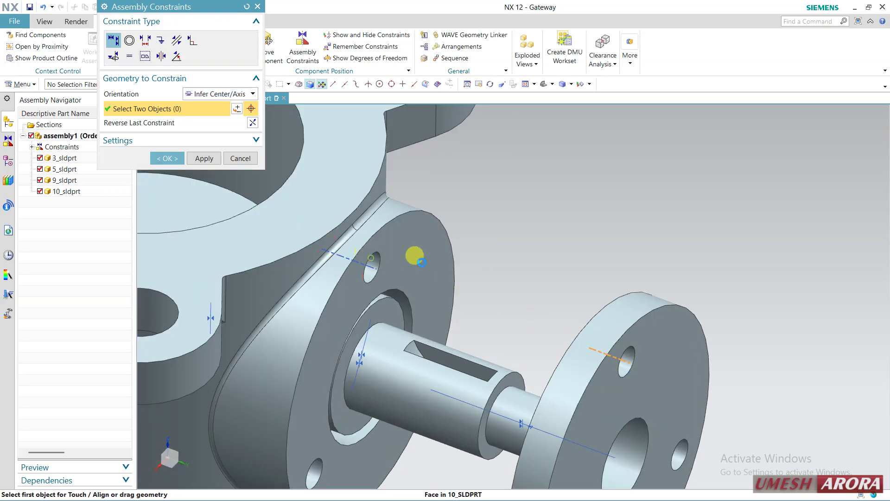
scroll(545, 259, down, 2)
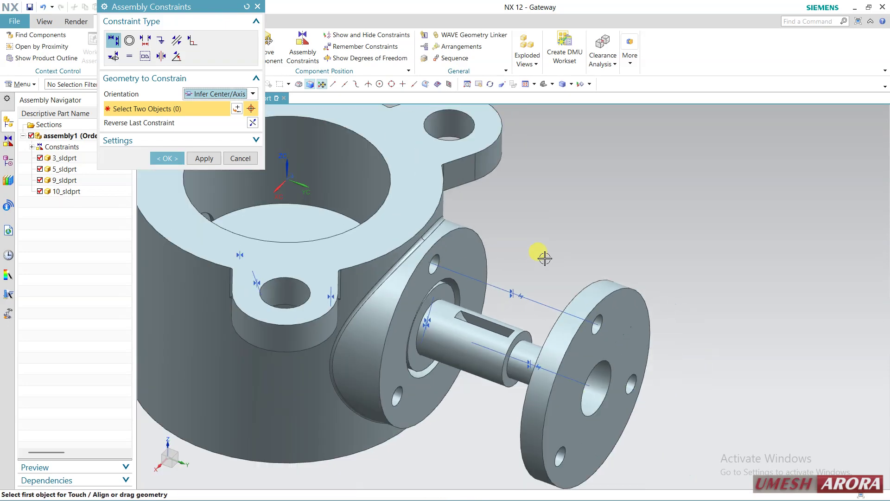
Seat the cover plate's inner face against the side flange's outer face with a Touch constraint
click(201, 95)
click(201, 115)
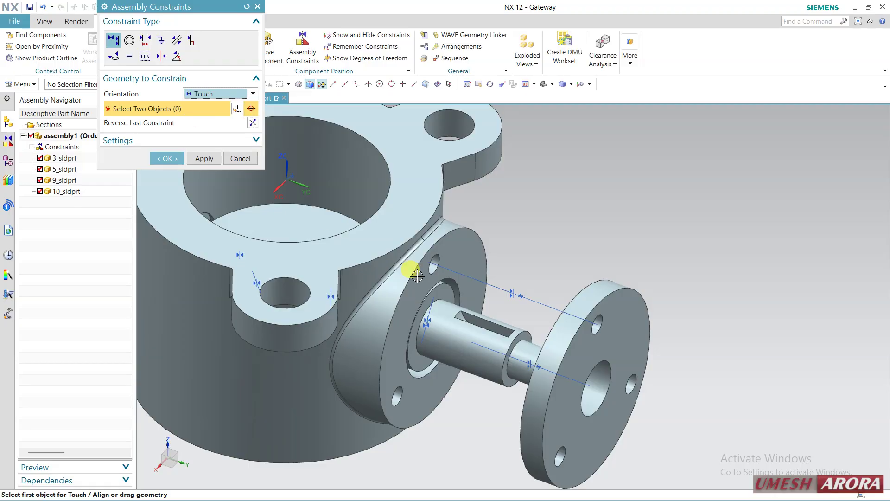
click(474, 258)
middle_drag(574, 269, 590, 280)
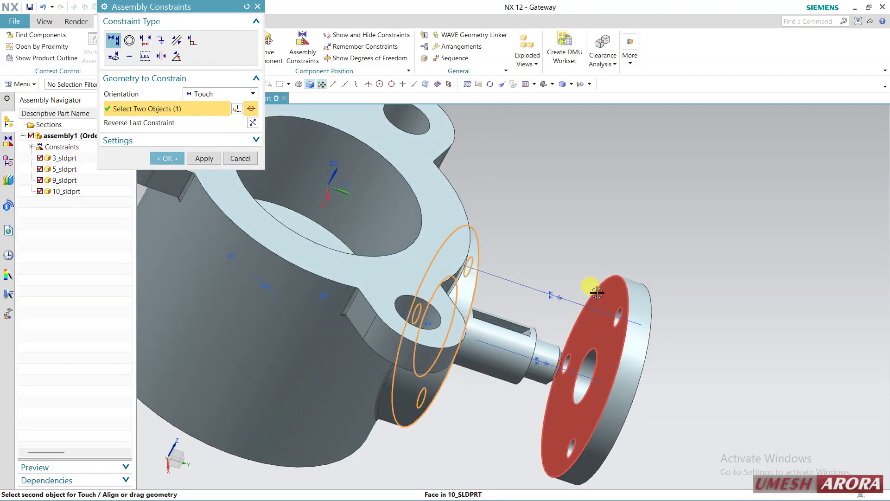
click(597, 292)
middle_drag(646, 265, 570, 274)
click(183, 163)
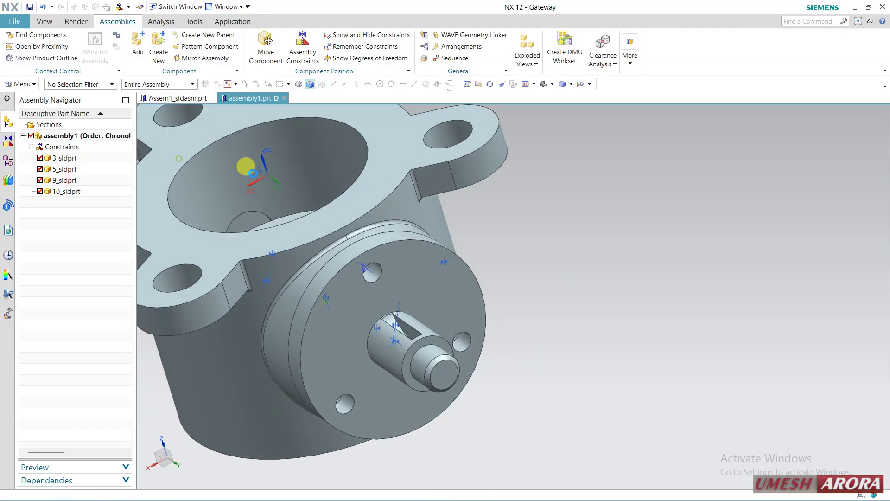
Load 8_sldprt, the green lever arm with a keyed bore, from the butterfly folder as the next component
scroll(536, 348, up, 5)
mouse_move(537, 348)
middle_down()
mouse_move(562, 358)
mouse_move(547, 351)
middle_up()
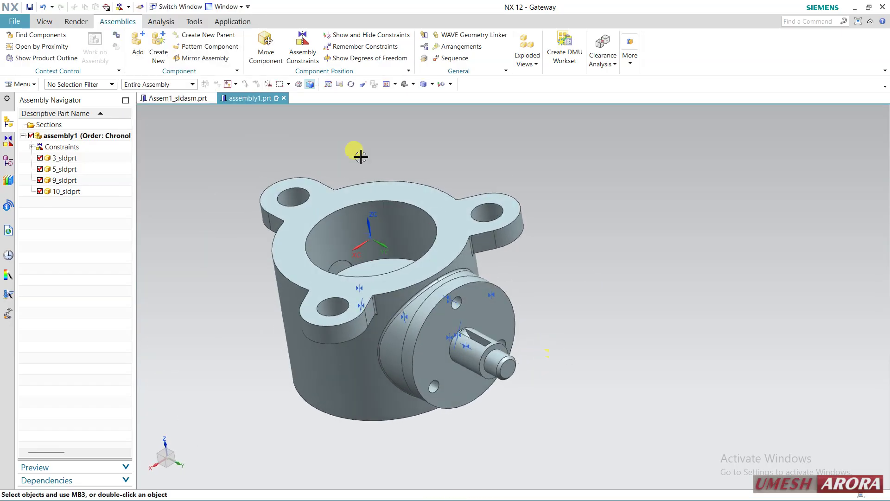
click(136, 56)
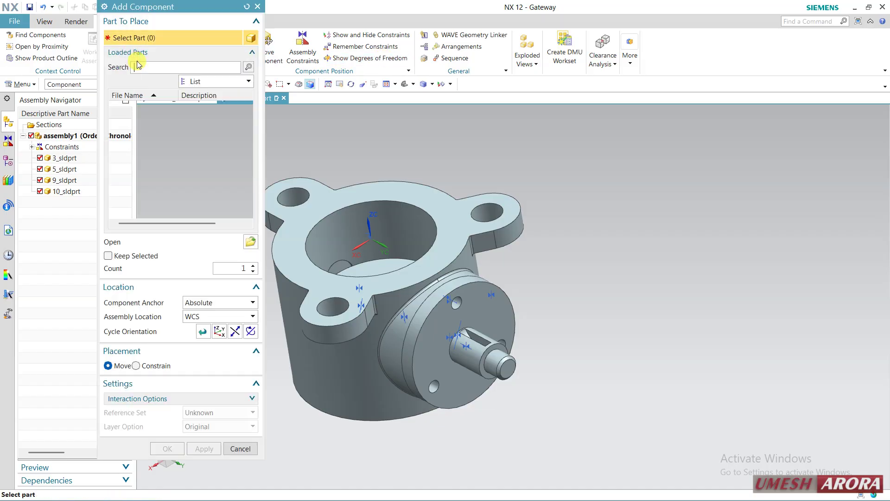
click(246, 244)
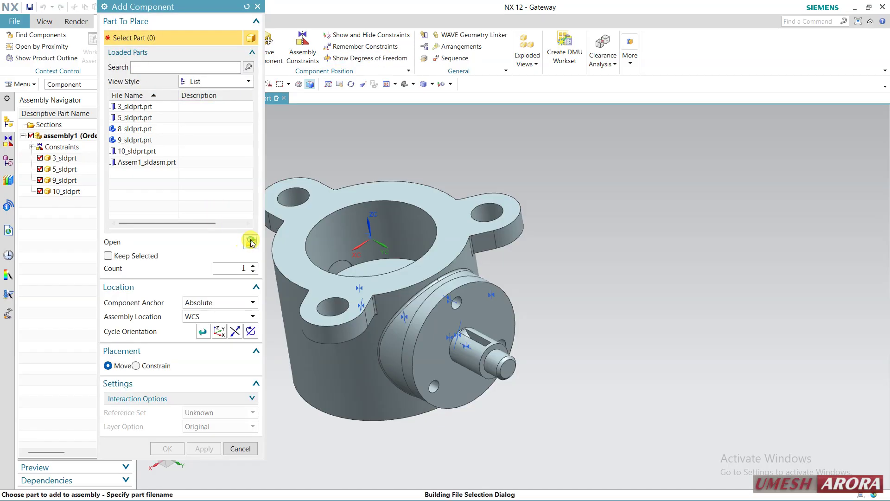
click(92, 106)
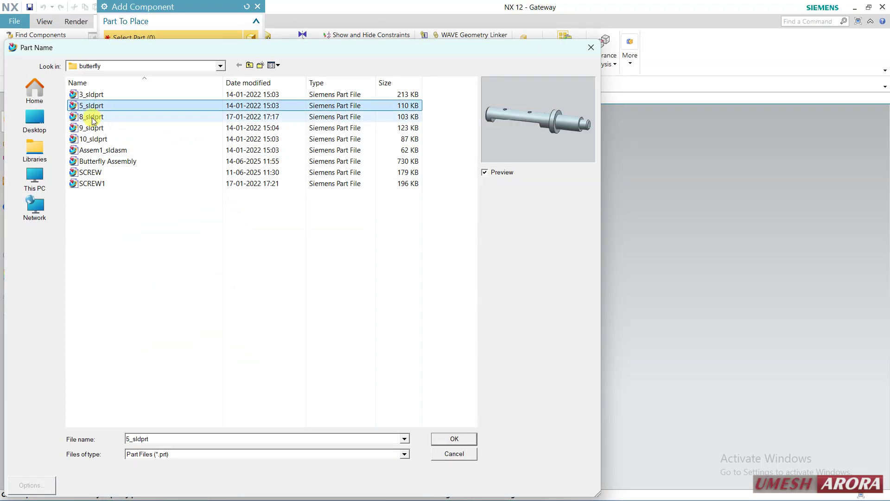
click(93, 118)
double_click(92, 117)
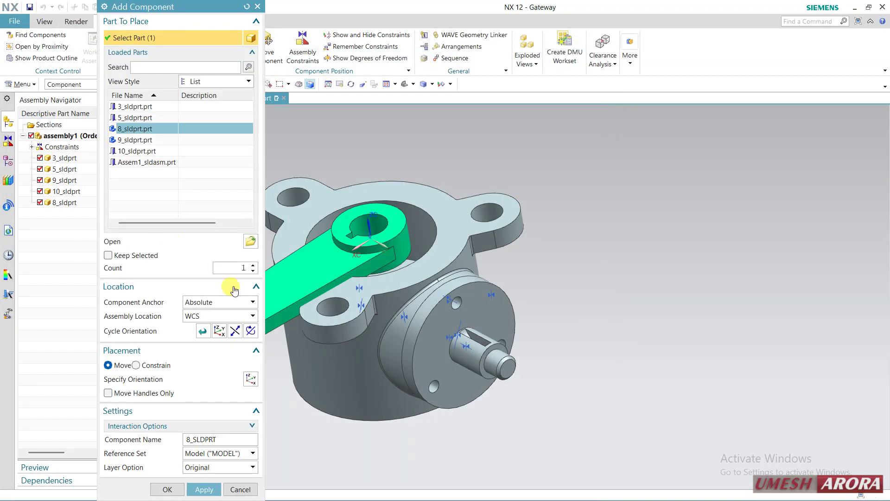
Move the lever arm out to Y 149 beyond the shaft end, rotate it upright, and place it there
click(200, 379)
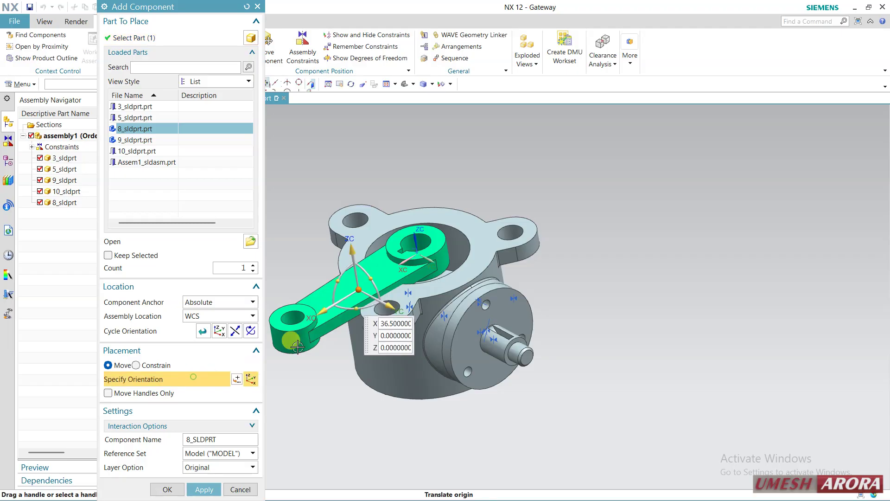
drag(376, 304, 614, 441)
scroll(651, 413, up, 1)
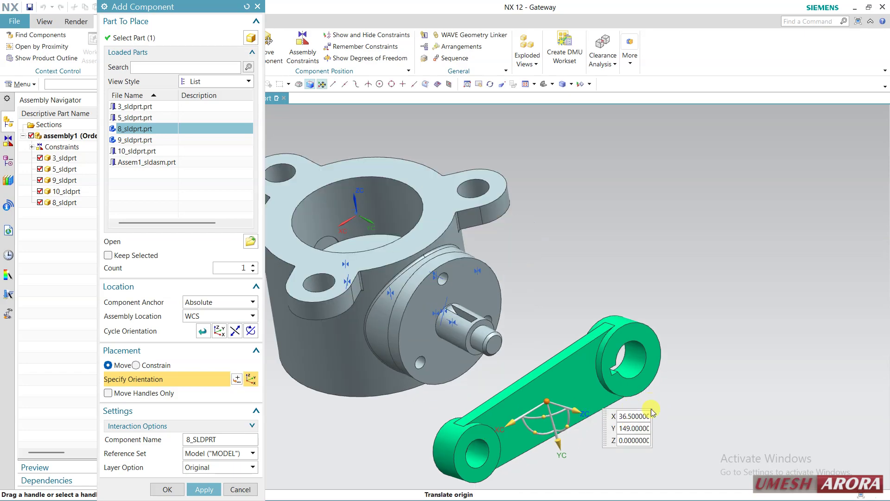
mouse_move(482, 364)
middle_down()
mouse_move(495, 356)
mouse_move(477, 374)
middle_up()
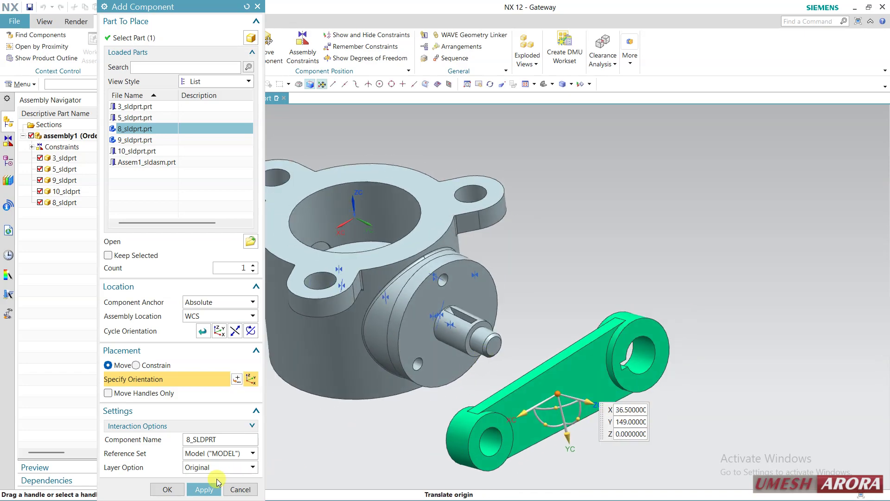
click(180, 491)
scroll(603, 431, up, 1)
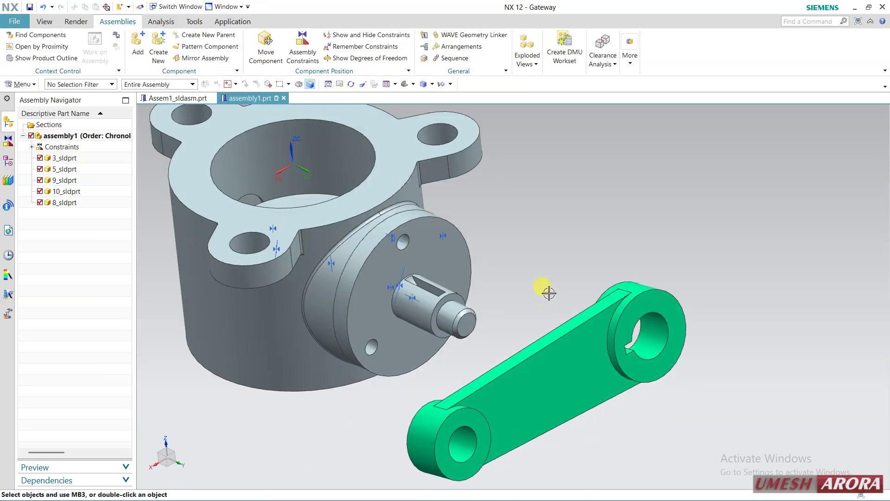
Align the lever's keyed bore with the shaft's axis using an Infer Center/Axis constraint
middle_drag(548, 292, 556, 299)
click(303, 46)
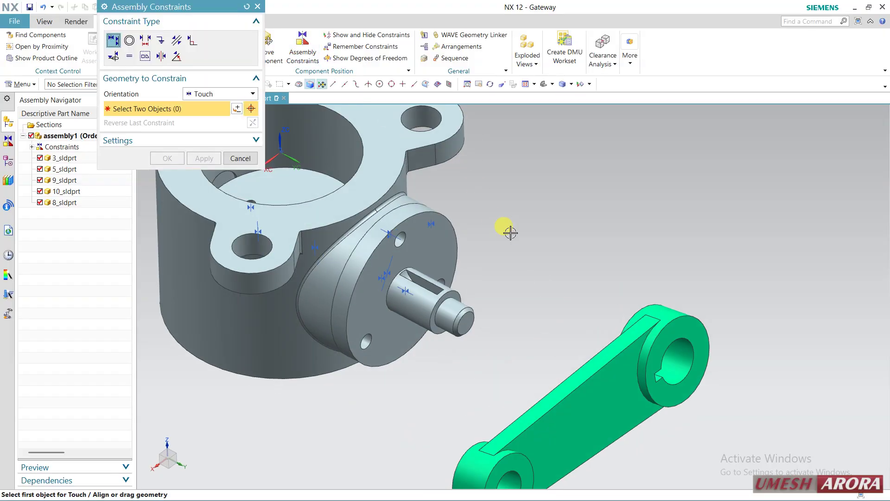
click(199, 94)
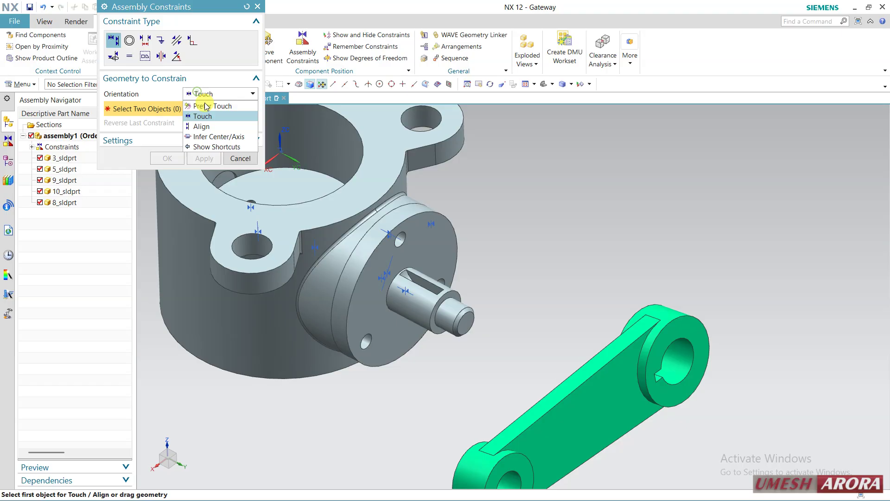
click(211, 137)
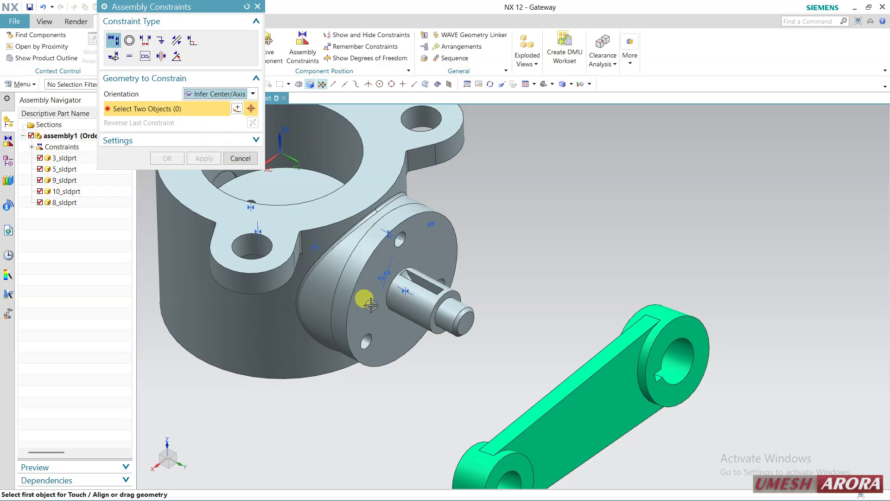
click(403, 302)
click(679, 359)
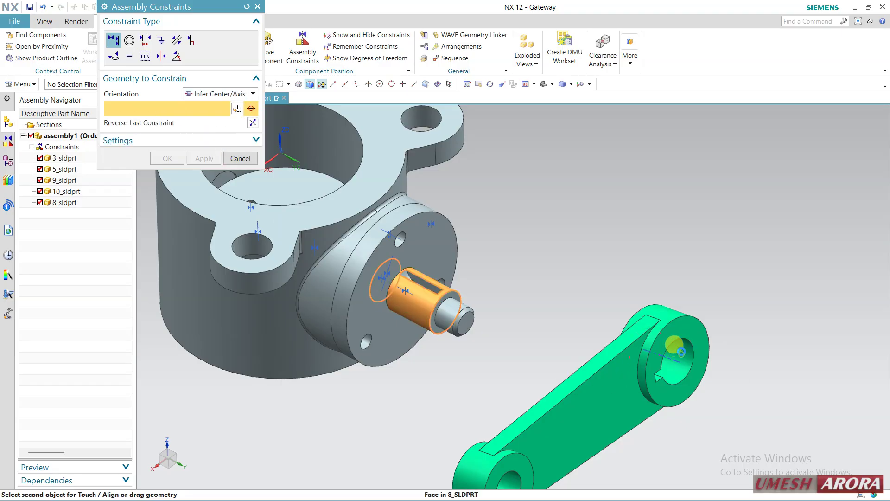
click(201, 160)
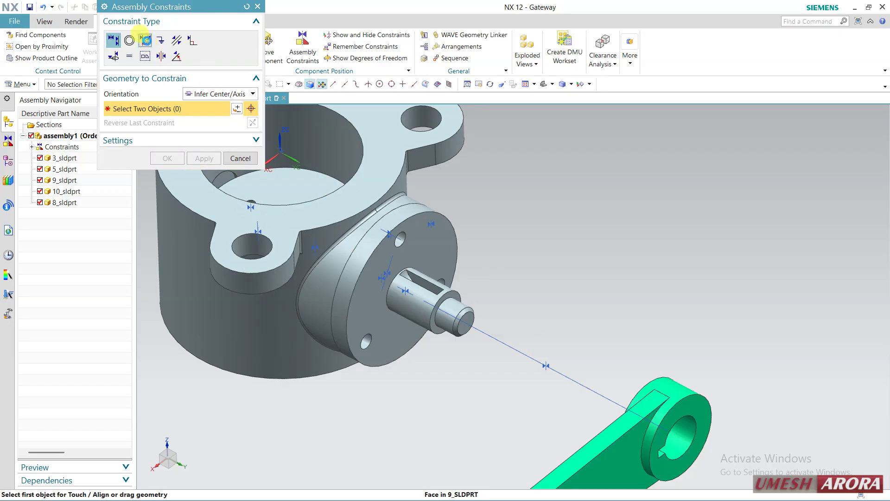
Add a Distance constraint of -2 mm between the shaft's shoulder face and the lever hub's outer face
click(144, 40)
click(438, 296)
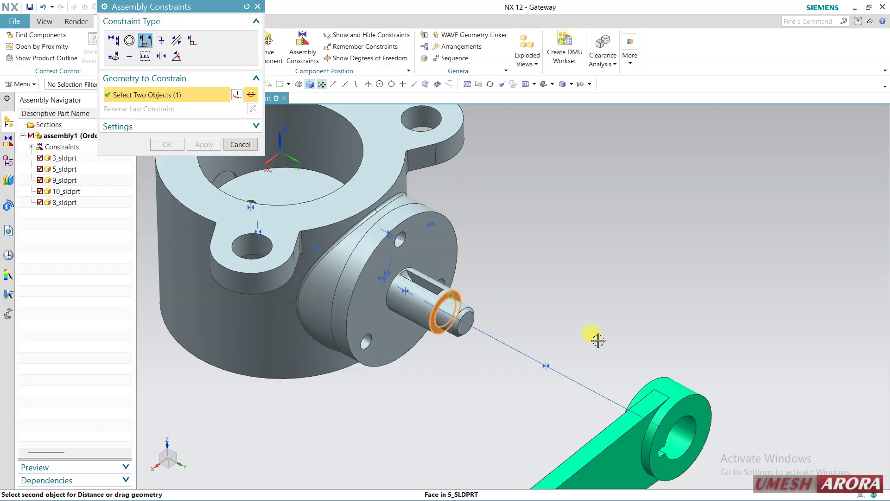
click(696, 419)
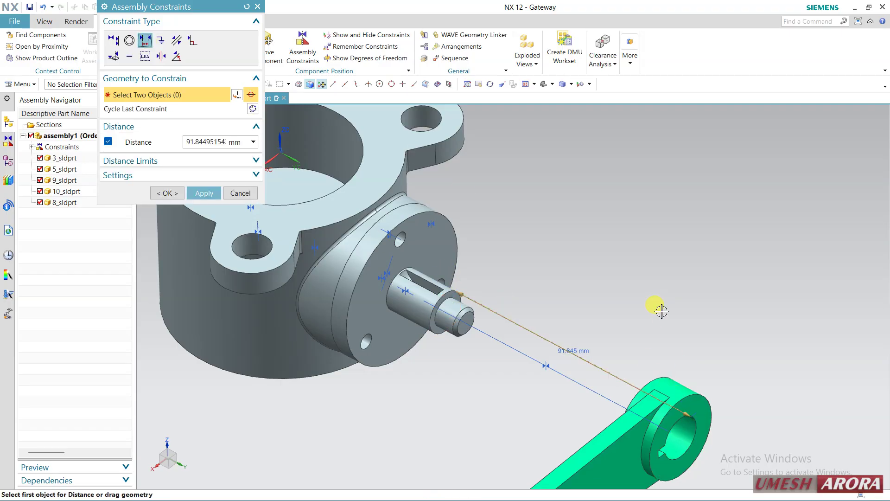
double_click(206, 142)
text(0)
key(Return)
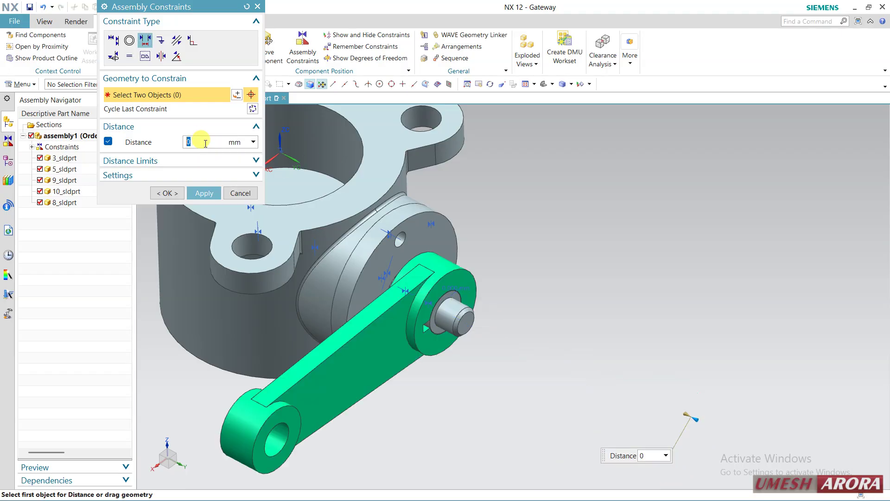
scroll(287, 264, up, 4)
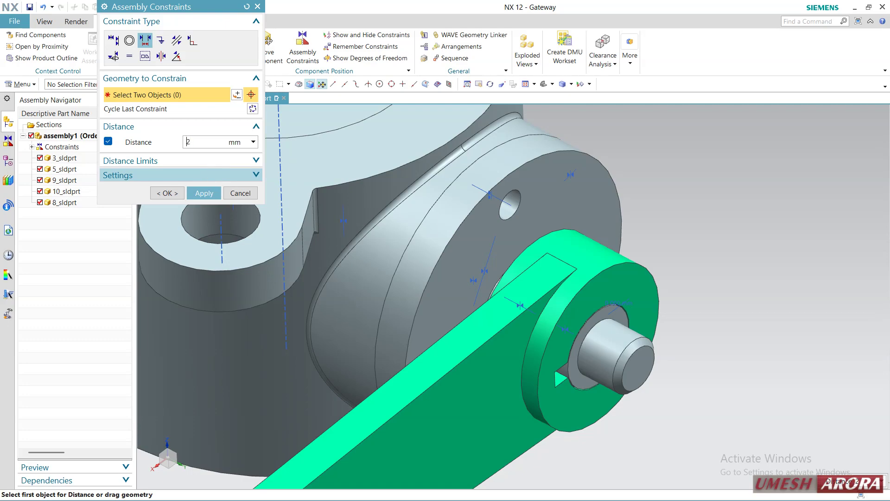
text(-2)
key(Return)
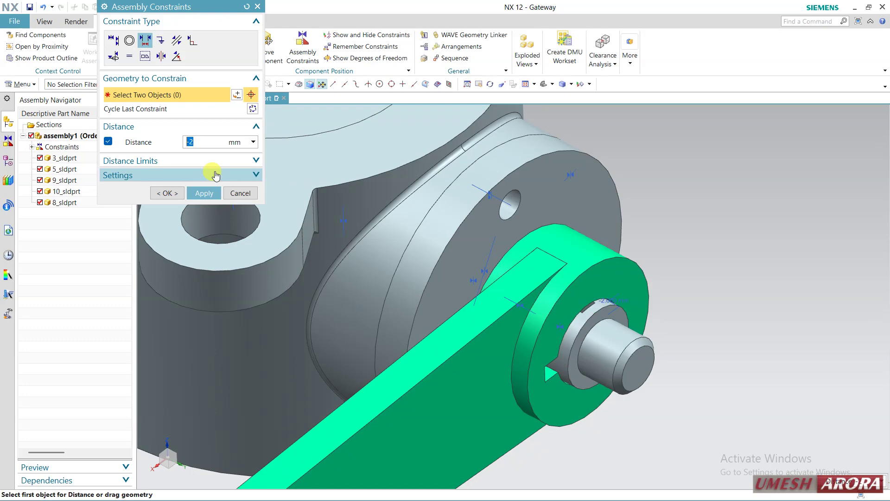
click(199, 192)
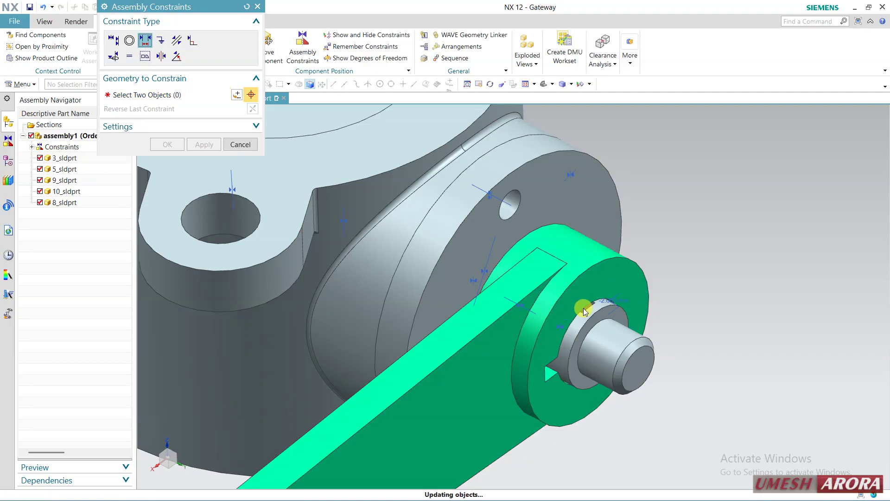
Add a 3D Angle constraint of 180° between the lever's keyway face and the matching face of the shaft's keyway
scroll(570, 307, up, 3)
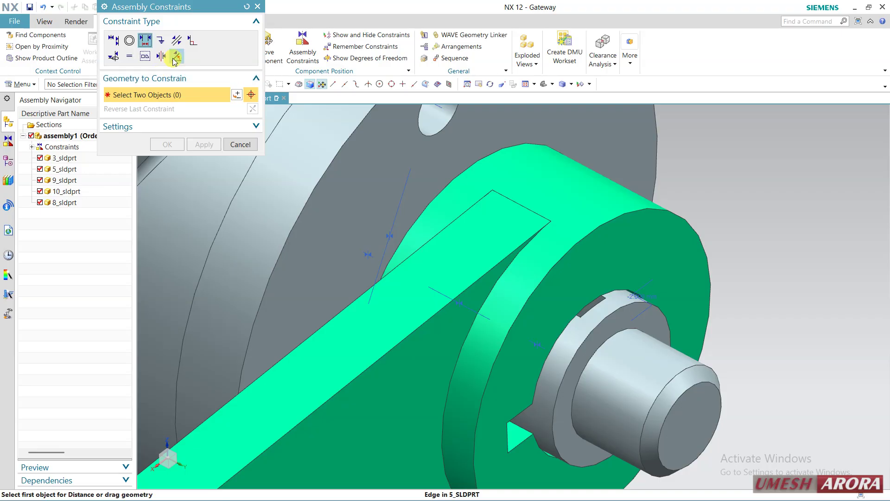
click(176, 58)
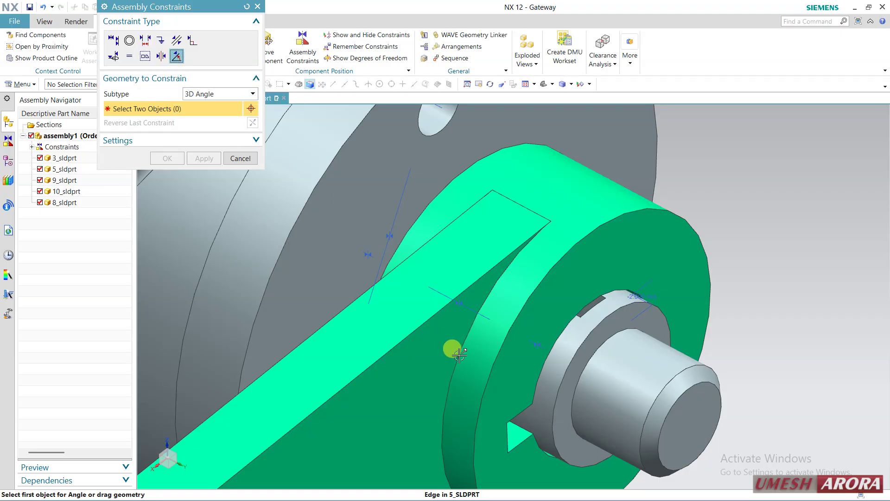
click(519, 437)
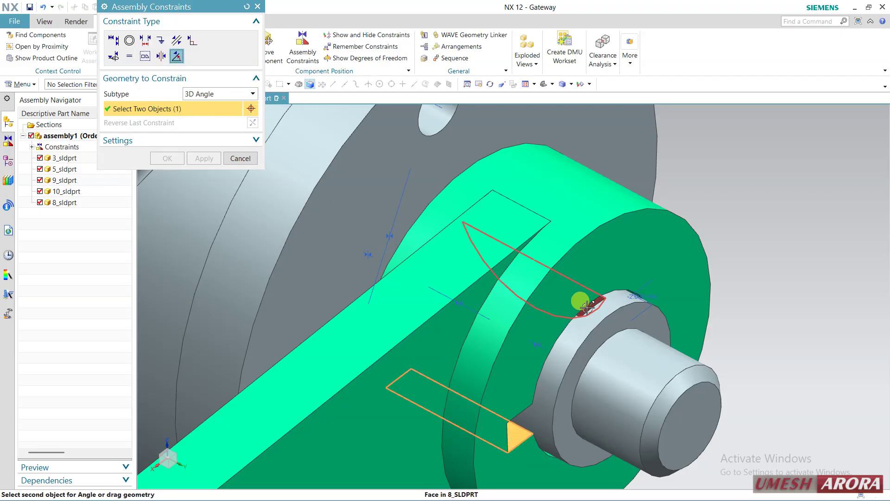
middle_drag(579, 302, 551, 347)
scroll(493, 397, up, 6)
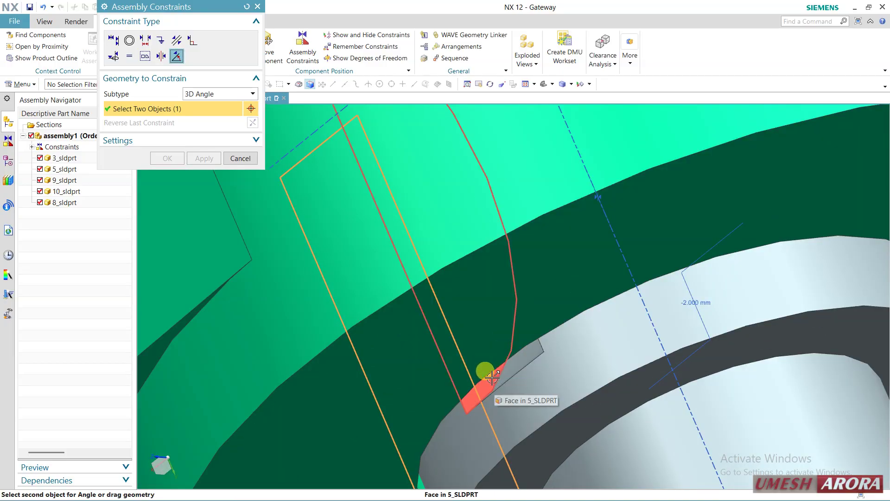
click(492, 378)
scroll(348, 252, down, 5)
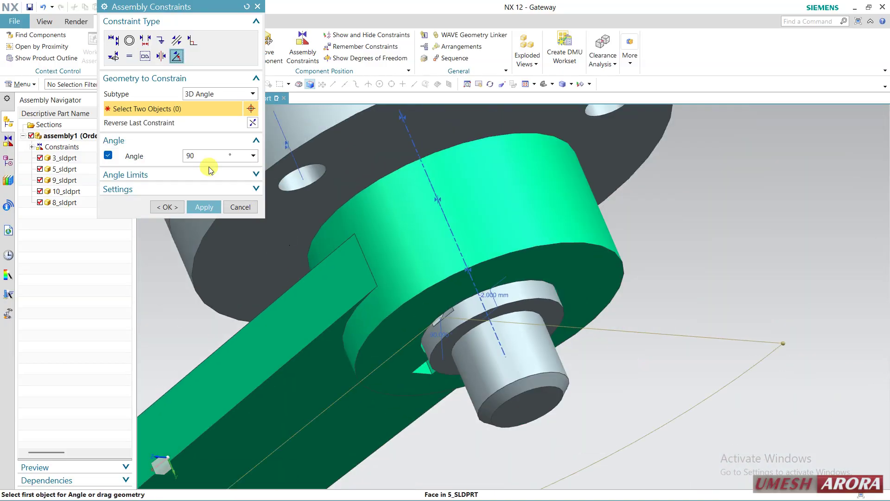
text(0)
key(Return)
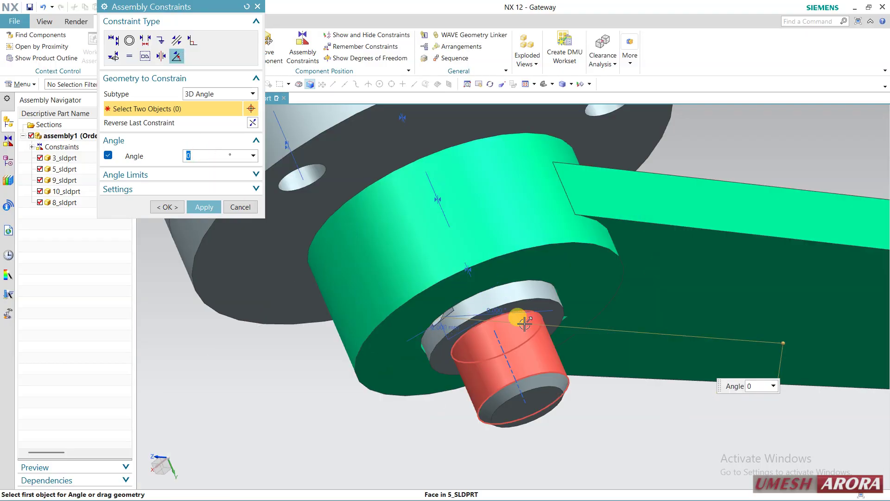
key(Return)
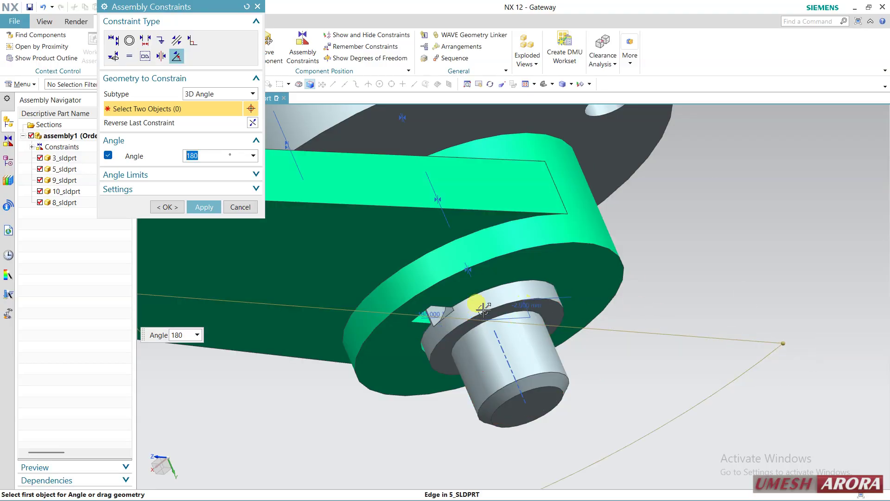
middle_drag(483, 309, 627, 410)
click(162, 207)
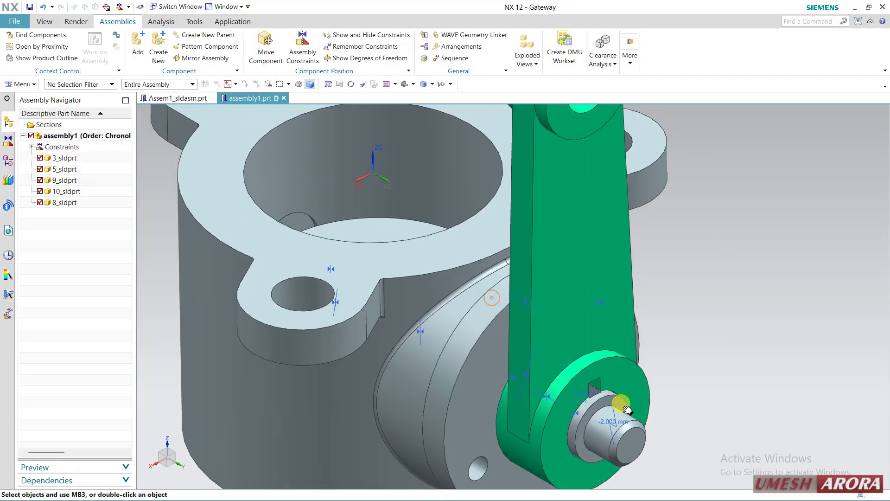
Rotate the shaft about its own axis with dynamic Move Component so the lever swings outward and the disc tilts
scroll(627, 410, down, 3)
middle_drag(566, 369, 538, 376)
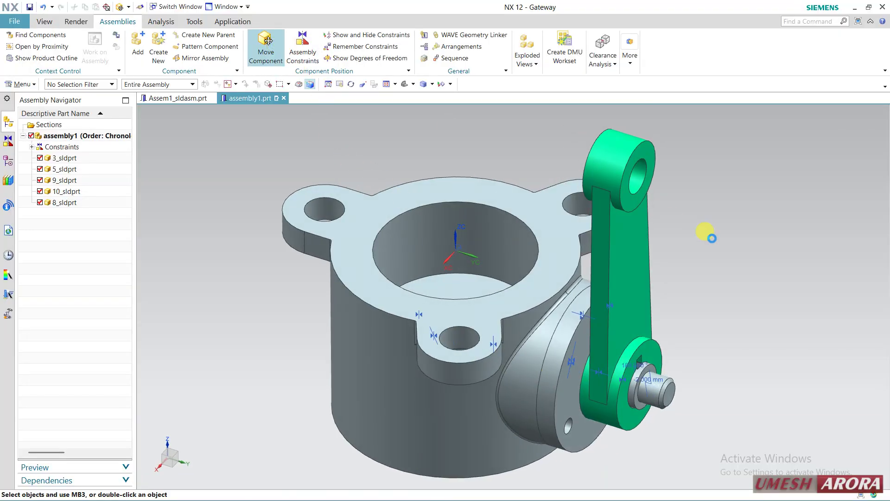
click(651, 388)
click(176, 88)
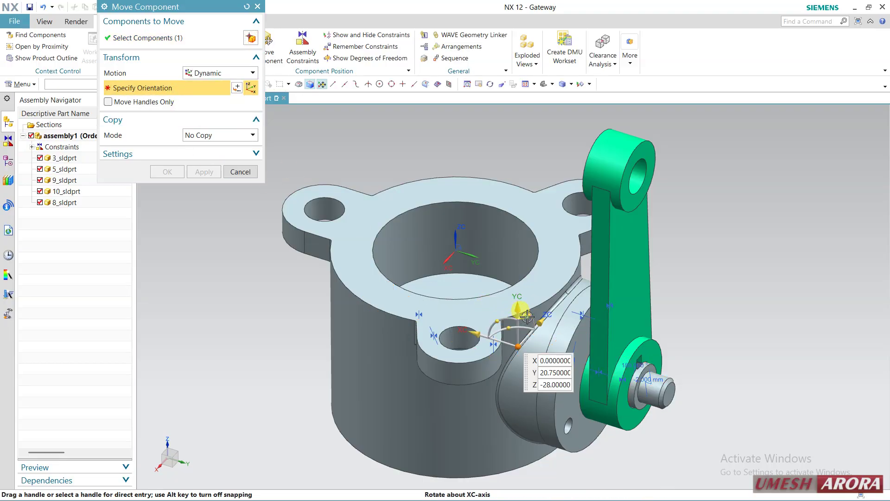
drag(527, 316, 655, 322)
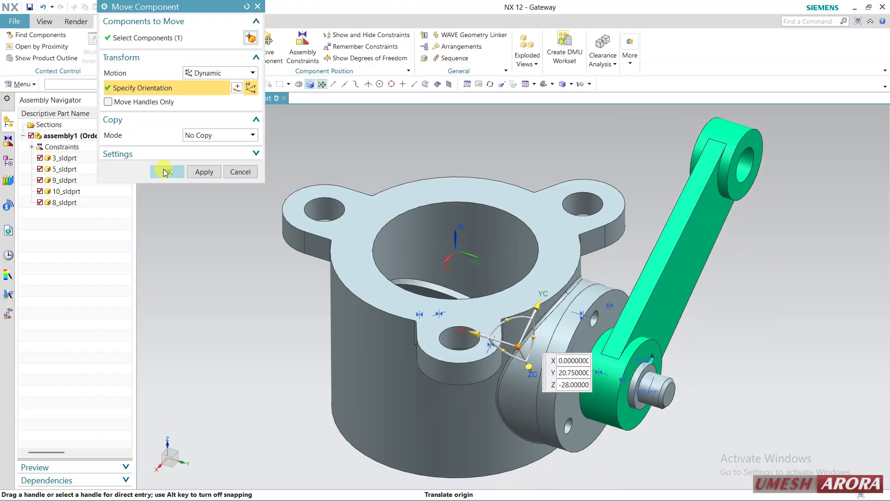
click(165, 173)
middle_drag(231, 210, 227, 216)
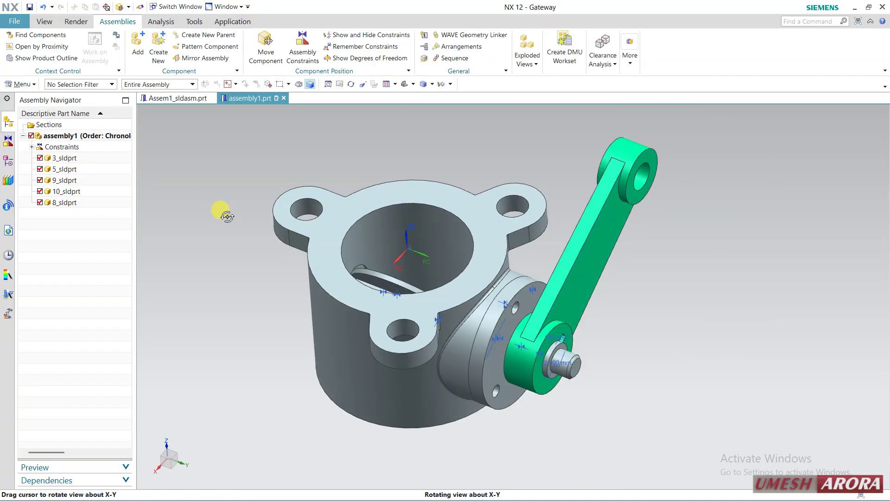
Create a new assembly sequence and start recording component motion
click(452, 57)
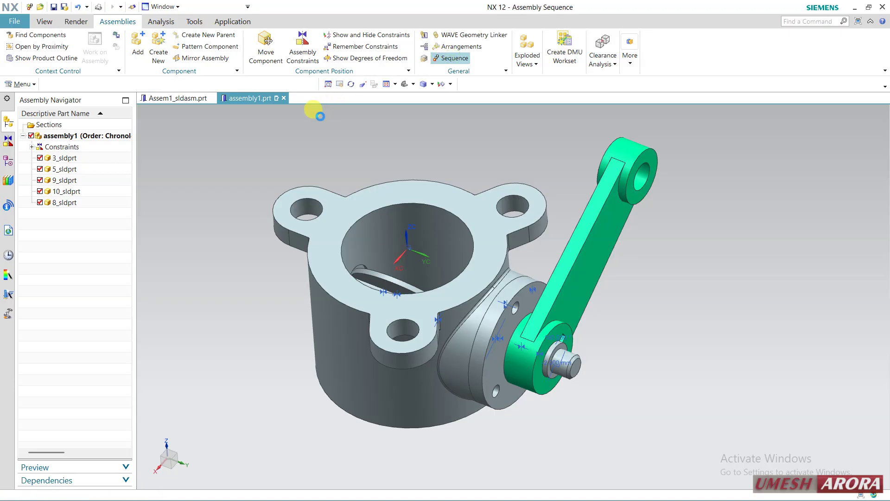
click(33, 41)
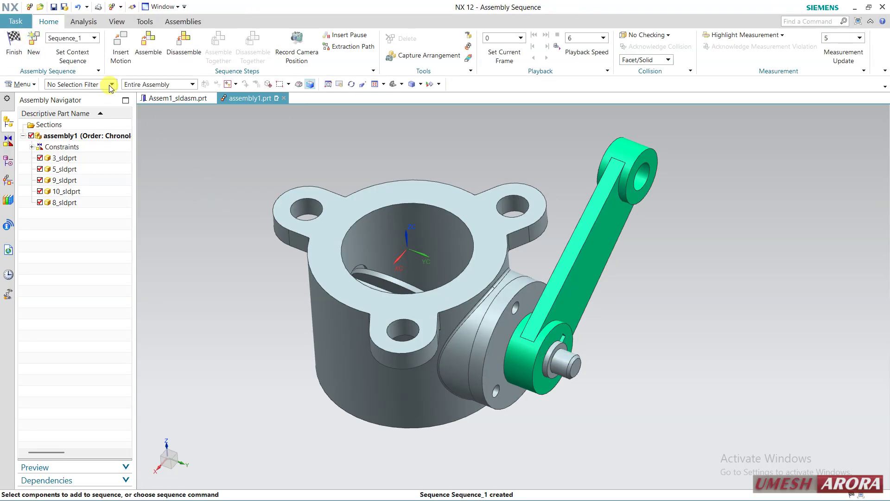
click(120, 57)
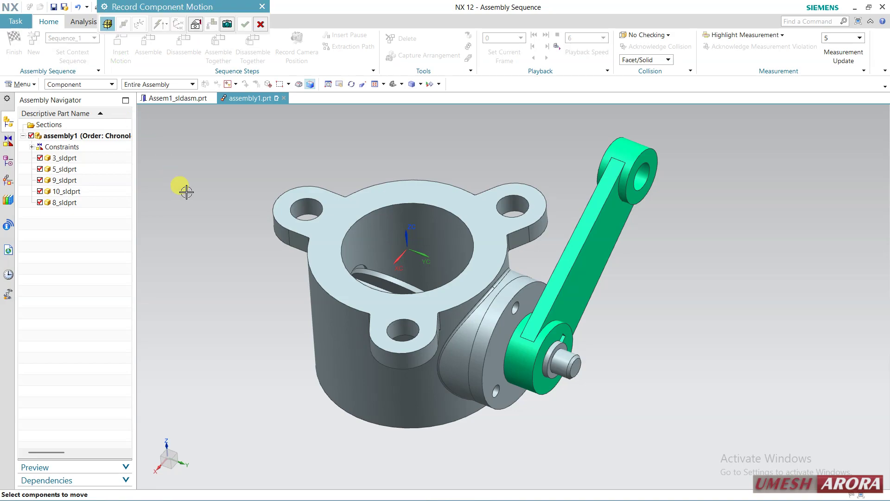
drag(175, 10, 215, 131)
Record a 360° rotation of the shaft 5_sldprt about its X axis as a motion step
click(560, 367)
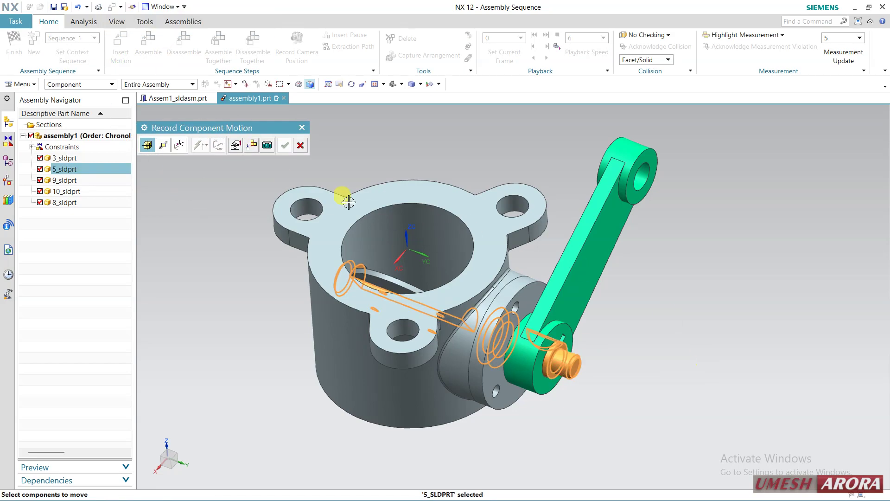
click(164, 144)
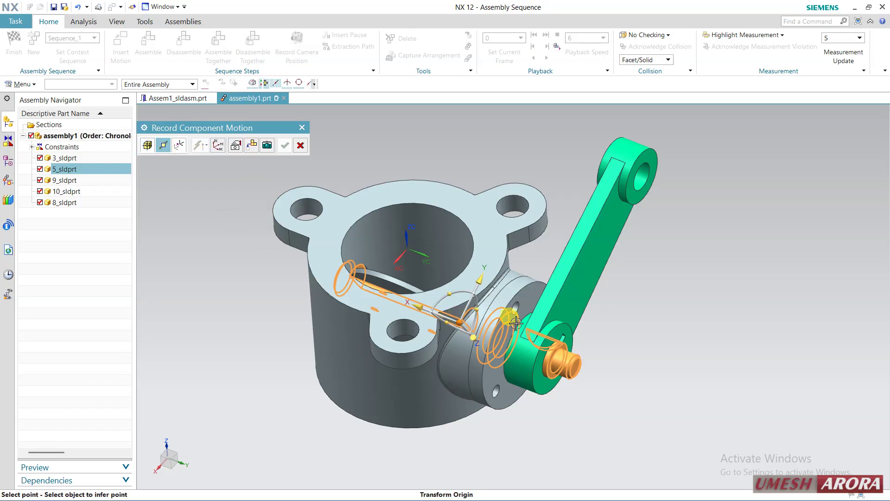
middle_drag(494, 285, 497, 276)
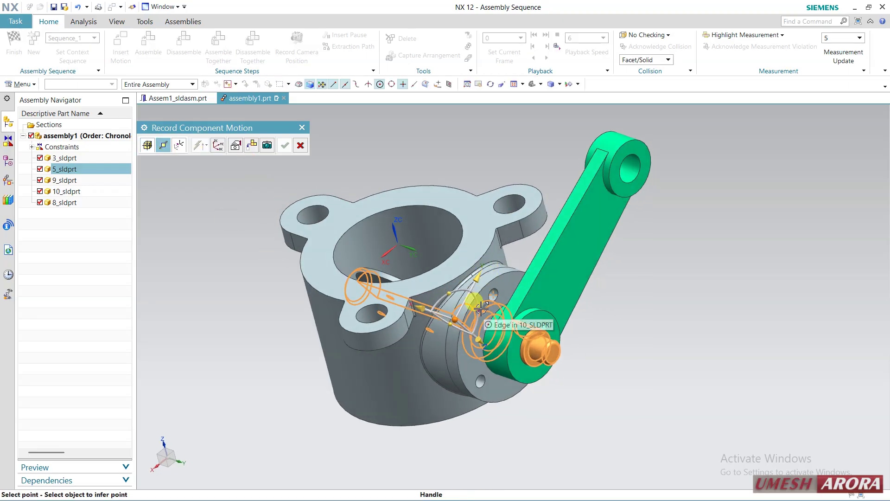
click(503, 268)
text(360)
key(Return)
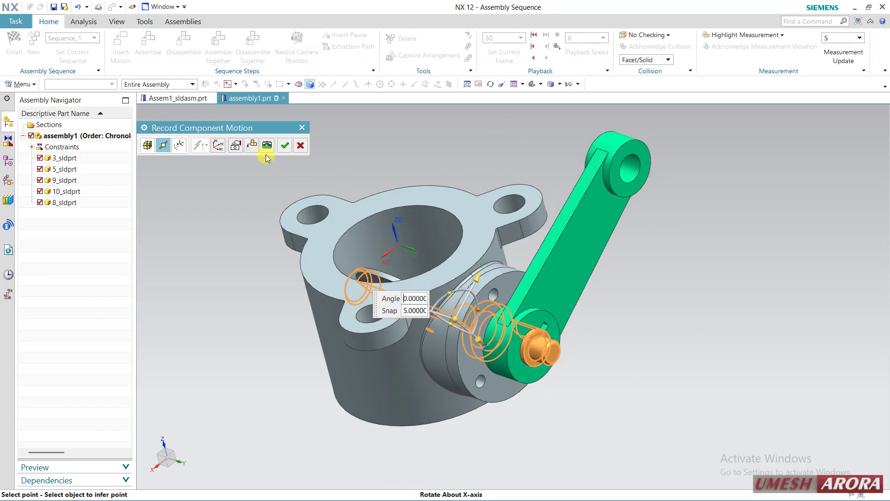
Capture a closer camera view of the valve and record another full turn of the shaft
mouse_move(281, 300)
middle_down()
mouse_move(289, 290)
mouse_move(294, 304)
middle_up()
scroll(283, 248, up, 1)
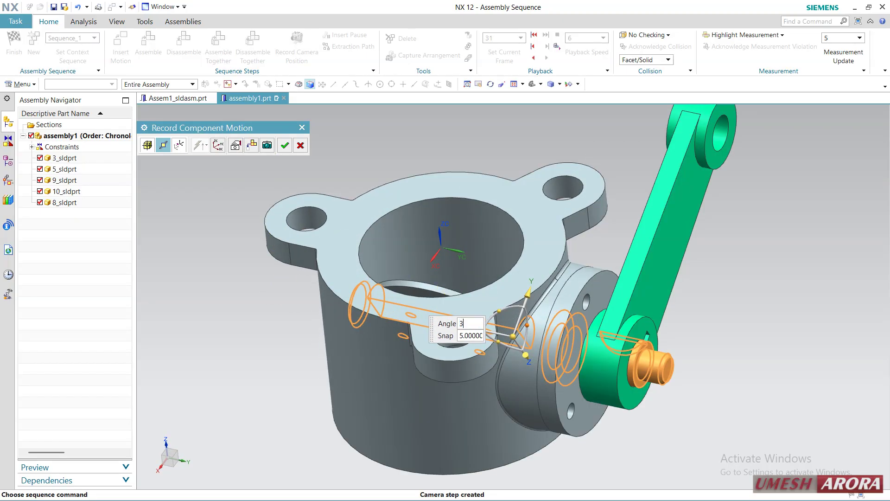
key(Return)
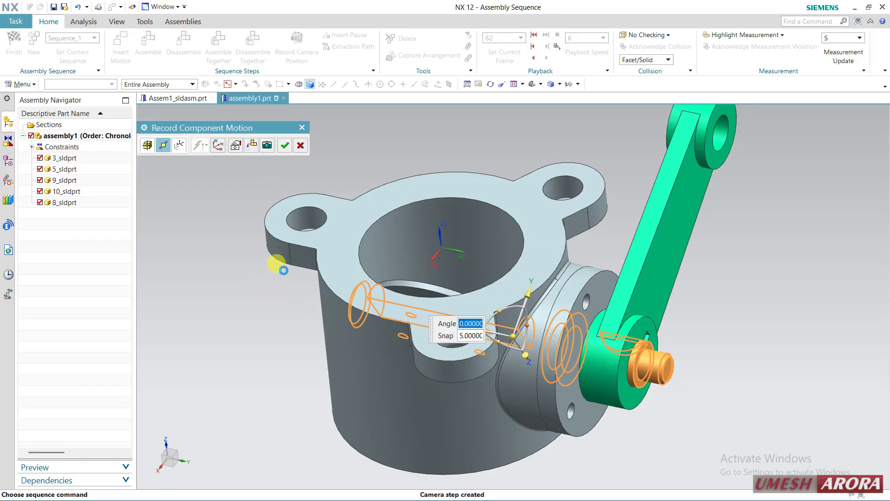
Record a further full turn of the shaft with a camera view looking into the bore, and accept the motion
middle_drag(283, 268, 309, 307)
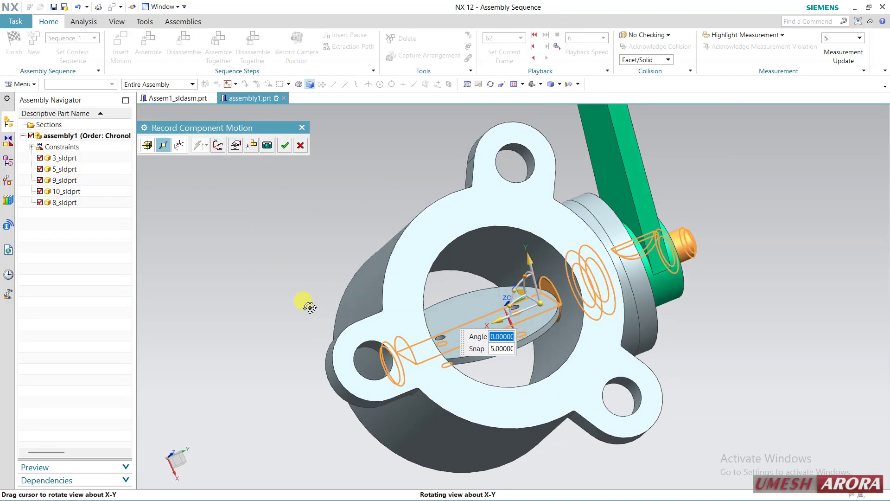
text(0)
key(Return)
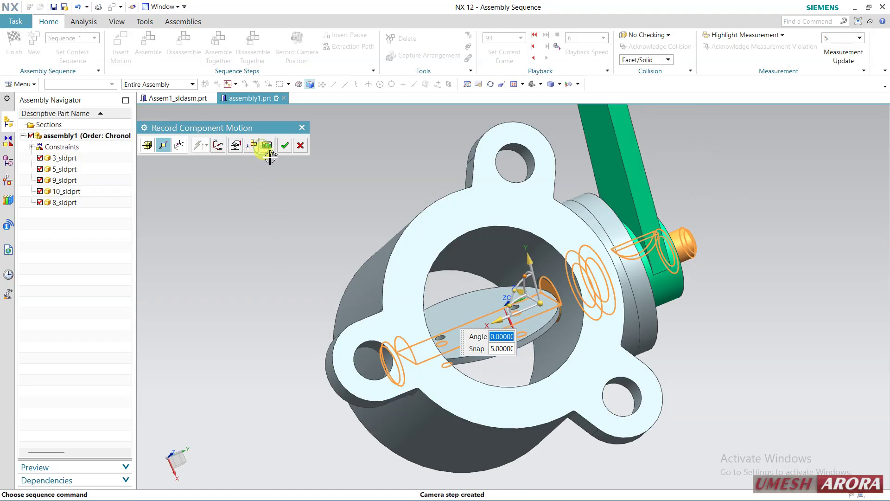
click(282, 145)
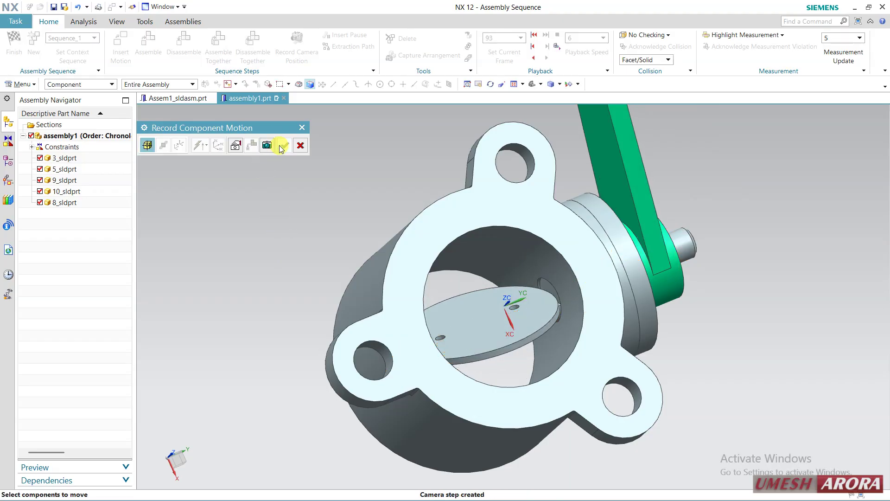
Play the recorded sequence backward to frame 0 and finish the assembly sequence
click(298, 145)
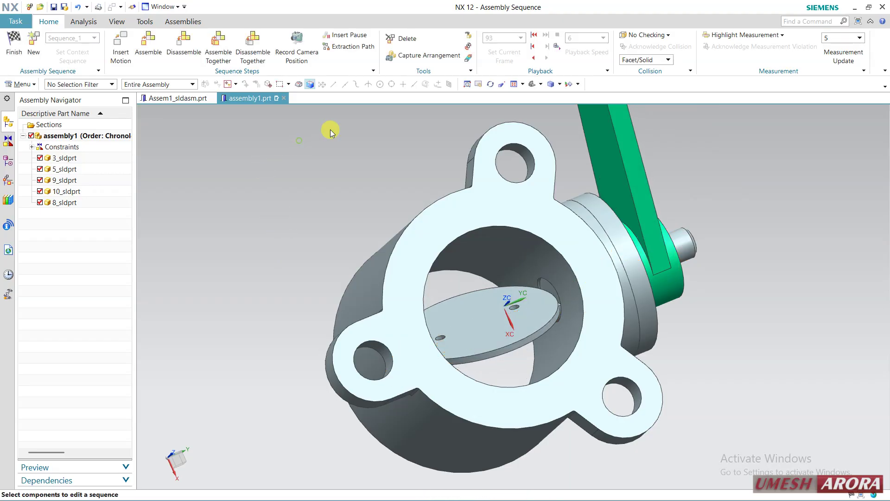
click(533, 36)
click(547, 58)
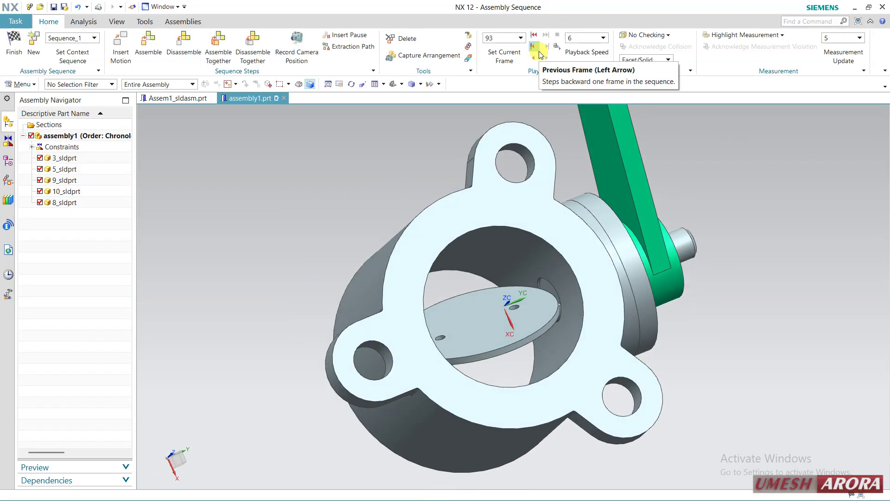
click(535, 57)
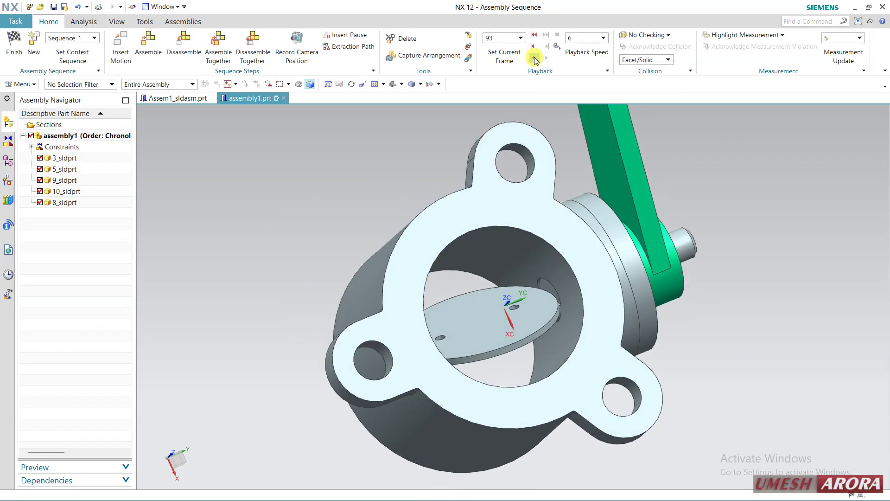
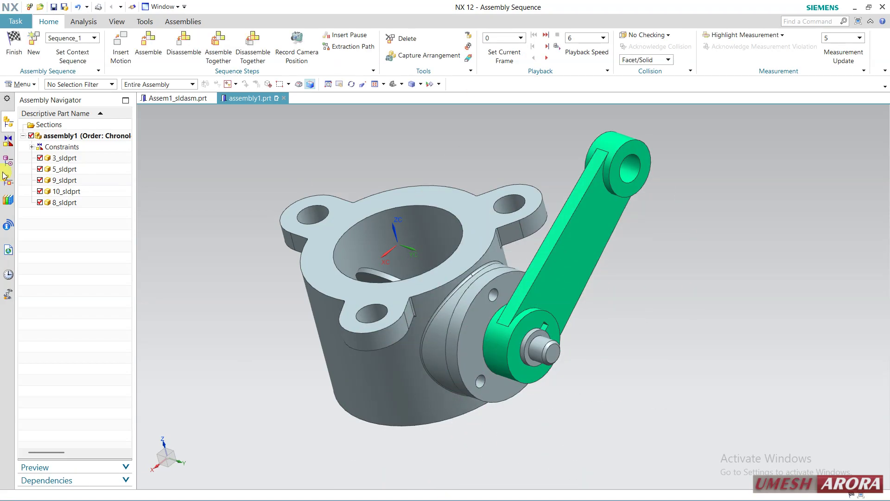
click(13, 41)
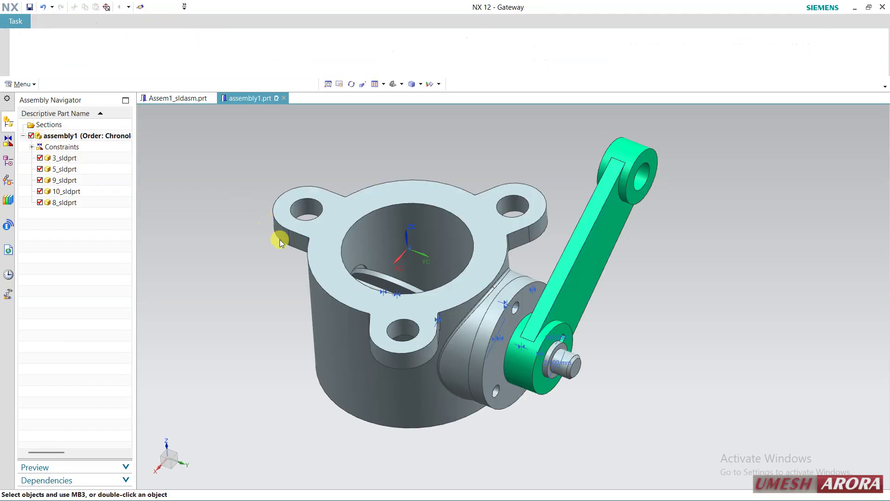
scroll(205, 201, up, 2)
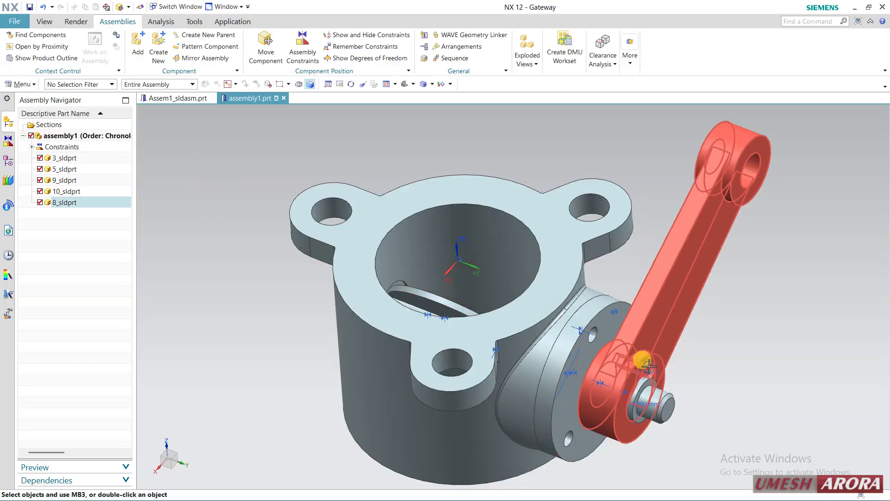
middle_drag(722, 326, 698, 313)
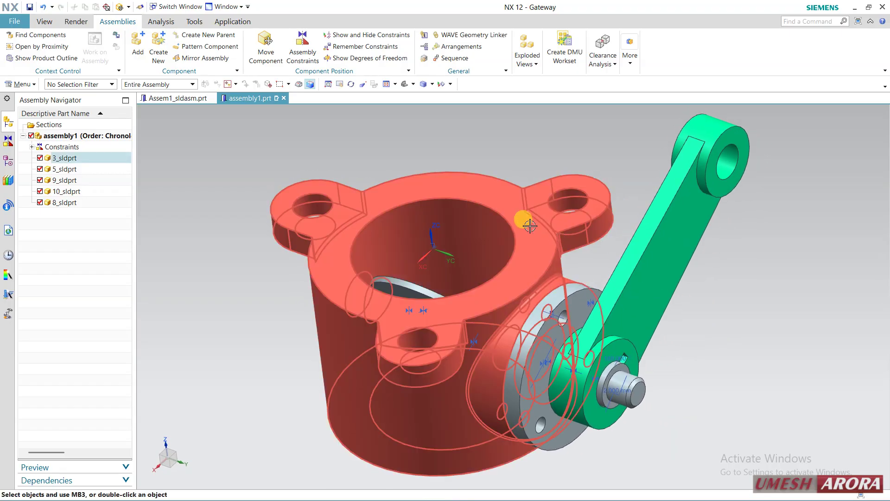
click(297, 63)
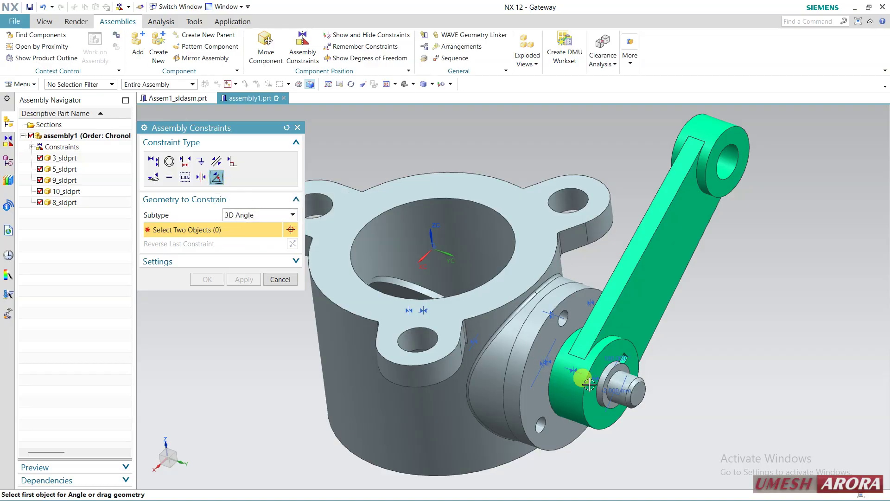
scroll(613, 381, up, 3)
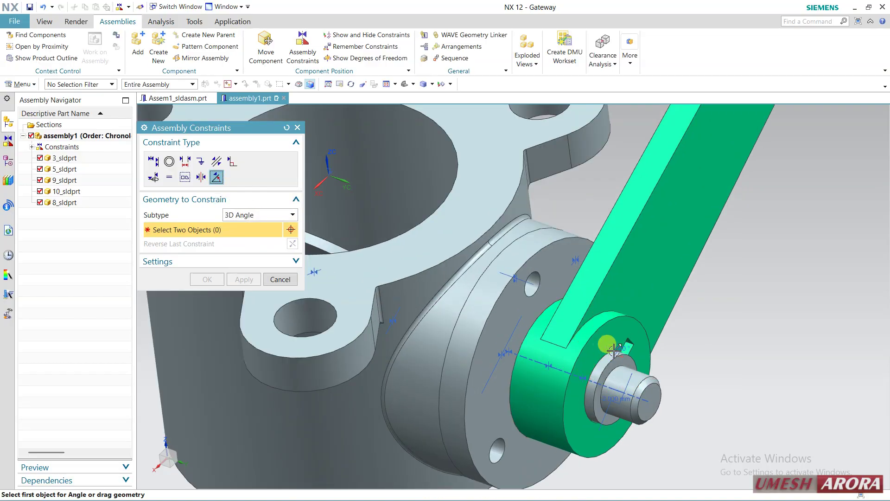
scroll(695, 371, down, 5)
mouse_move(703, 360)
middle_down()
mouse_move(665, 367)
mouse_move(686, 359)
mouse_move(701, 383)
mouse_move(700, 375)
middle_up()
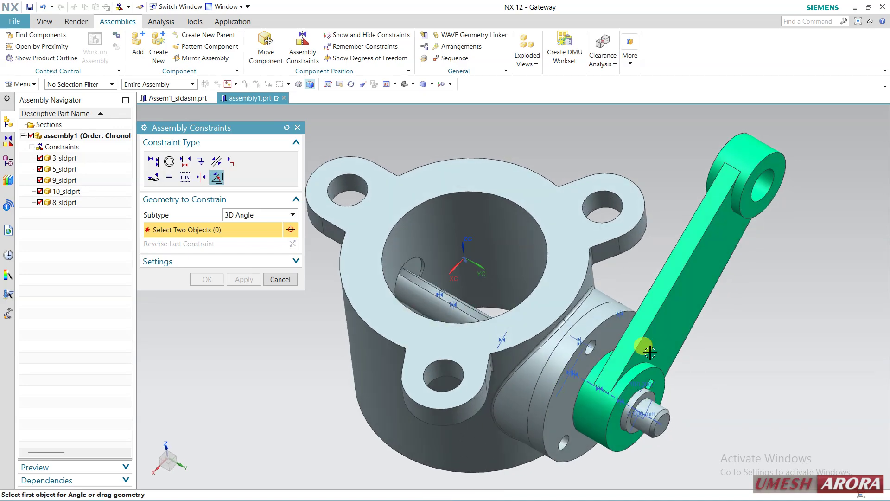
click(280, 279)
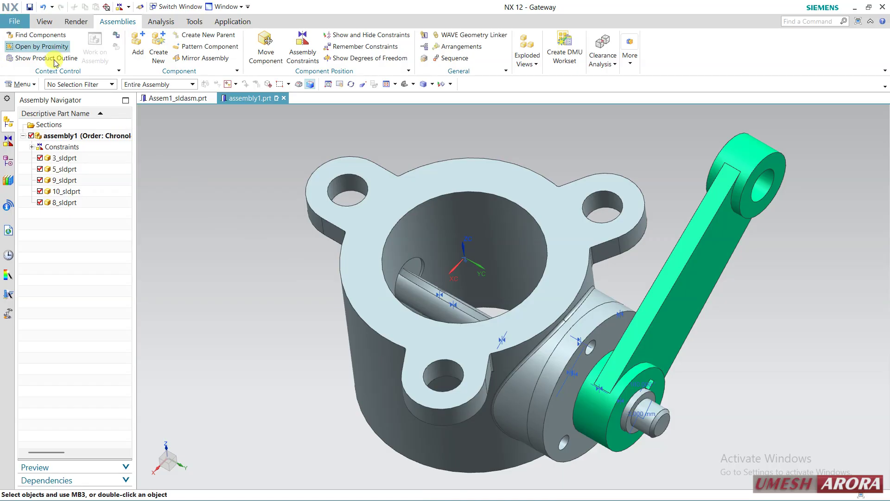
Close the part file assembly1.prt without saving it
middle_drag(304, 354, 301, 342)
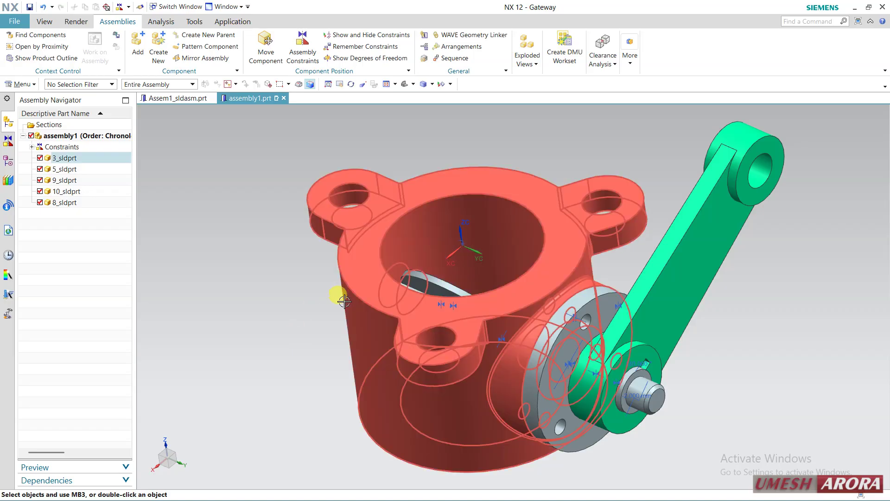
click(284, 98)
click(454, 271)
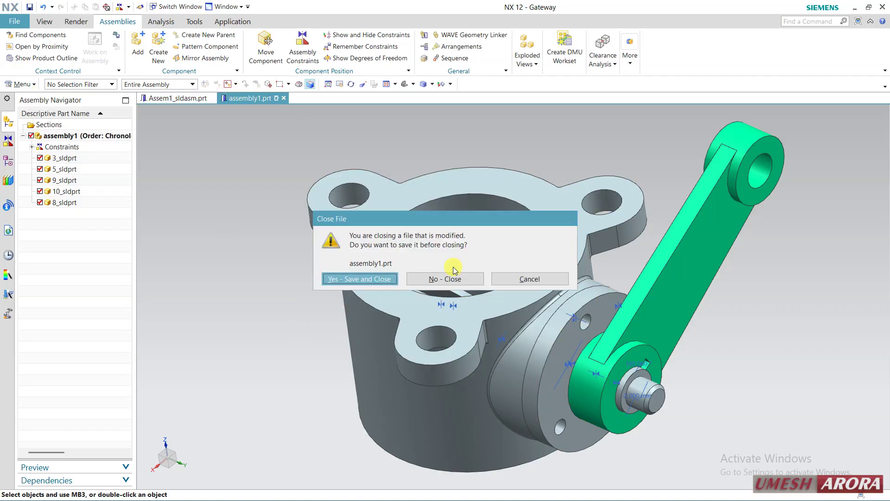
click(442, 279)
Switch to WhatsApp and open the chat with the NX CAD contact who sent the part files
key(super)
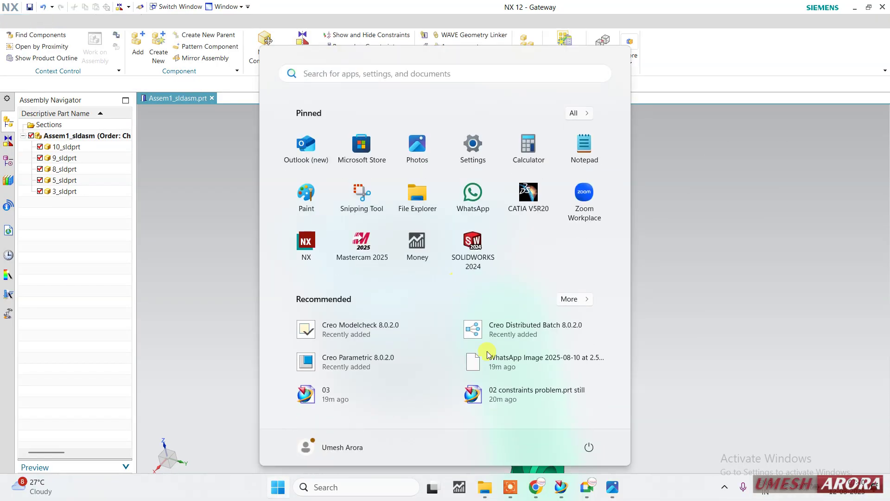
click(470, 190)
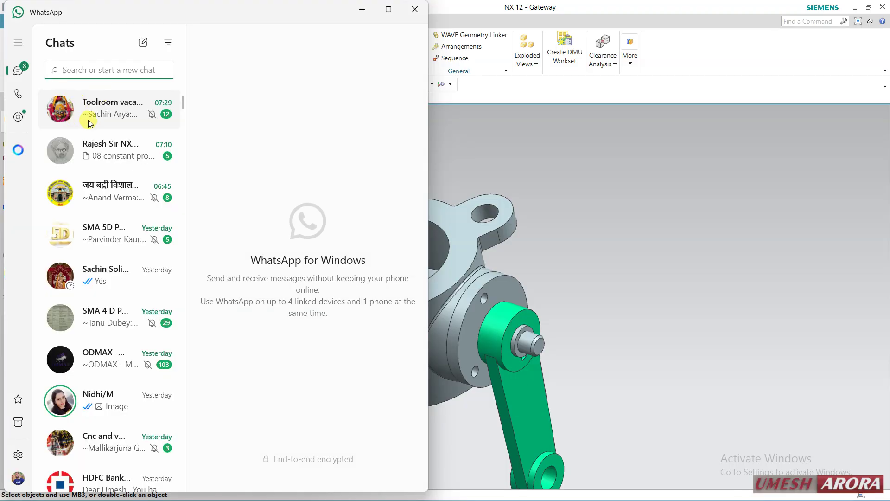
click(118, 152)
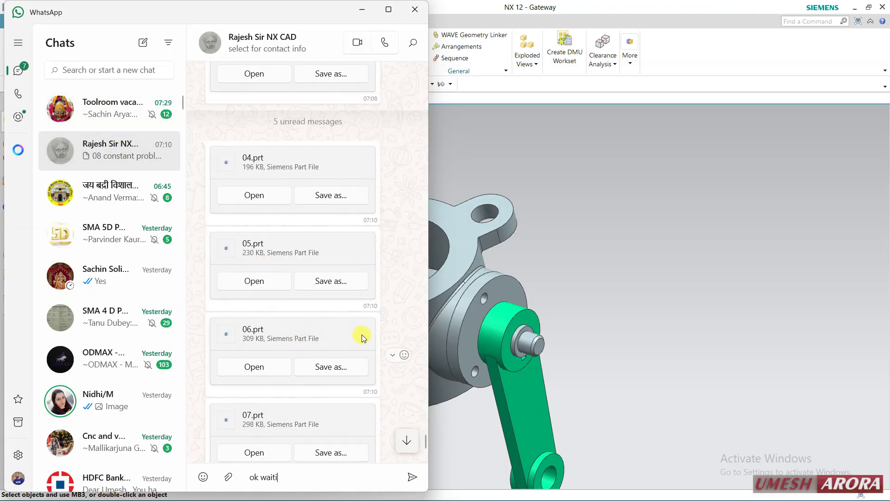
Save the received part files 04.prt, 05.prt, 06.prt and 07.prt to the Desktop
click(345, 195)
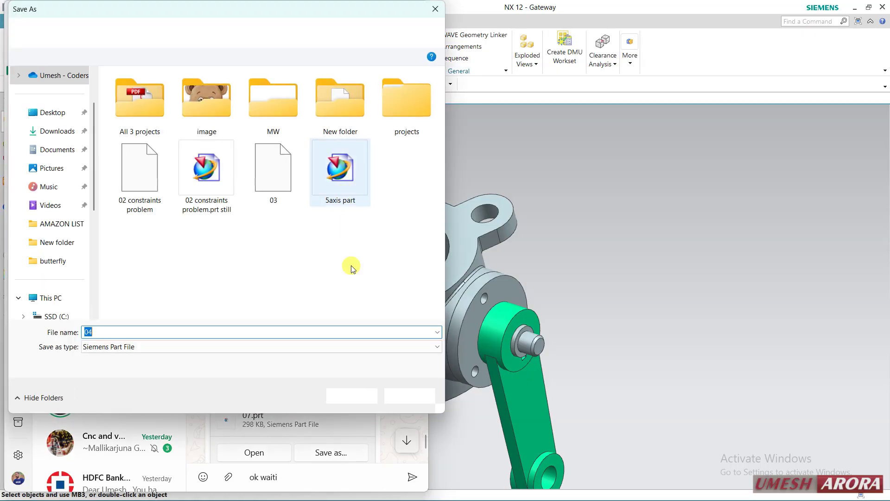
click(350, 397)
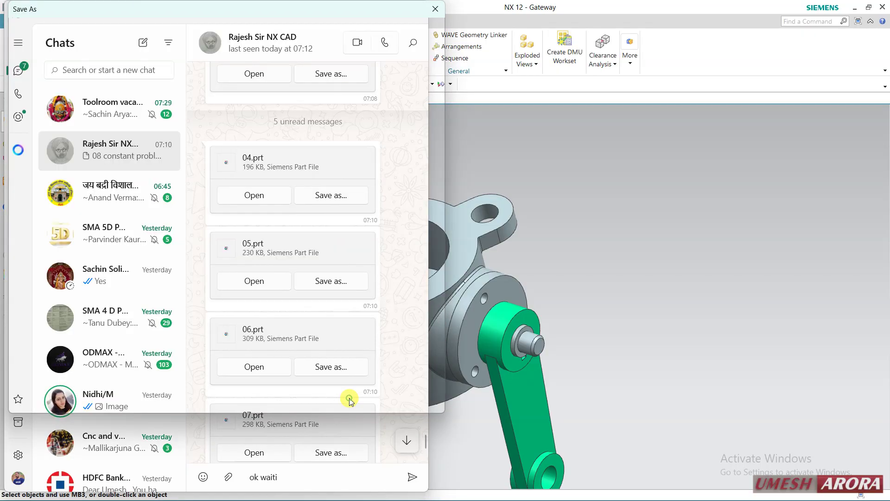
click(337, 281)
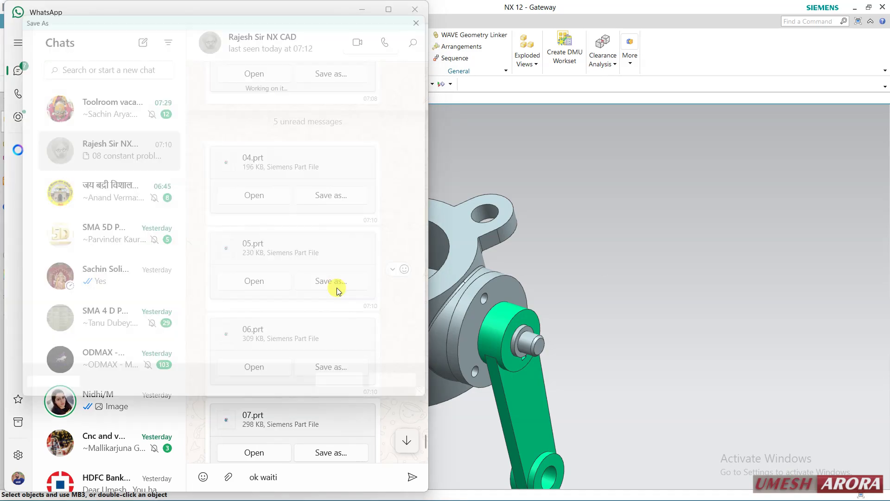
click(350, 396)
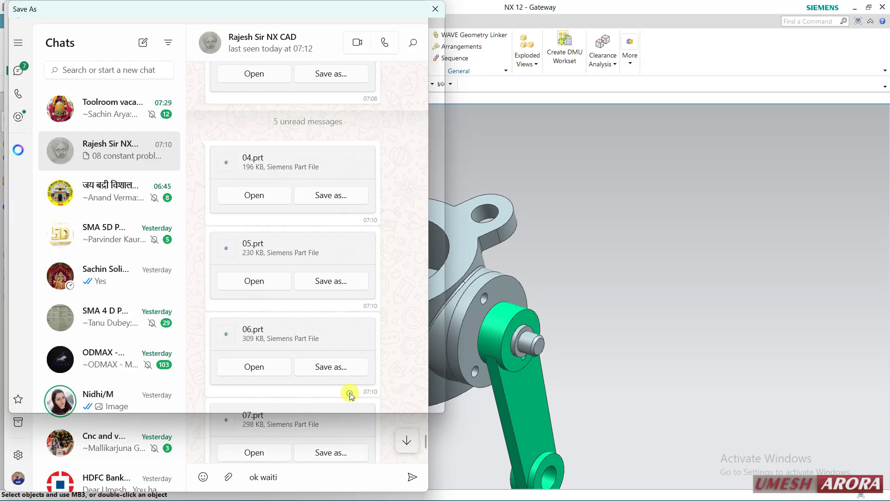
click(332, 367)
click(351, 393)
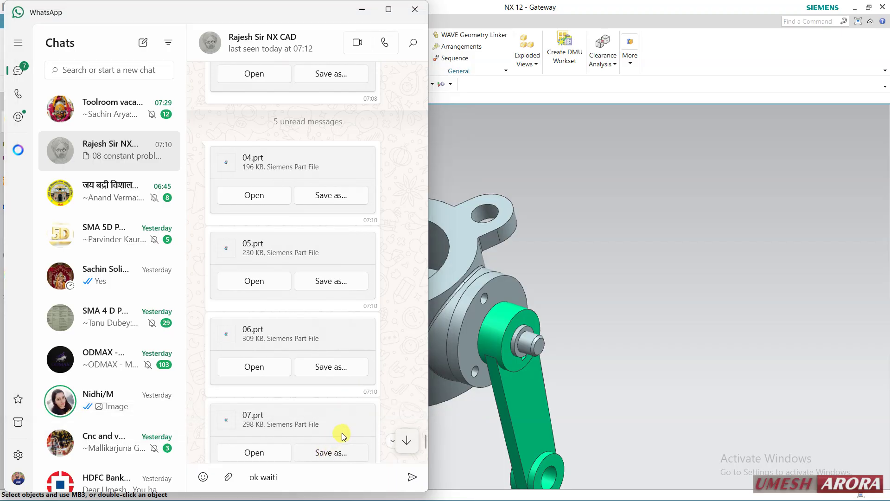
click(343, 452)
click(349, 397)
Save the received file 08 constant problem.prt to the Desktop and close WhatsApp
scroll(361, 371, down, 2)
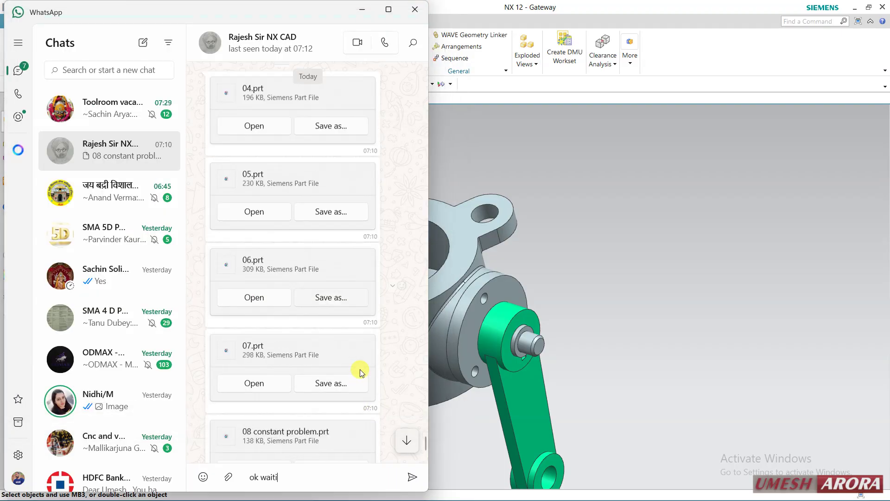
scroll(360, 369, down, 1)
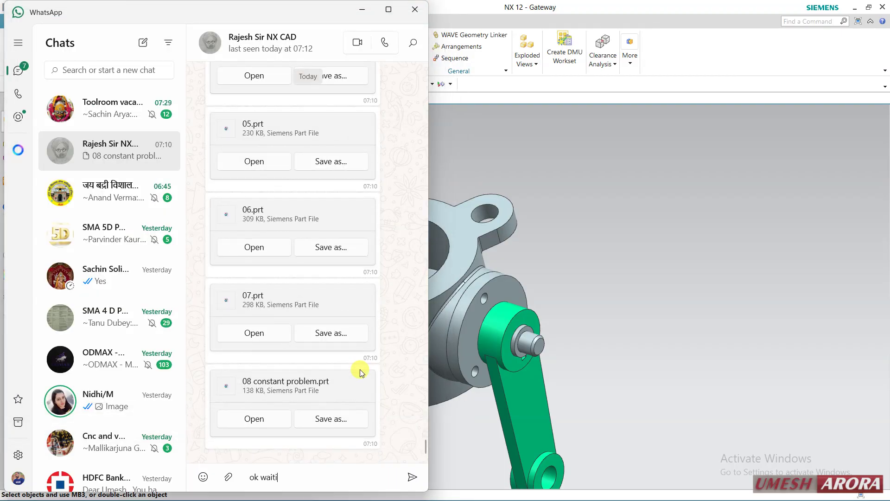
click(332, 419)
click(350, 395)
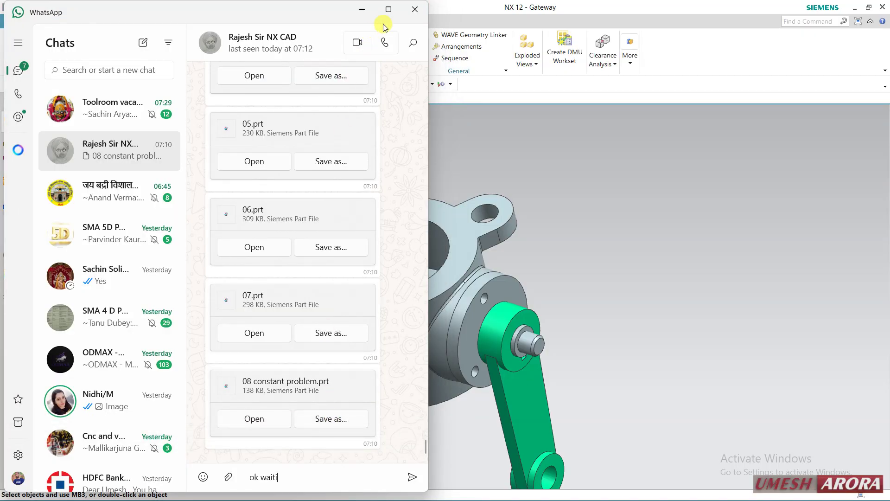
click(415, 10)
Open the part file 08 constant problem from the Desktop in NX
click(15, 21)
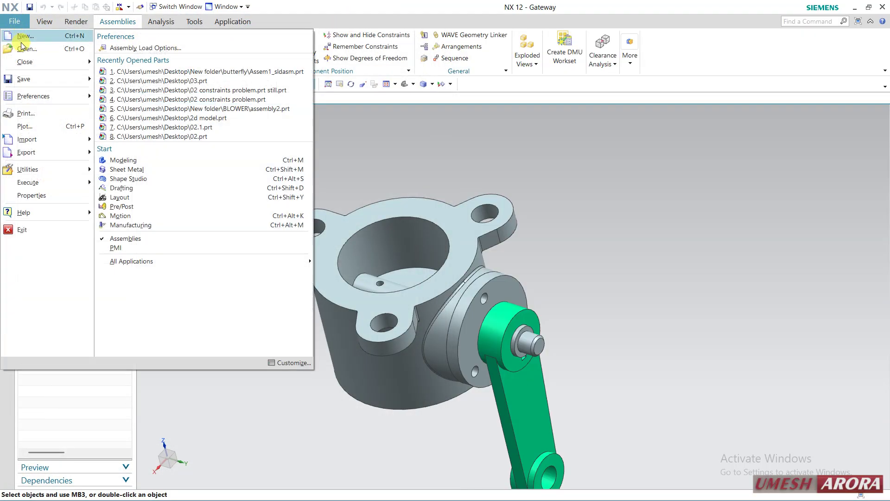
click(23, 48)
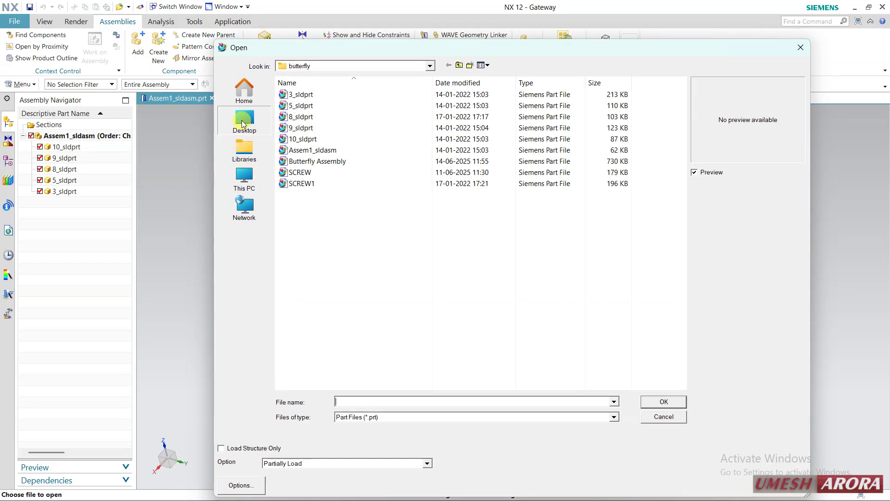
click(243, 122)
double_click(337, 377)
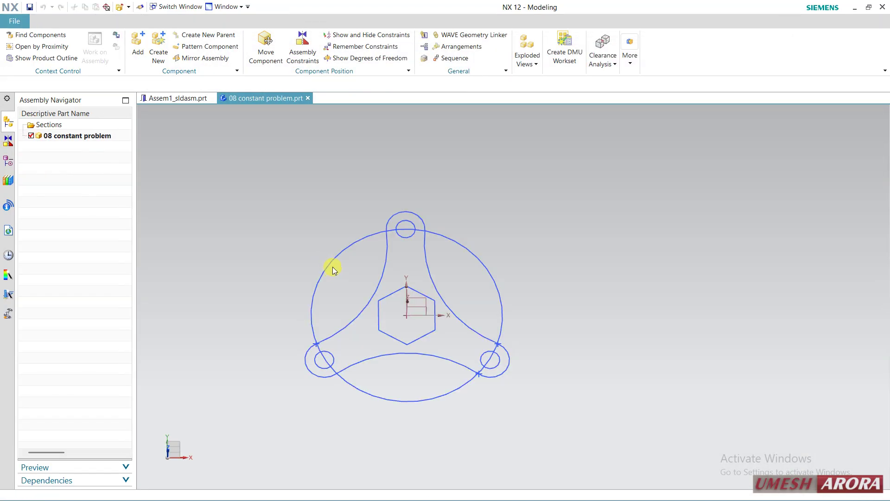
Edit the three-lug sketch and delete the stray point beside the upper arc end of the lower-right lug
double_click(336, 254)
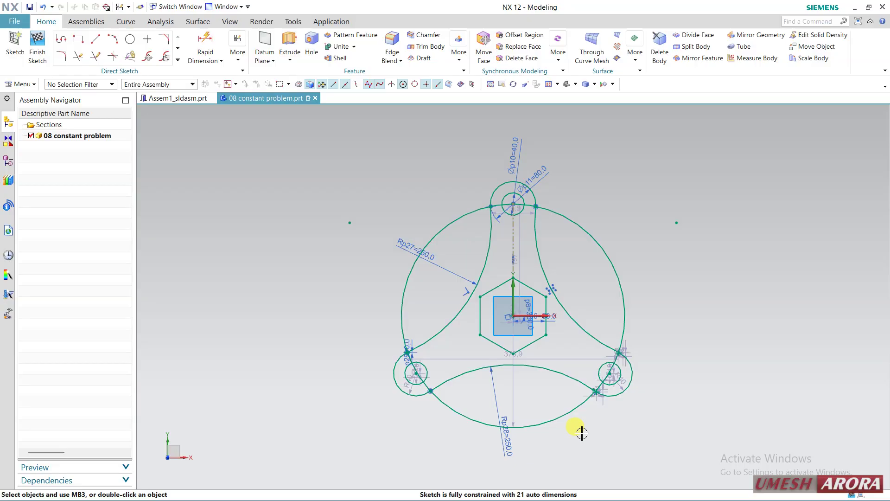
scroll(612, 371, up, 10)
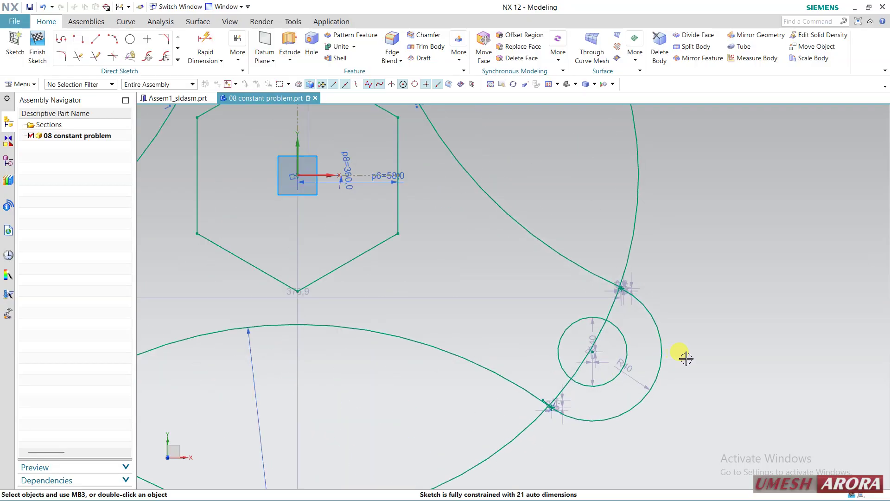
scroll(631, 288, up, 8)
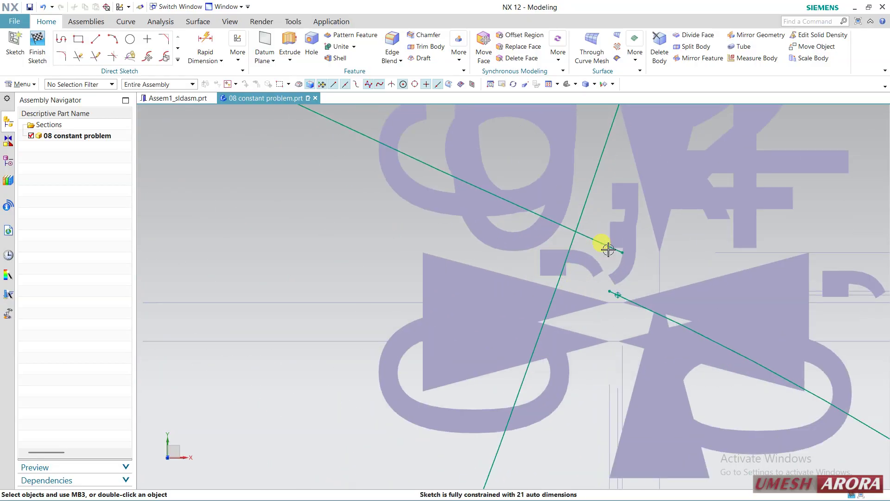
scroll(598, 324, up, 5)
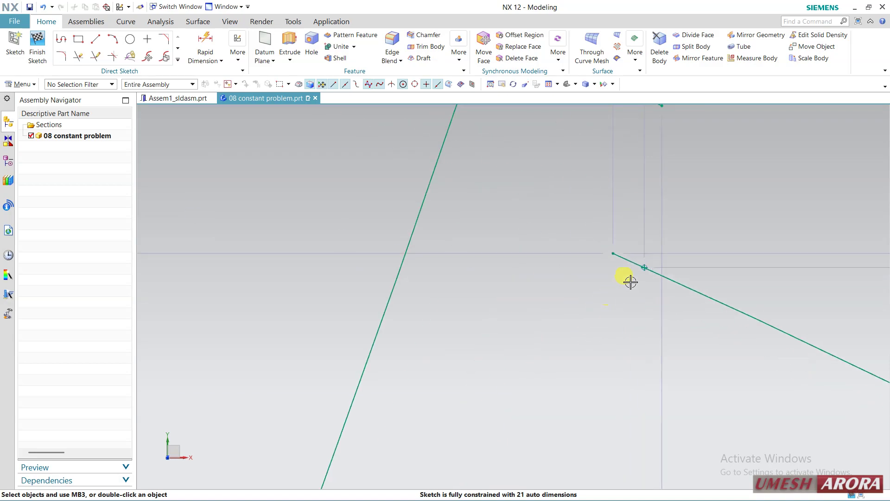
drag(628, 302, 656, 253)
key(Delete)
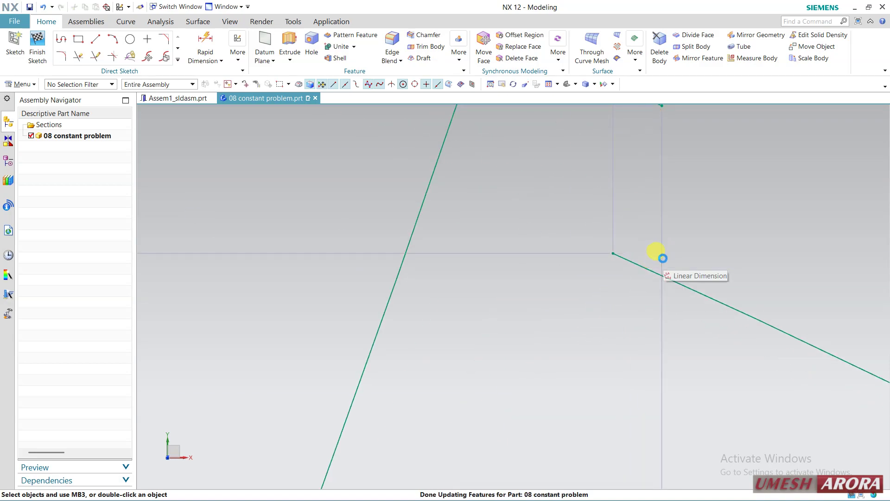
Make the end of the right-hand concave arc coincident with the upper end of the lower-right lug's outer arc
scroll(627, 302, down, 4)
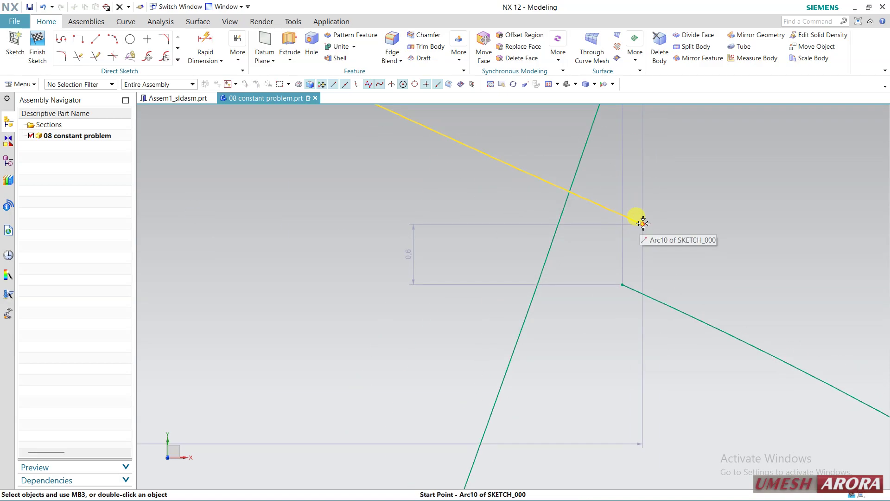
click(641, 223)
click(622, 284)
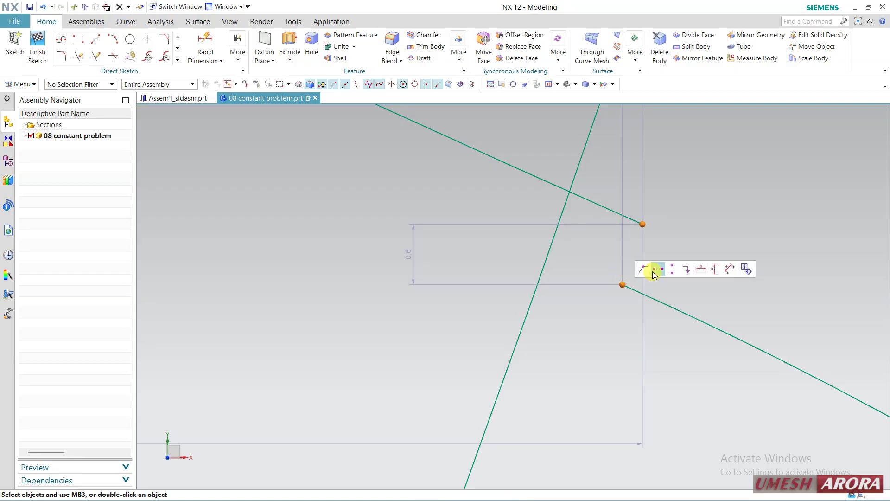
click(644, 269)
scroll(609, 329, up, 4)
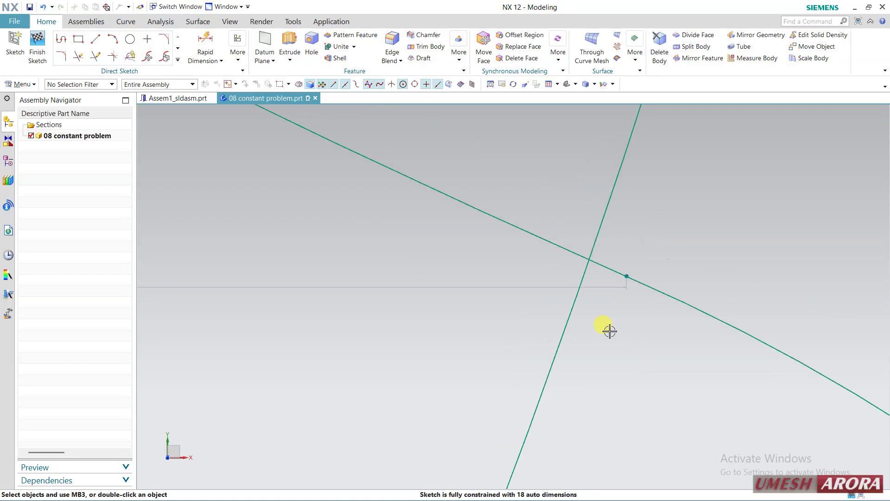
Undo the last repairs made at the lower-right lug of the three-lug sketch
scroll(608, 331, down, 5)
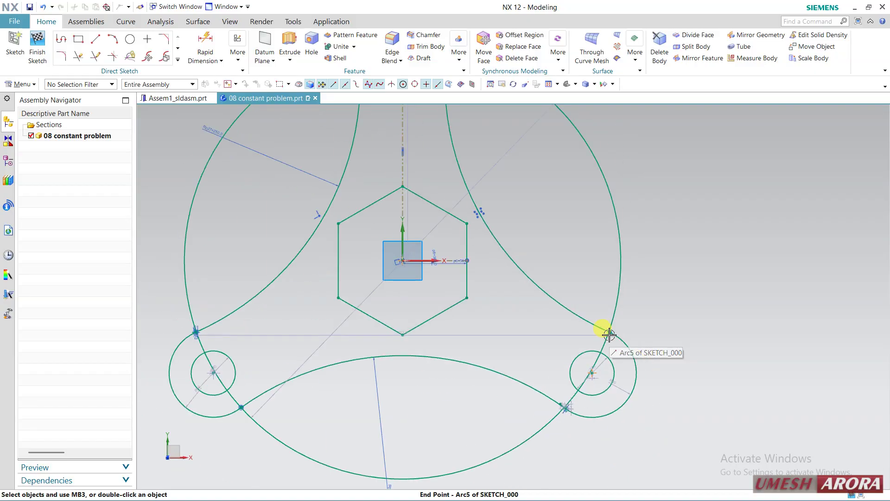
scroll(555, 419, up, 3)
scroll(555, 418, up, 8)
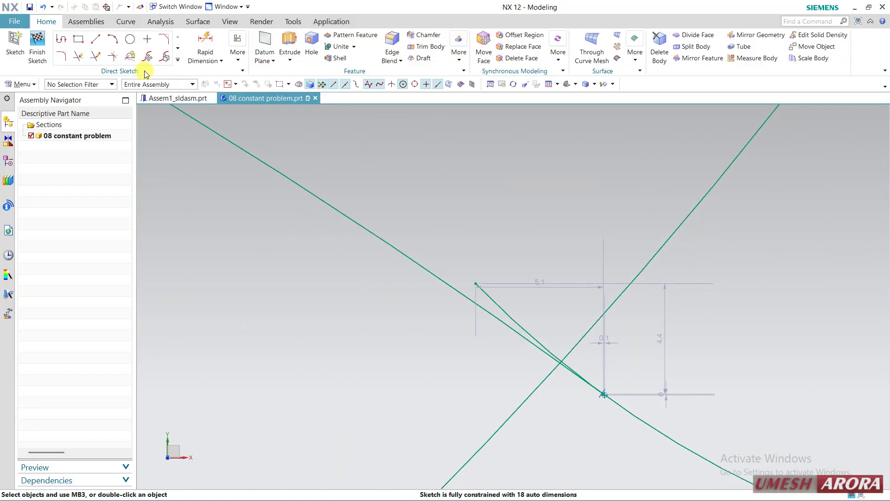
key(ctrl+z)
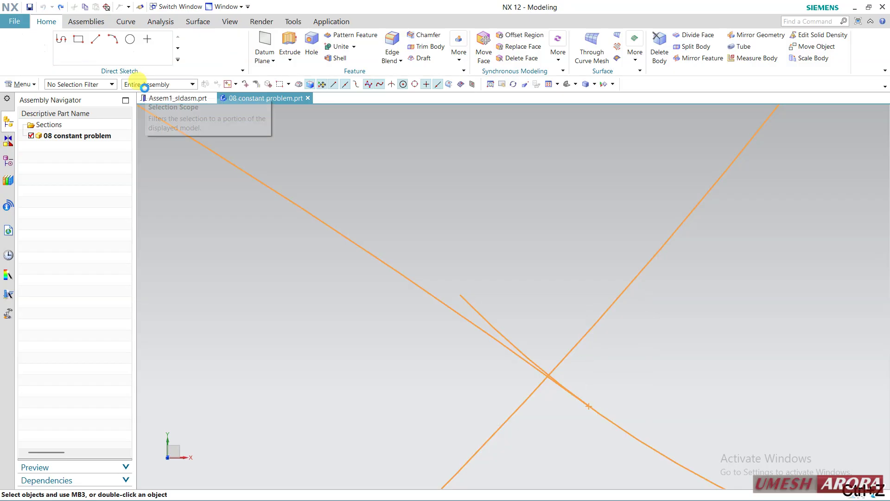
scroll(367, 378, down, 5)
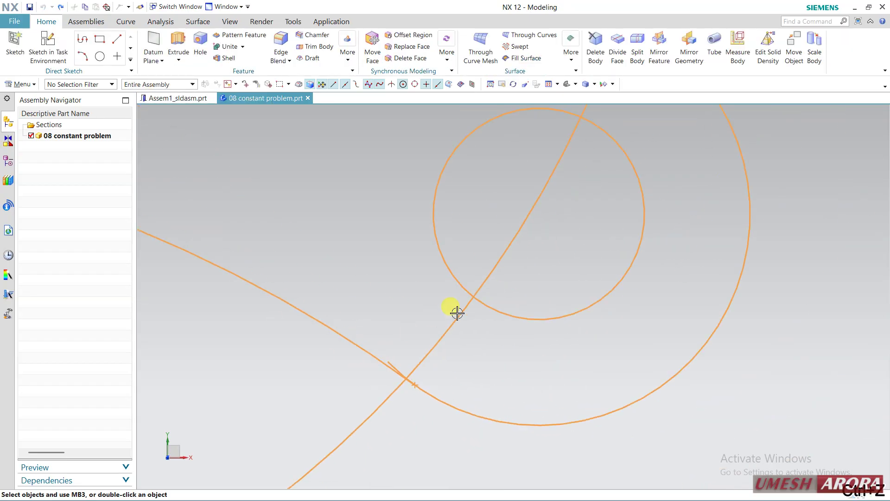
Reopen the three-lug sketch and delete the stray point near the upper end of the lower-right lug's outer arc
double_click(502, 318)
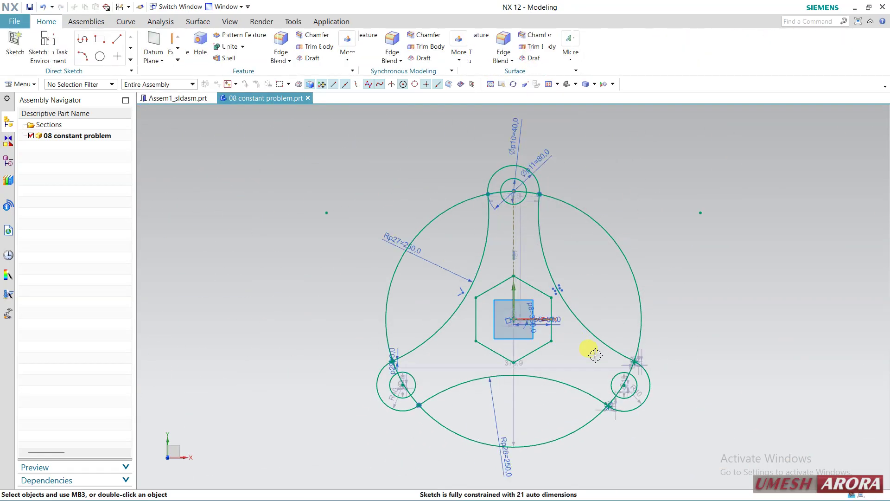
scroll(628, 348, up, 4)
scroll(636, 372, up, 6)
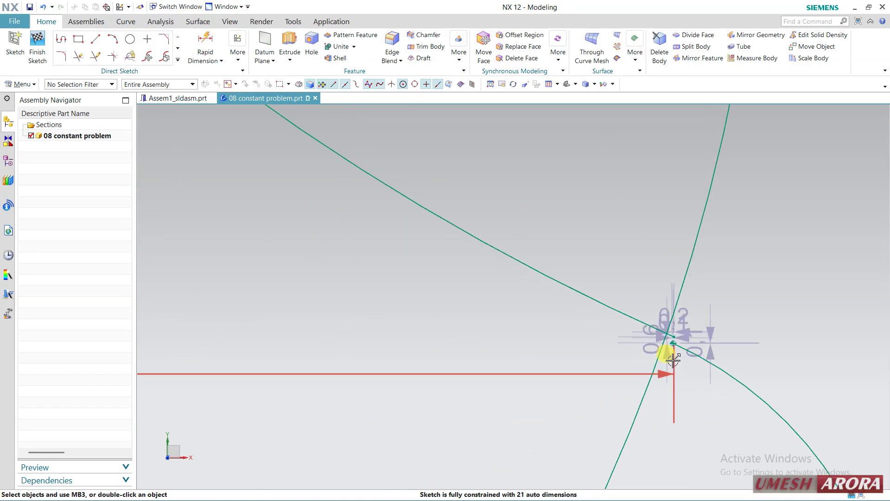
scroll(680, 342, up, 8)
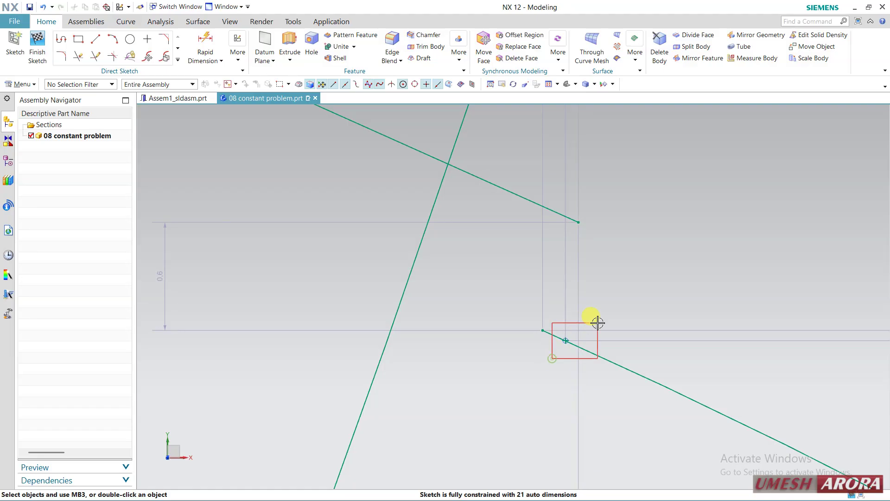
drag(597, 322, 597, 322)
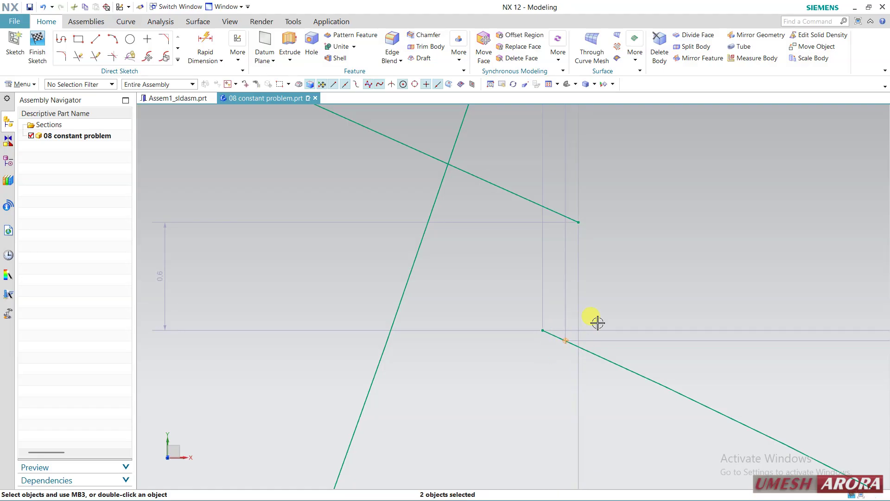
Make the lower end of the right-hand concave arc coincident with the upper end of the lower-right lug's outer arc
click(577, 221)
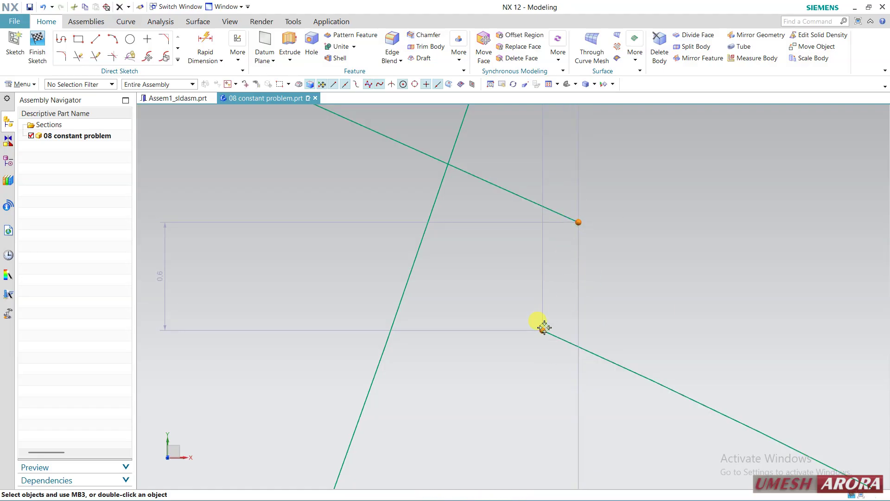
click(544, 326)
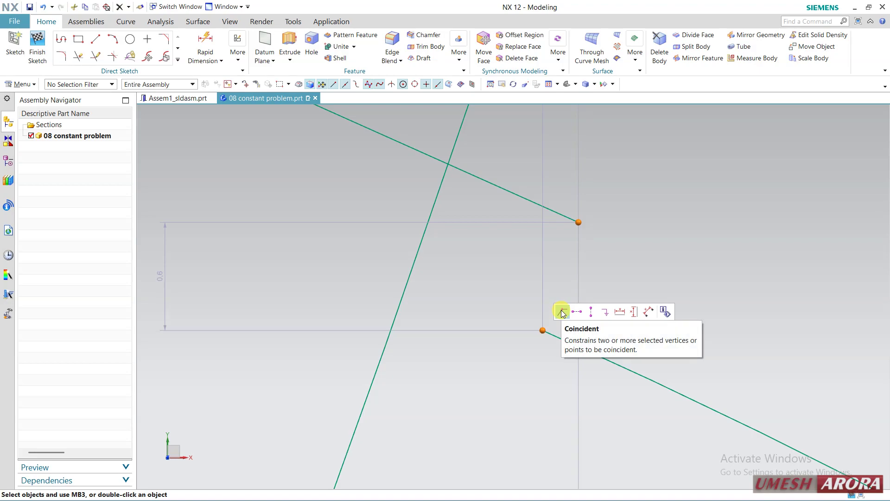
click(562, 314)
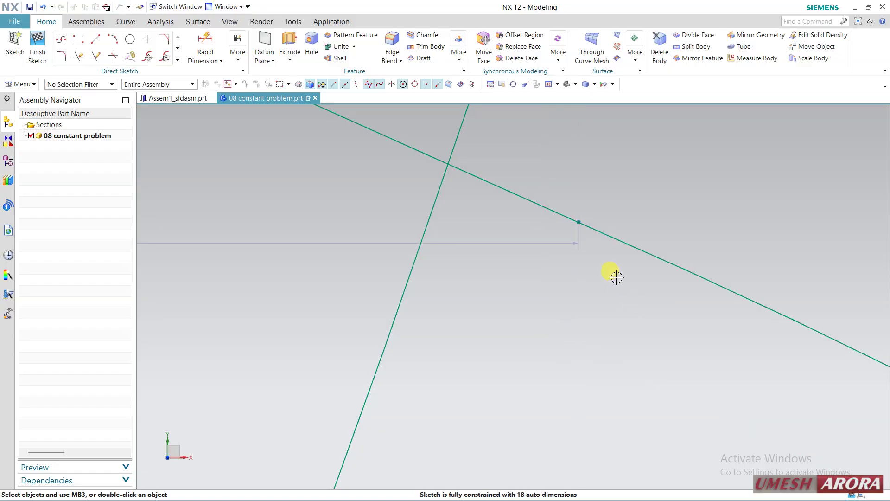
Delete the stray point where the lower-right lug's outer arc meets the bottom concave arc
scroll(617, 277, down, 10)
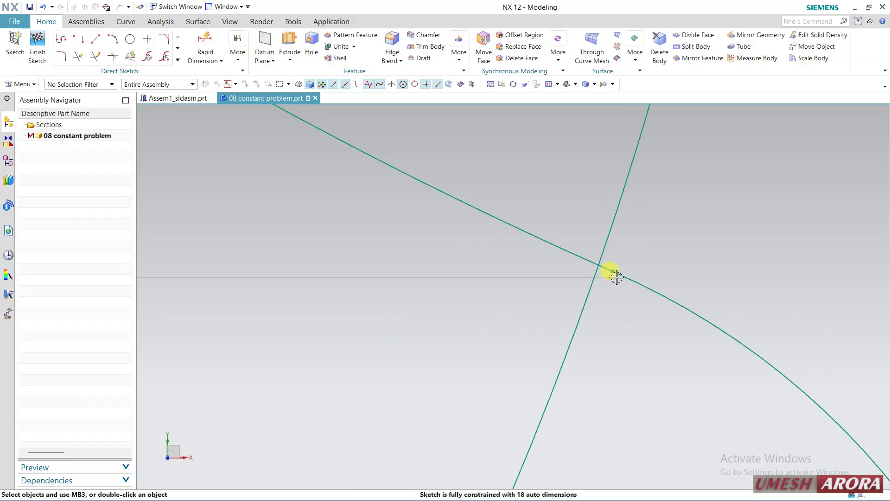
scroll(617, 277, down, 10)
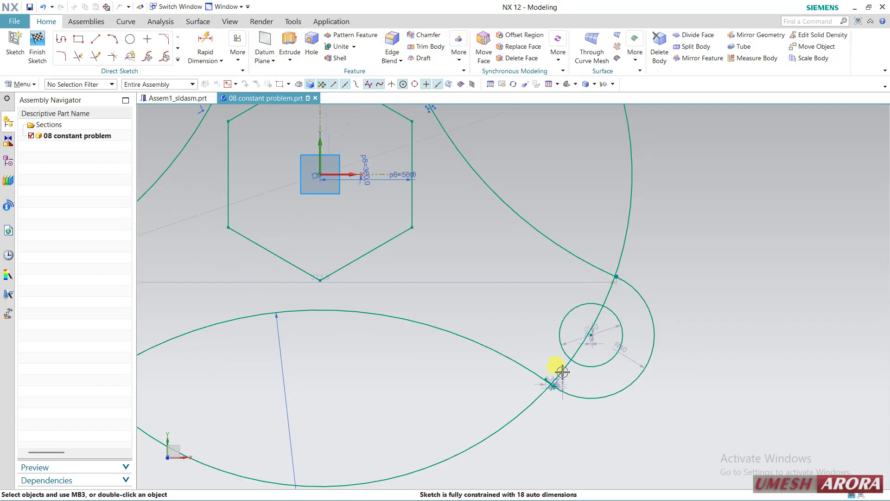
scroll(558, 373, up, 15)
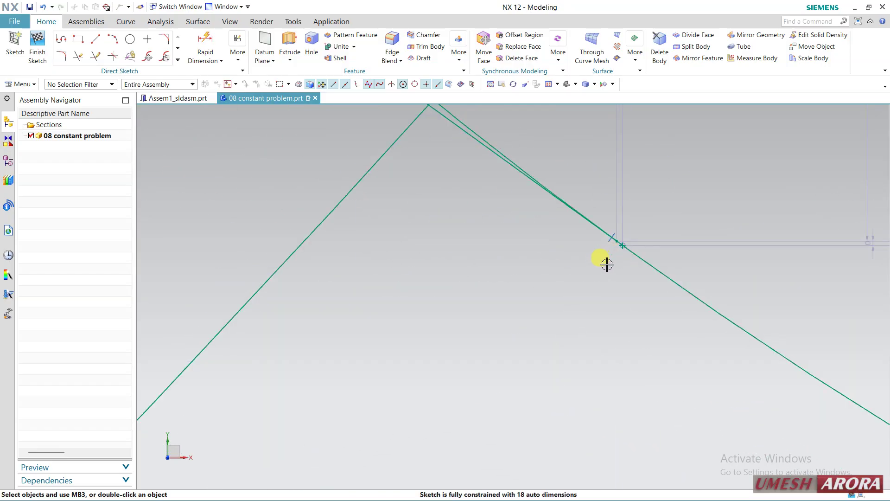
drag(632, 259, 657, 247)
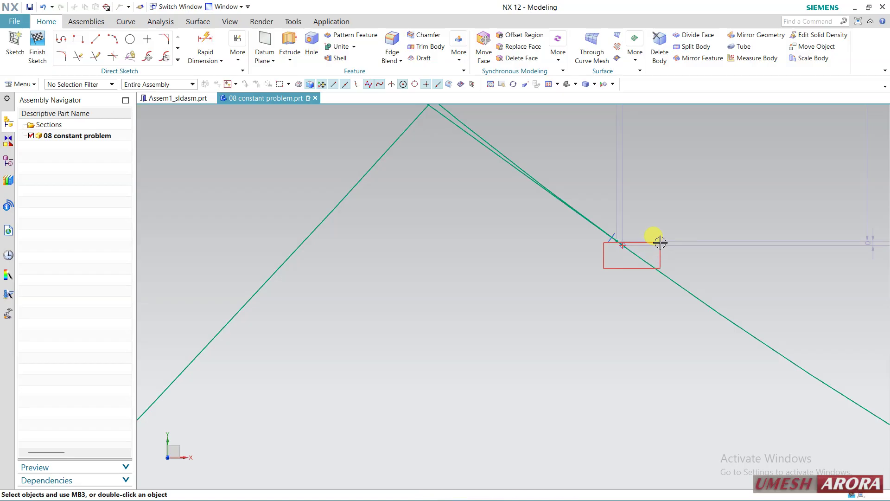
key(Delete)
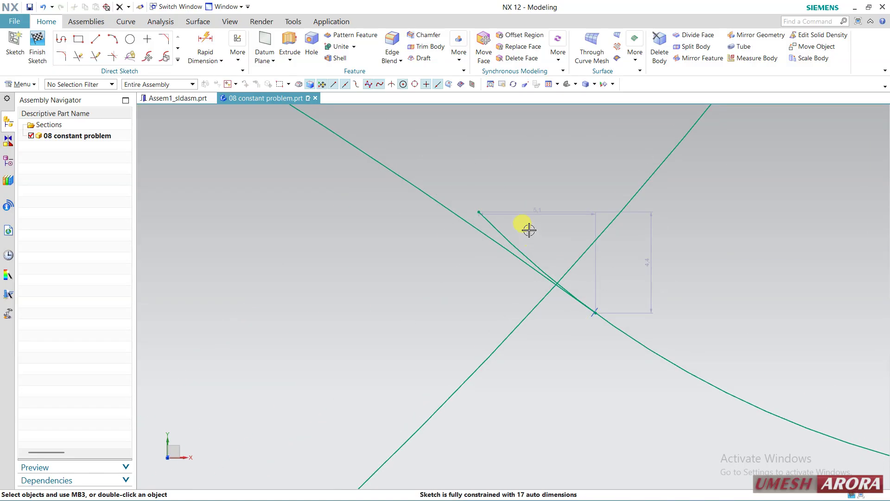
Quick Trim the lug outer arc's overshoot past the bottom concave arc and delete the point left at the large circle
click(85, 56)
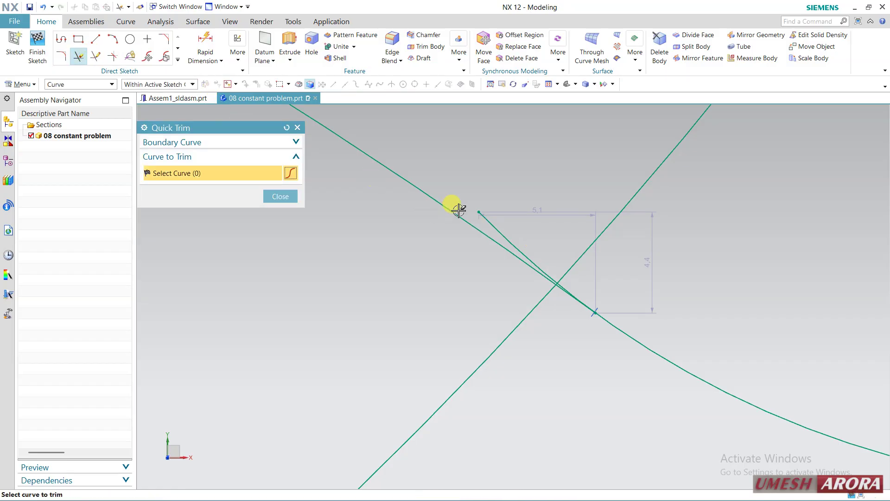
click(487, 220)
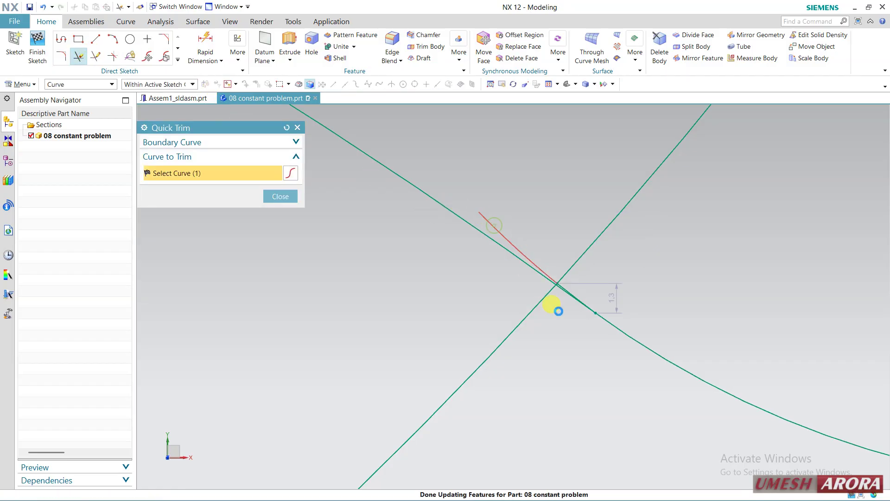
click(565, 286)
scroll(555, 297, up, 7)
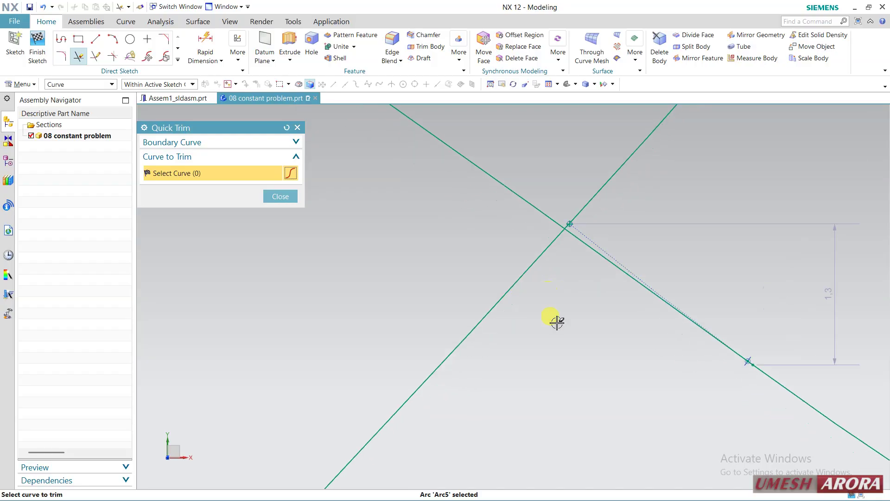
key(Escape)
drag(555, 197, 582, 255)
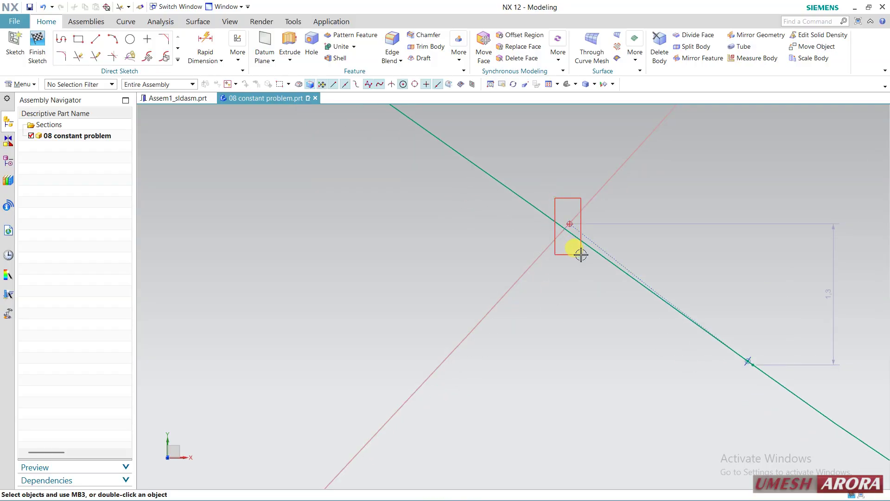
key(Delete)
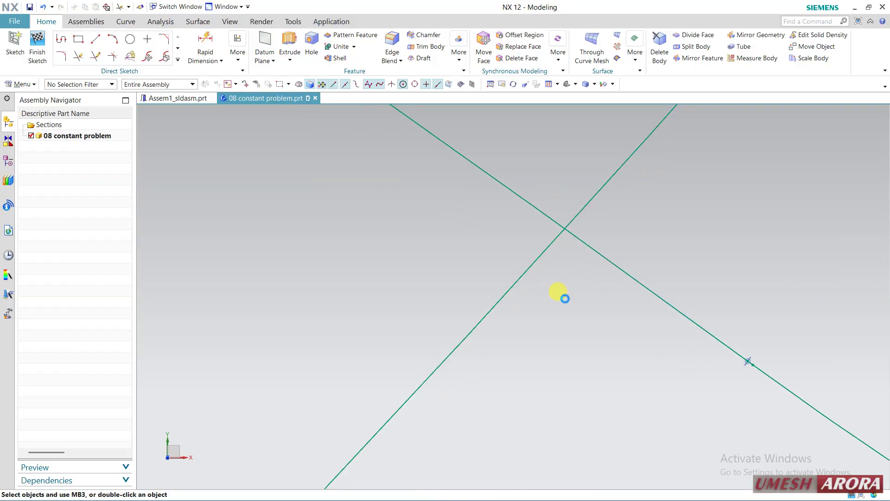
Quick Trim the bottom concave arc's short tail that overlaps the lower-right lug's outer arc
scroll(565, 298, down, 4)
scroll(636, 308, up, 3)
scroll(646, 358, up, 4)
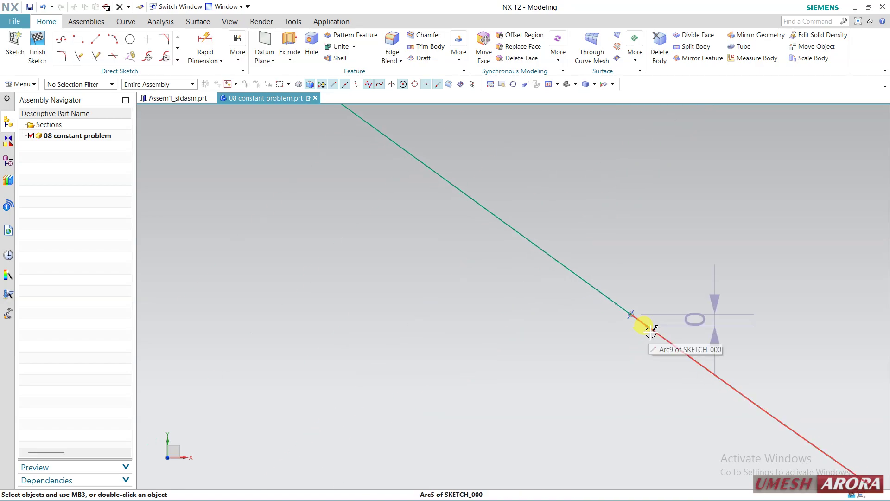
scroll(621, 304, up, 2)
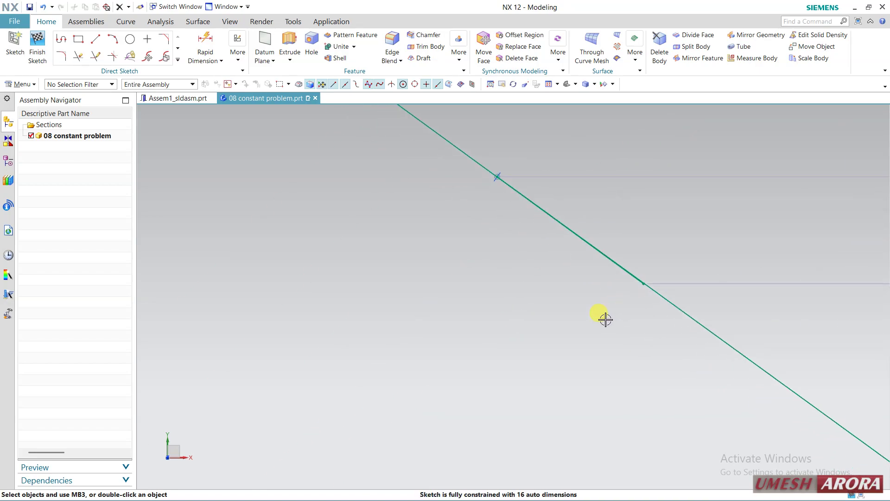
scroll(487, 167, up, 2)
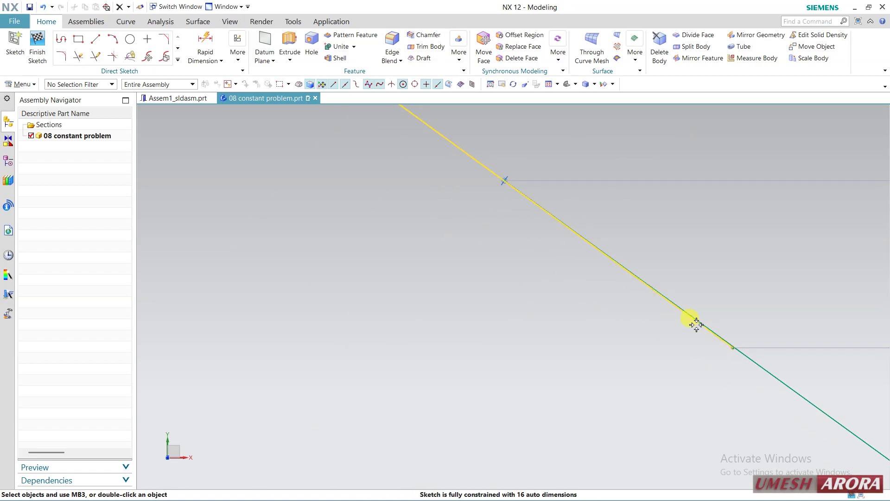
click(79, 56)
click(699, 325)
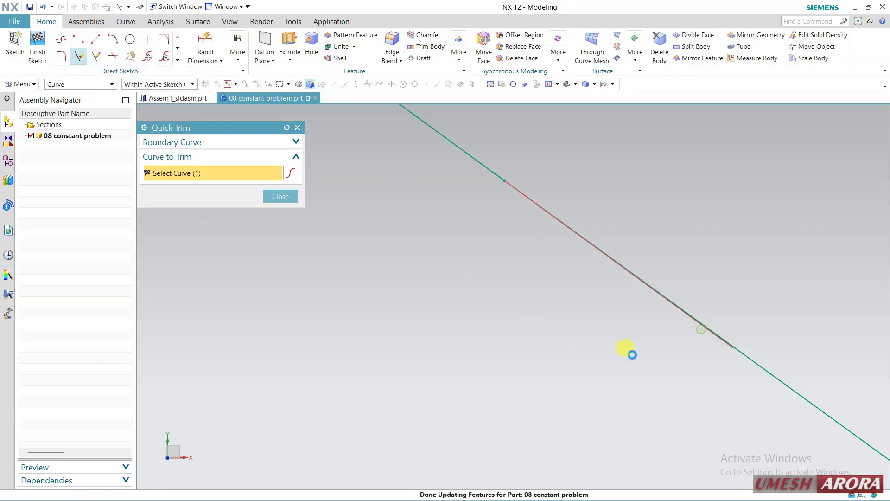
scroll(625, 355, down, 2)
scroll(625, 355, down, 5)
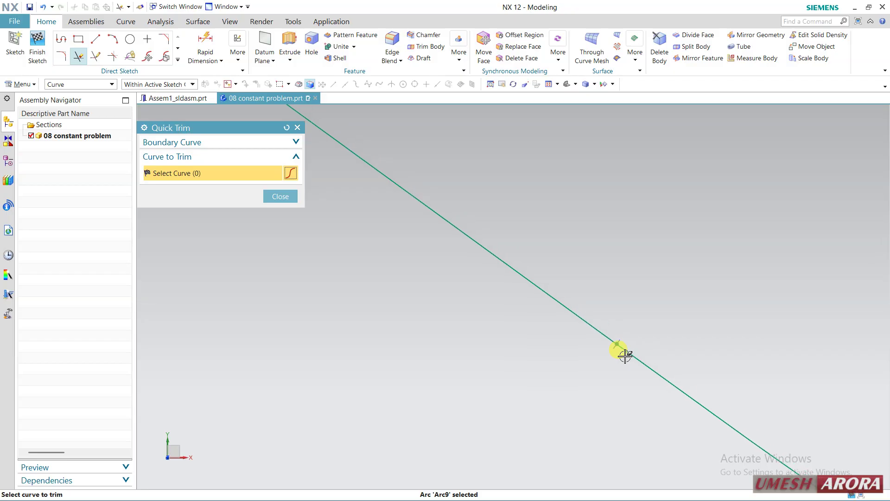
scroll(616, 350, down, 8)
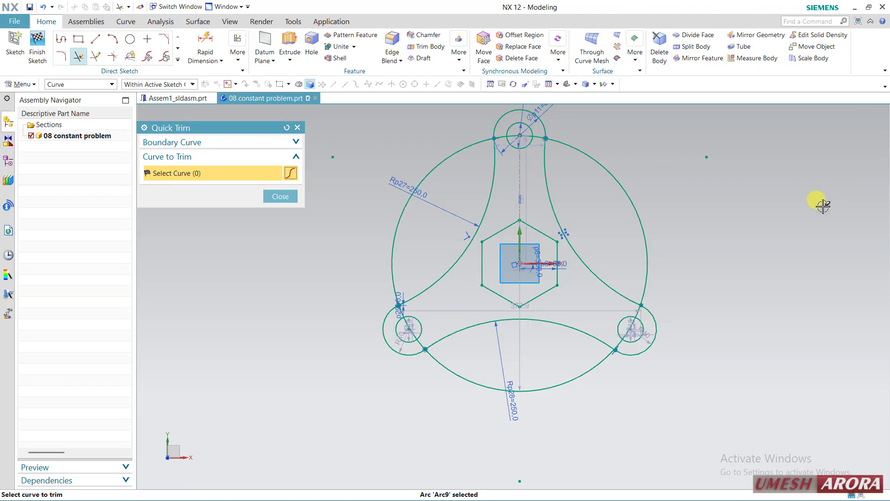
scroll(634, 329, up, 6)
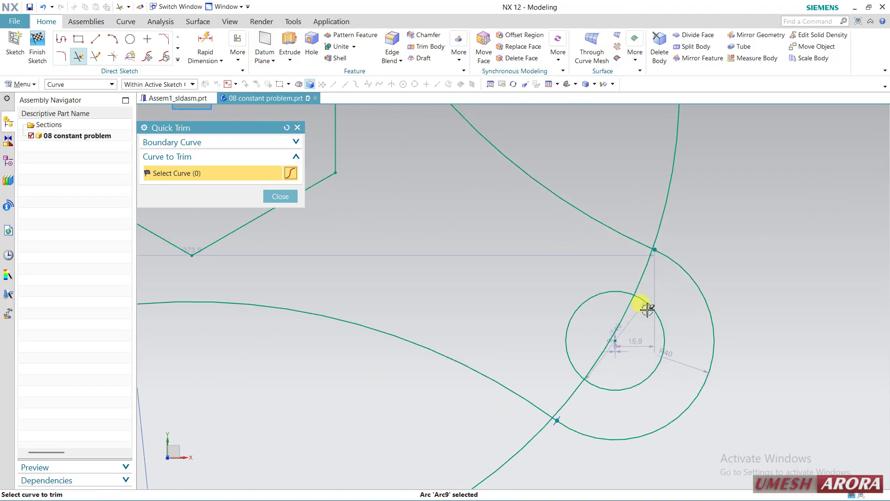
scroll(627, 346, up, 4)
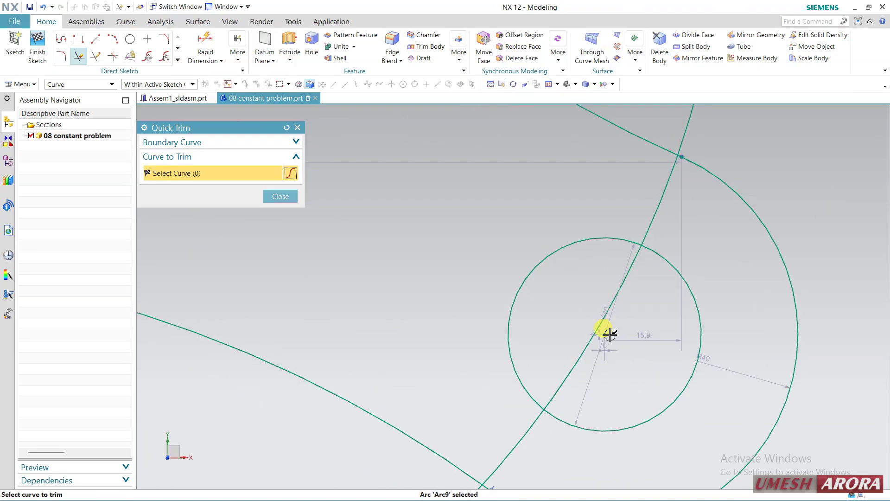
click(283, 198)
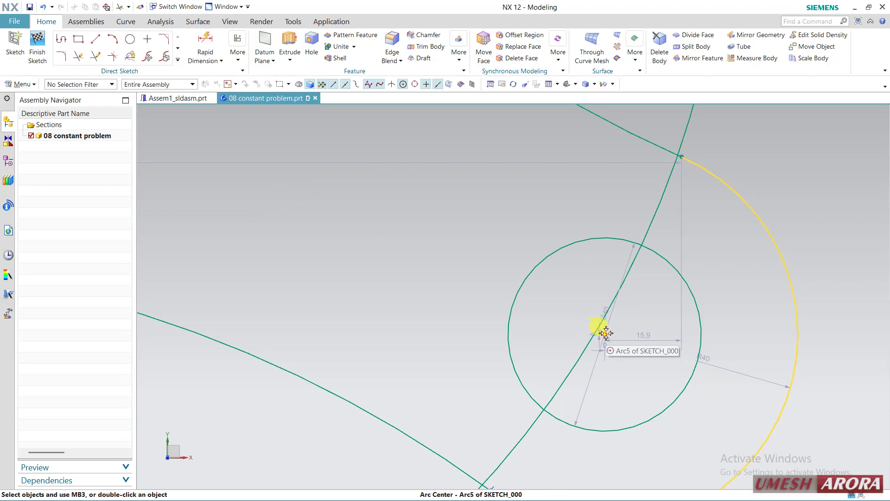
Constrain the lower-right lug's arc centre to lie on the large circle with Point on Curve
click(600, 320)
click(601, 319)
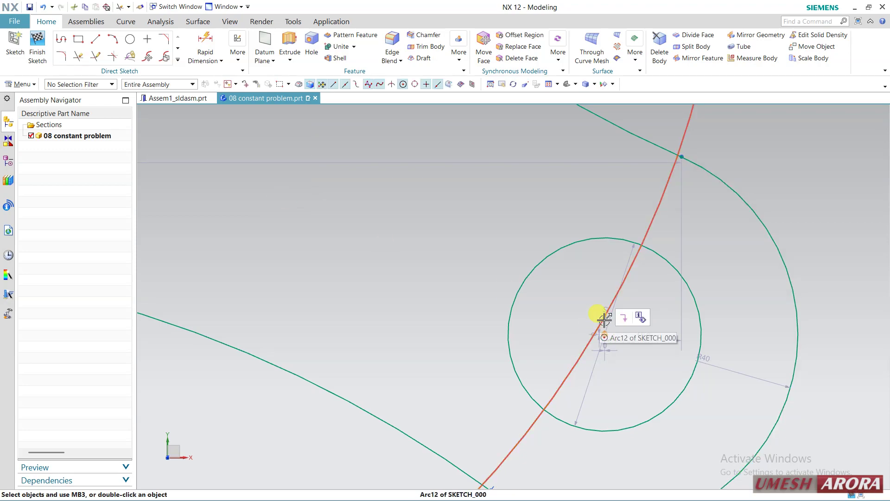
click(624, 305)
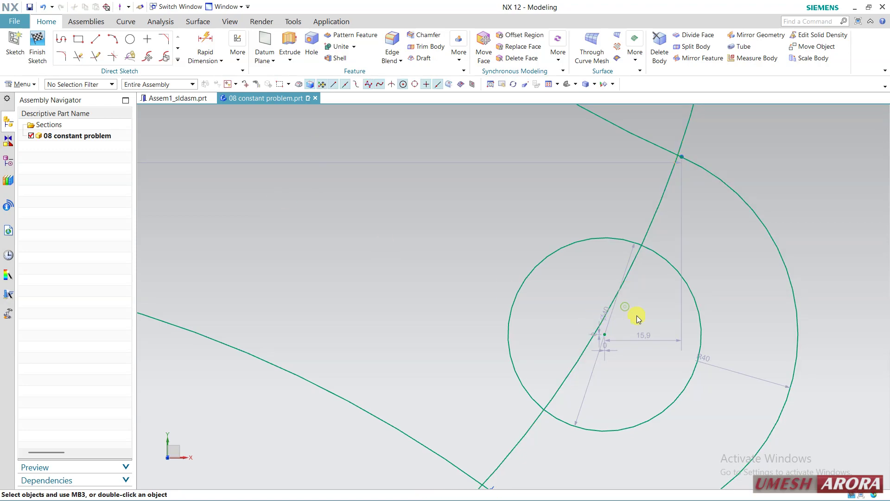
scroll(704, 356, down, 2)
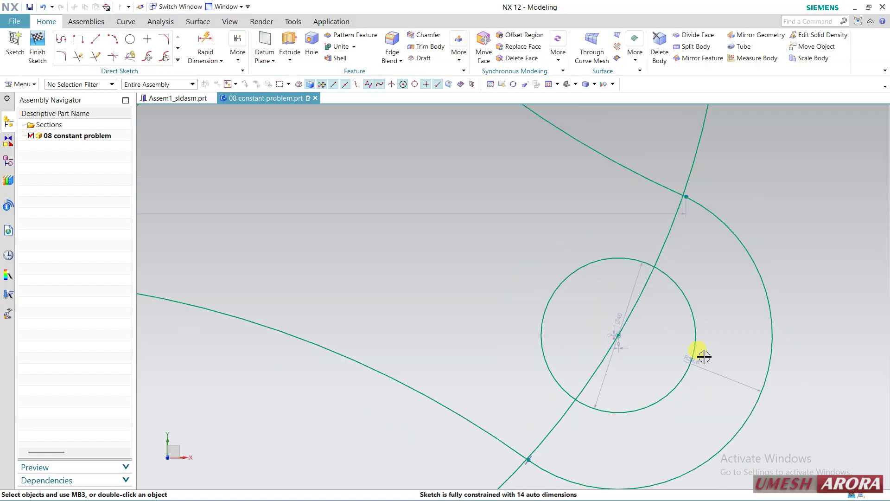
scroll(704, 356, down, 5)
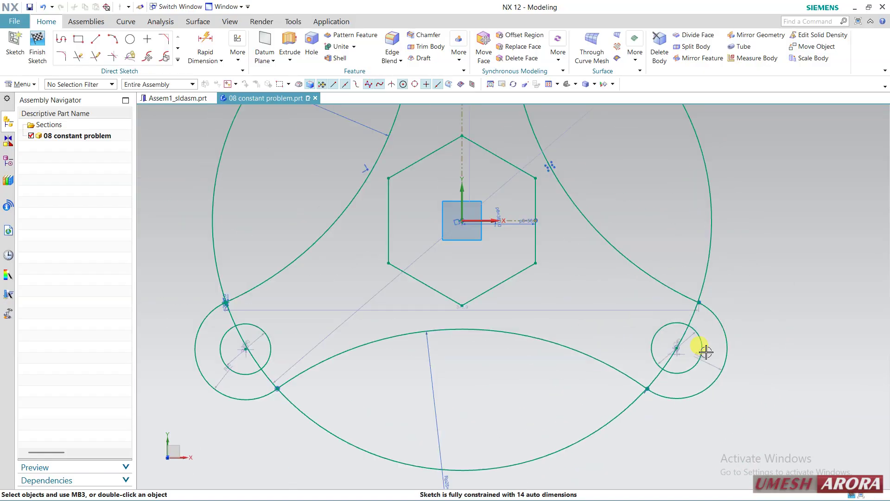
scroll(709, 363, up, 5)
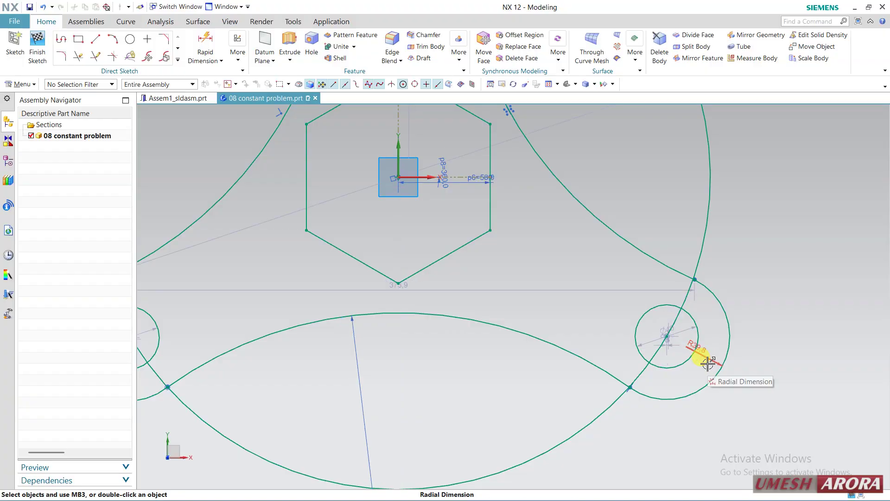
Finish the three-lug sketch and return to the model view
scroll(675, 313, down, 5)
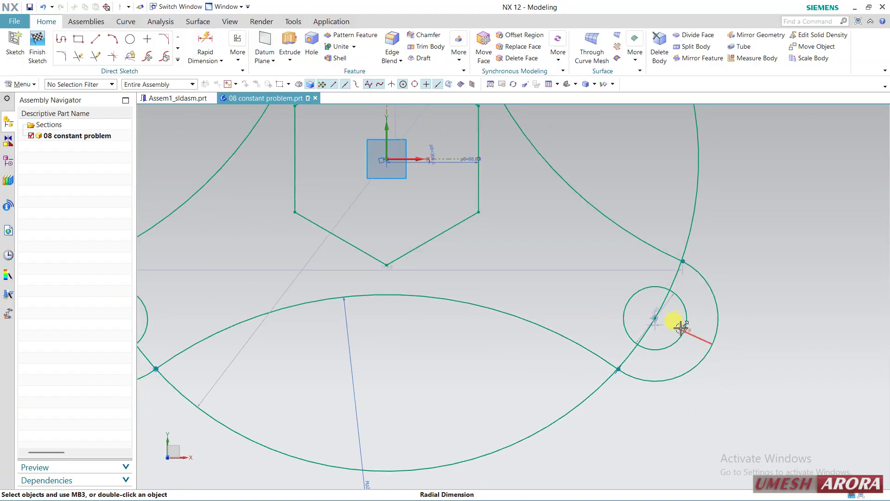
shift+middle_drag(553, 320, 516, 372)
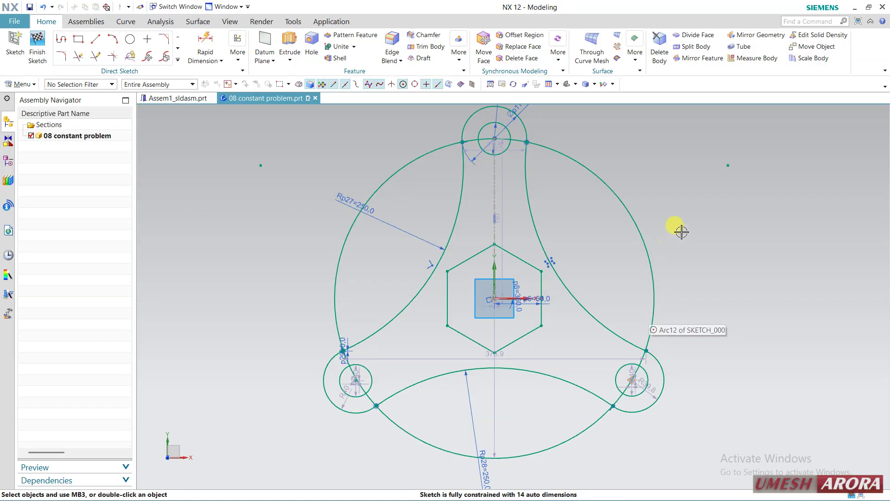
click(37, 58)
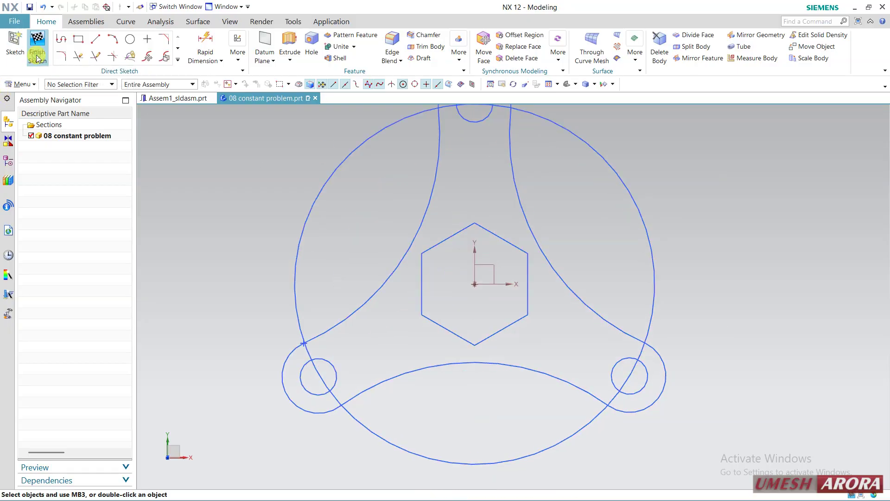
scroll(494, 359, down, 2)
scroll(494, 359, down, 4)
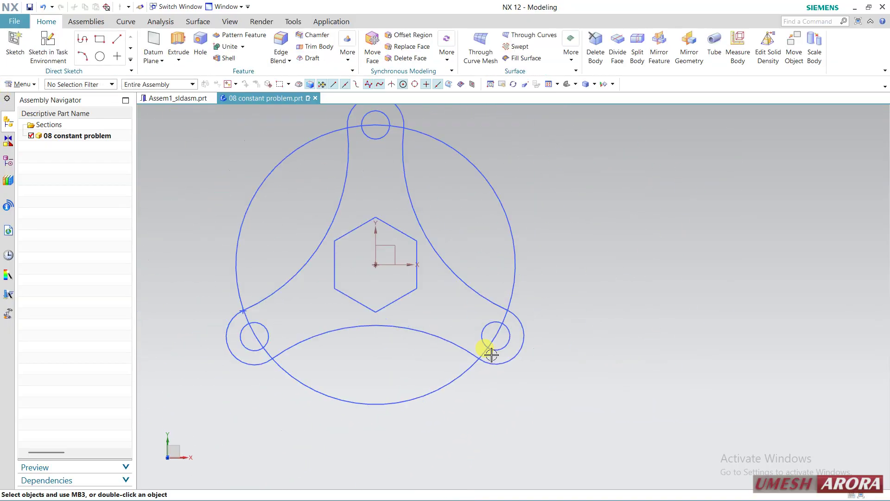
Open part 07 from the Desktop and open its base sketch for editing, dismissing the overconstrained notice
click(16, 23)
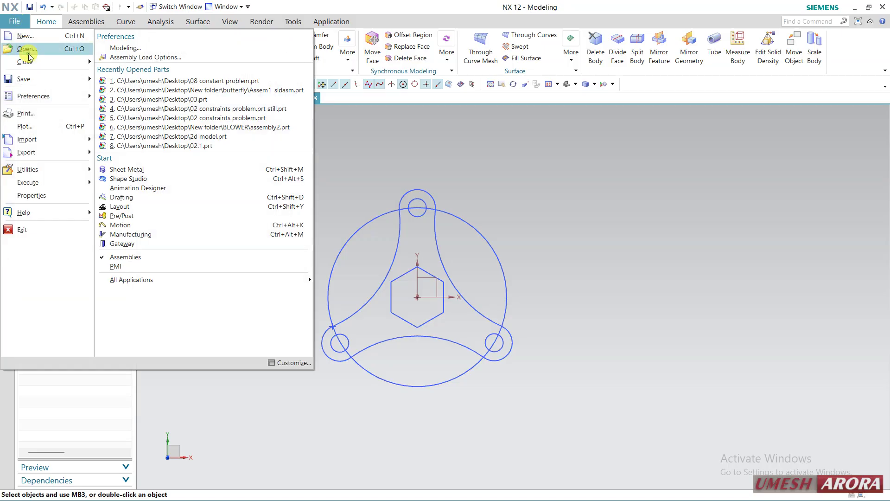
click(21, 51)
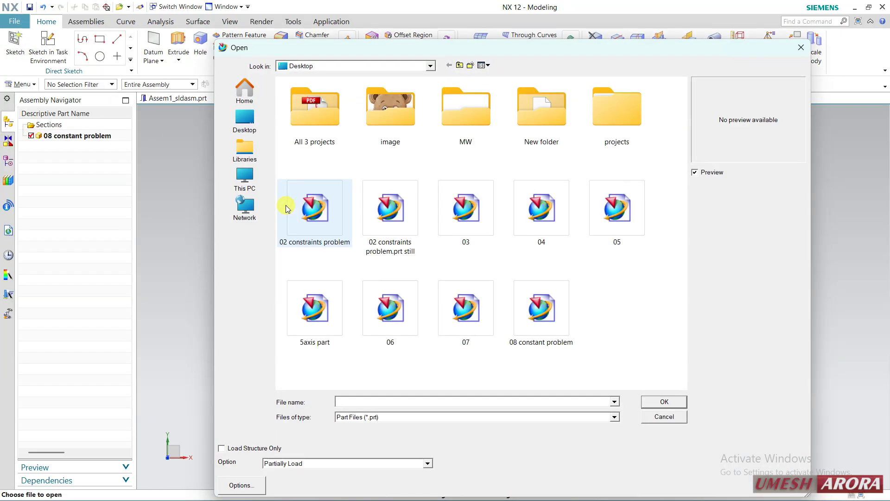
double_click(466, 325)
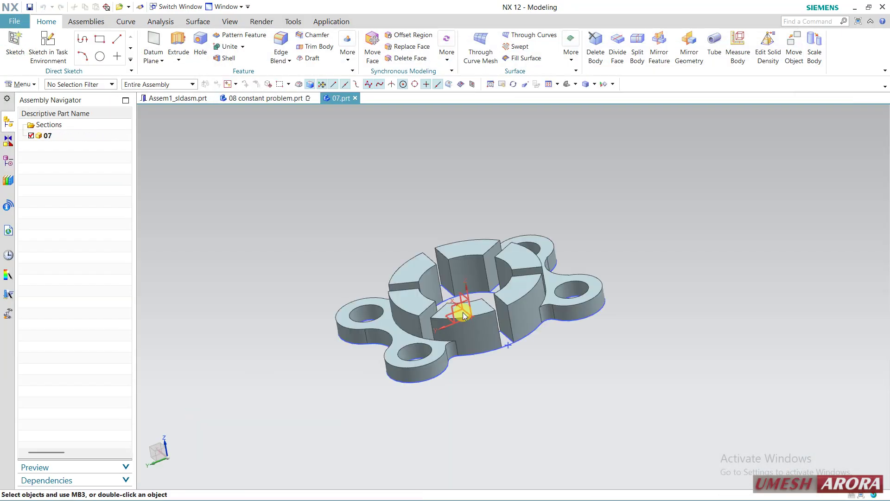
middle_drag(367, 334, 374, 354)
double_click(441, 280)
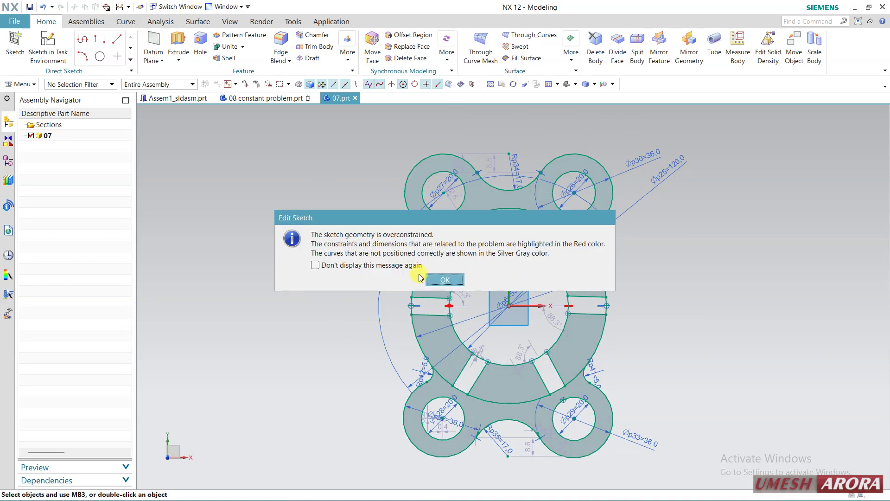
click(432, 279)
Delete the two overconstrained constraints where the ring's inner circle crosses the X axis
scroll(533, 308, up, 5)
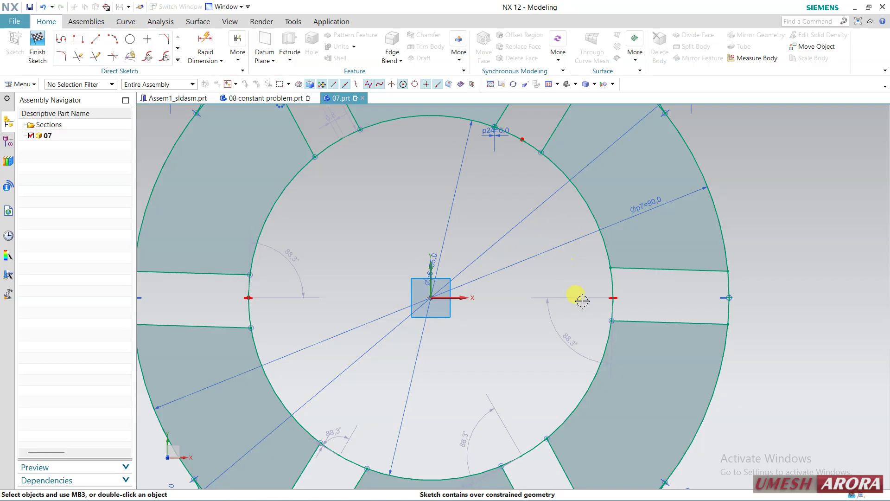
click(607, 300)
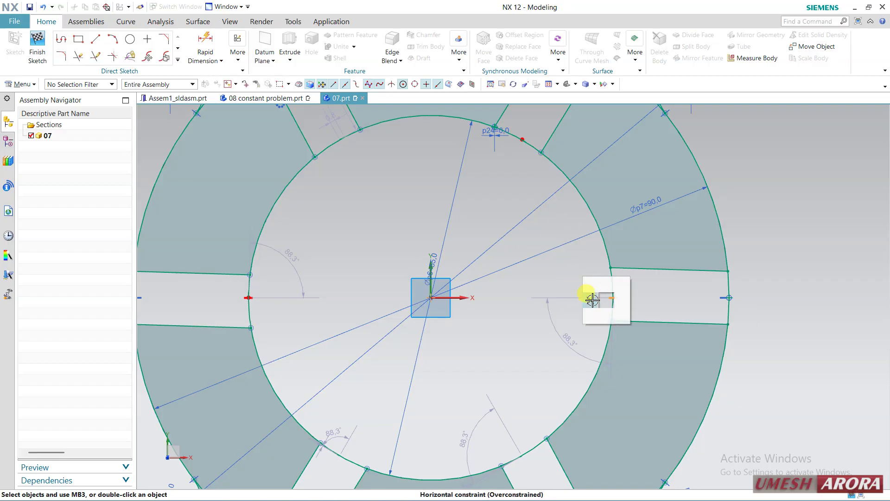
click(593, 300)
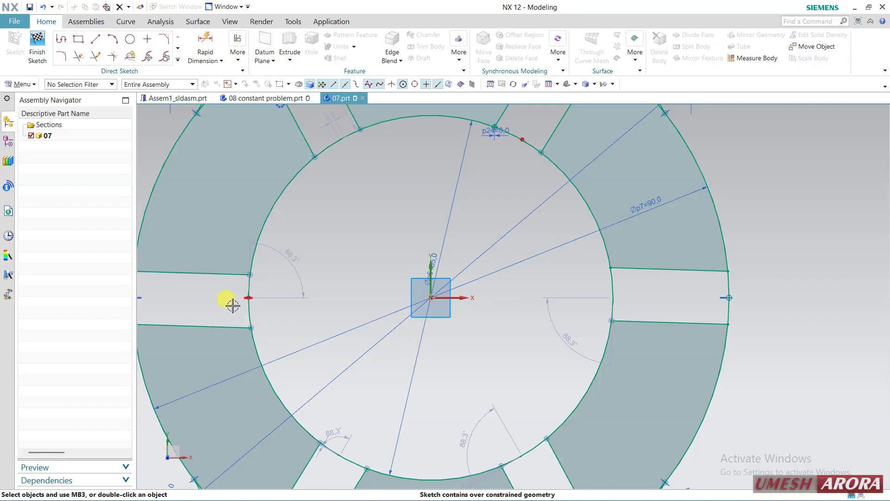
click(245, 297)
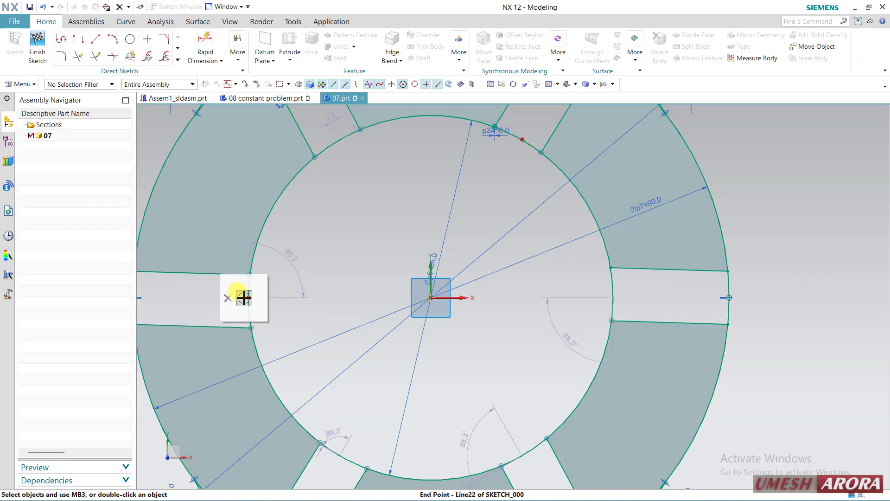
click(231, 297)
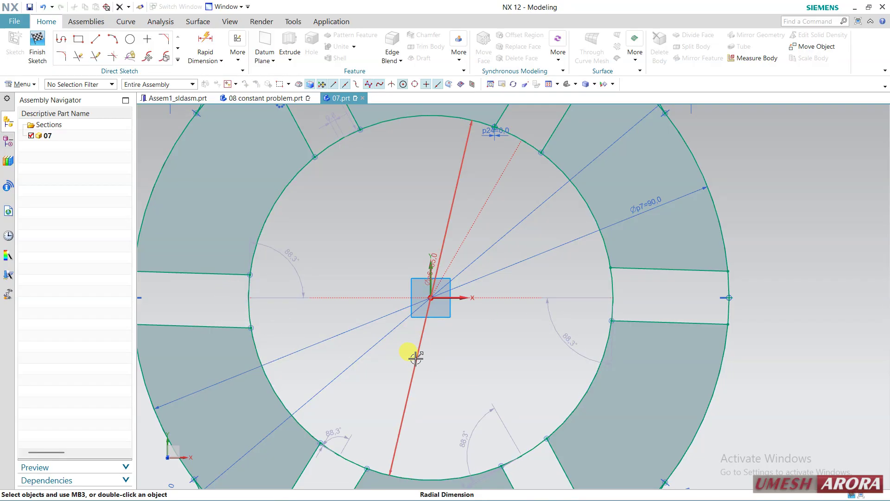
Delete the remaining red overconstrained reference lines through the inner circle's centre and finish the sketch
scroll(422, 352, down, 3)
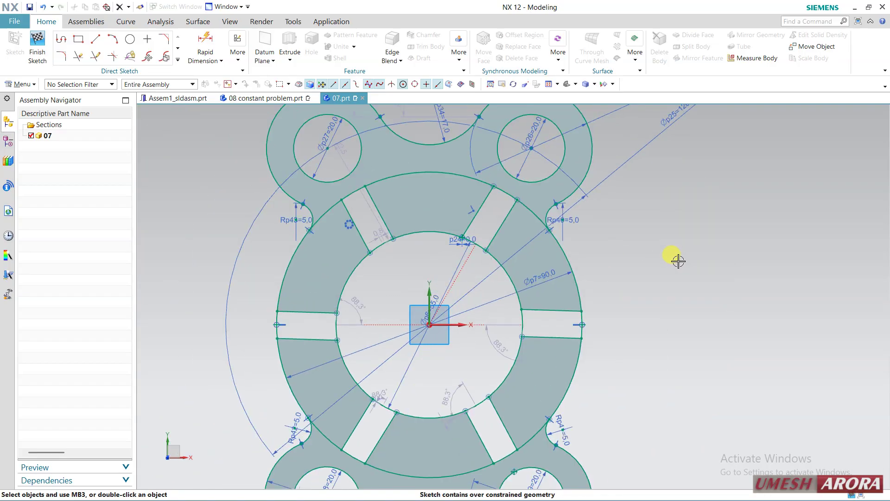
scroll(678, 261, down, 2)
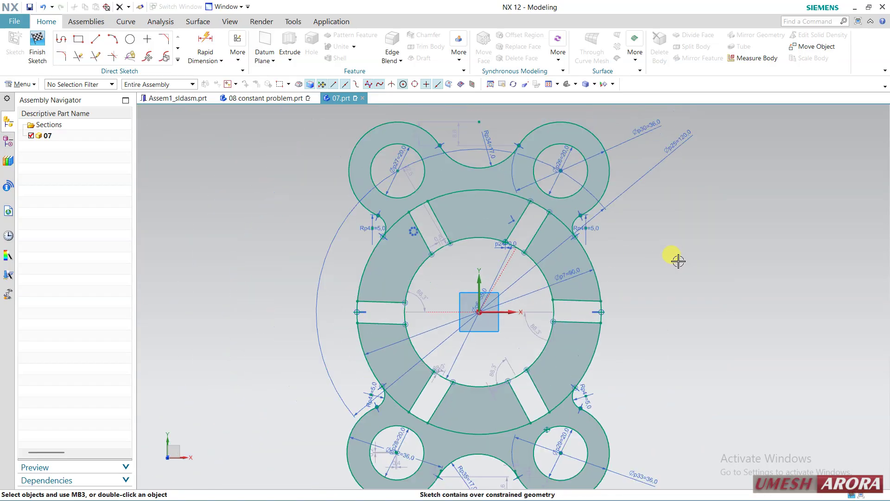
scroll(567, 261, up, 2)
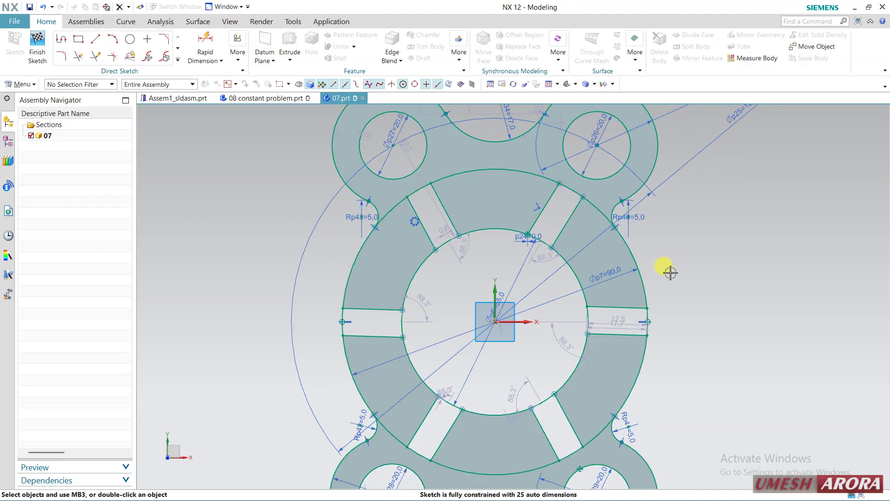
scroll(671, 273, down, 2)
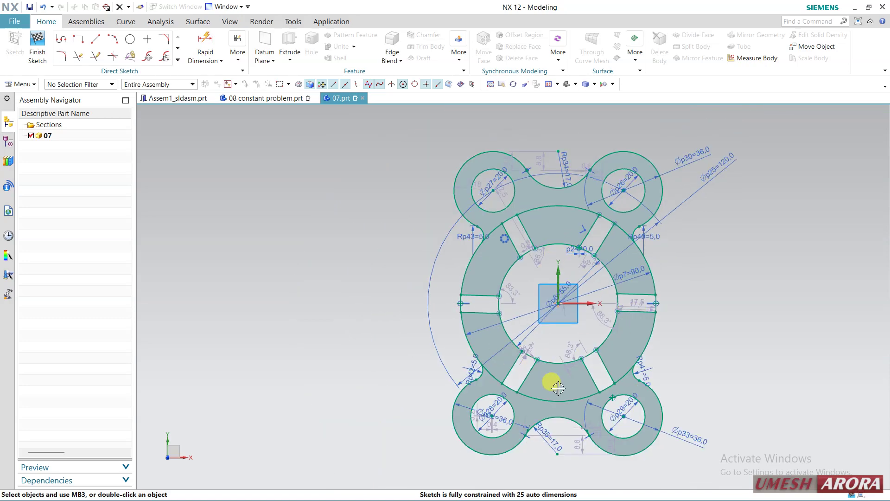
scroll(579, 307, up, 1)
click(35, 65)
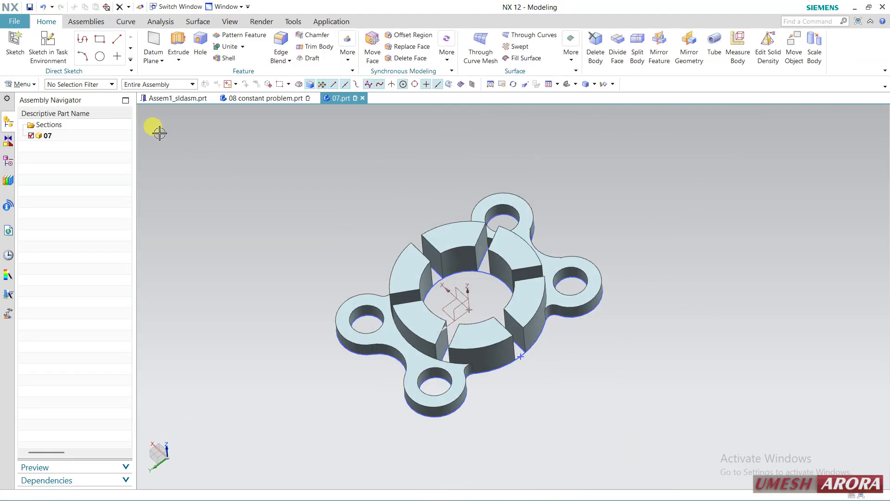
Open part 06 from the Desktop and open the sketch of its five-lobed profile for editing
click(14, 21)
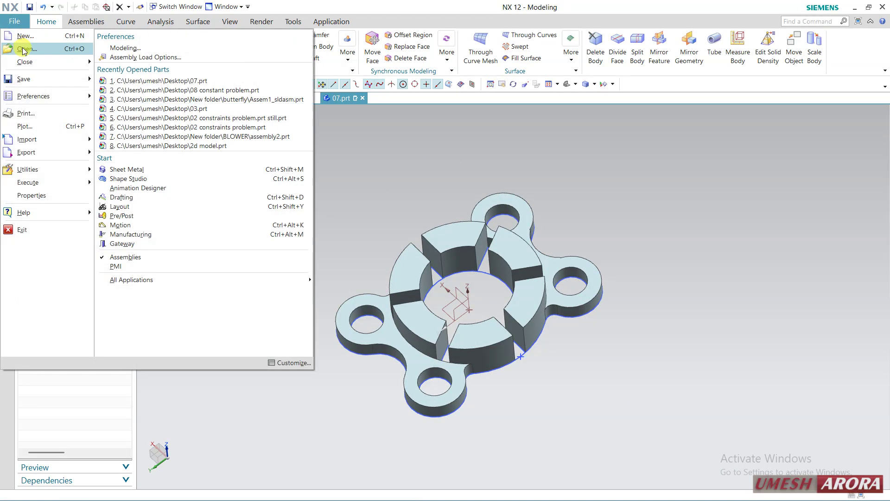
click(42, 48)
click(464, 311)
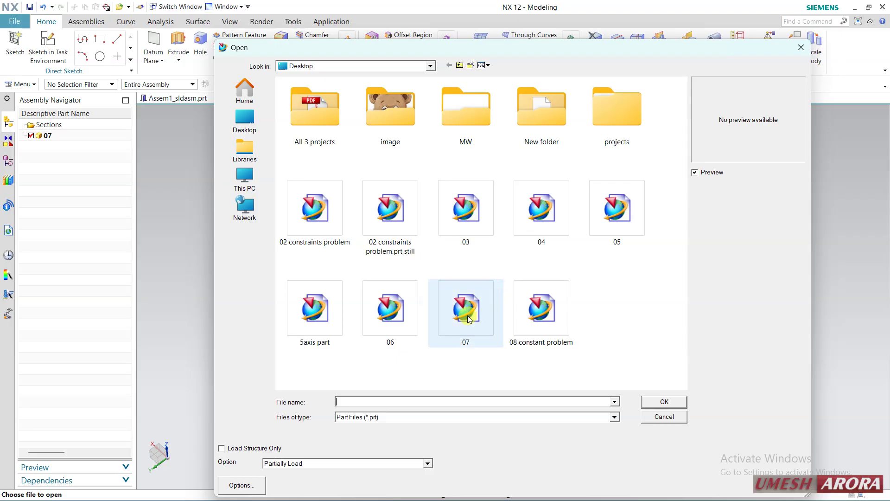
click(393, 318)
double_click(392, 318)
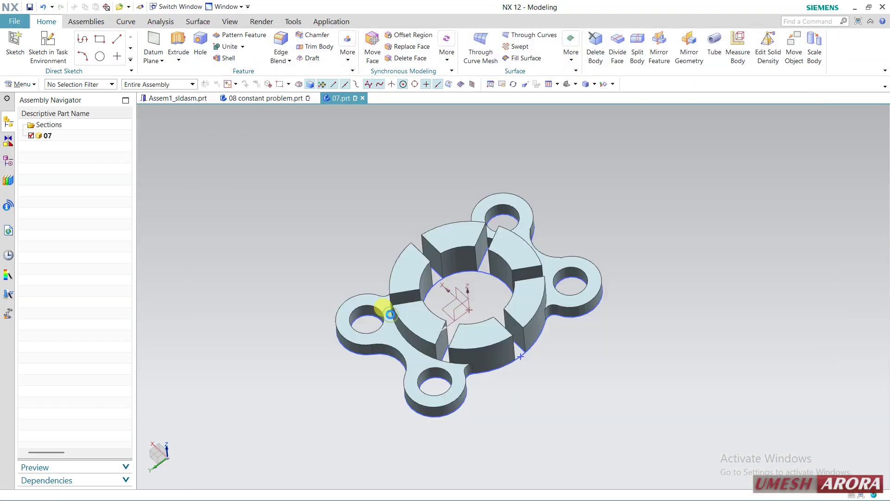
middle_drag(397, 272, 378, 307)
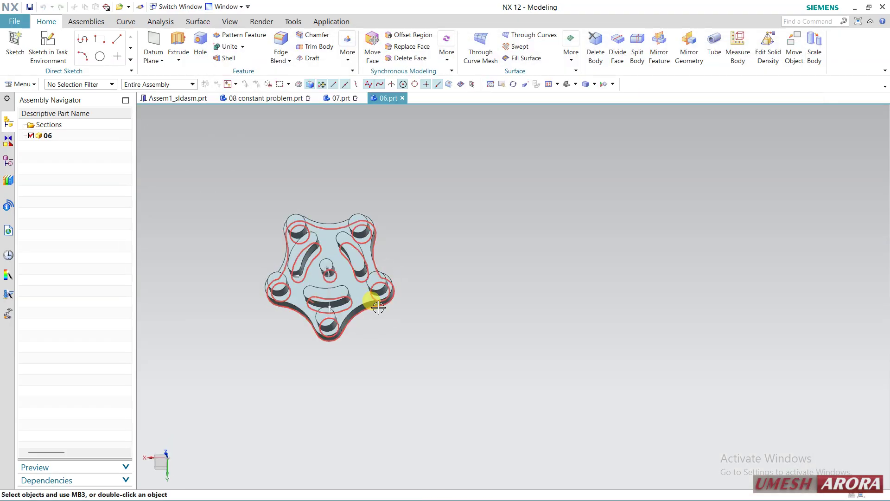
click(392, 300)
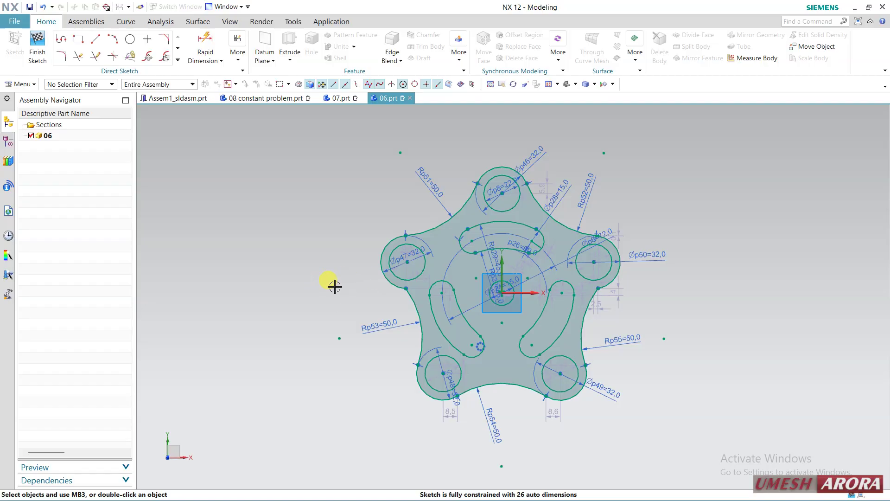
Finish the five-lobed sketch and inspect the solid from an angled view
click(37, 44)
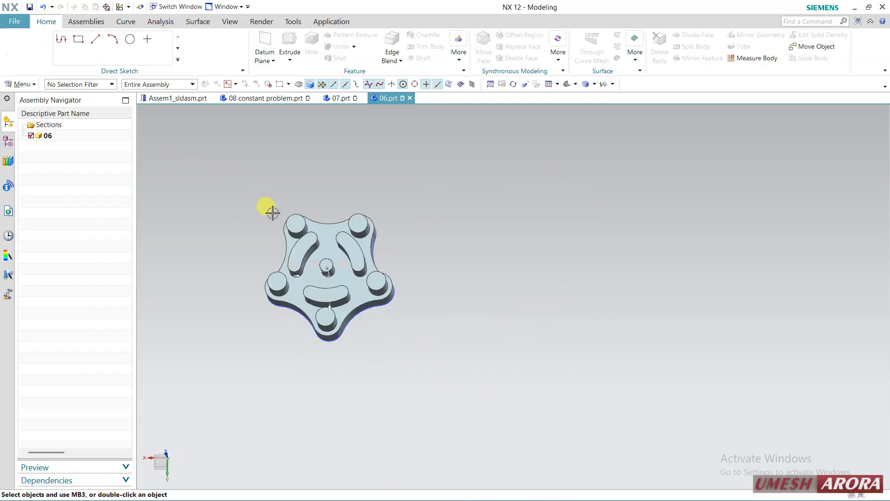
scroll(235, 262, up, 2)
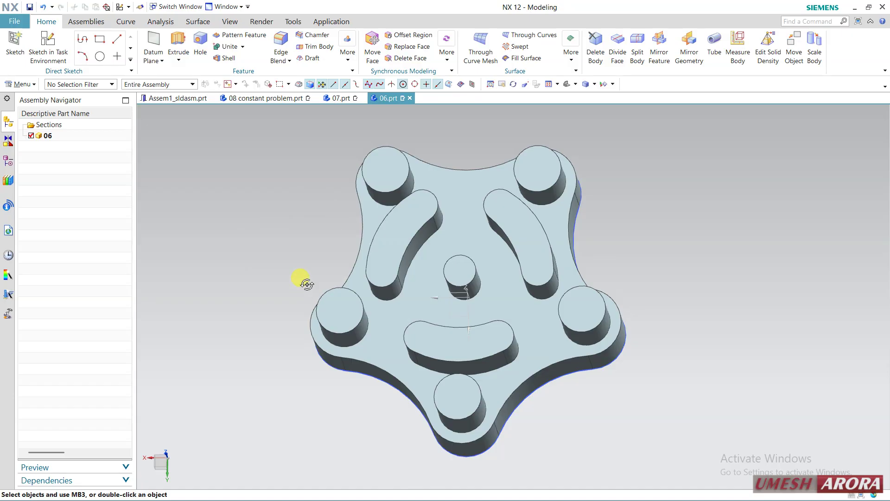
middle_drag(307, 284, 300, 275)
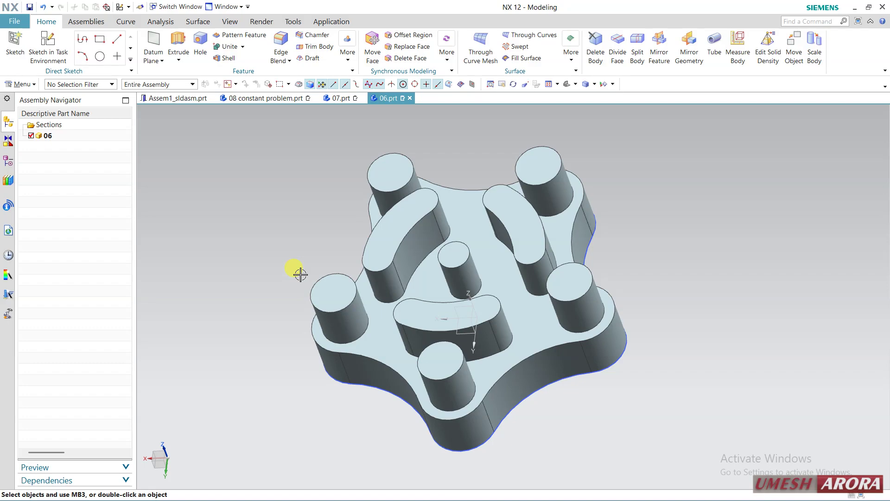
Open part 05 from the Desktop and open the sketch of its plate outline for editing
click(14, 22)
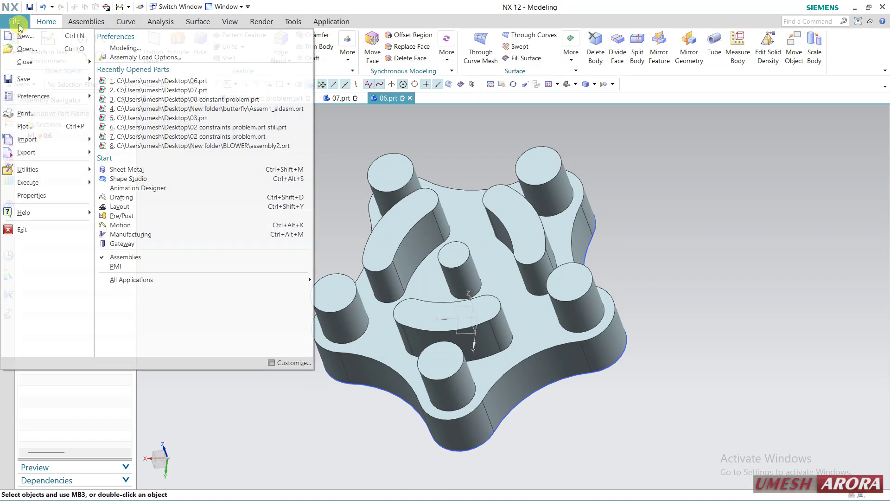
click(22, 49)
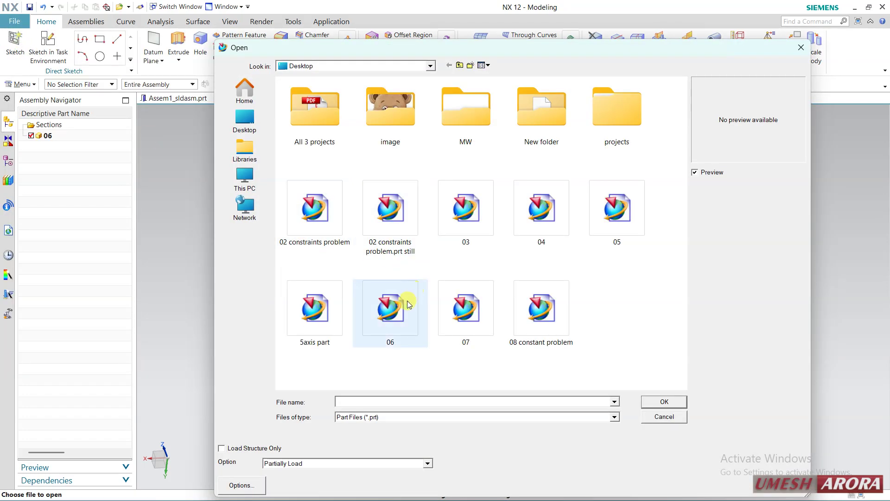
click(329, 308)
click(612, 216)
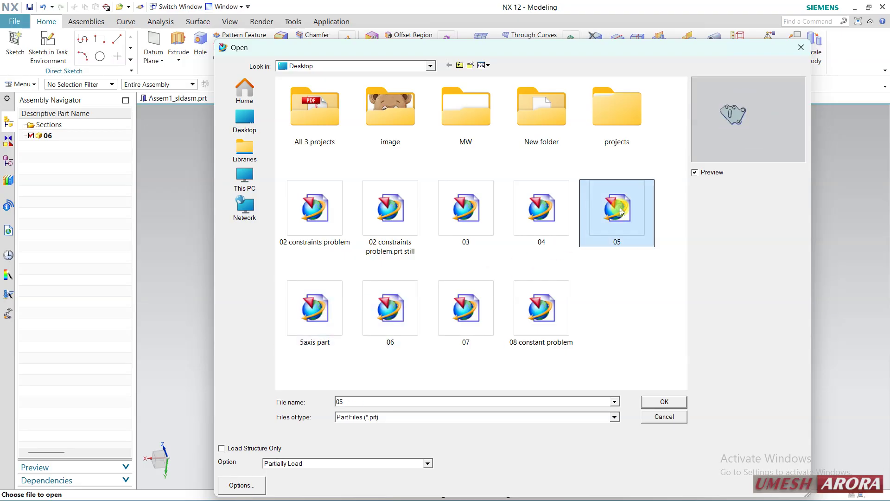
double_click(592, 216)
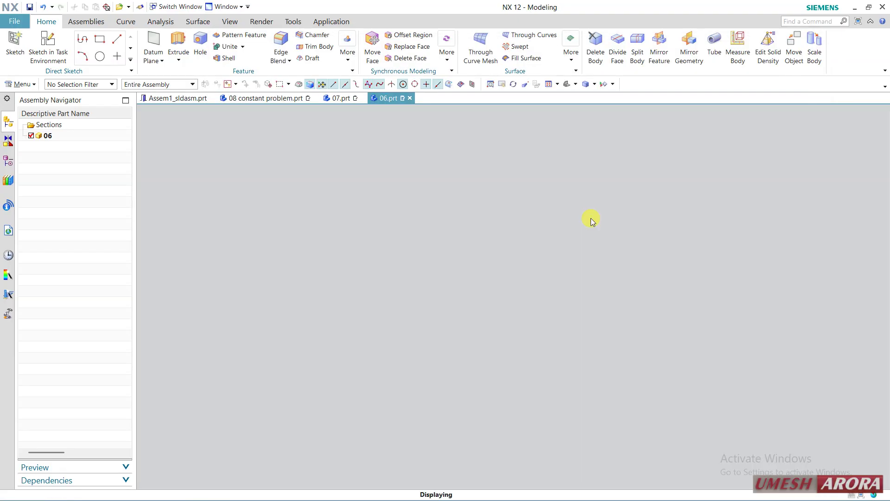
scroll(327, 266, up, 2)
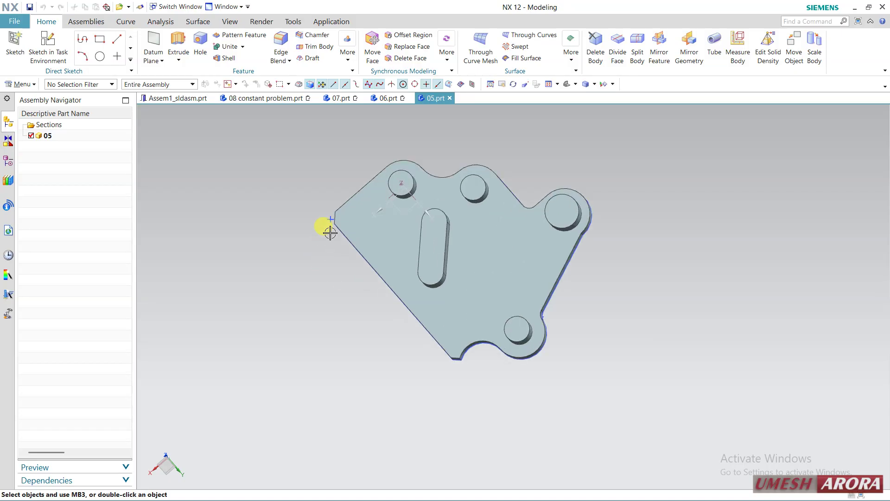
click(330, 224)
double_click(330, 224)
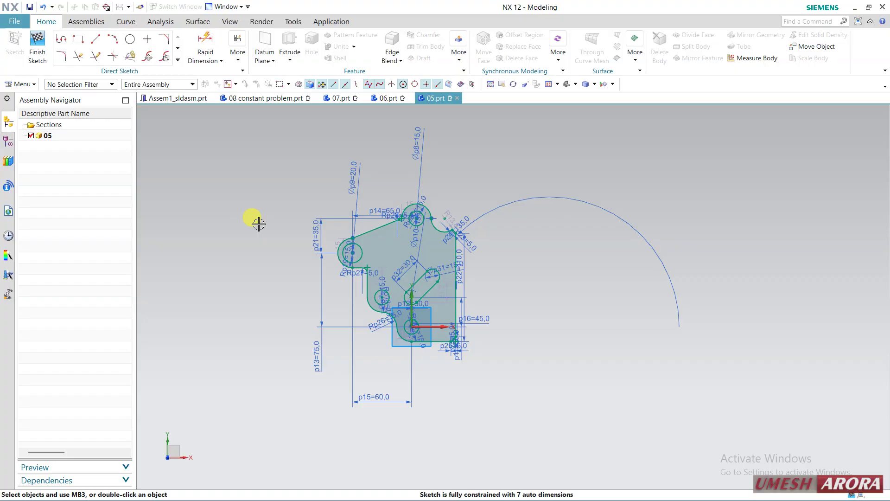
Examine the plate outline's dimensions and constraints up close and finish the sketch
scroll(274, 264, up, 1)
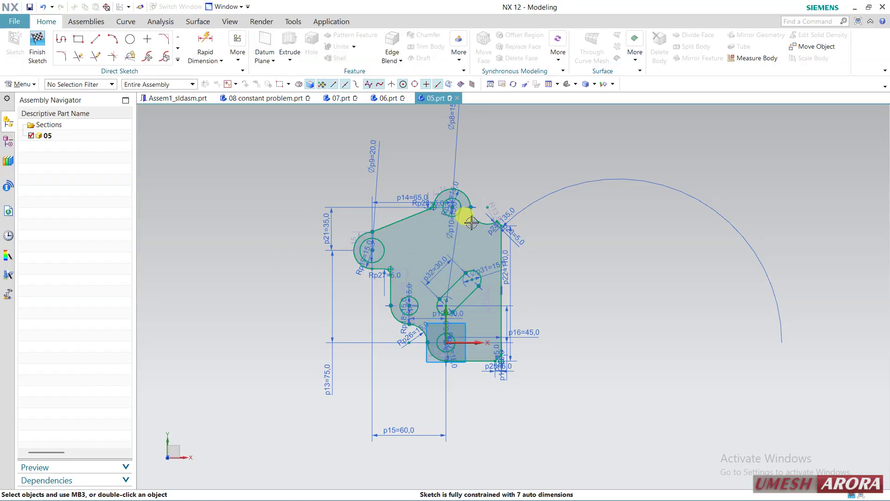
scroll(492, 199, up, 5)
scroll(569, 268, down, 4)
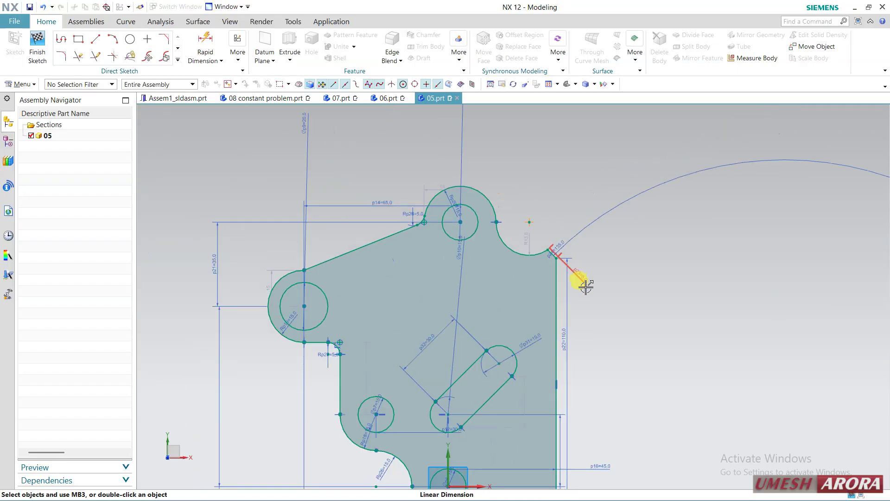
click(37, 46)
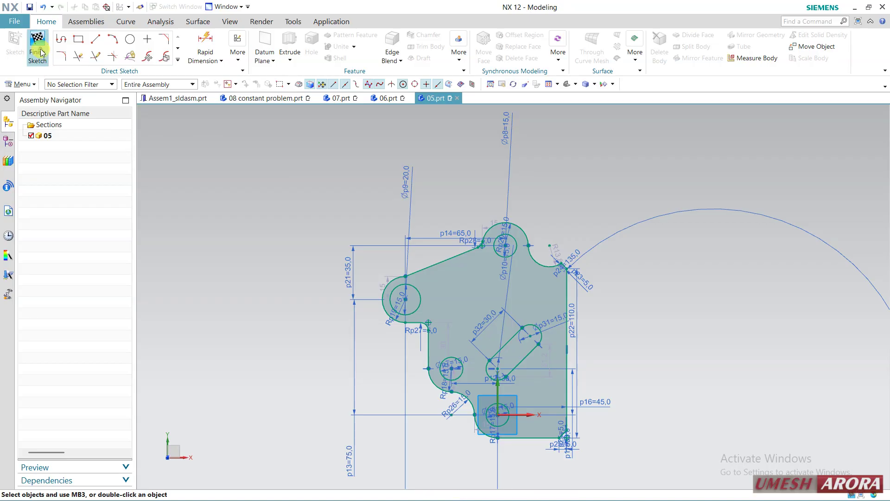
Open part 04 from the Desktop and open the sketch of its lever plate outline for editing
mouse_move(279, 238)
middle_down()
mouse_move(387, 358)
mouse_move(404, 336)
mouse_move(434, 391)
middle_up()
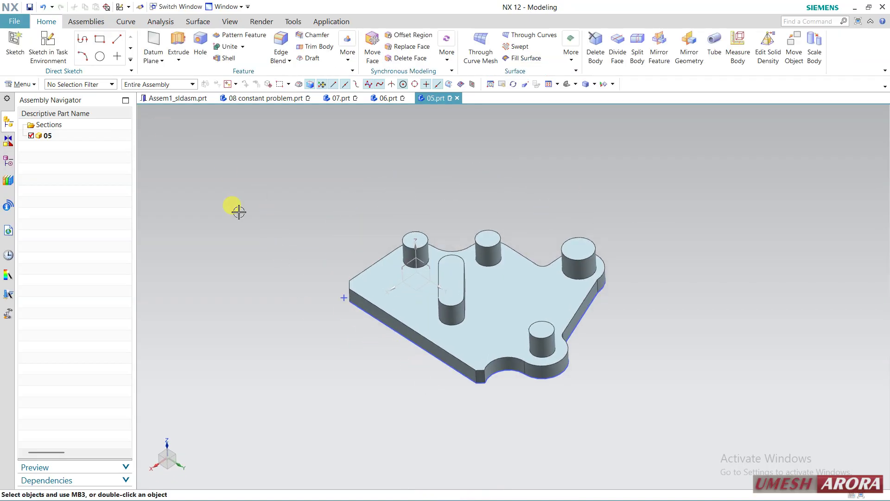
click(21, 26)
click(26, 46)
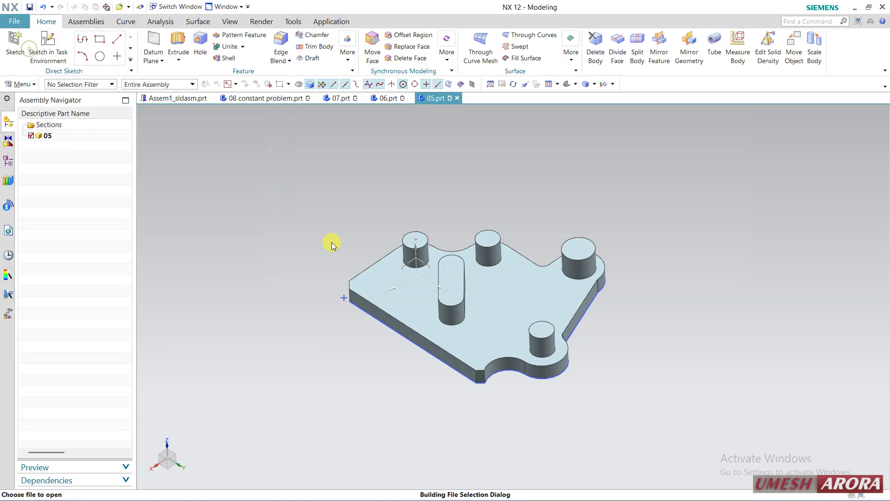
click(559, 220)
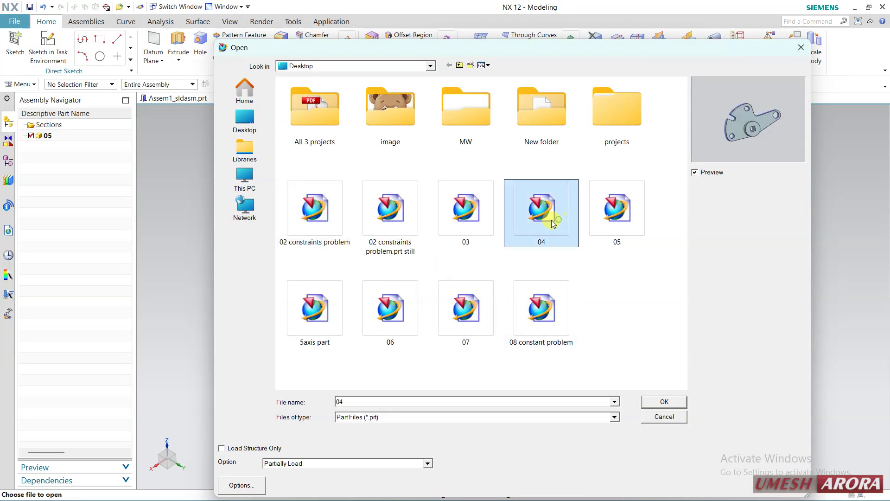
click(458, 224)
double_click(513, 220)
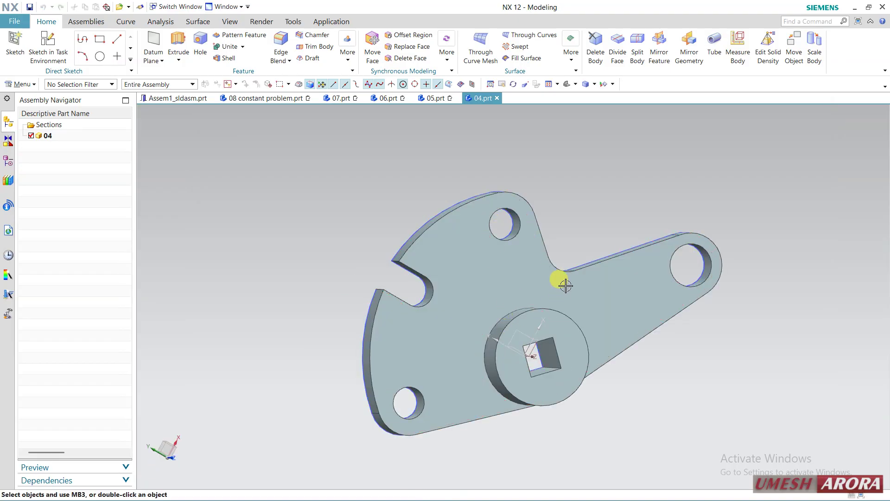
double_click(418, 263)
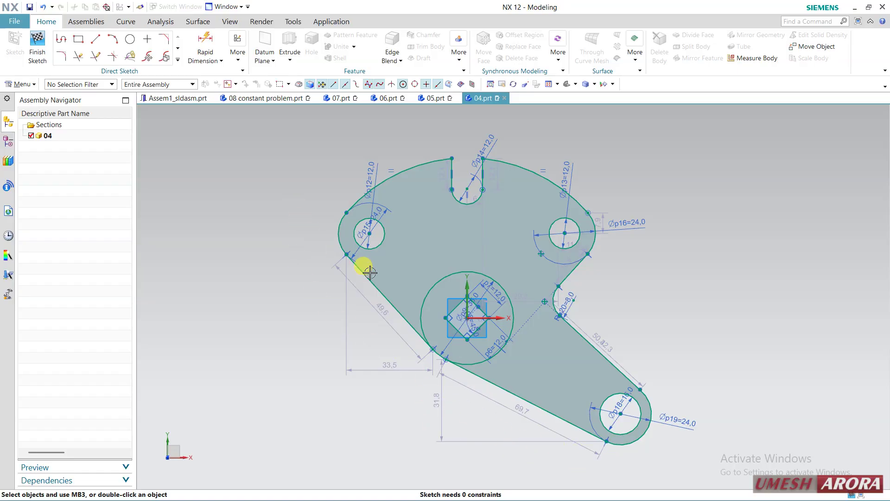
Delete the Point on Curve constraint beside the R8 notch arc in the lever plate sketch
scroll(608, 341, up, 1)
scroll(609, 342, up, 1)
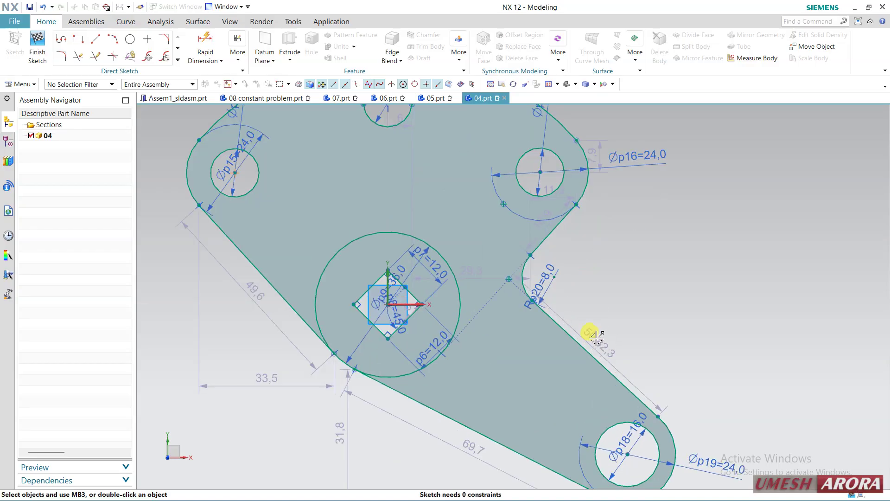
scroll(508, 278, up, 2)
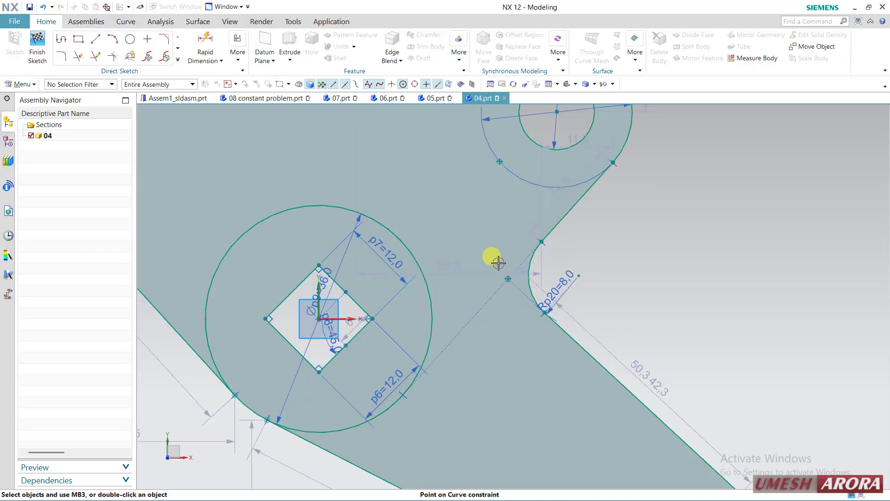
drag(493, 257, 516, 294)
key(Delete)
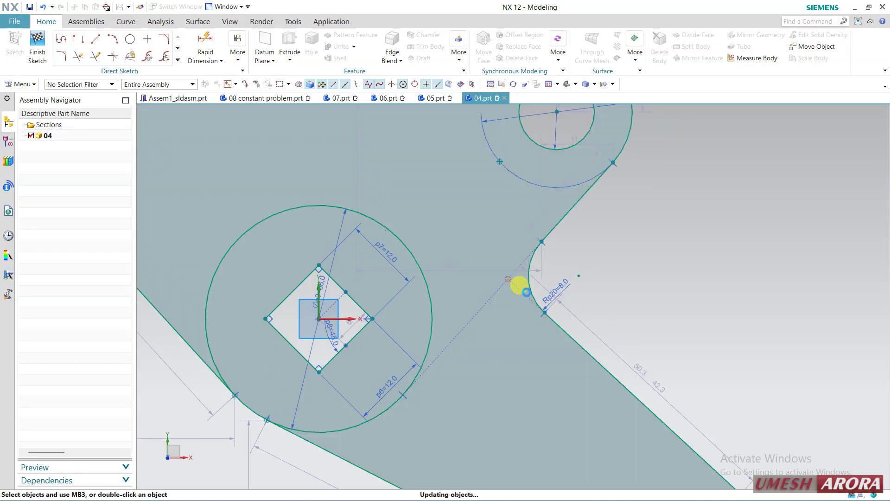
scroll(660, 294, down, 2)
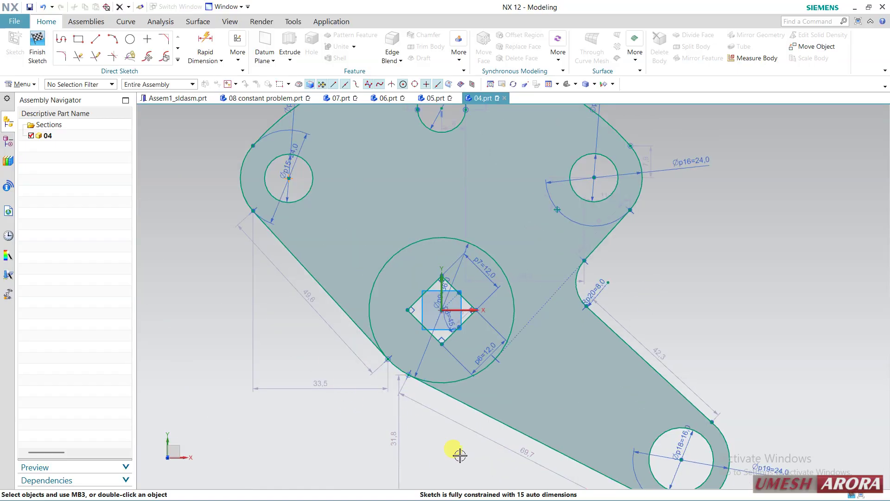
scroll(590, 397, down, 2)
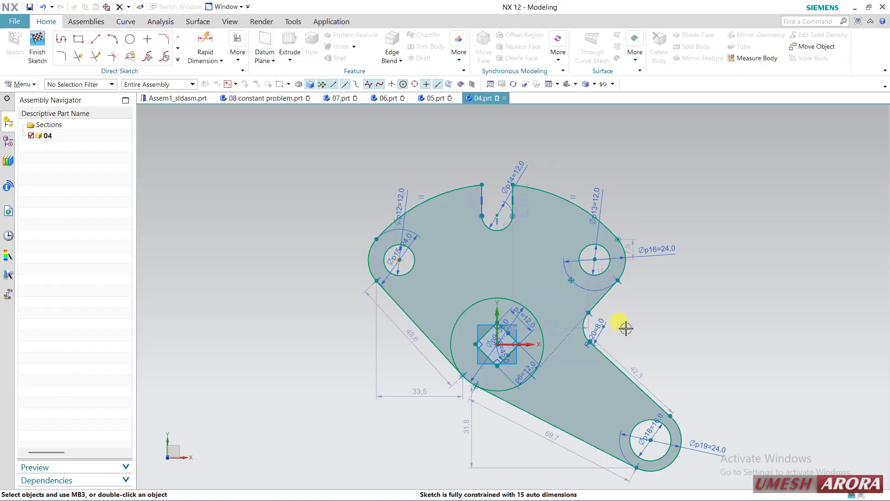
Test the freedom of the R8 notch arc by moving it, and undo the move
scroll(696, 464, up, 1)
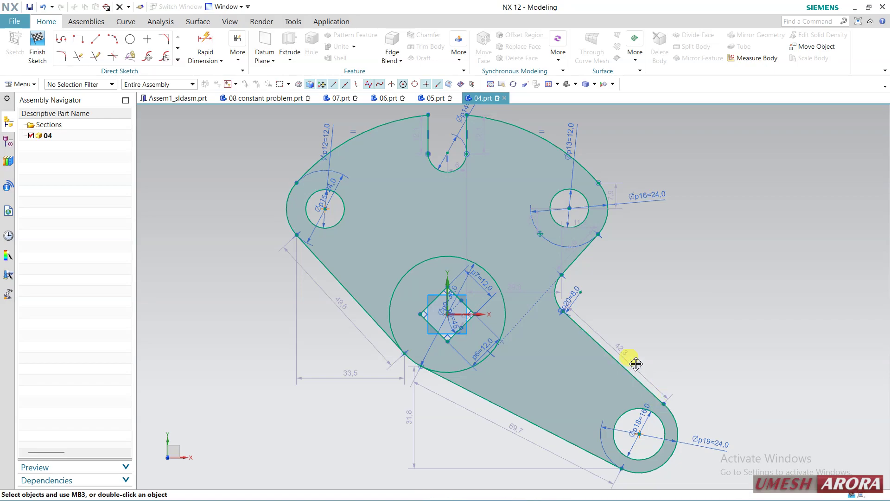
mouse_move(575, 303)
mouse_down()
mouse_move(562, 304)
mouse_move(566, 327)
mouse_move(503, 367)
mouse_move(579, 337)
mouse_move(713, 348)
mouse_up()
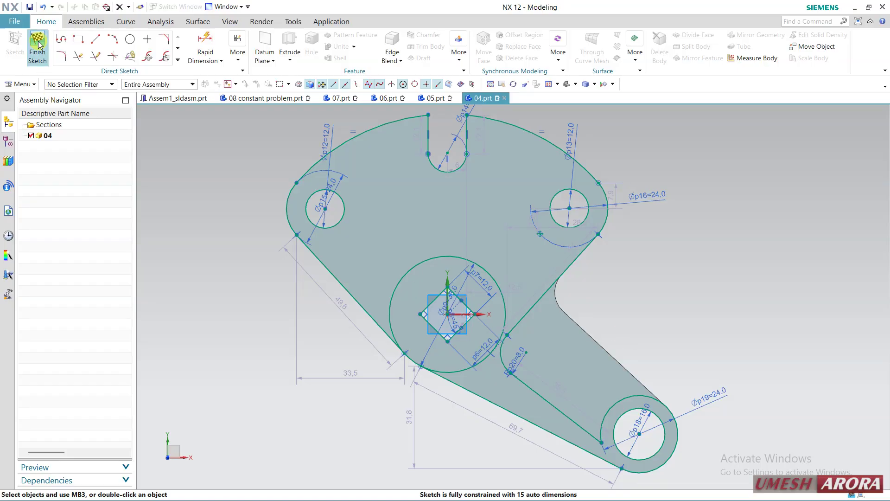
click(43, 7)
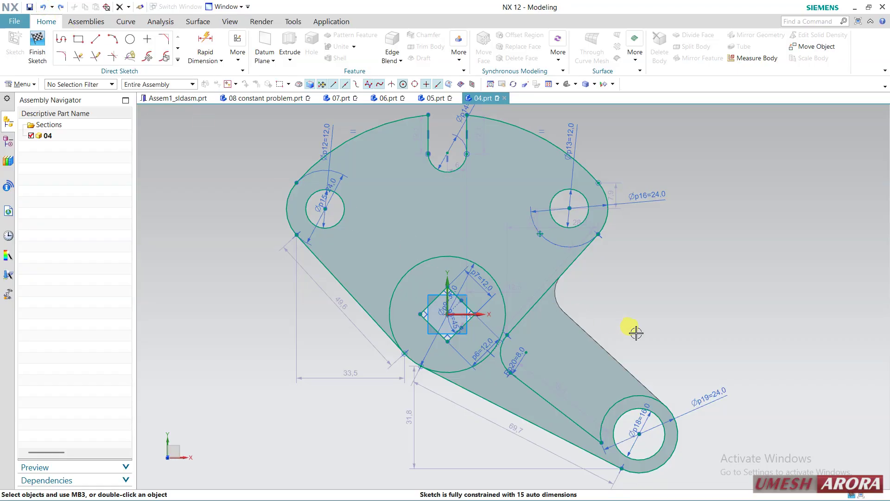
click(43, 7)
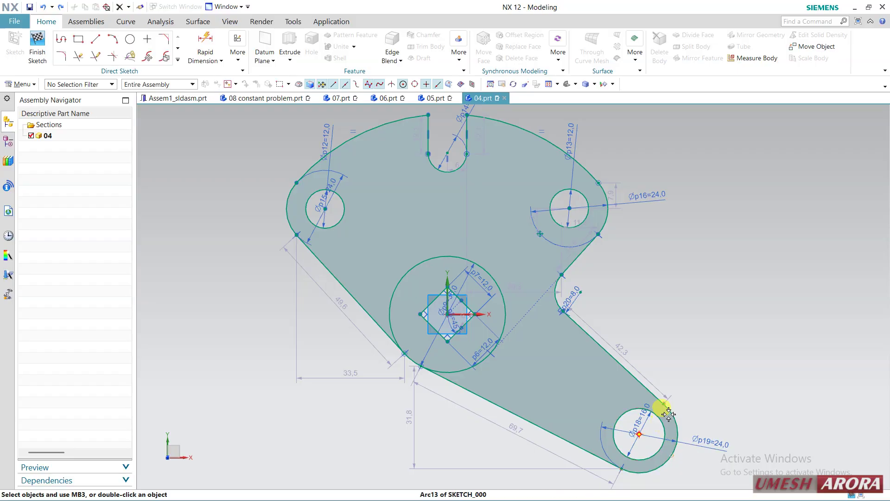
Make the slanted edge below the R8 notch tangent to the 24 mm arc around the 16 mm hole
scroll(668, 414, up, 5)
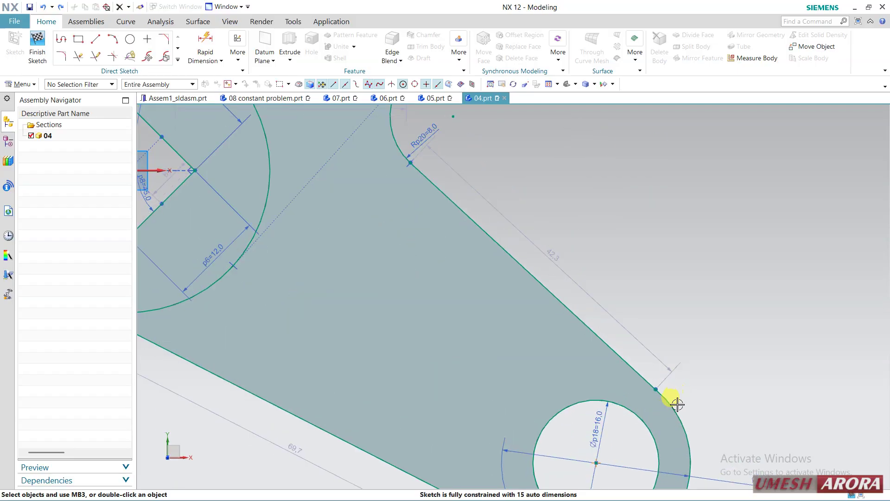
click(667, 397)
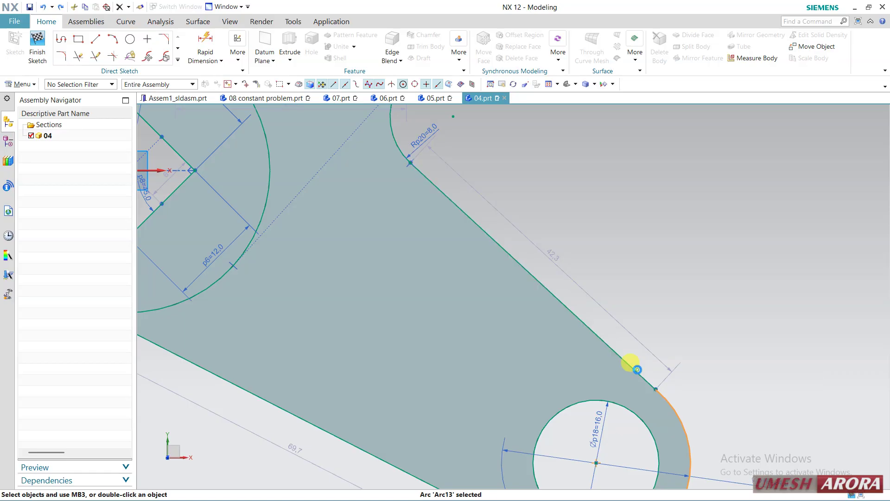
click(633, 365)
click(727, 356)
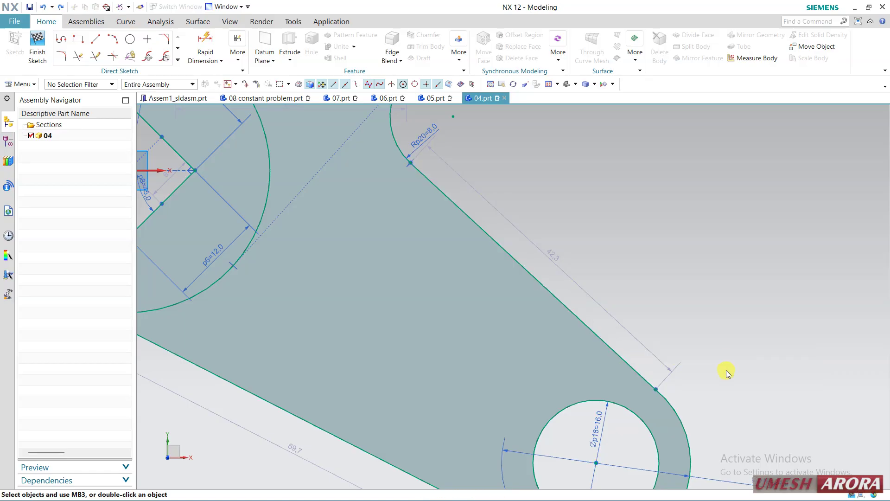
scroll(726, 372, down, 5)
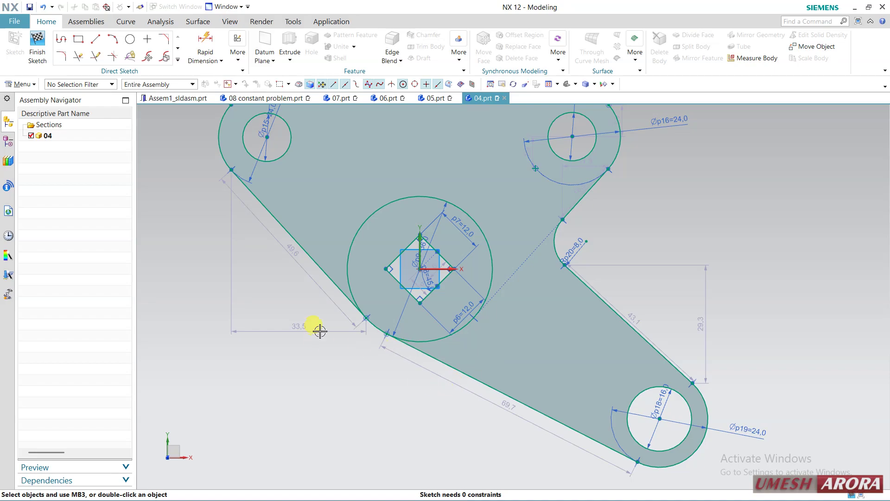
Move the endpoint where the left slanted edge meets the 36 mm hub circle slightly, to test the outline's freedom
mouse_move(320, 331)
shift+middle_down()
mouse_move(347, 388)
mouse_move(344, 378)
shift+middle_up()
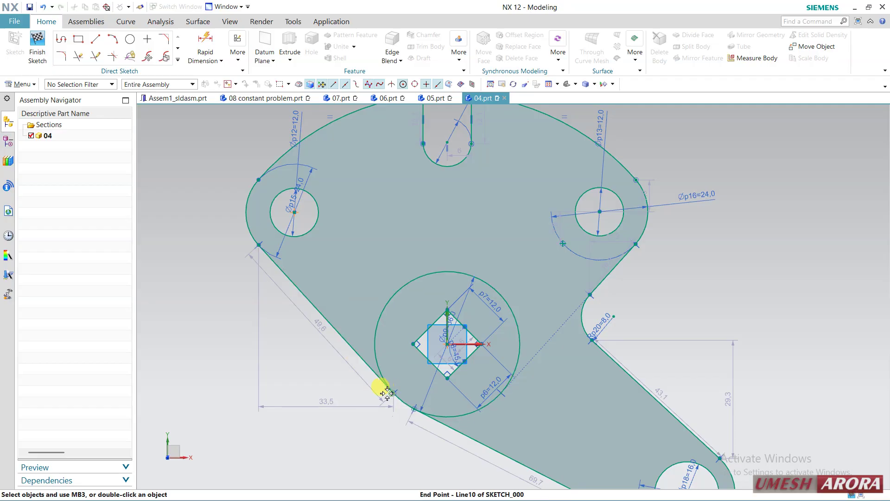
mouse_move(382, 388)
mouse_down()
mouse_move(377, 378)
mouse_move(371, 395)
mouse_move(379, 399)
mouse_up()
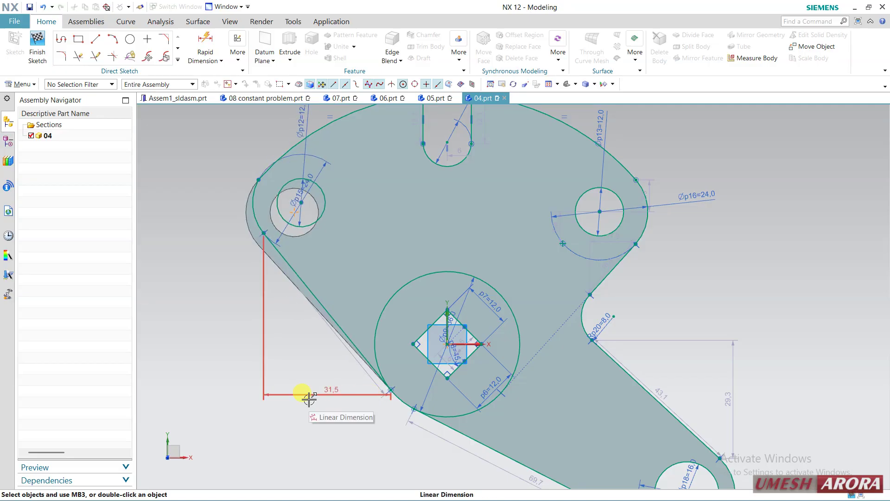
scroll(266, 416, down, 3)
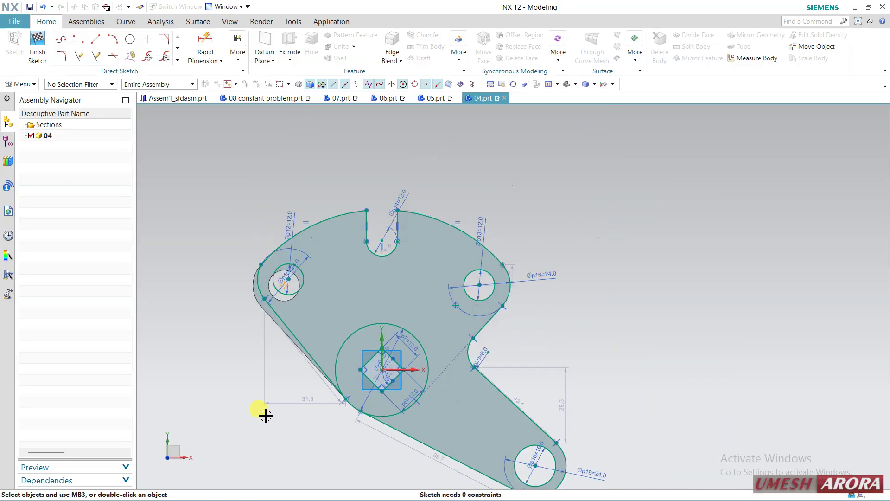
shift+middle_drag(582, 379, 606, 353)
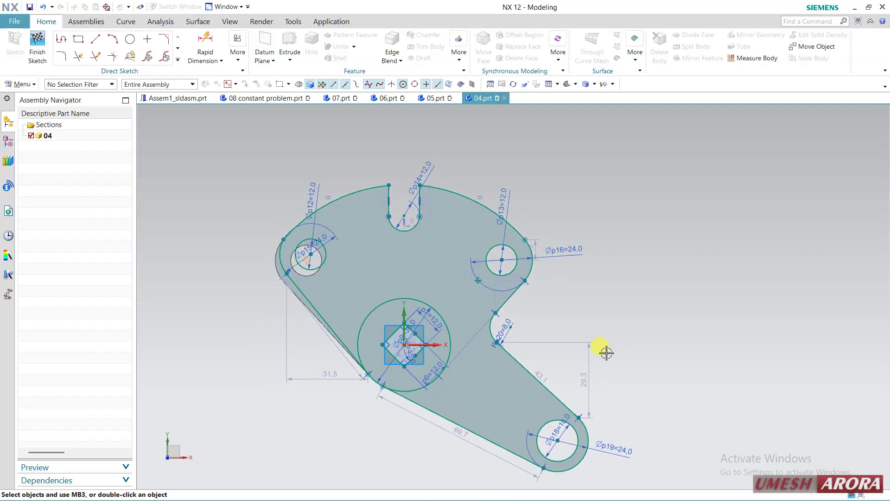
Delete all geometry of the lever plate sketch, finish the sketch and dismiss the update report
mouse_move(211, 136)
mouse_down()
mouse_move(575, 424)
mouse_move(620, 478)
mouse_up()
key(Delete)
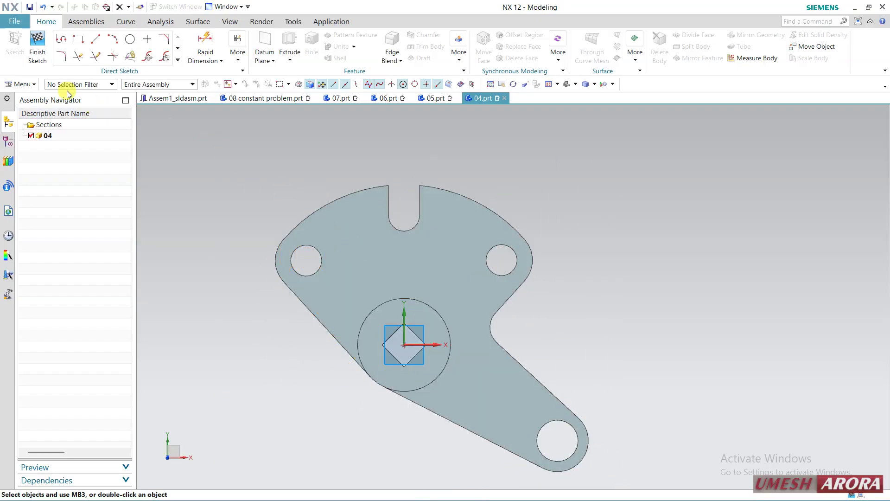
click(37, 49)
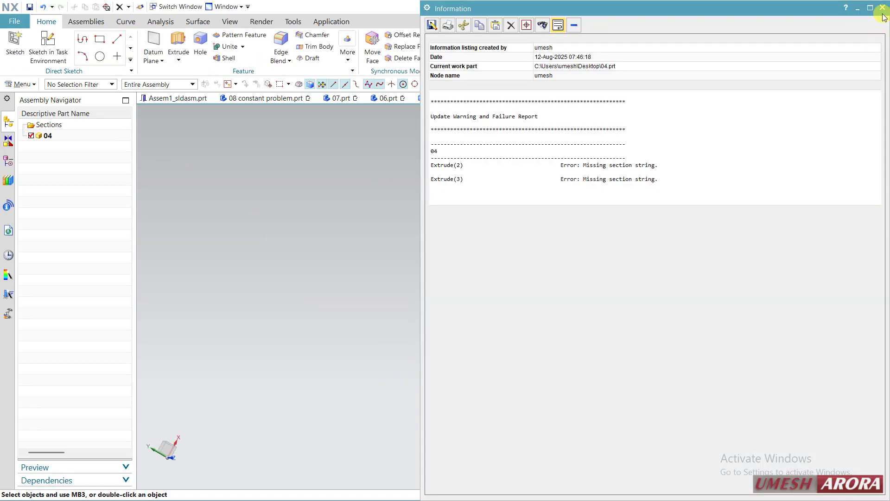
click(882, 8)
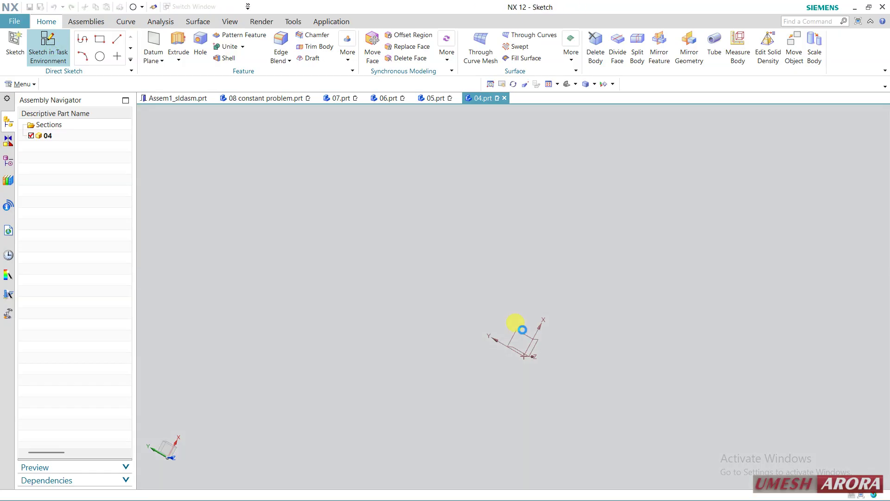
Create a task-environment sketch on the XY datum plane with the X axis as the horizontal reference
click(517, 329)
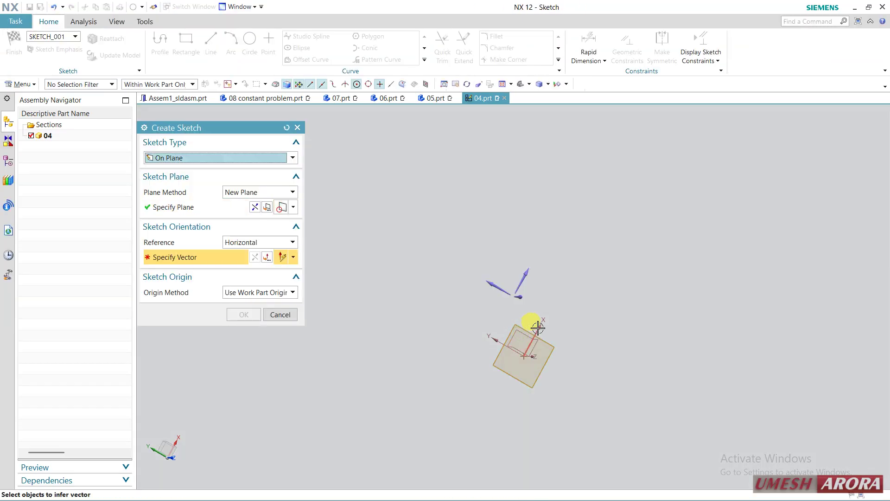
click(538, 327)
middle_click(559, 330)
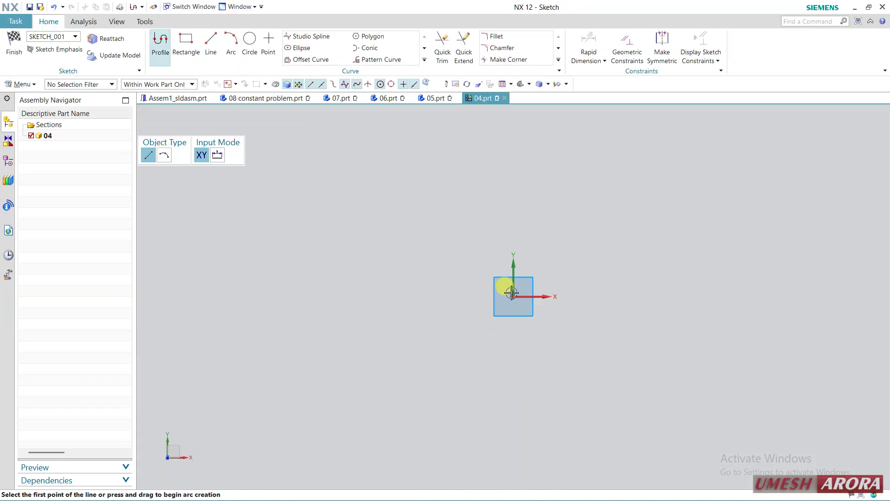
Draw a circle about 22 mm in diameter and move its centre to about 22 mm across and 27 mm above the origin
click(250, 53)
click(559, 216)
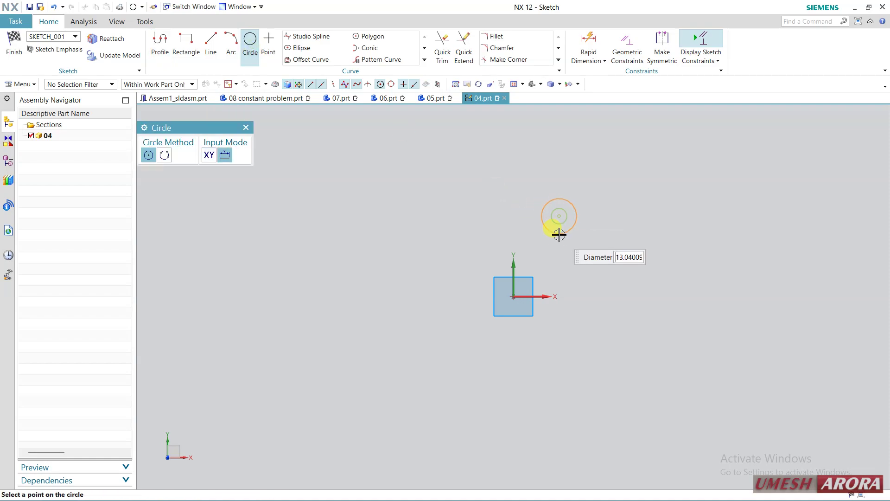
middle_click(563, 318)
scroll(583, 228, up, 4)
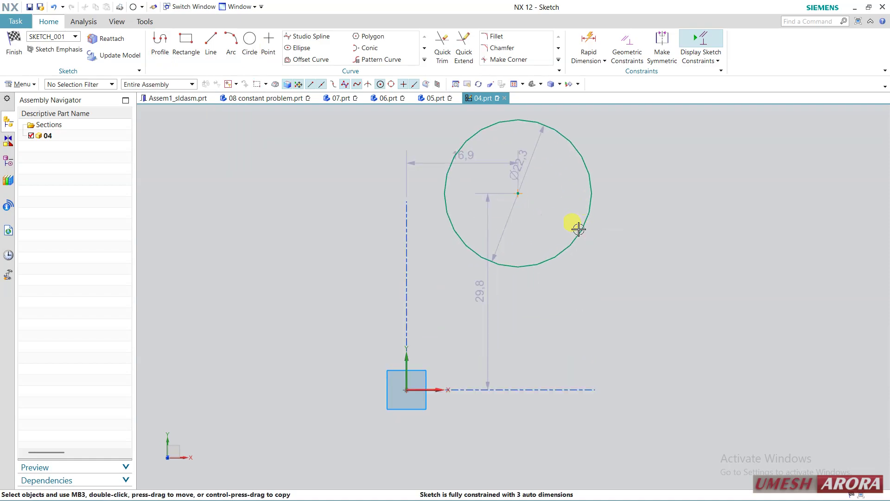
drag(517, 194, 553, 212)
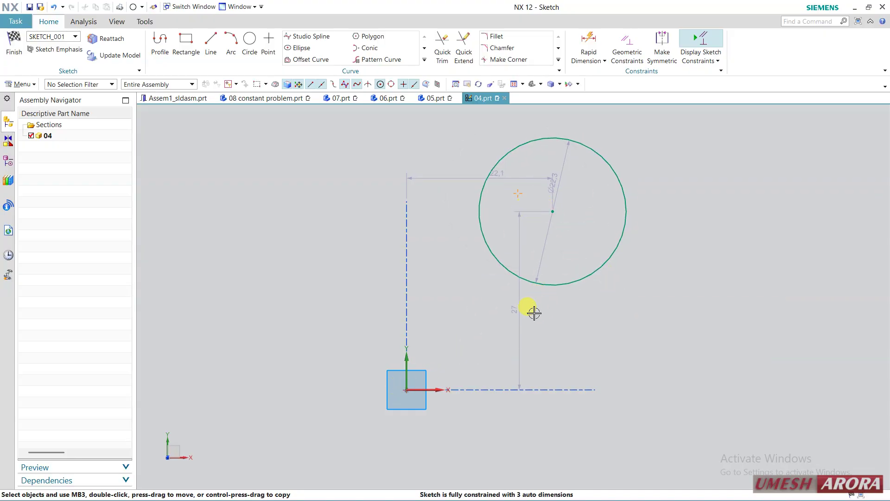
Set the circle centre's height above the X axis to 25 mm and slide the circle horizontally to test its remaining freedom
double_click(519, 314)
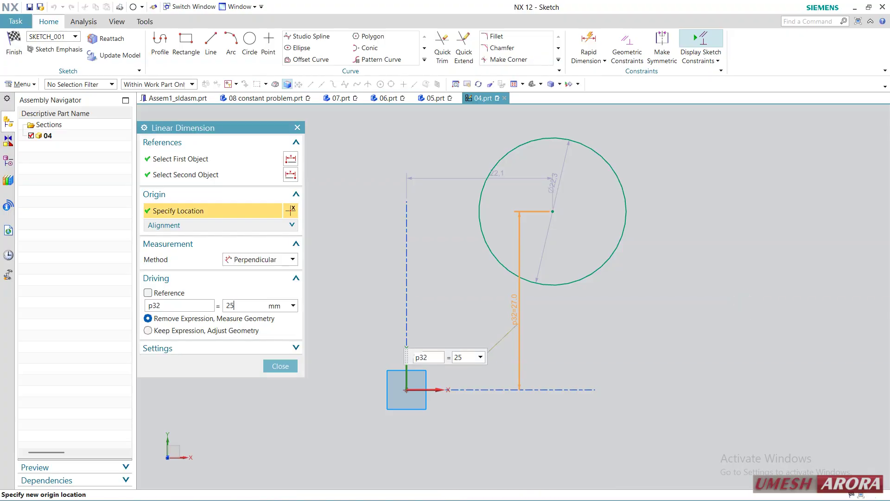
click(280, 366)
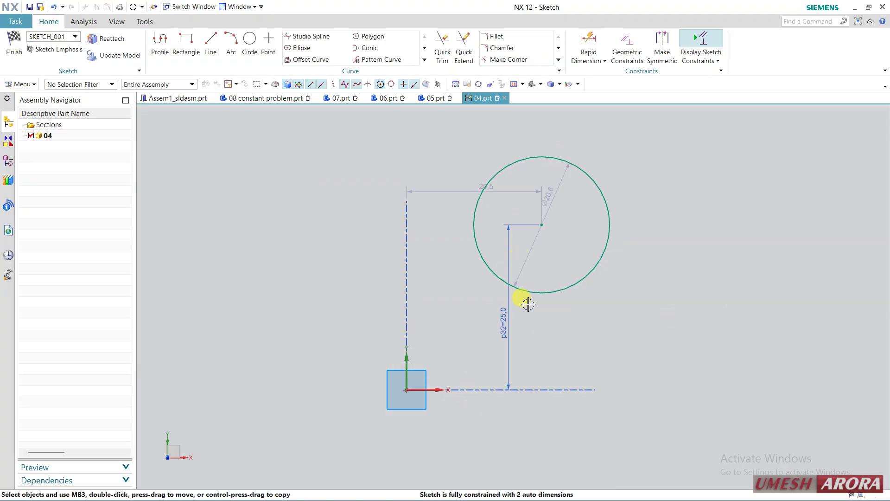
drag(541, 224, 589, 228)
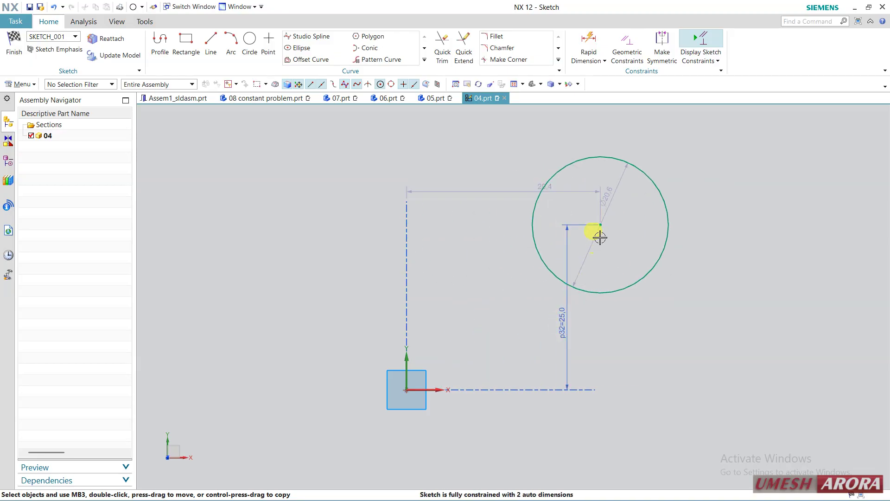
drag(607, 226, 546, 226)
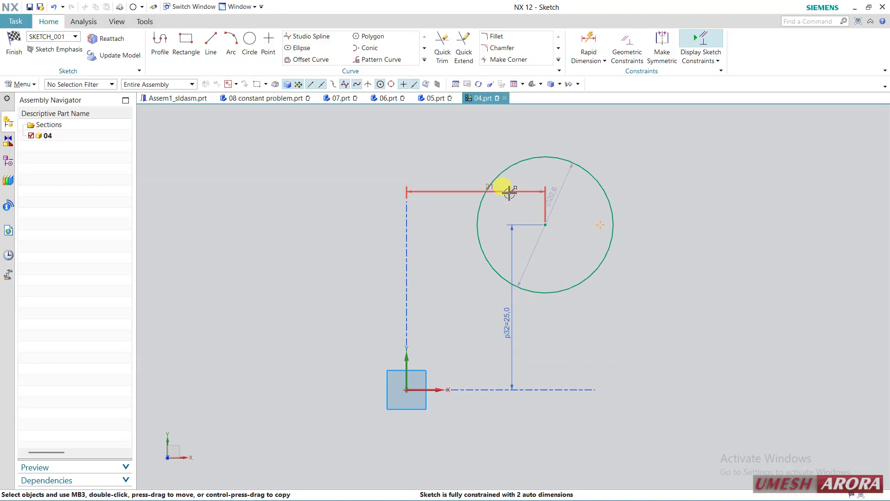
Set the circle centre's horizontal distance from the Y axis to 25 mm
double_click(509, 193)
text(25)
key(Return)
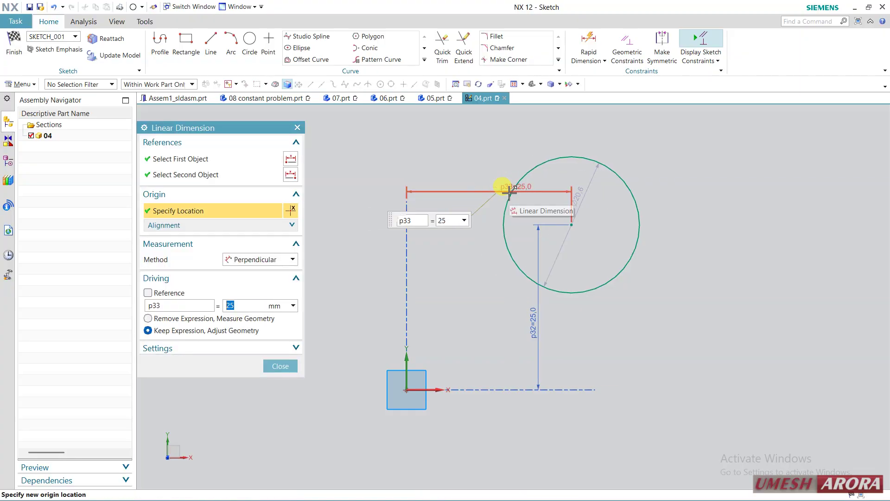
Adjust the circle's size freely and fix its diameter with a driving dimension of 20 mm
click(280, 366)
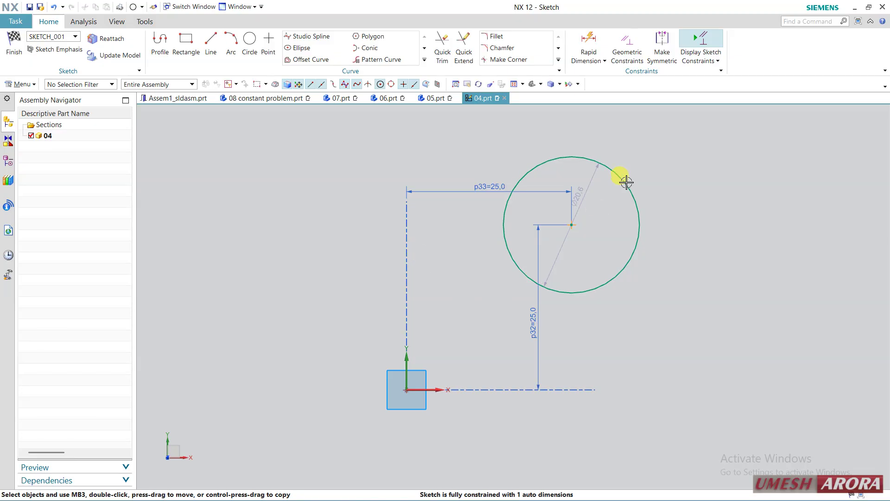
mouse_move(626, 182)
mouse_down()
mouse_move(682, 161)
mouse_move(618, 190)
mouse_move(626, 189)
mouse_up()
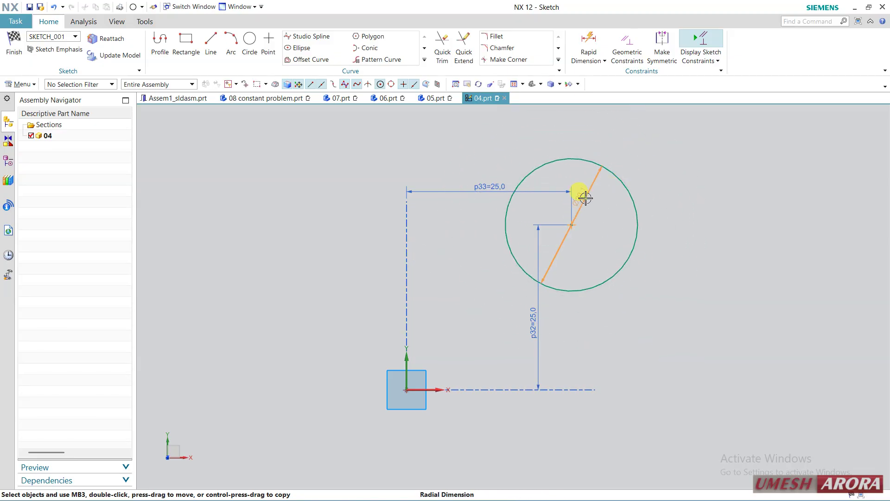
double_click(585, 198)
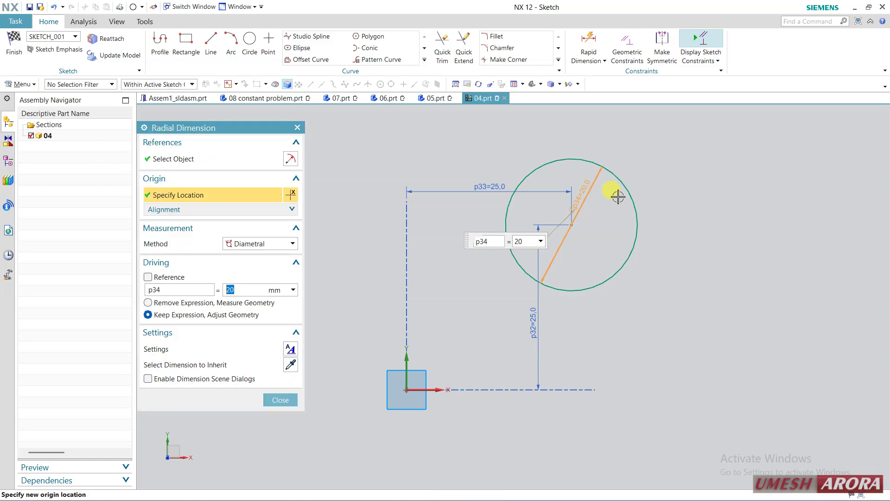
click(283, 400)
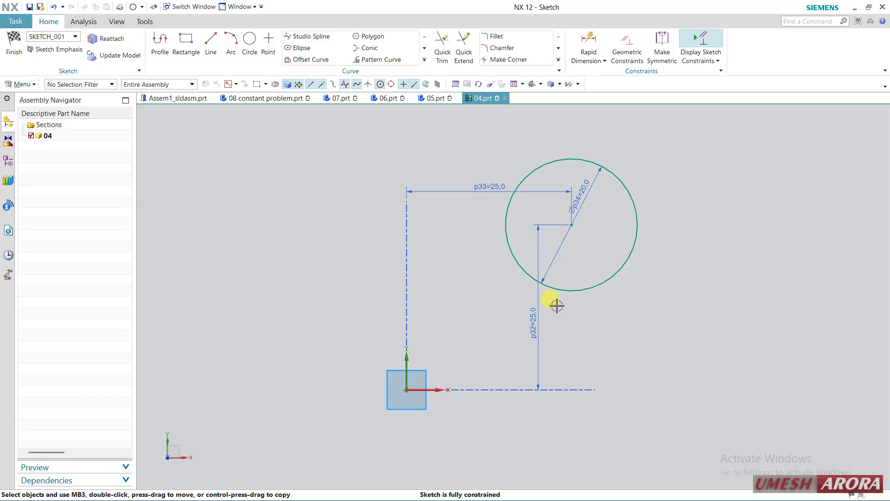
Finish the circle sketch in part 04 and open the plate sketch of part 05 for editing
click(435, 99)
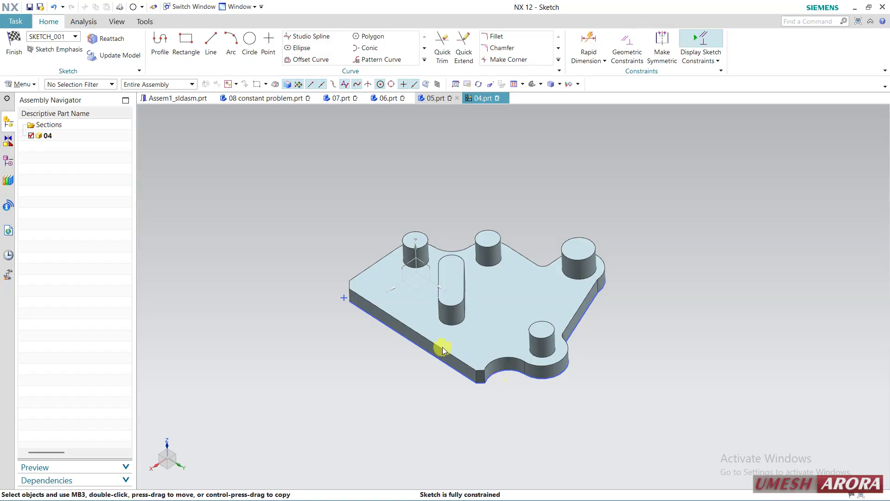
click(14, 46)
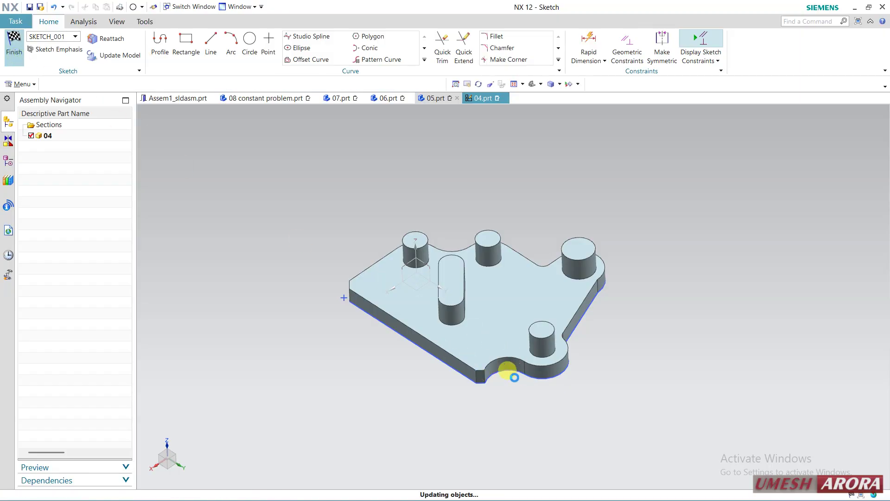
click(432, 98)
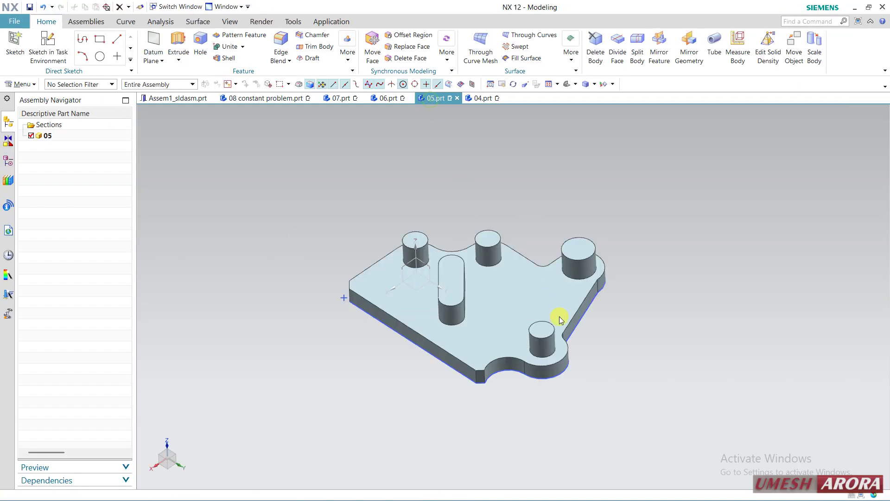
click(573, 331)
double_click(609, 341)
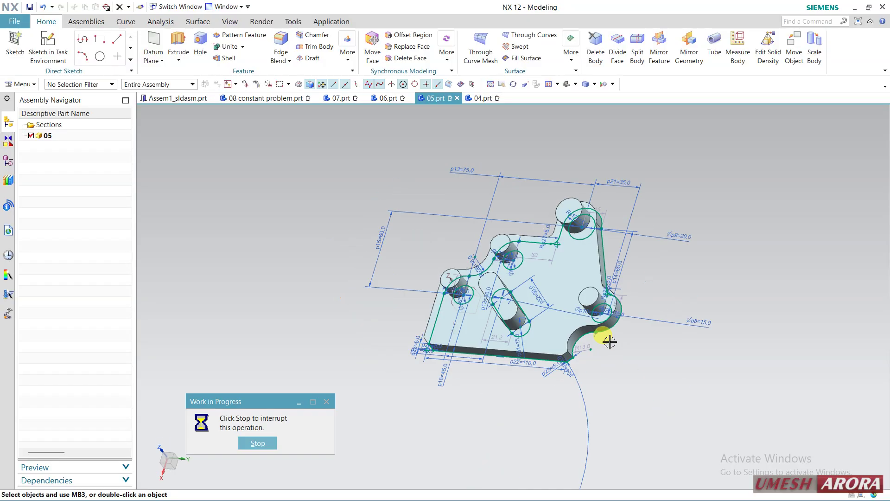
Delete the leftover corner point at the 5 mm fillet between the sloped edge and the upper lug
scroll(375, 264, up, 5)
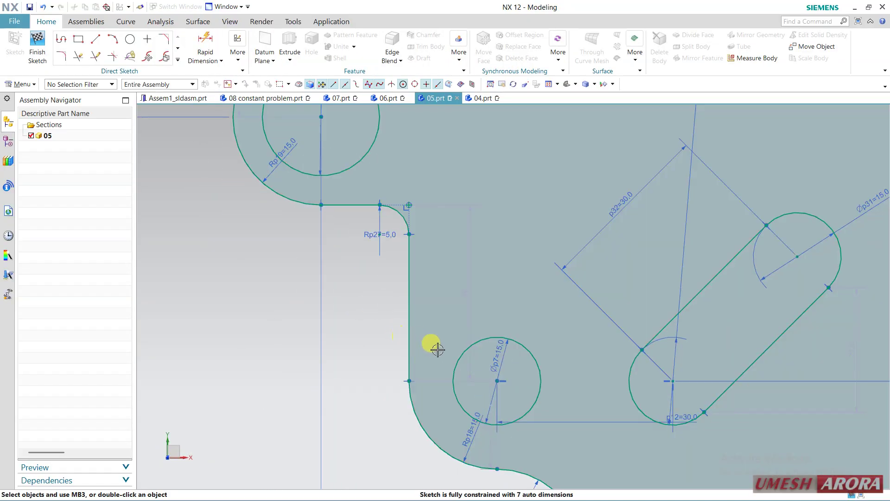
scroll(379, 332, down, 3)
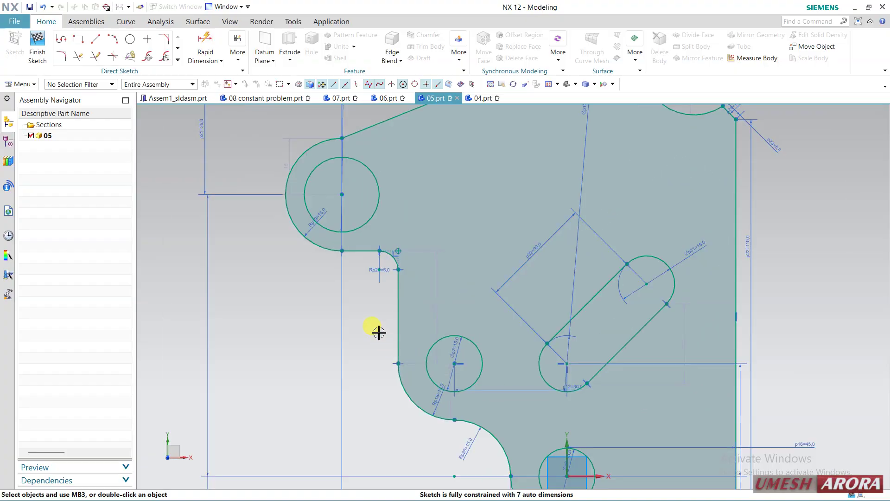
scroll(374, 185, up, 4)
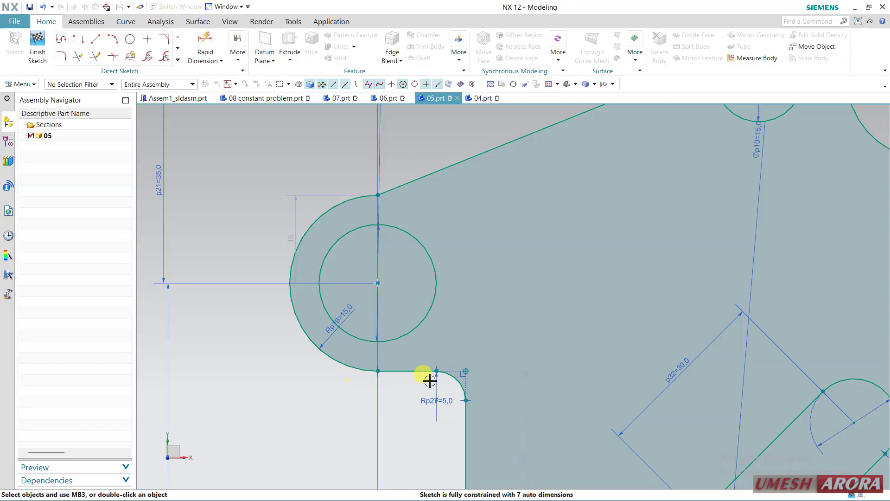
scroll(459, 368, down, 3)
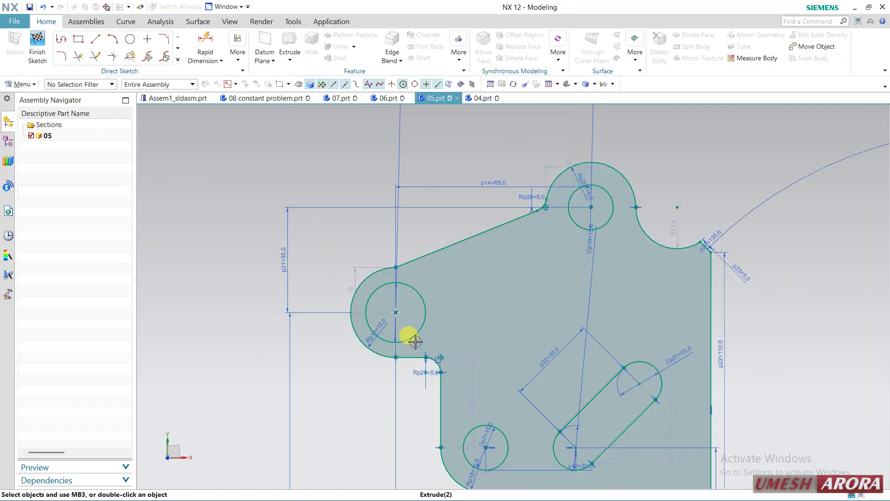
scroll(658, 220, up, 3)
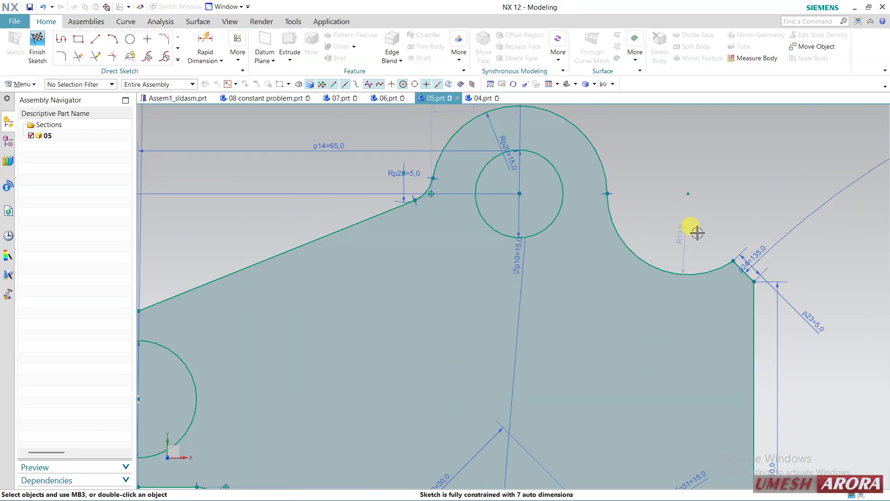
shift+middle_drag(675, 163, 694, 261)
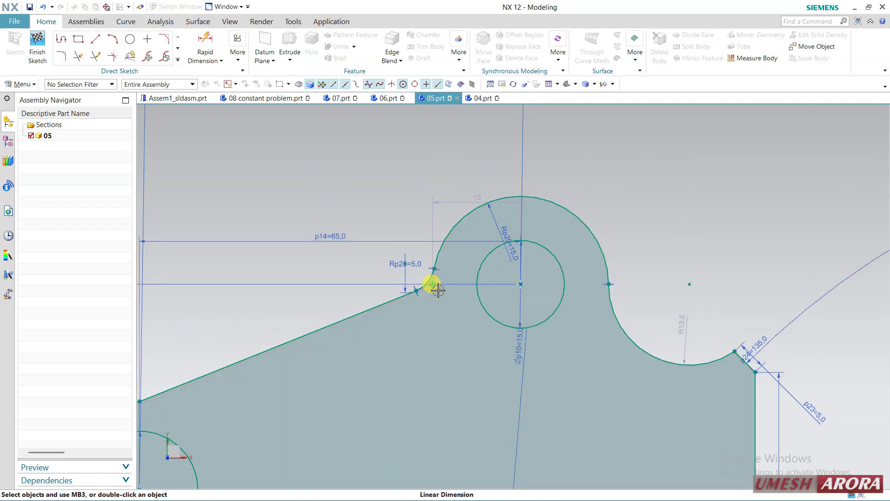
scroll(434, 285, up, 5)
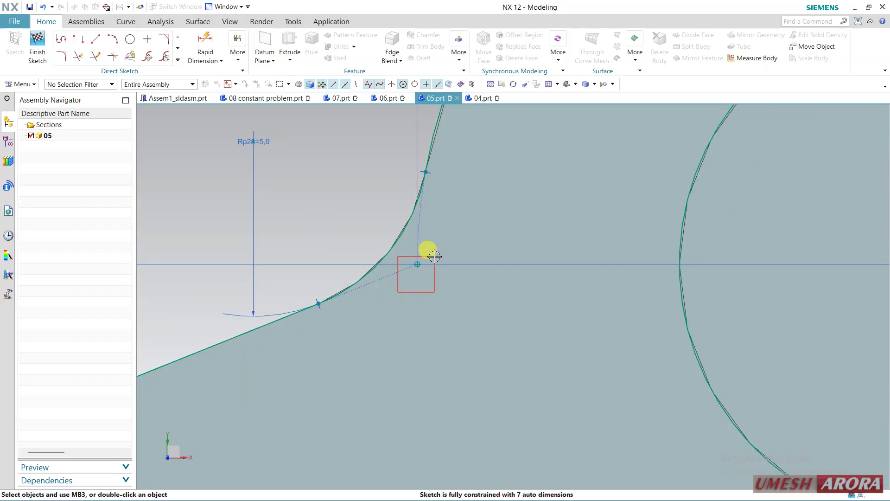
click(464, 277)
key(Escape)
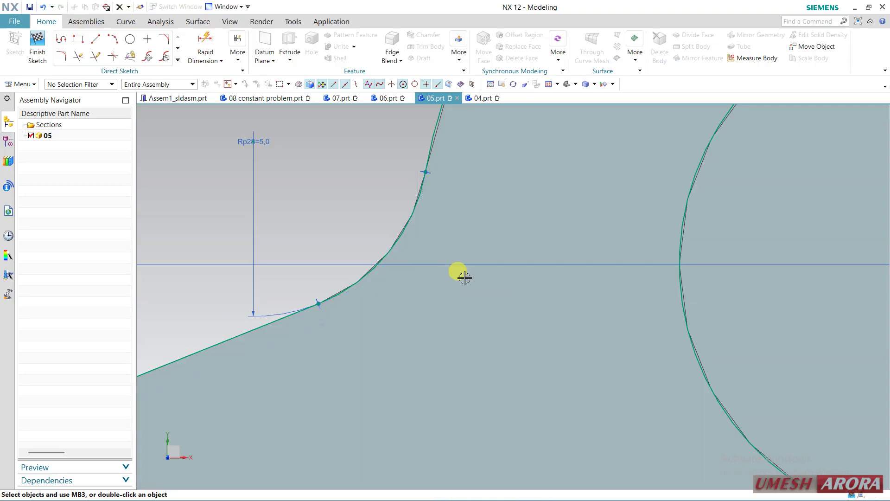
Move the inclined slot's vertical automatic dimension outside the plate, beyond its long straight edge
scroll(463, 276, down, 4)
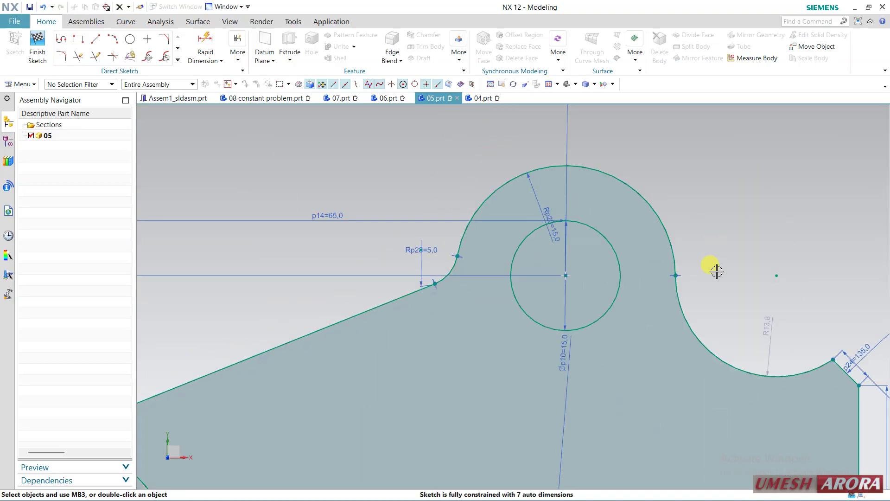
scroll(716, 271, down, 4)
shift+middle_drag(789, 360, 694, 202)
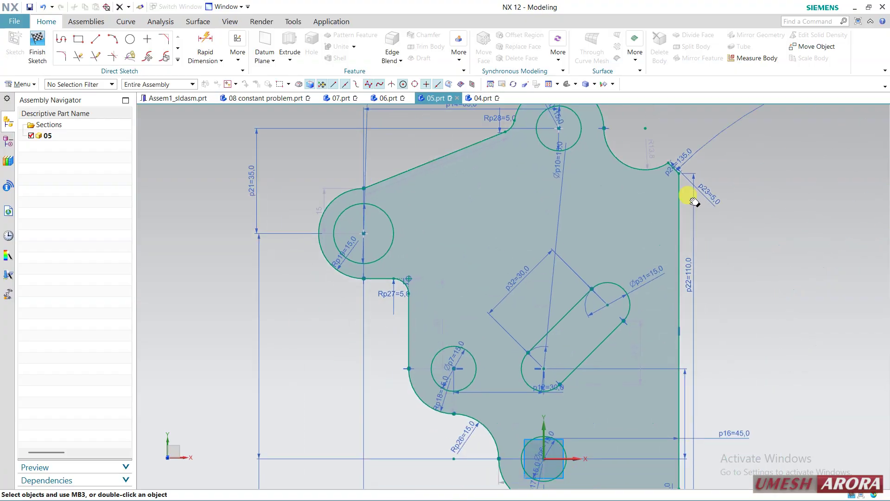
scroll(635, 349, up, 3)
scroll(510, 366, up, 3)
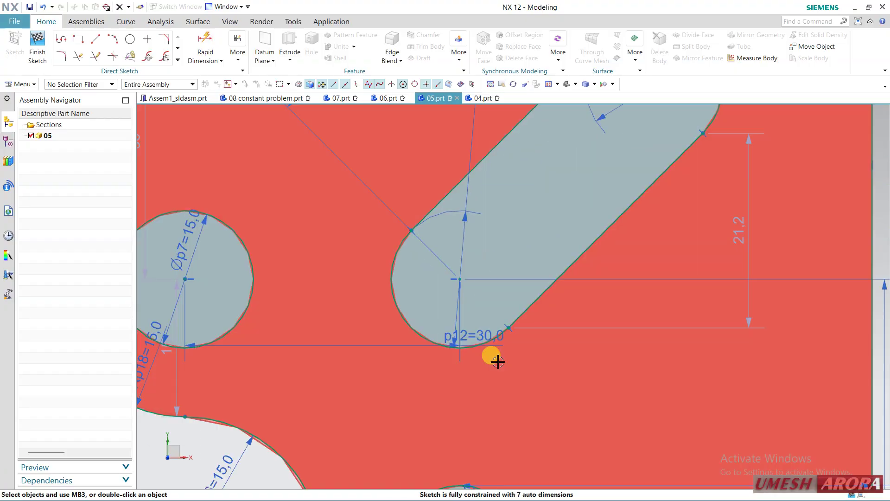
scroll(498, 362, down, 5)
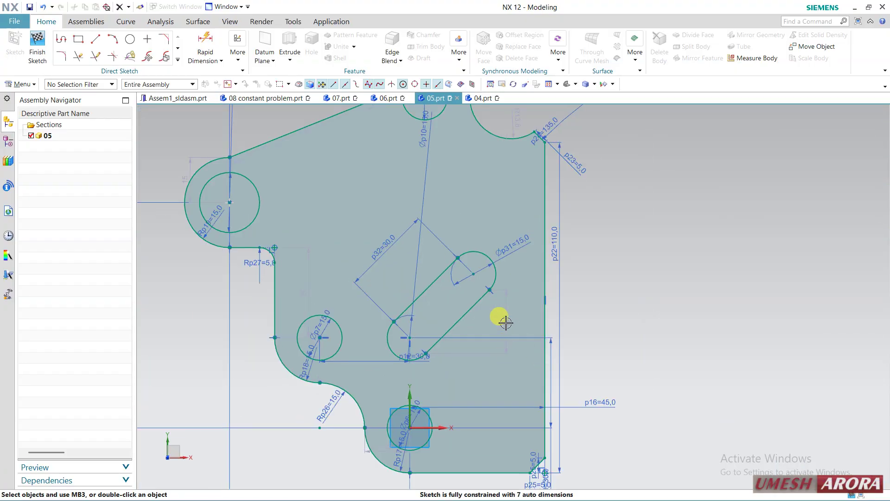
scroll(506, 322, up, 2)
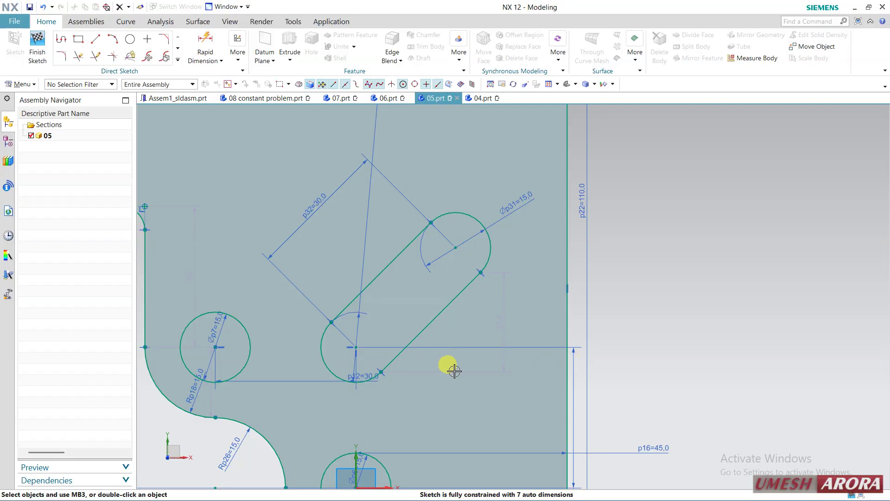
drag(490, 330, 633, 352)
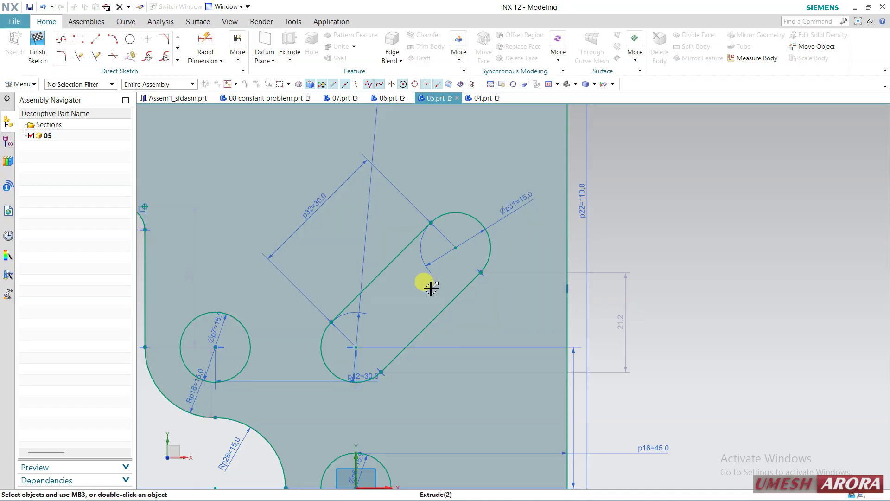
scroll(635, 324, down, 3)
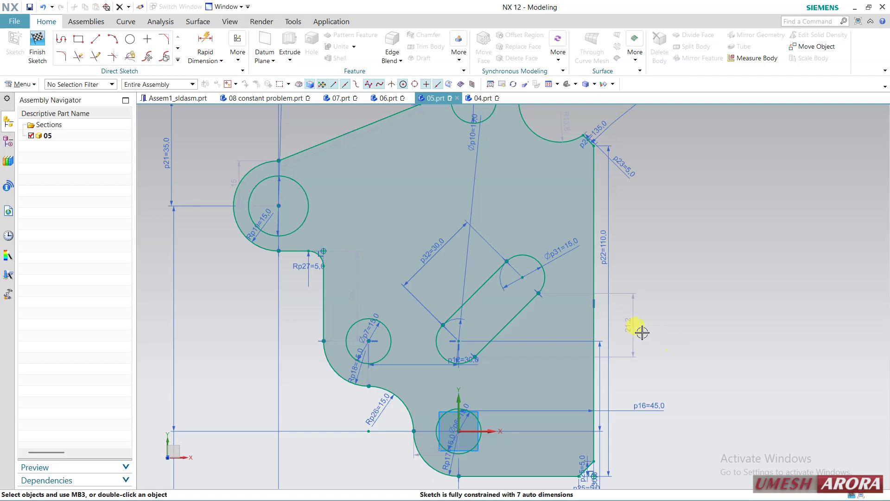
Finish the plate sketch in part 05 and close all open parts without saving the changes
click(37, 47)
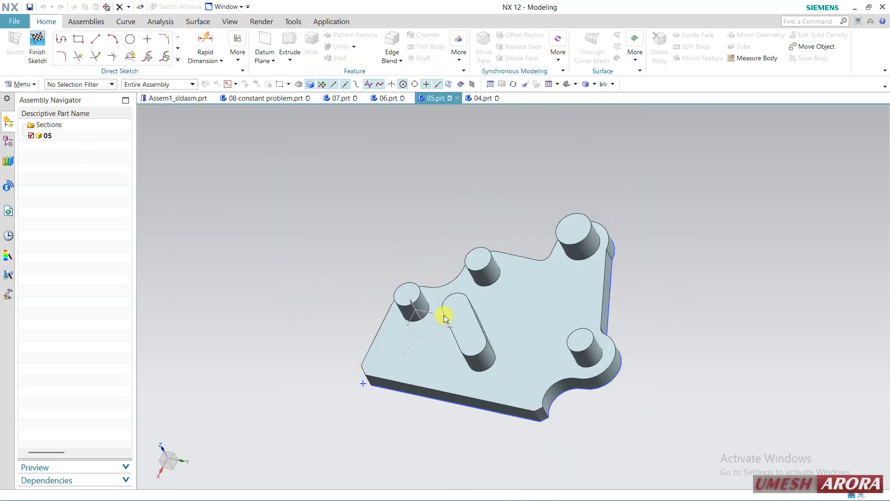
click(288, 221)
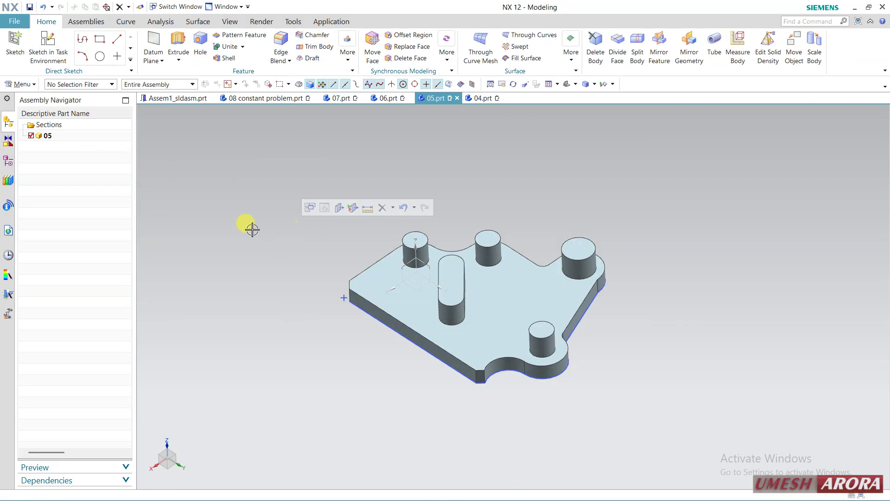
click(14, 20)
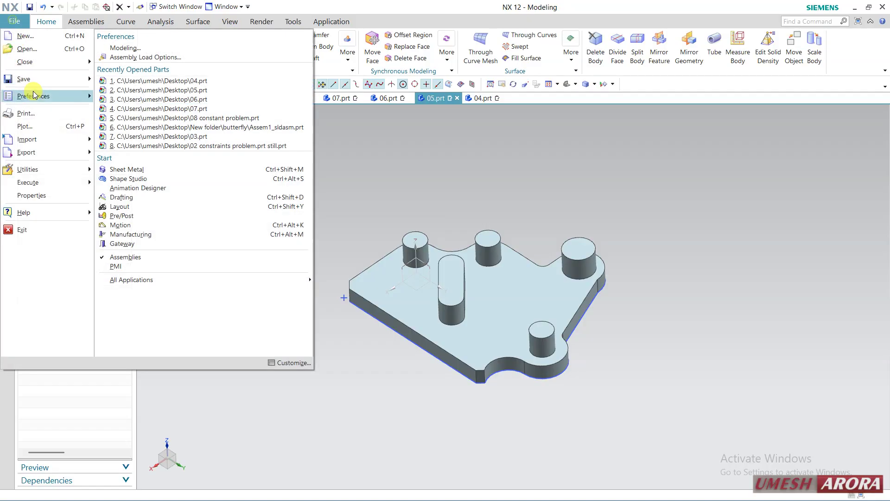
click(60, 63)
click(163, 82)
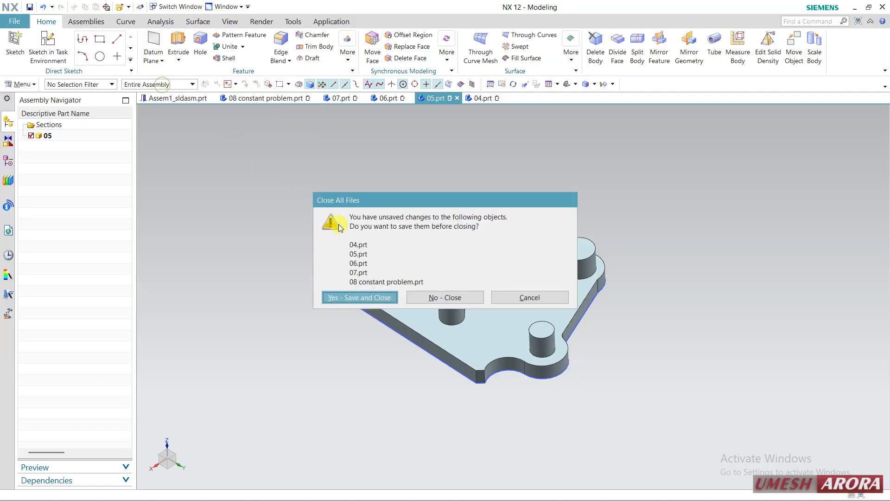
click(417, 297)
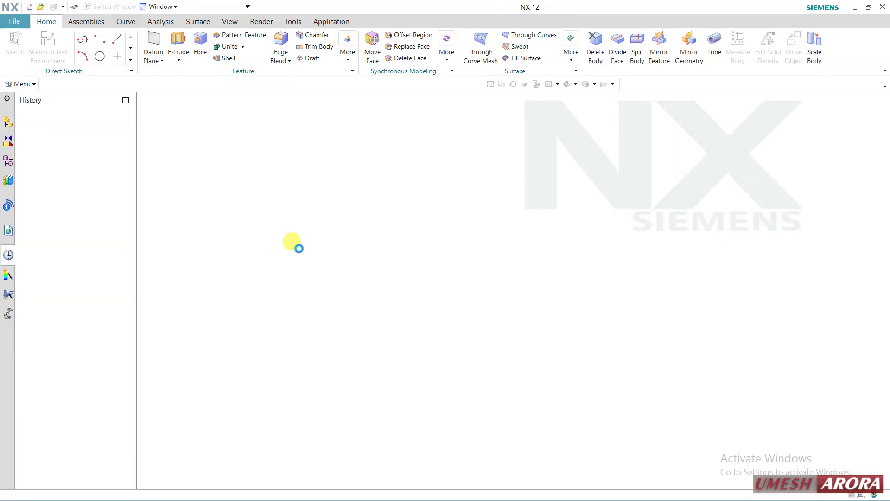